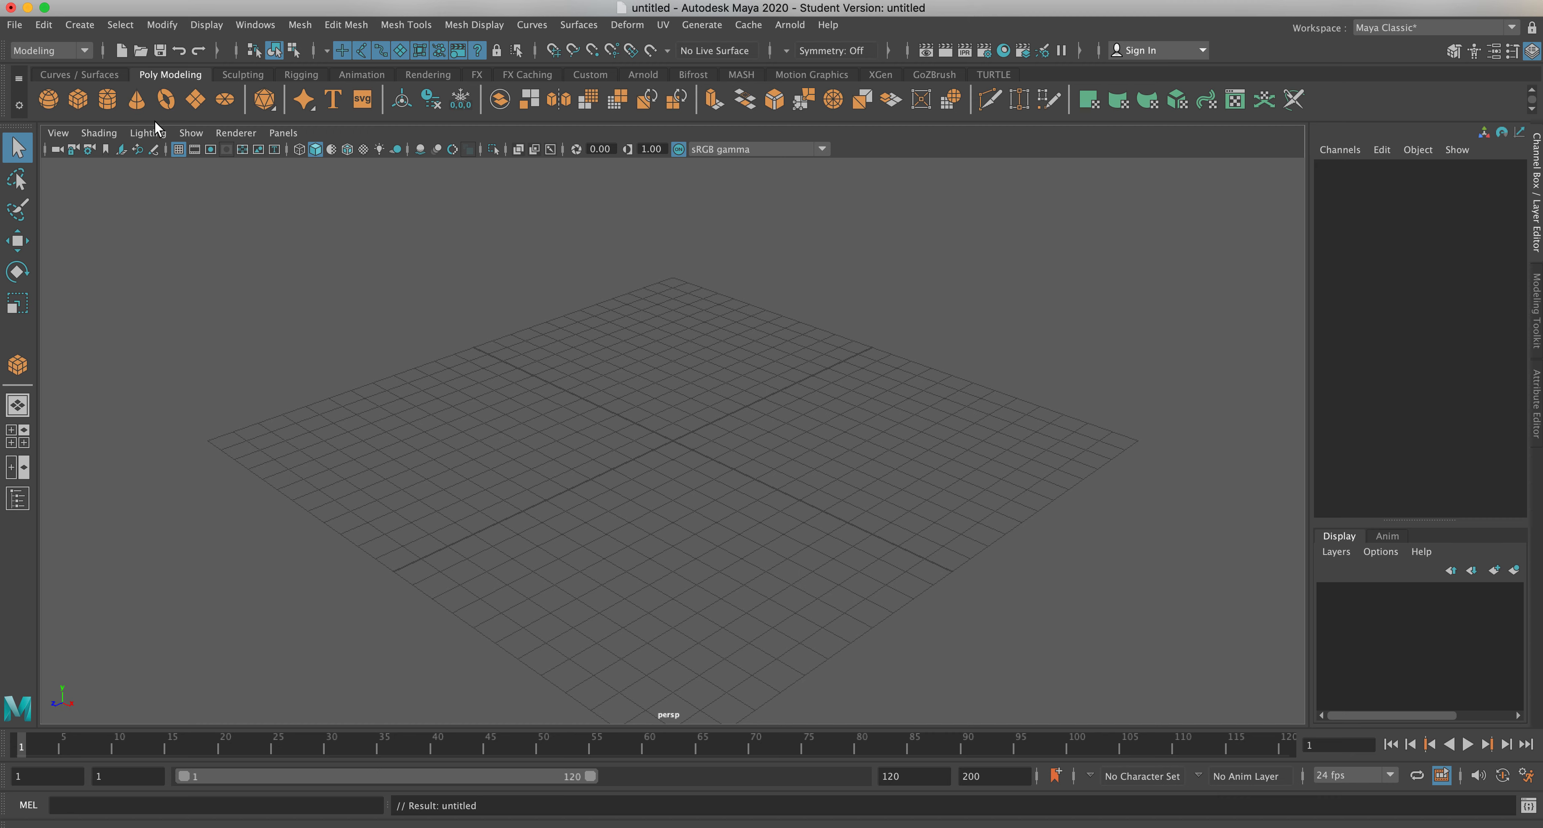
# Create a polygon cone at the grid origin and view it in the four-view layout and the top, front and perspective views.
pyautogui.click(137, 101)
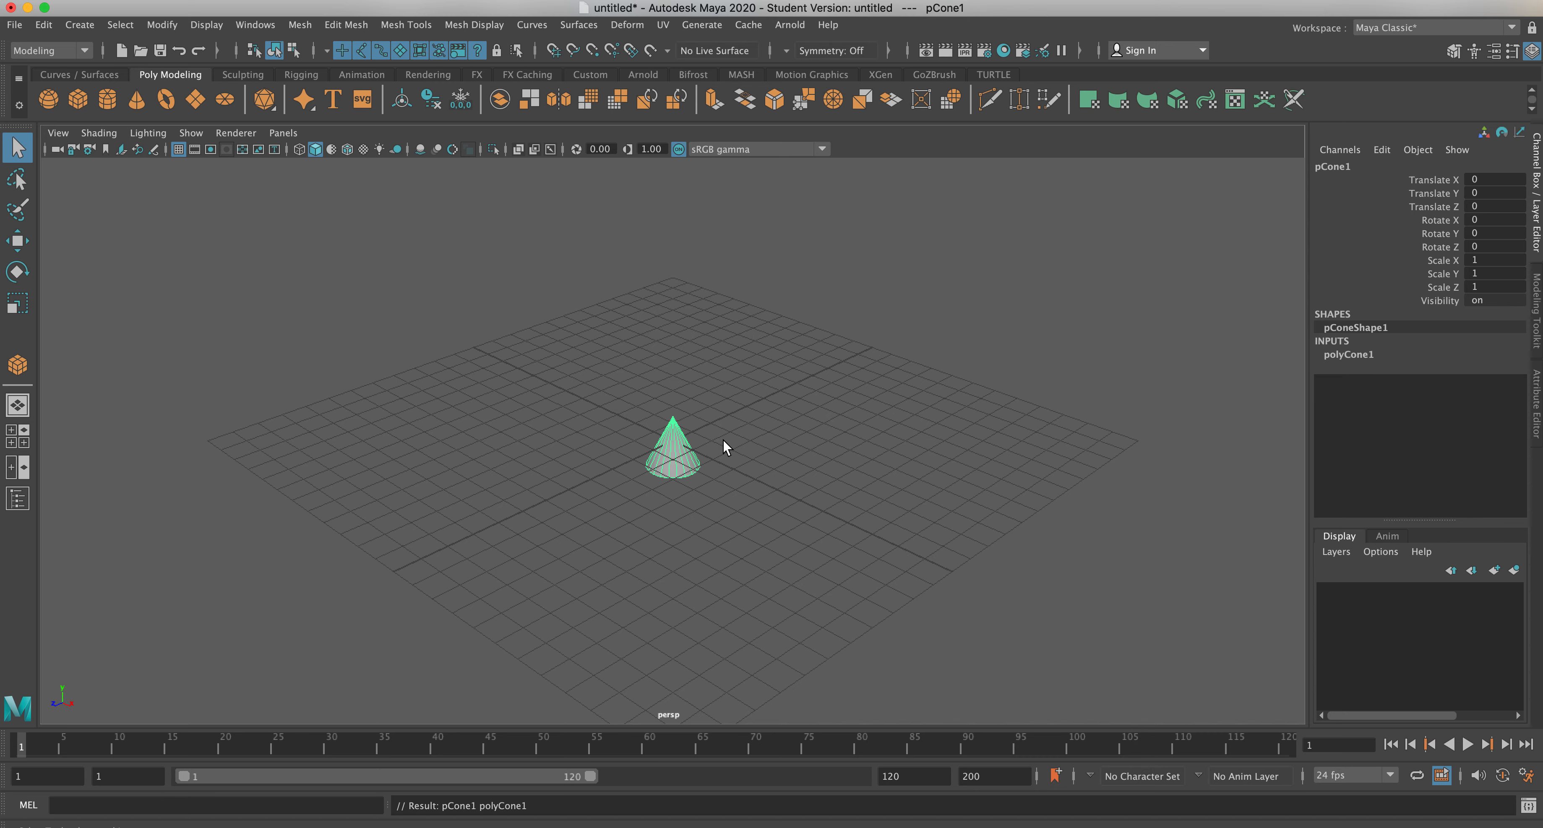
pyautogui.press('space')
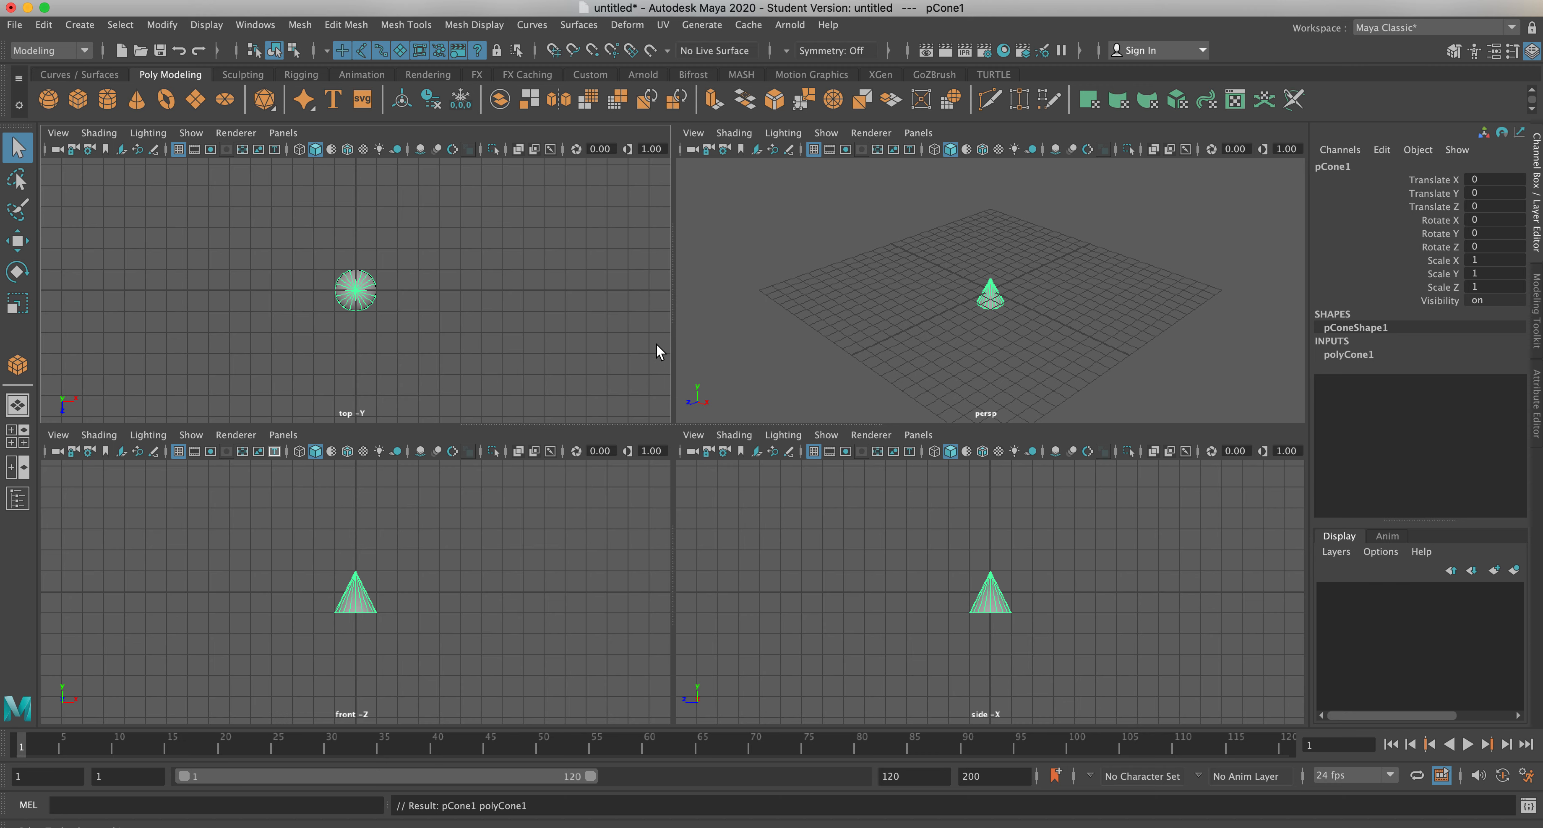
pyautogui.press('space')
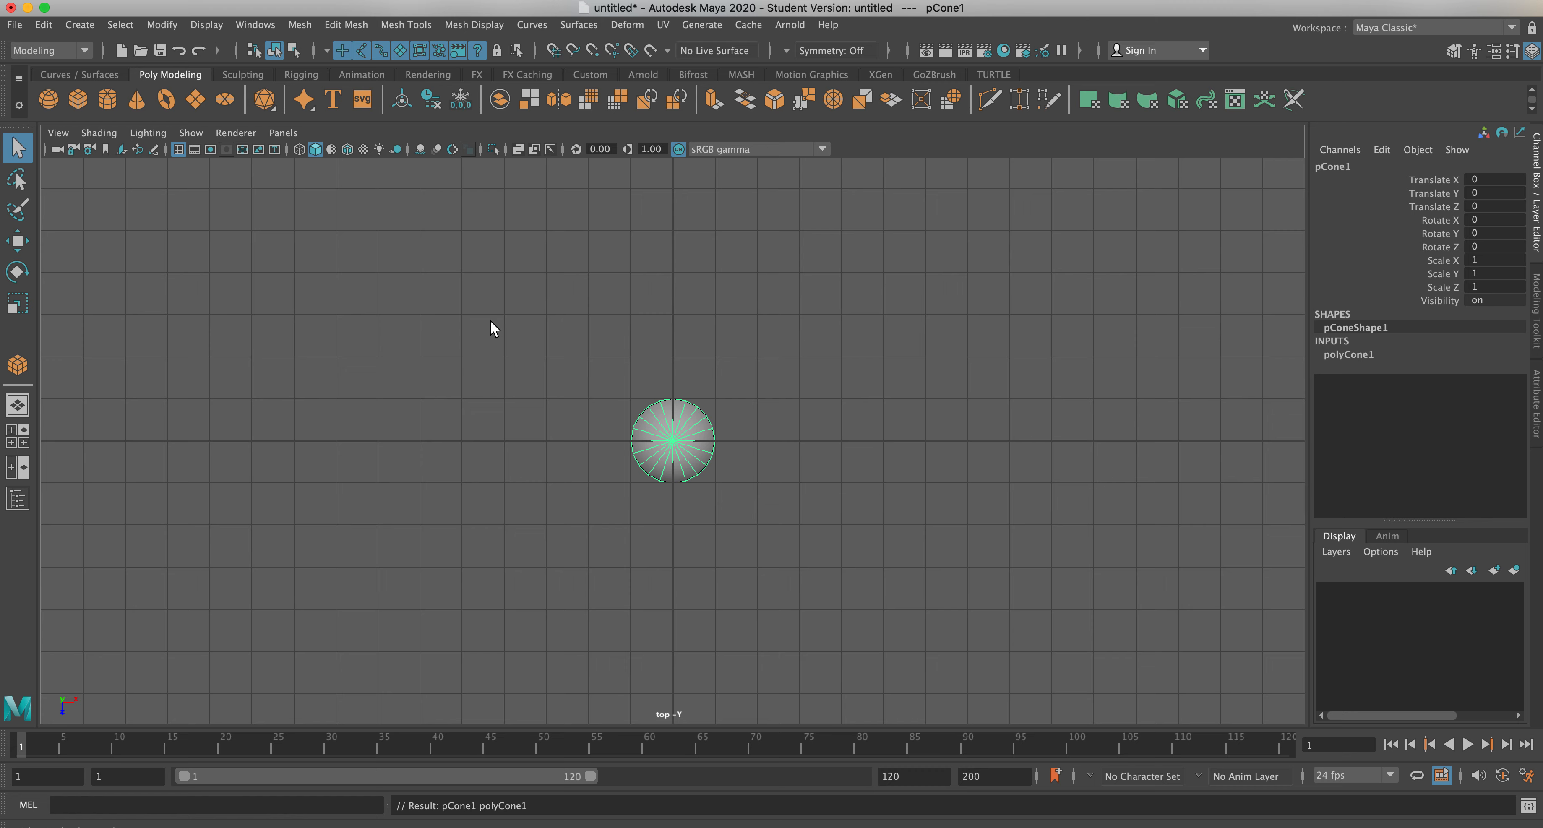
pyautogui.press('space')
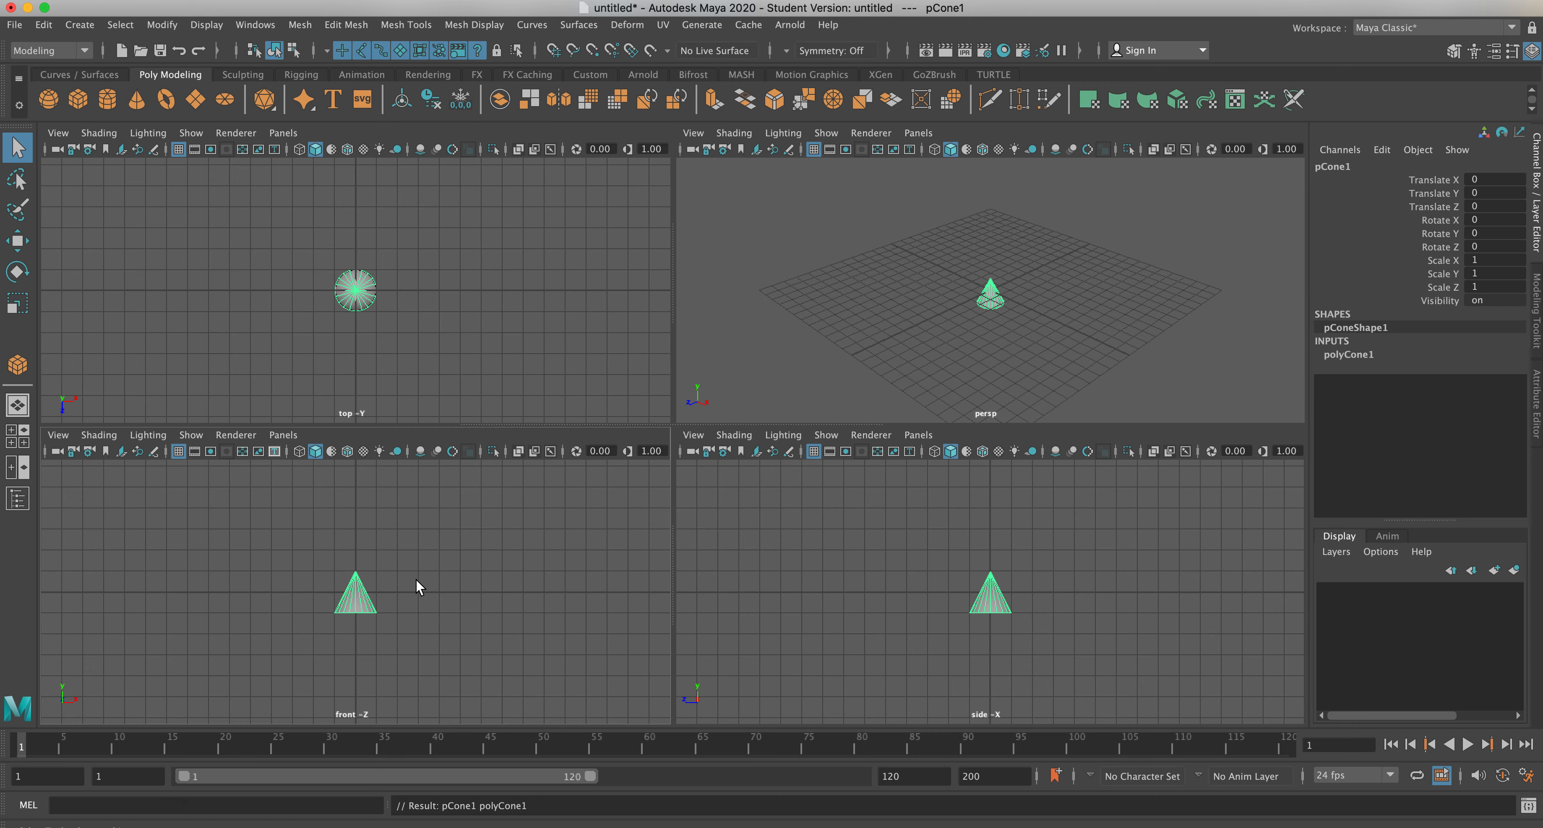
pyautogui.press('space')
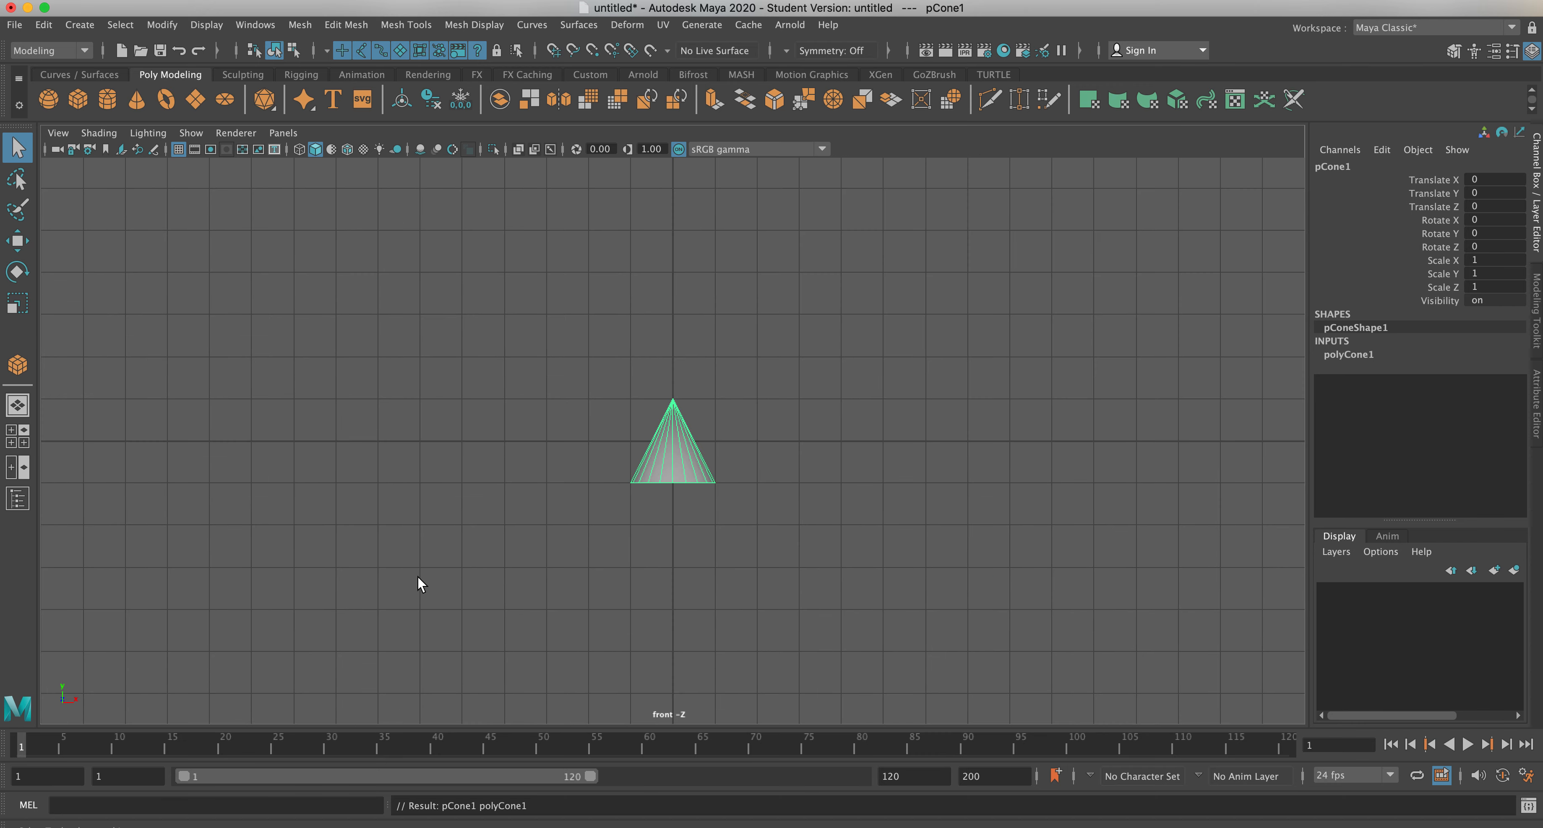
pyautogui.press('space')
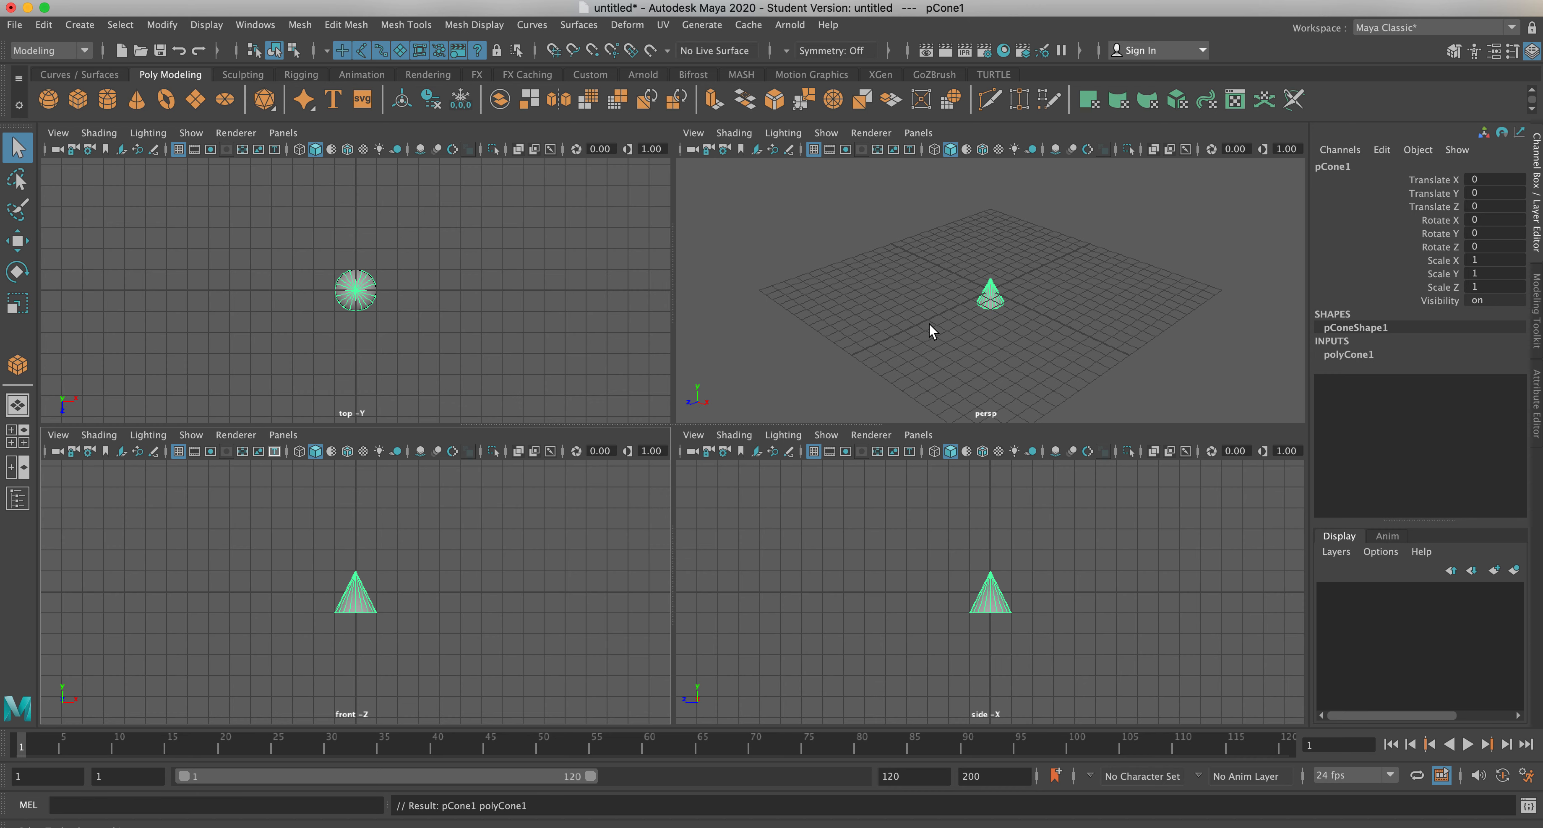
pyautogui.press('space')
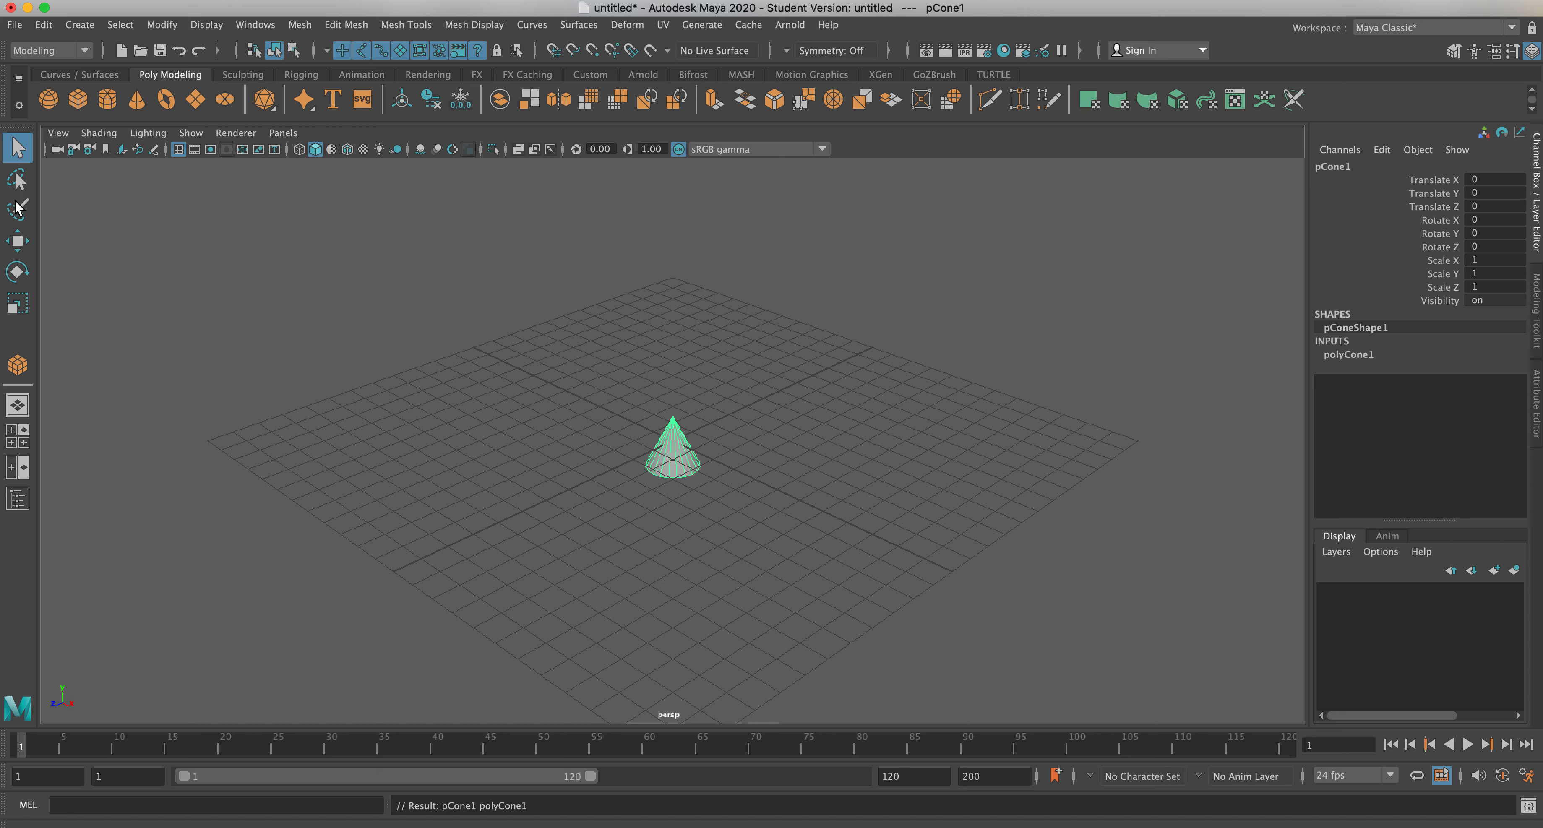
# Move the cone along the Z, X and Y axes, then freely, to about X -0.8, Y -0.1, Z -0.84.
pyautogui.click(18, 242)
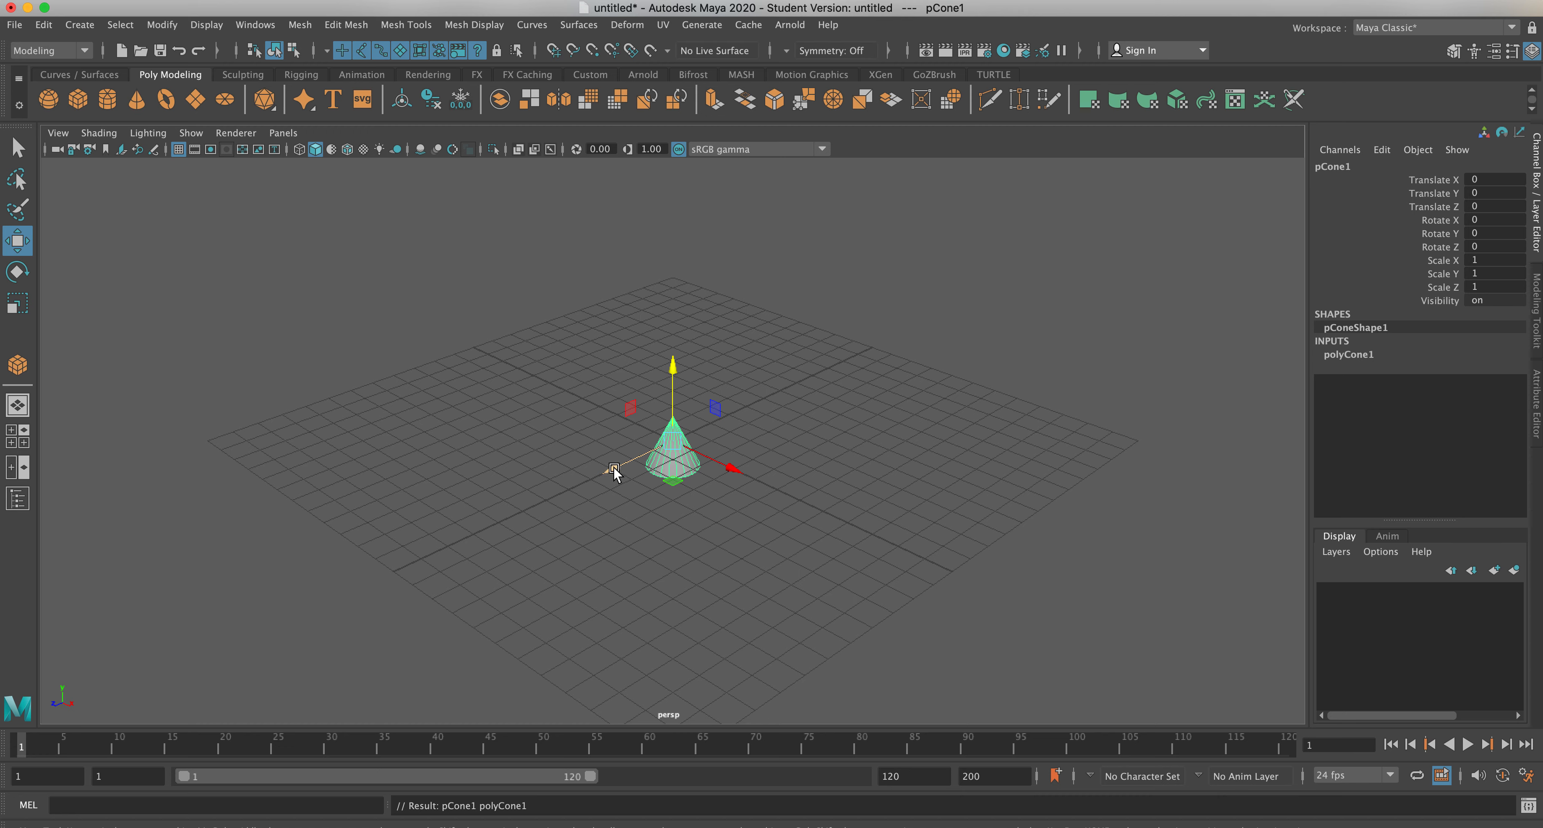
pyautogui.moveTo(613, 471)
pyautogui.mouseDown()
pyautogui.moveTo(506, 518)
pyautogui.moveTo(717, 432)
pyautogui.moveTo(475, 520)
pyautogui.moveTo(630, 460)
pyautogui.mouseUp()
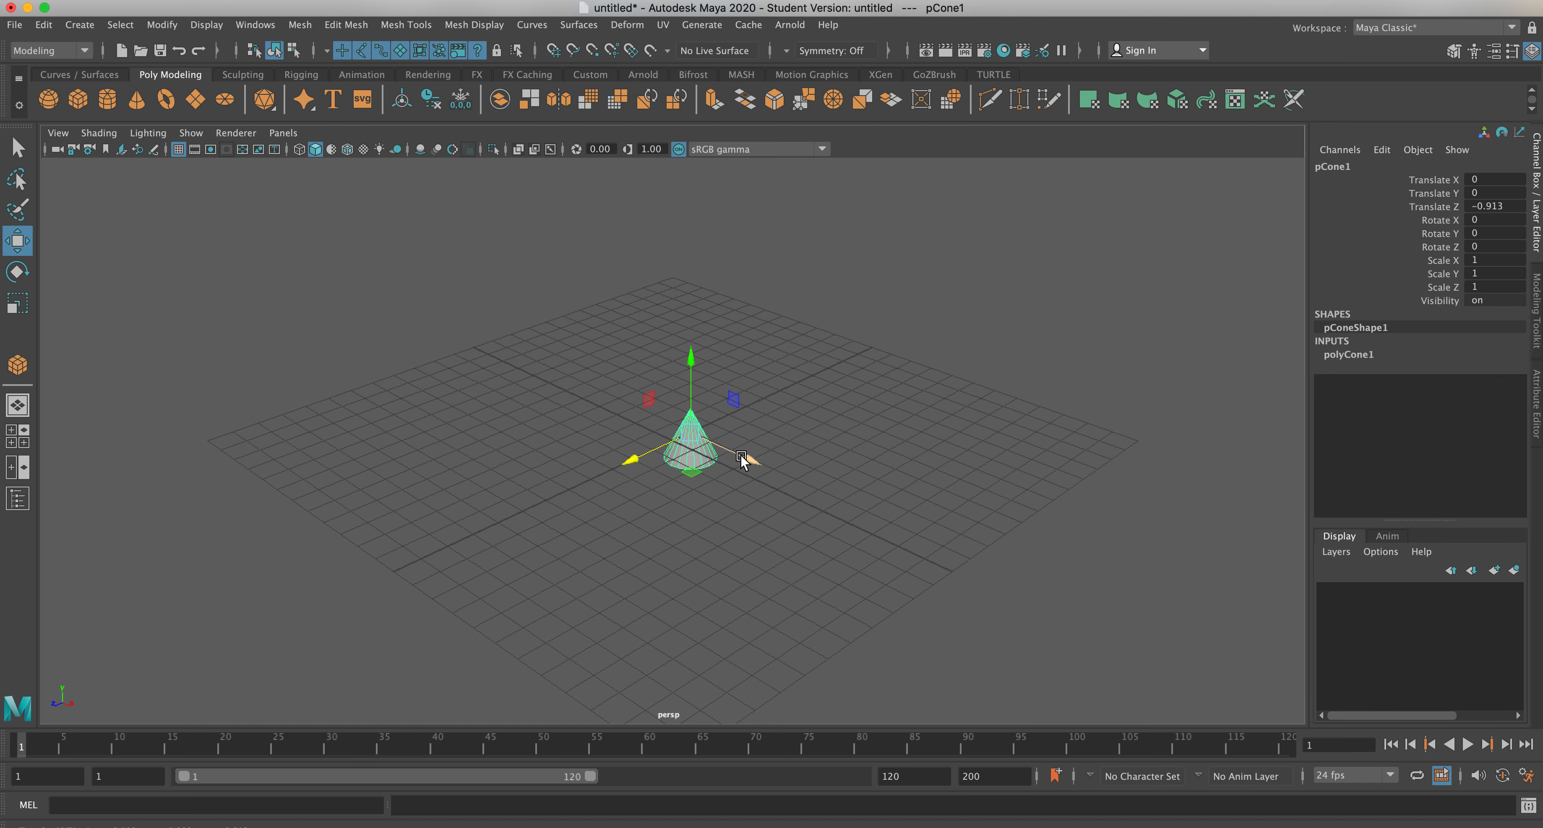
pyautogui.moveTo(748, 457); pyautogui.dragTo(713, 465)
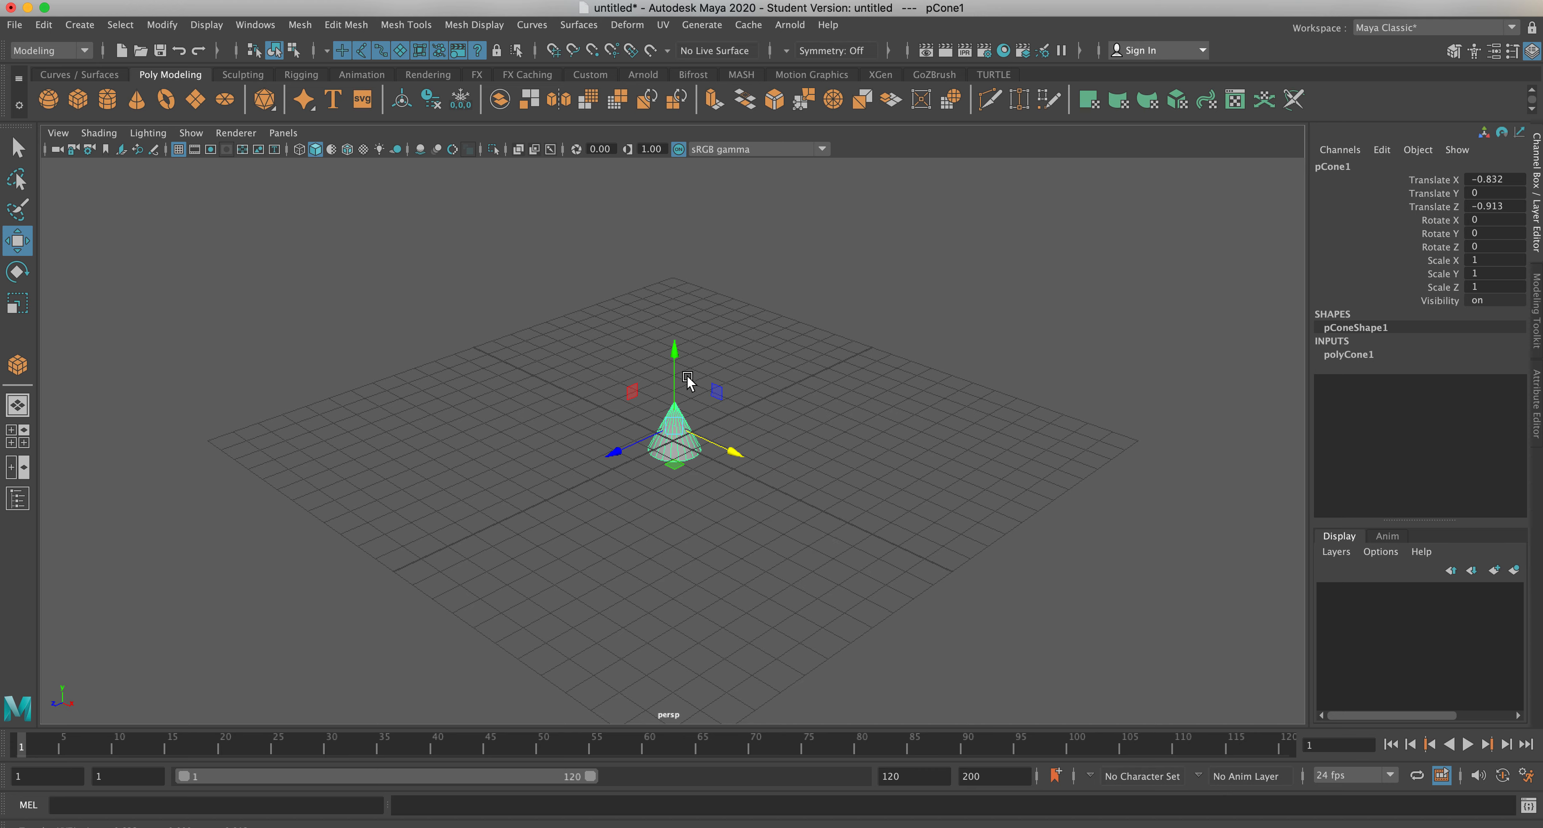
pyautogui.moveTo(675, 348)
pyautogui.mouseDown()
pyautogui.moveTo(675, 290)
pyautogui.moveTo(657, 386)
pyautogui.moveTo(654, 318)
pyautogui.moveTo(653, 358)
pyautogui.mouseUp()
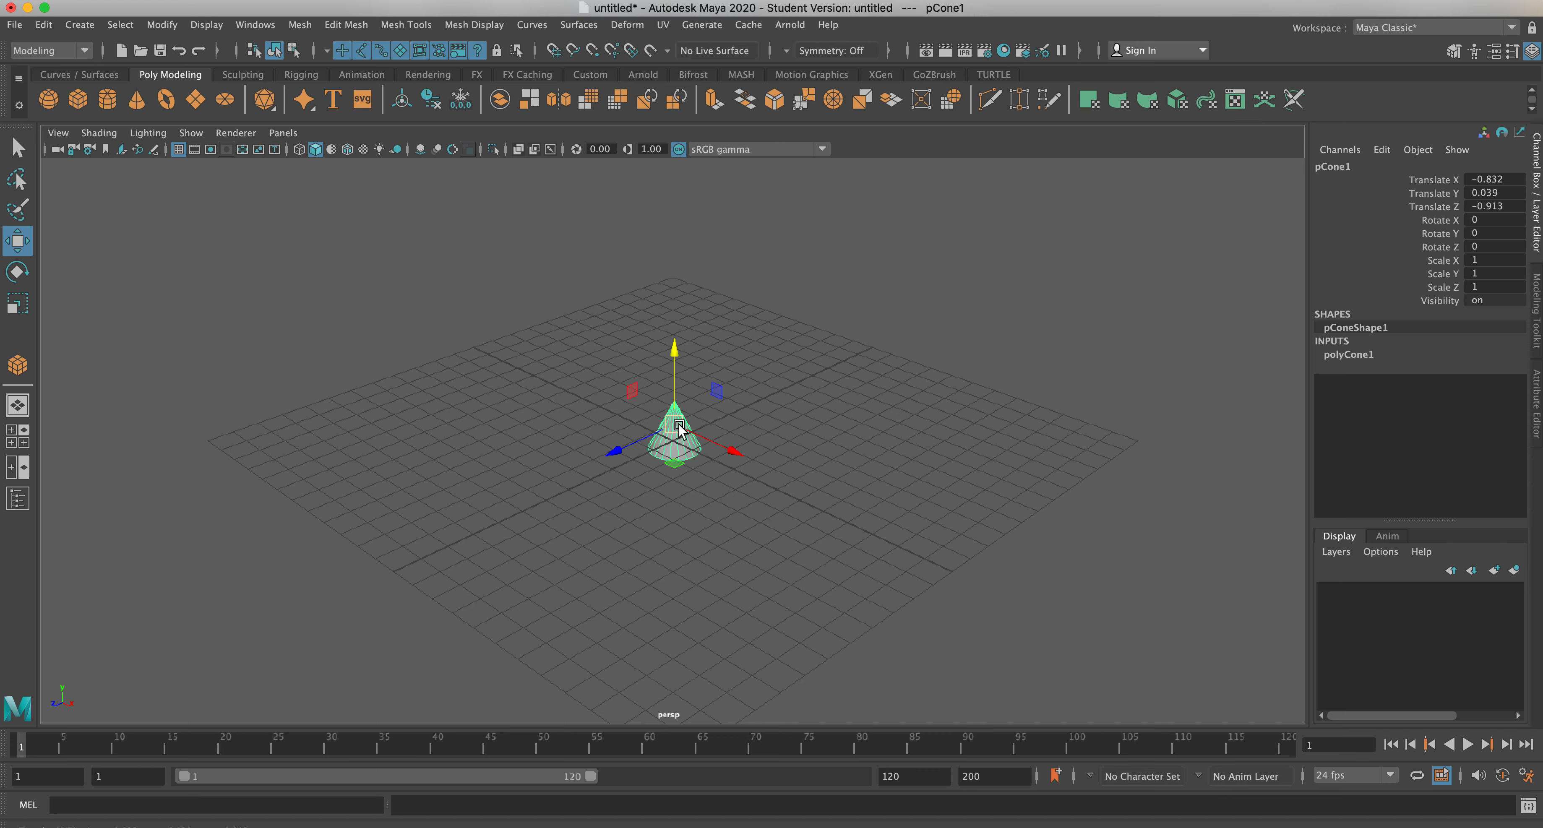
pyautogui.moveTo(678, 429)
pyautogui.mouseDown()
pyautogui.moveTo(676, 454)
pyautogui.moveTo(724, 439)
pyautogui.moveTo(627, 426)
pyautogui.moveTo(679, 468)
pyautogui.moveTo(644, 419)
pyautogui.moveTo(698, 447)
pyautogui.moveTo(655, 420)
pyautogui.moveTo(689, 448)
pyautogui.moveTo(661, 434)
pyautogui.moveTo(677, 430)
pyautogui.mouseUp()
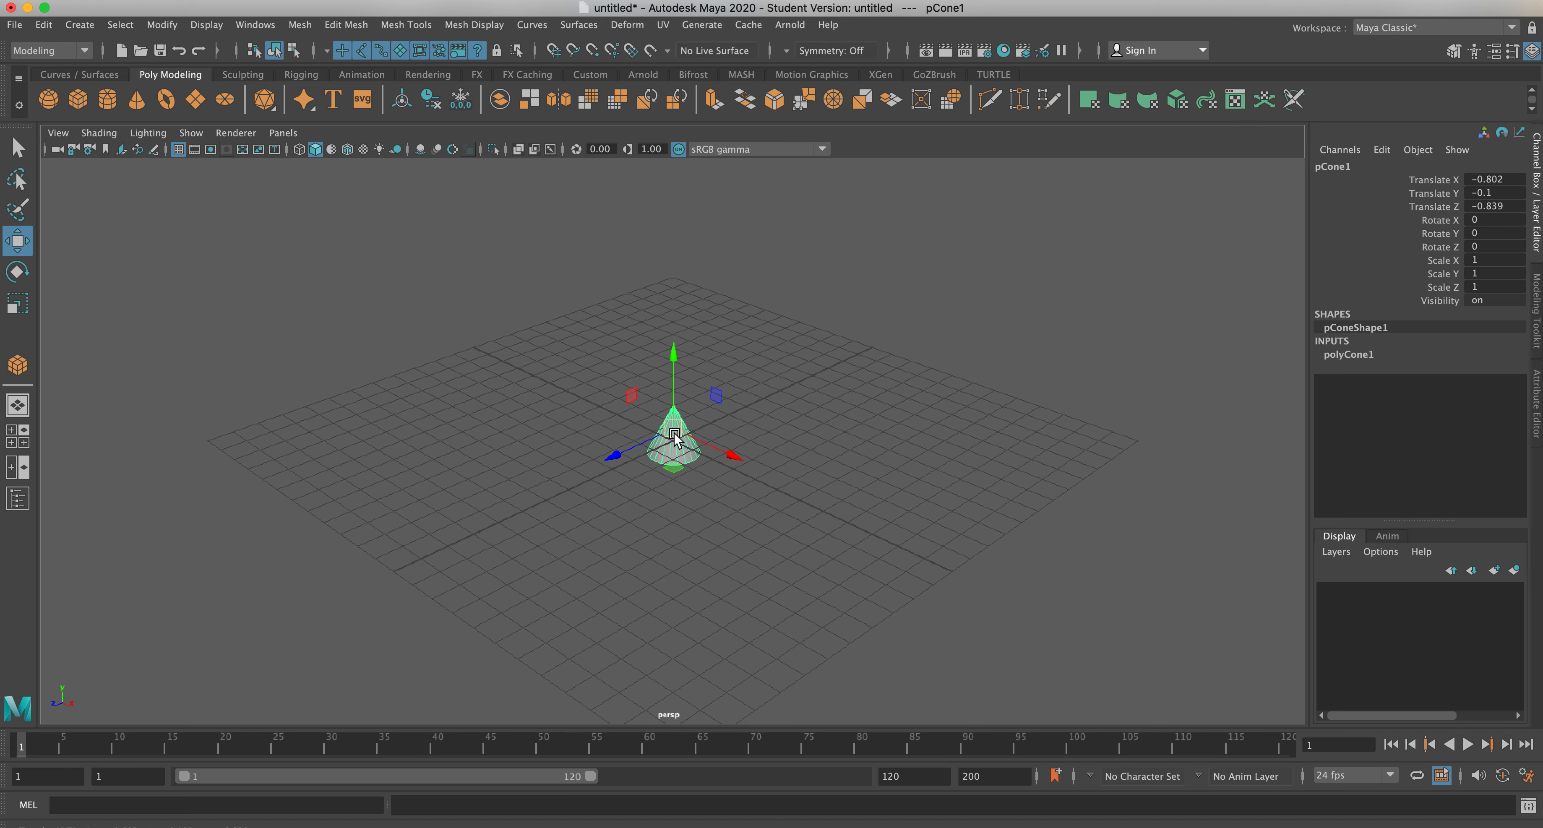
# Move the cone along its individual axes to about X 0.54, Y 0.76, Z 0.1.
pyautogui.click(728, 451)
pyautogui.moveTo(727, 451)
pyautogui.mouseDown()
pyautogui.moveTo(772, 478)
pyautogui.moveTo(738, 453)
pyautogui.mouseUp()
pyautogui.click(682, 354)
pyautogui.moveTo(682, 353); pyautogui.dragTo(681, 327)
pyautogui.moveTo(639, 422)
pyautogui.mouseDown()
pyautogui.moveTo(608, 436)
pyautogui.moveTo(619, 428)
pyautogui.mouseUp()
pyautogui.moveTo(720, 441); pyautogui.dragTo(739, 451)
pyautogui.moveTo(682, 350); pyautogui.dragTo(682, 354)
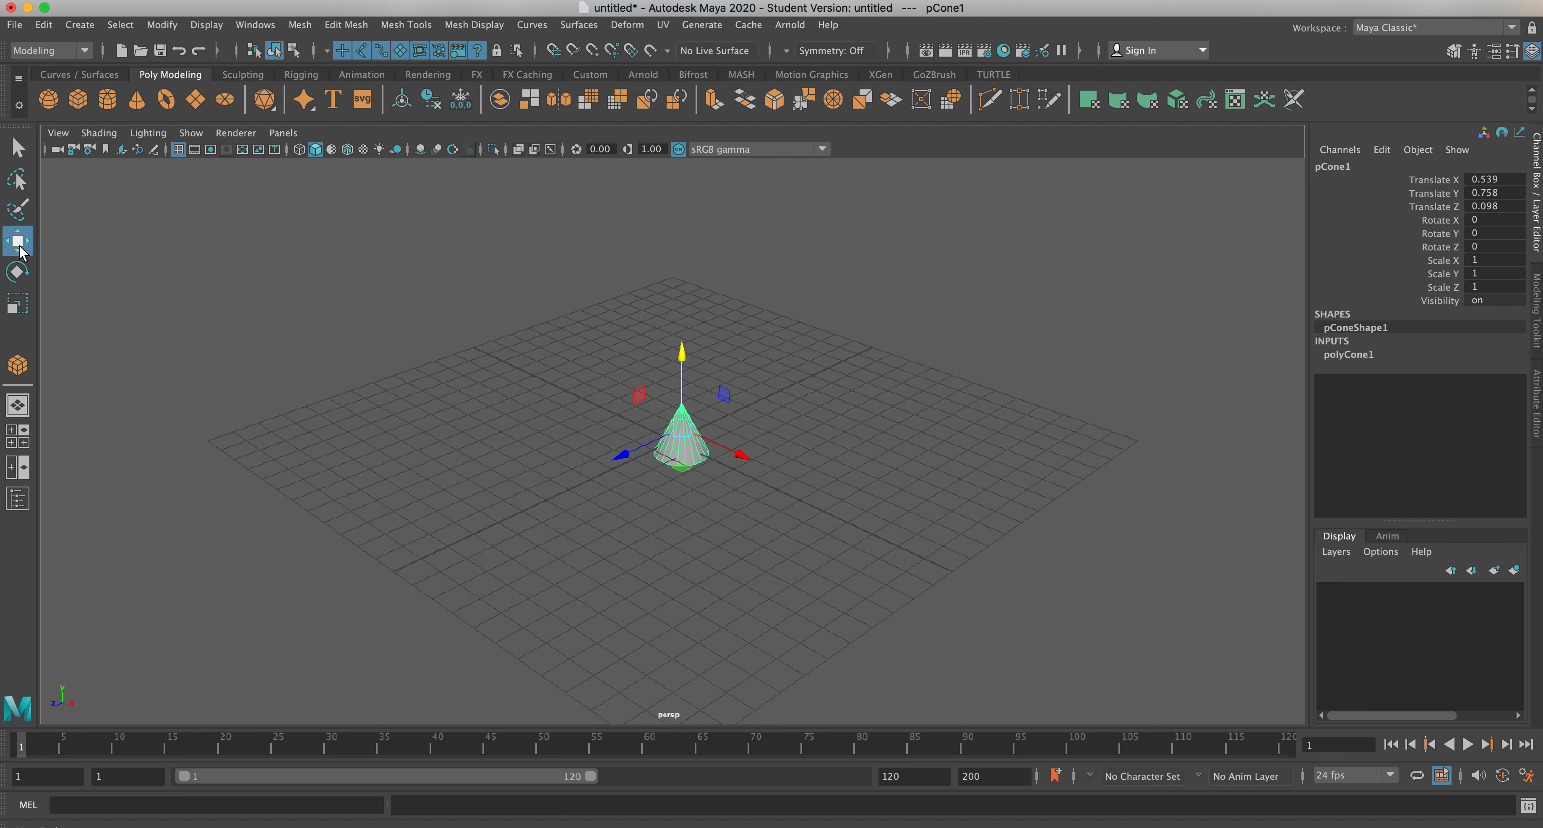
# Rotate the cone about single axes and freely to about X 24°, Y 33°, Z 23°.
pyautogui.click(17, 273)
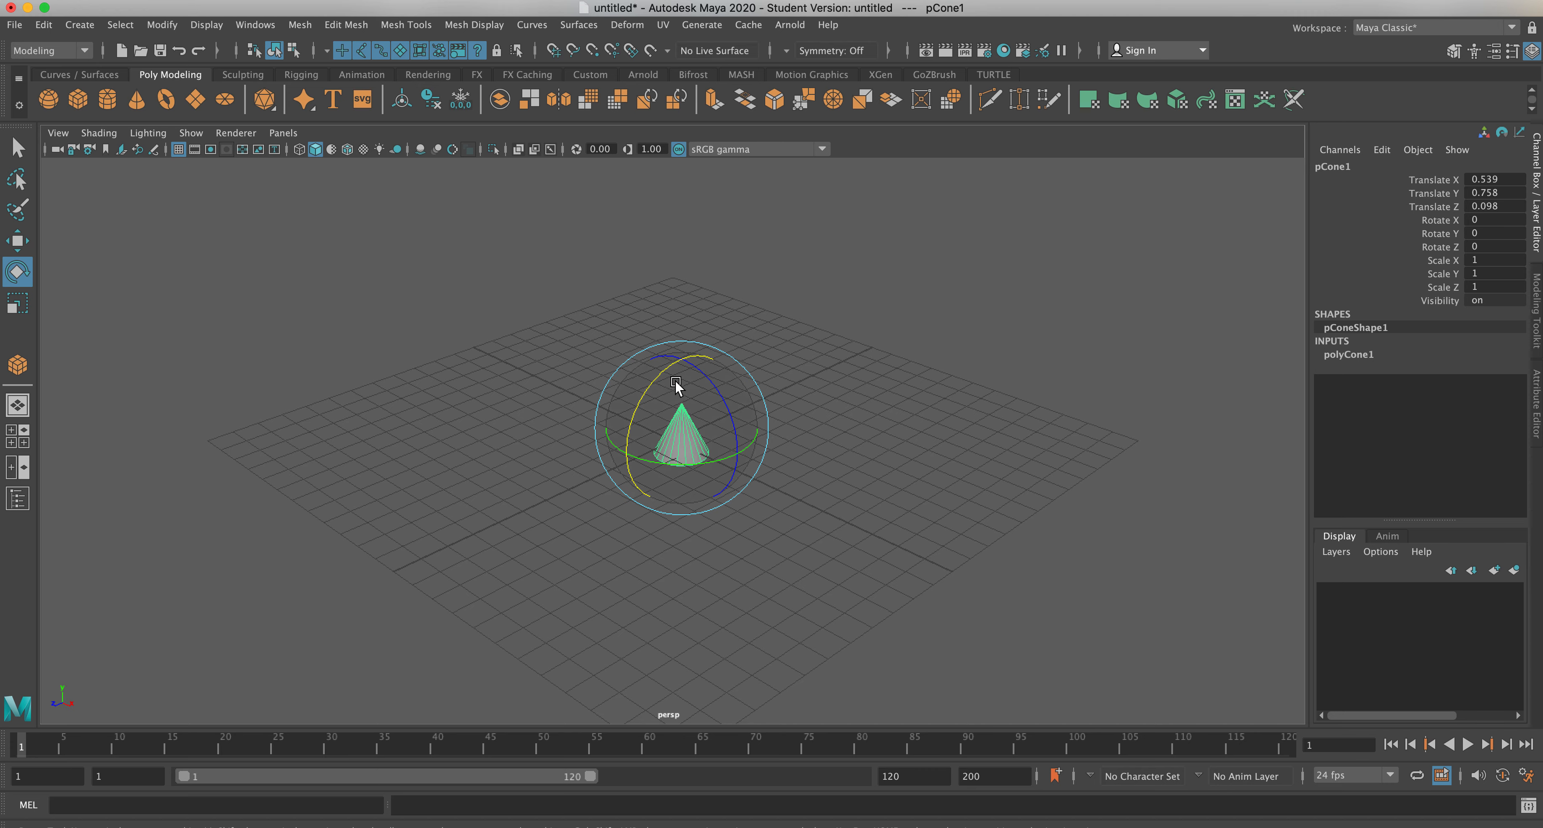
pyautogui.moveTo(660, 370)
pyautogui.mouseDown()
pyautogui.moveTo(664, 389)
pyautogui.moveTo(665, 359)
pyautogui.mouseUp()
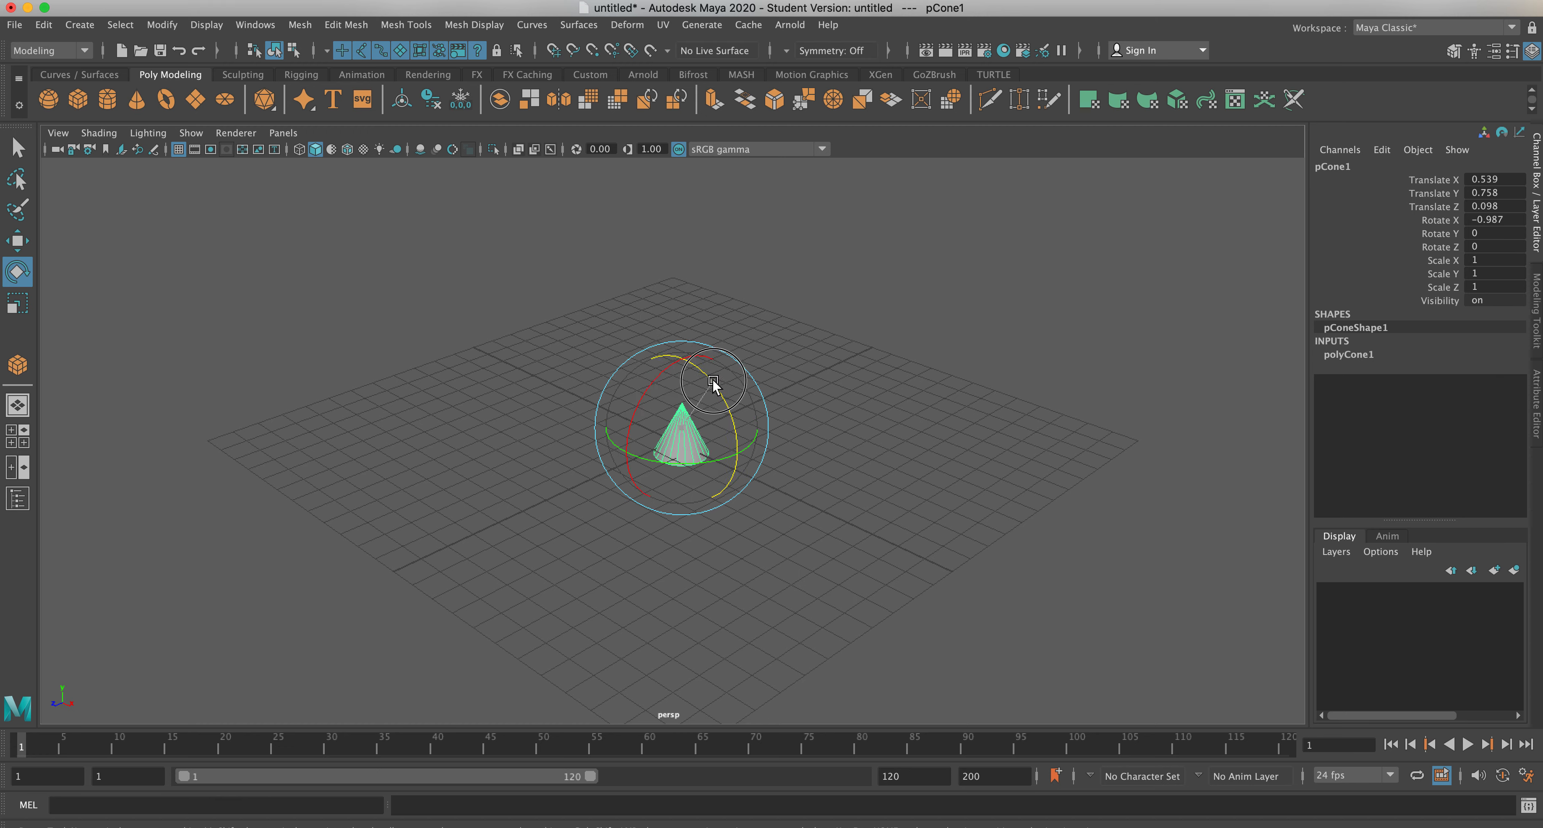
pyautogui.moveTo(709, 383)
pyautogui.mouseDown()
pyautogui.moveTo(727, 441)
pyautogui.moveTo(713, 382)
pyautogui.moveTo(740, 362)
pyautogui.moveTo(771, 394)
pyautogui.moveTo(734, 348)
pyautogui.moveTo(696, 408)
pyautogui.mouseUp()
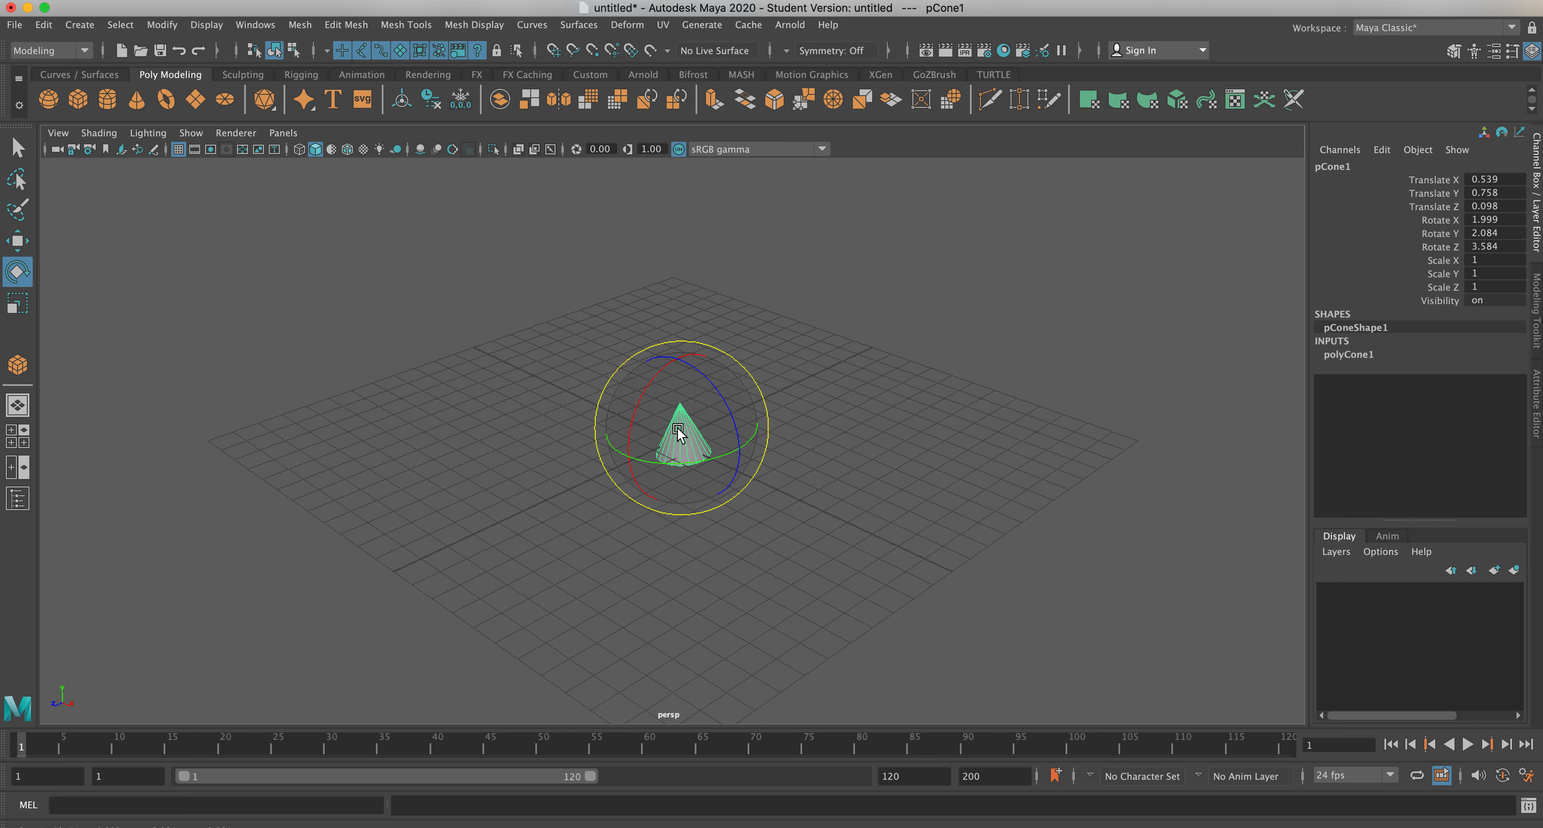
pyautogui.moveTo(683, 430); pyautogui.dragTo(697, 390)
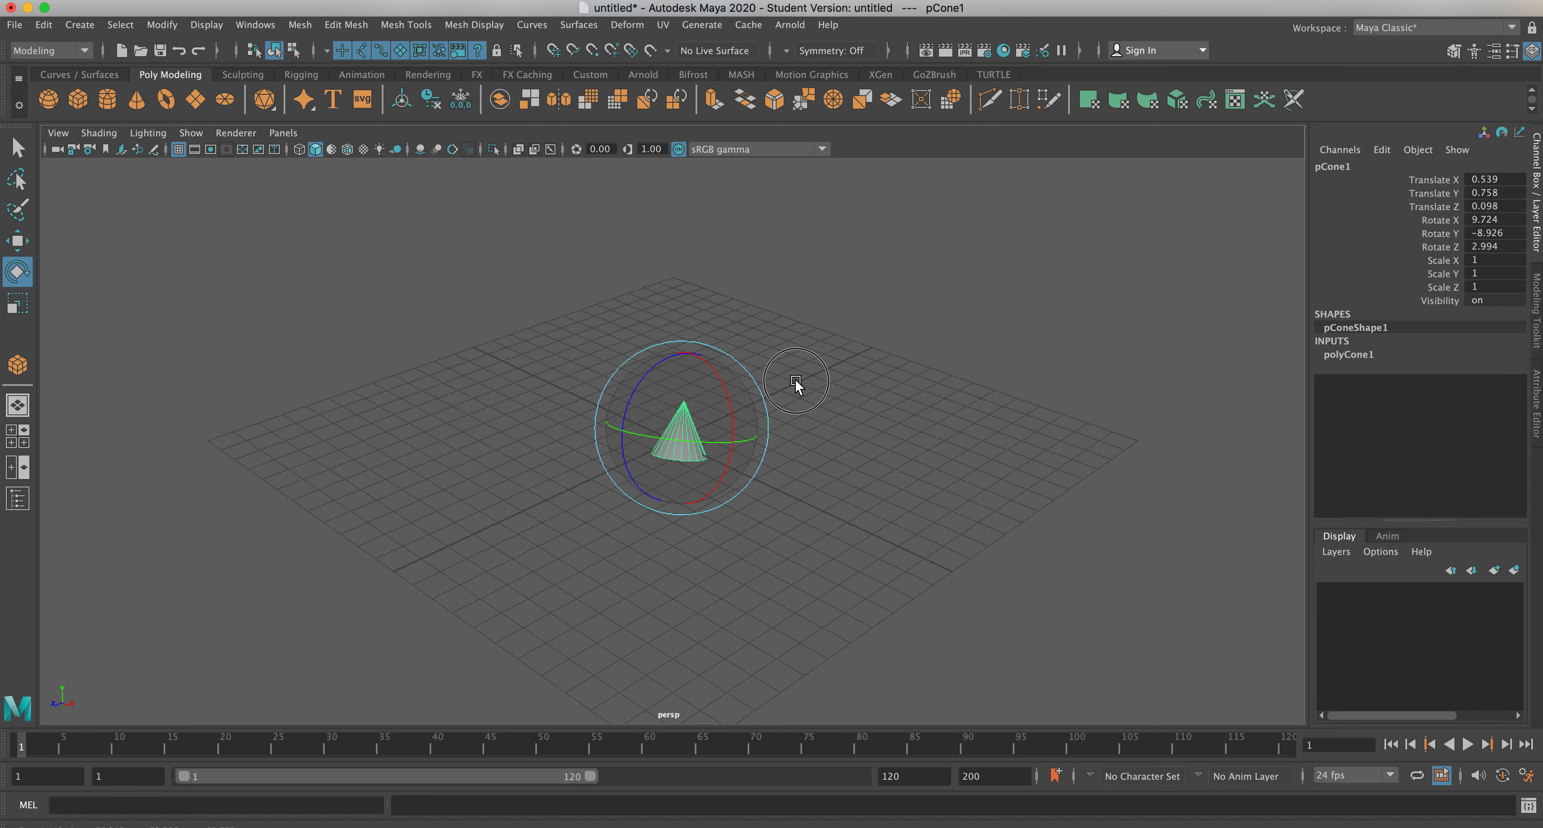
pyautogui.moveTo(727, 403); pyautogui.dragTo(695, 416)
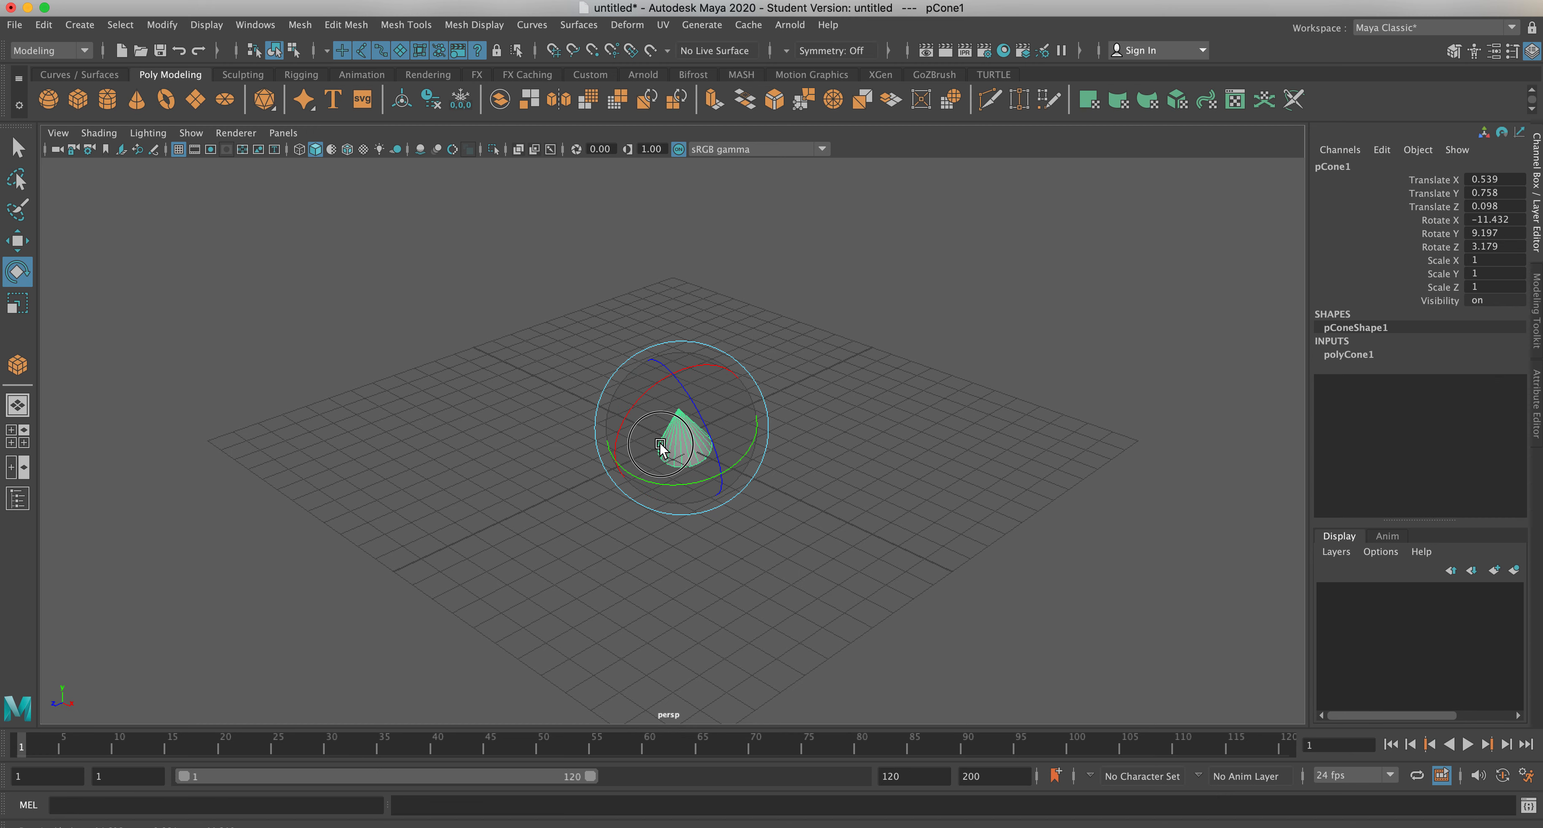
pyautogui.moveTo(680, 443); pyautogui.dragTo(676, 444)
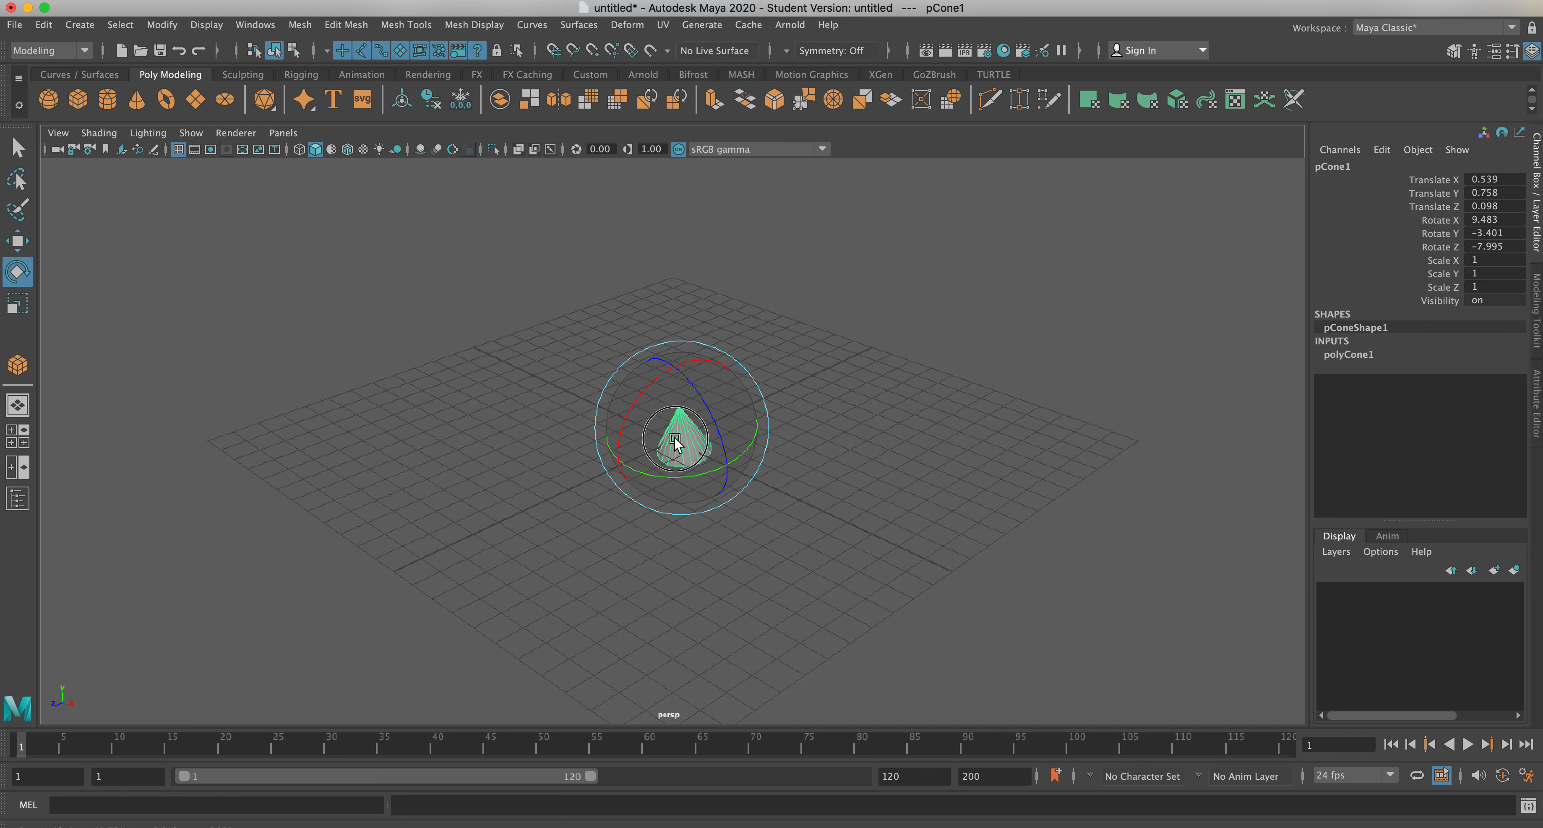
pyautogui.moveTo(695, 430)
pyautogui.mouseDown()
pyautogui.moveTo(651, 438)
pyautogui.moveTo(664, 413)
pyautogui.moveTo(634, 427)
pyautogui.moveTo(689, 436)
pyautogui.moveTo(655, 414)
pyautogui.moveTo(690, 439)
pyautogui.moveTo(719, 417)
pyautogui.mouseUp()
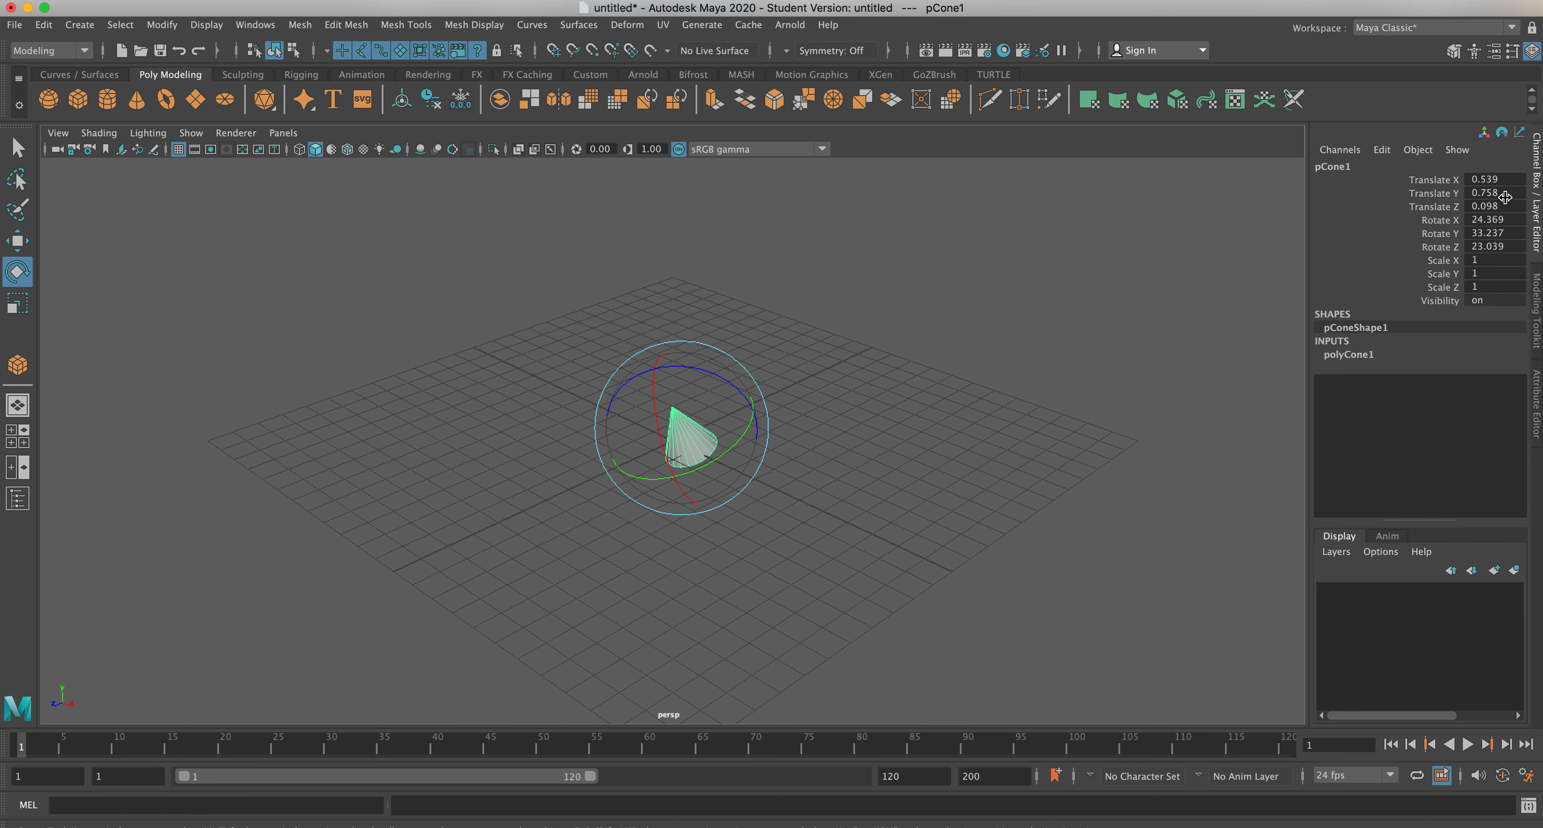
# Hide the Channel Box / Layer Editor and show it again.
pyautogui.click(1537, 183)
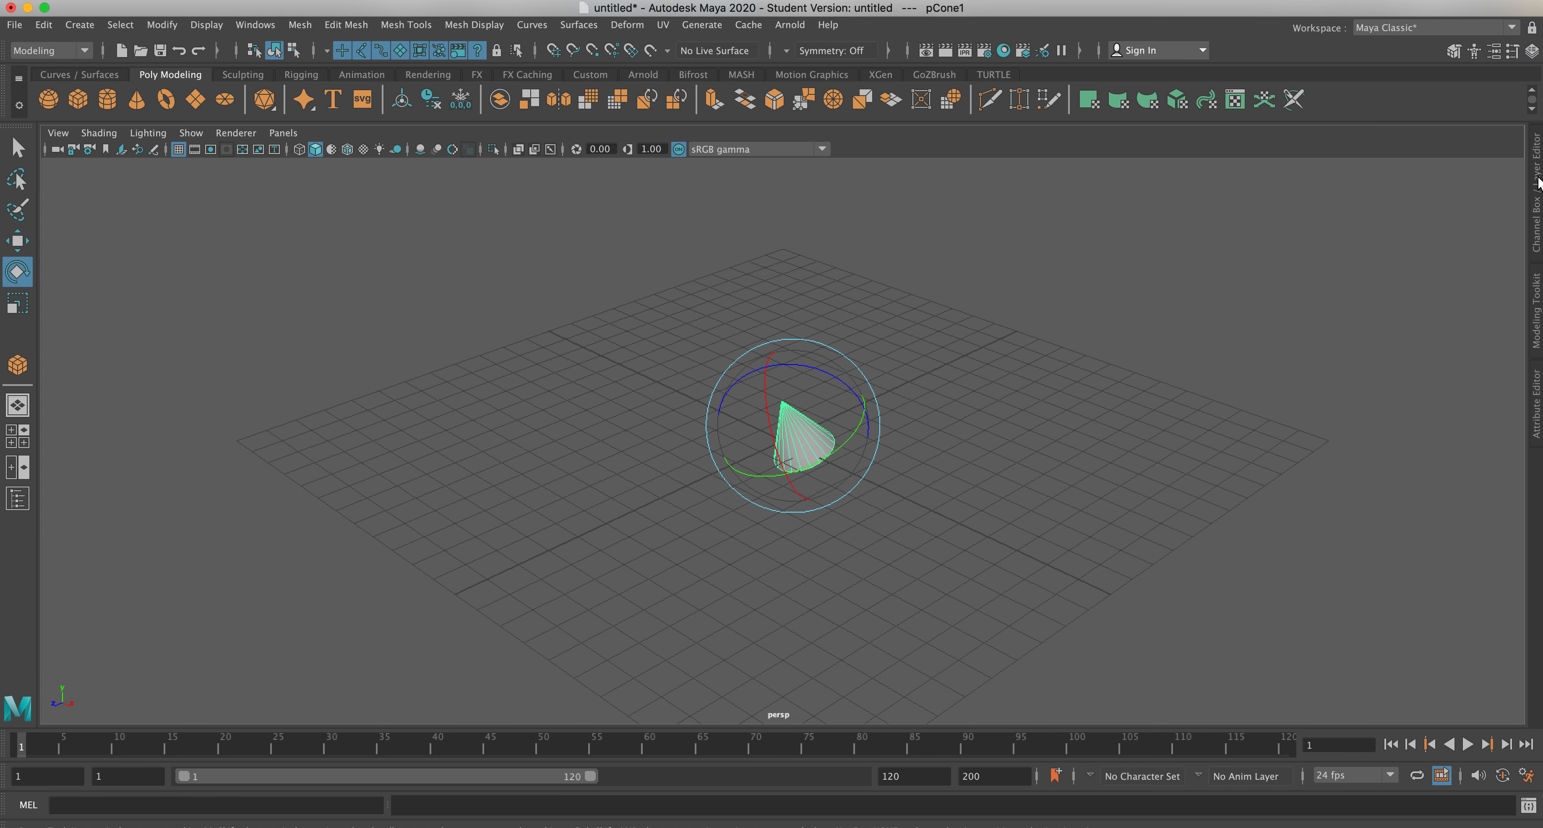
pyautogui.click(1537, 183)
pyautogui.click(1537, 183)
pyautogui.click(1538, 183)
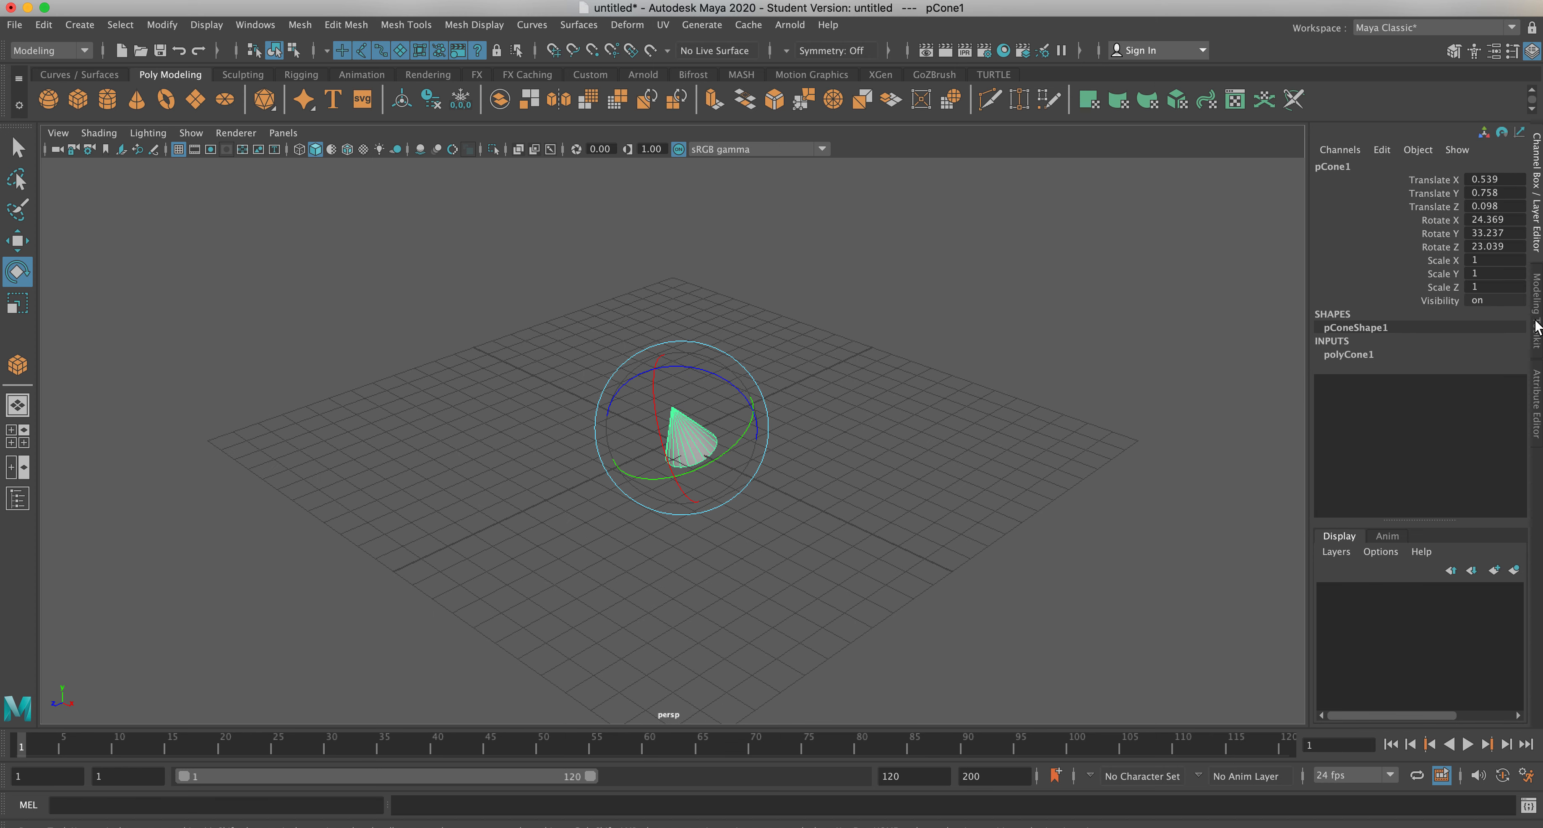
pyautogui.click(1537, 195)
pyautogui.click(1537, 195)
# Rotate the cone freely to about X -56°, Y 86°, Z -53°.
pyautogui.moveTo(693, 416); pyautogui.dragTo(793, 390)
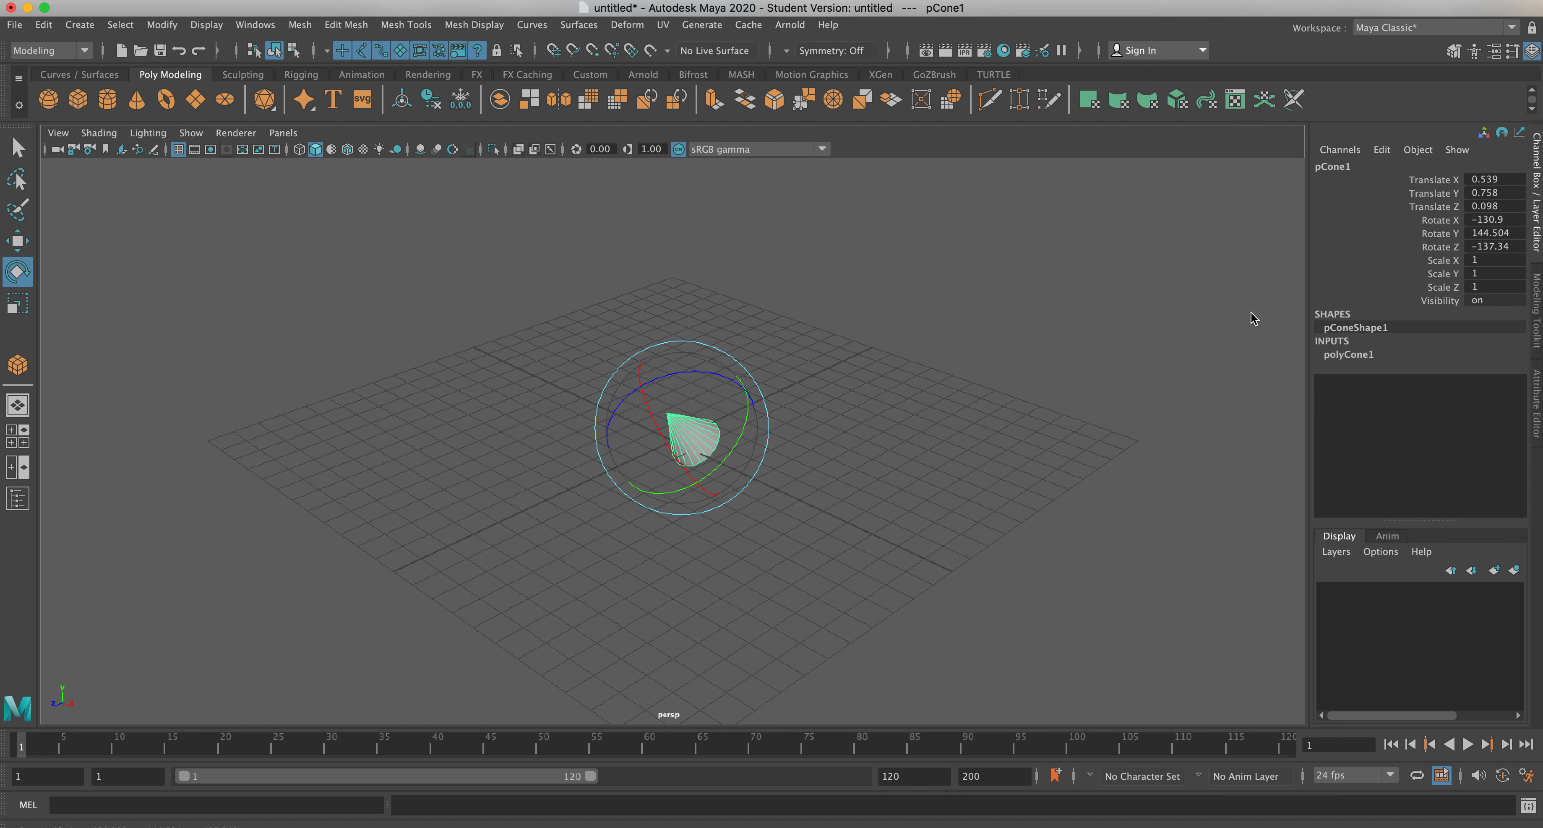
pyautogui.moveTo(718, 405); pyautogui.dragTo(835, 395)
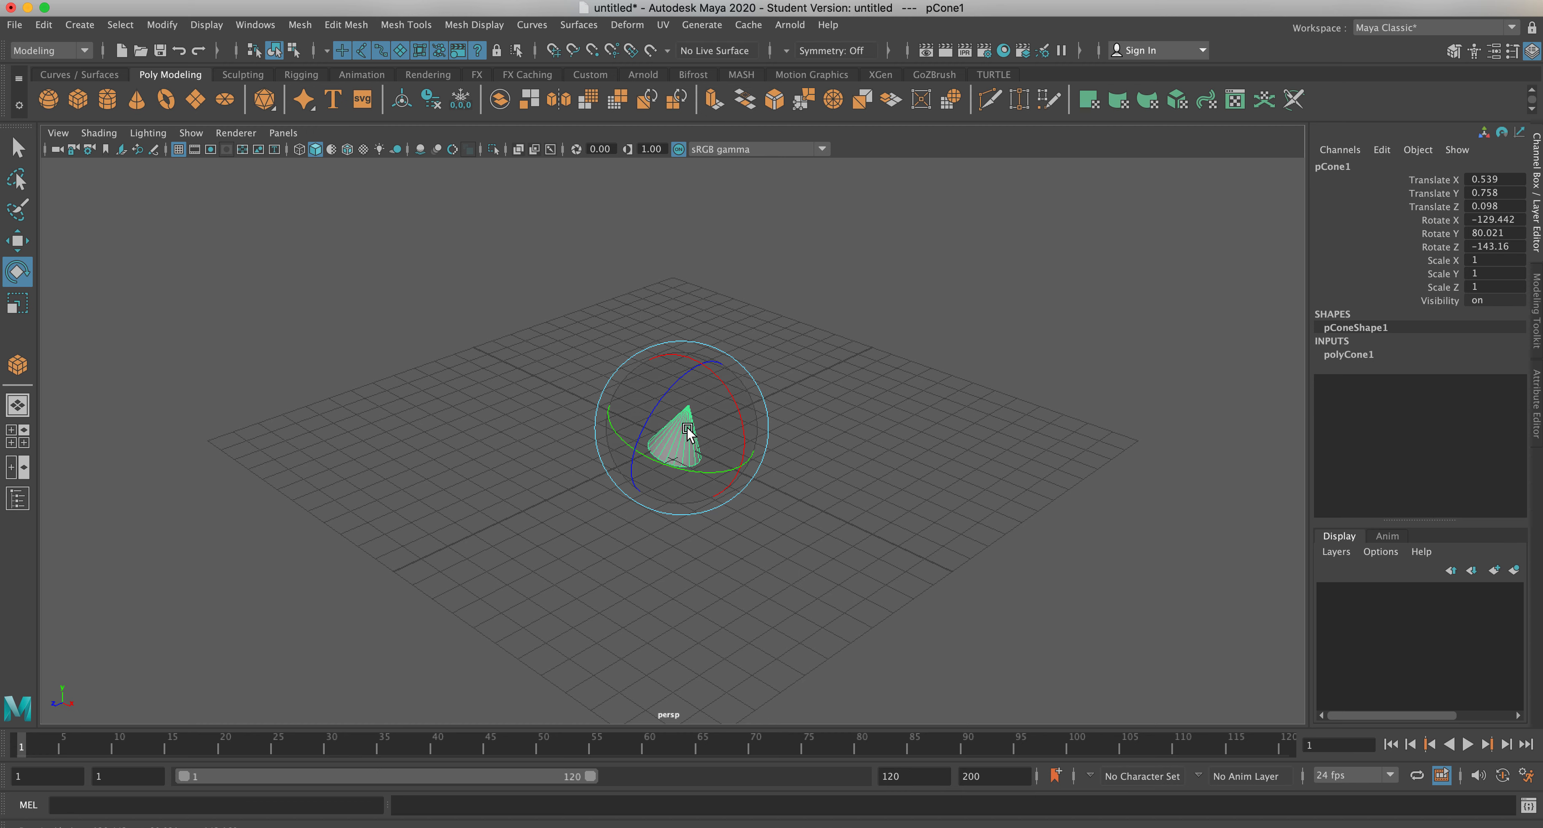
pyautogui.moveTo(689, 428); pyautogui.dragTo(722, 424)
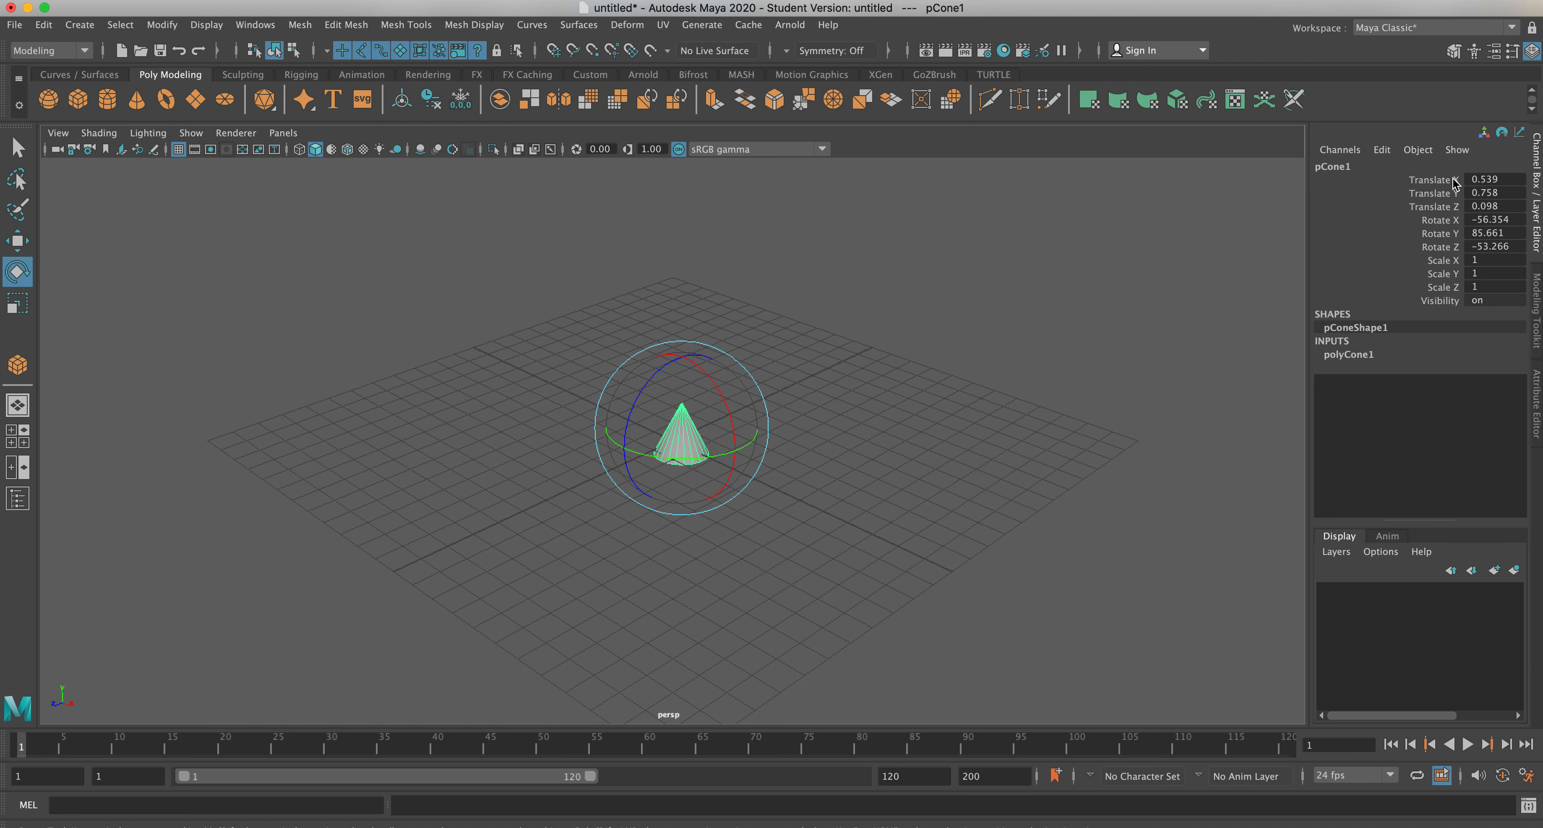
# Move the cone along Z to about -0.19, then raise it along Y and lower it to about 0.69.
pyautogui.click(19, 248)
pyautogui.click(619, 457)
pyautogui.moveTo(619, 456)
pyautogui.mouseDown()
pyautogui.moveTo(655, 438)
pyautogui.moveTo(634, 448)
pyautogui.mouseUp()
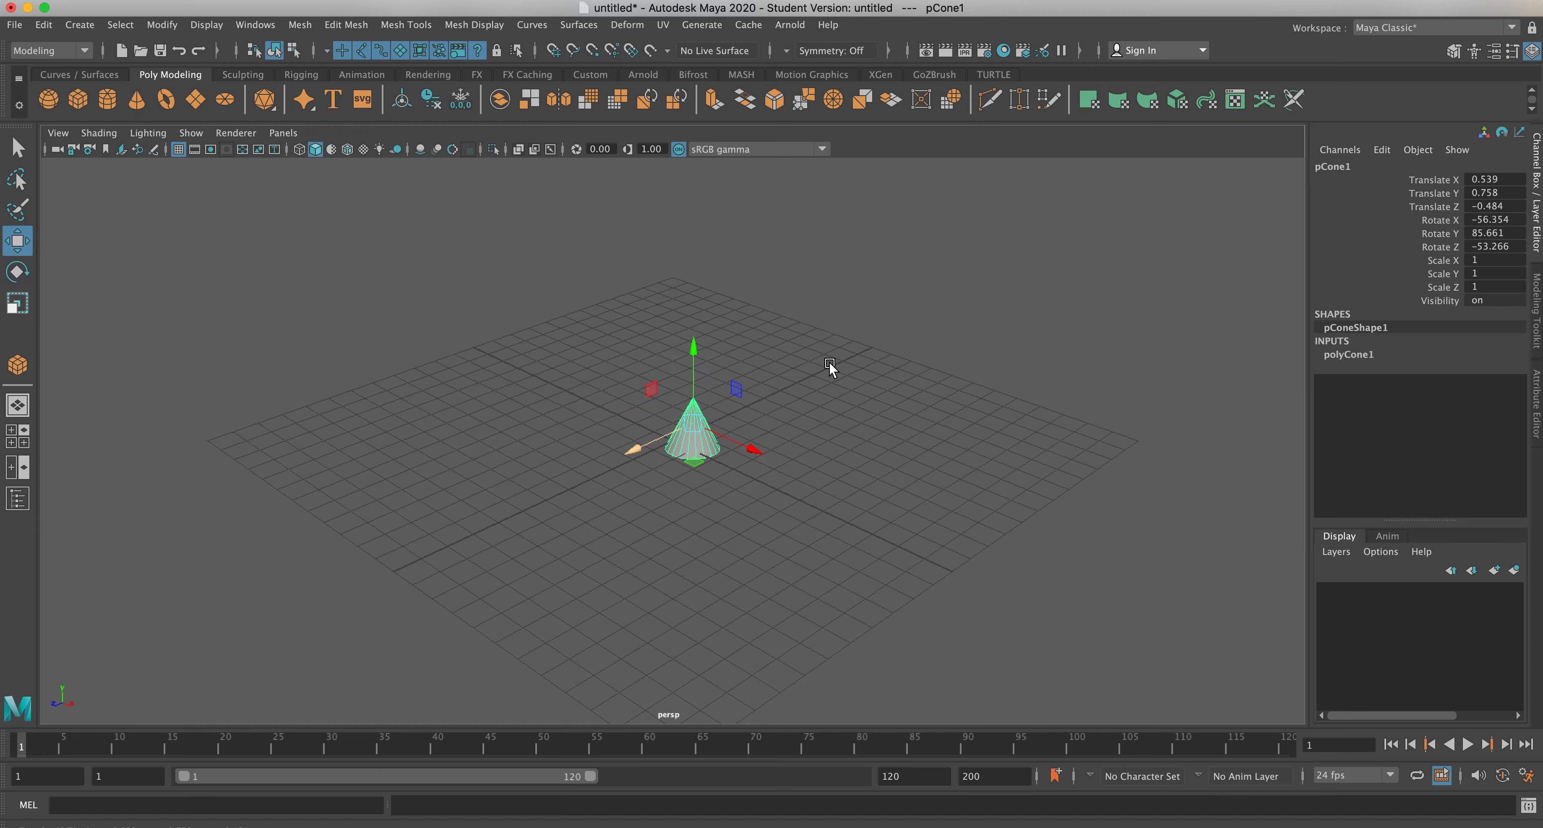
pyautogui.moveTo(628, 451)
pyautogui.mouseDown()
pyautogui.moveTo(676, 444)
pyautogui.moveTo(602, 463)
pyautogui.moveTo(642, 441)
pyautogui.moveTo(614, 465)
pyautogui.moveTo(629, 452)
pyautogui.mouseUp()
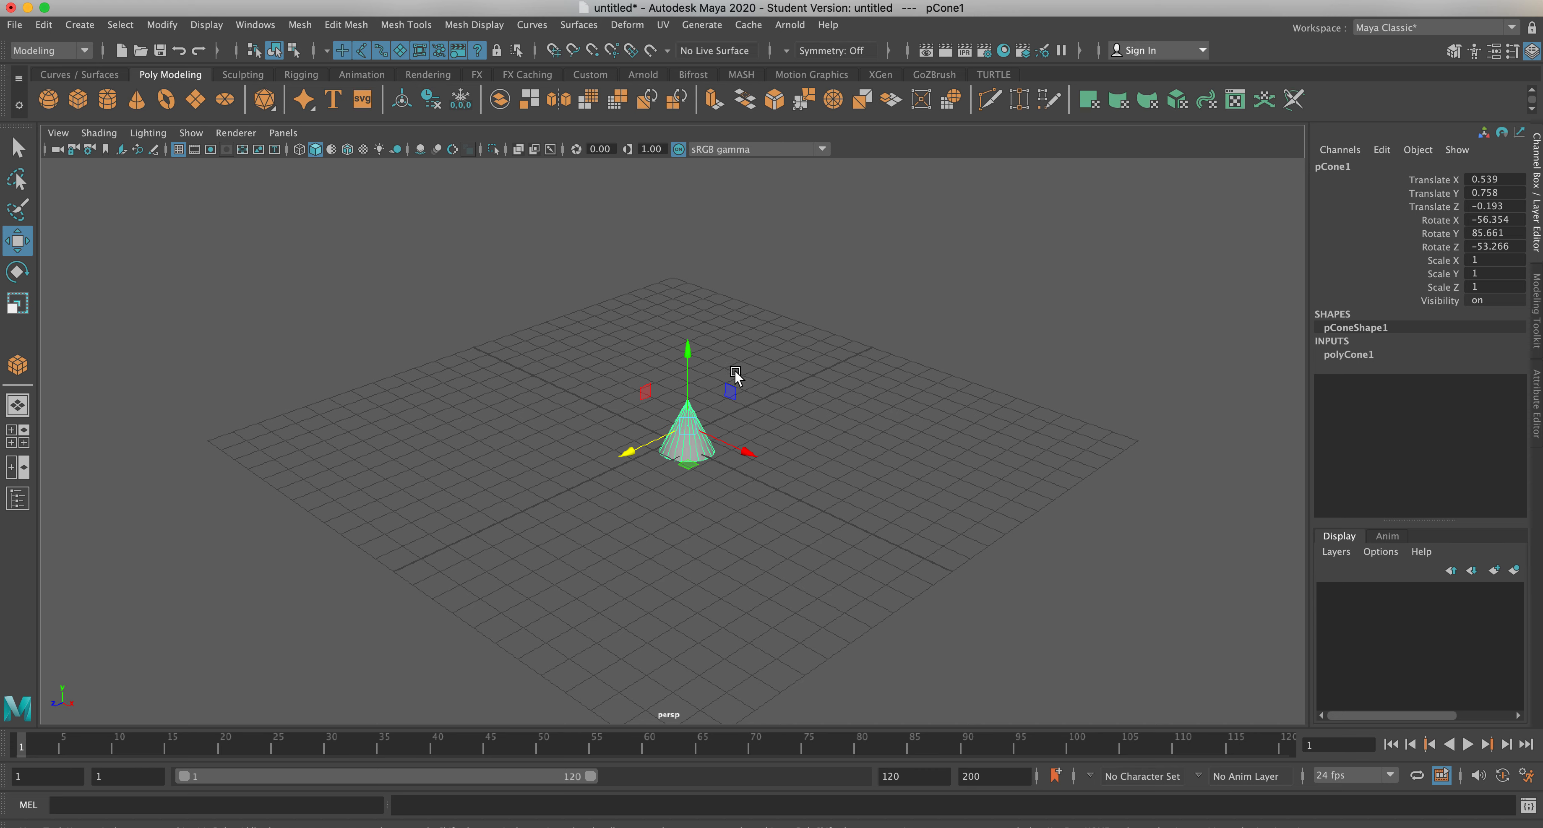
pyautogui.moveTo(695, 363); pyautogui.dragTo(687, 253)
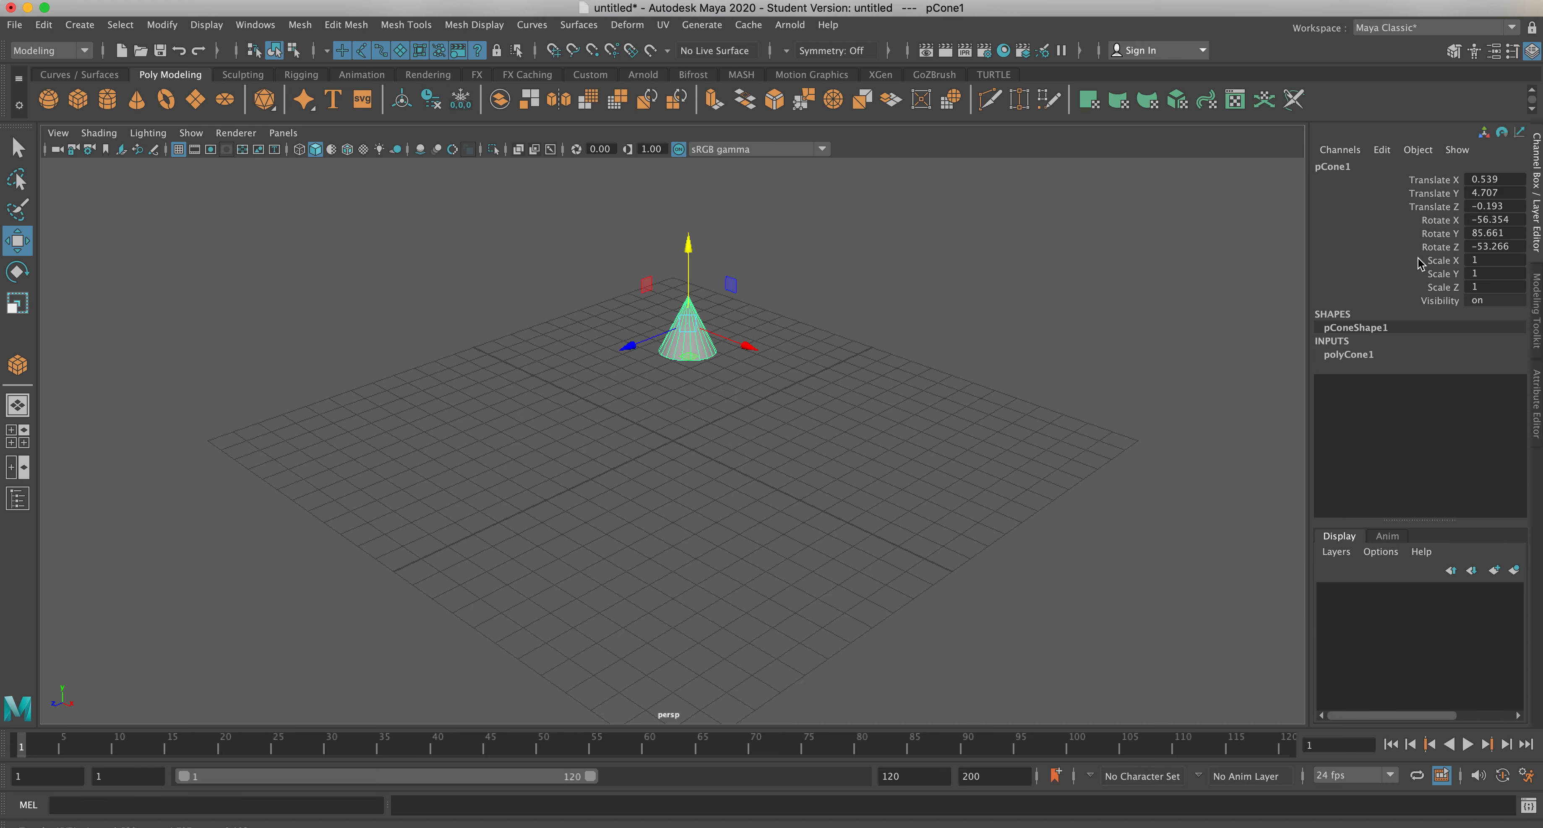
pyautogui.moveTo(689, 251); pyautogui.dragTo(672, 355)
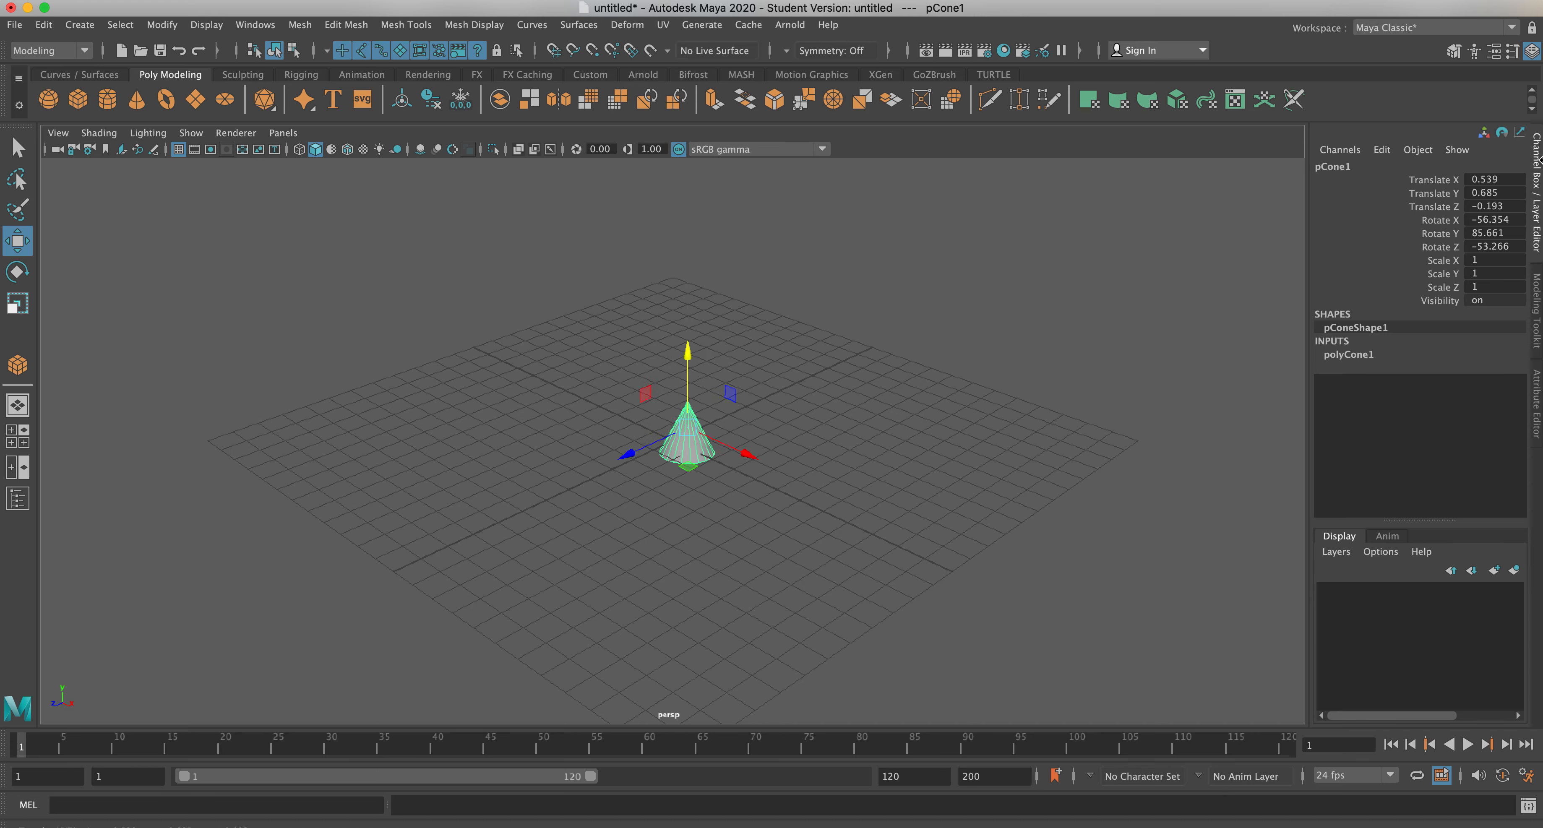
# Set the cone's Translate X, Translate Y and Translate Z values to 0.
pyautogui.doubleClick(1499, 180)
pyautogui.write('0')
pyautogui.press('Tab')
pyautogui.write('0')
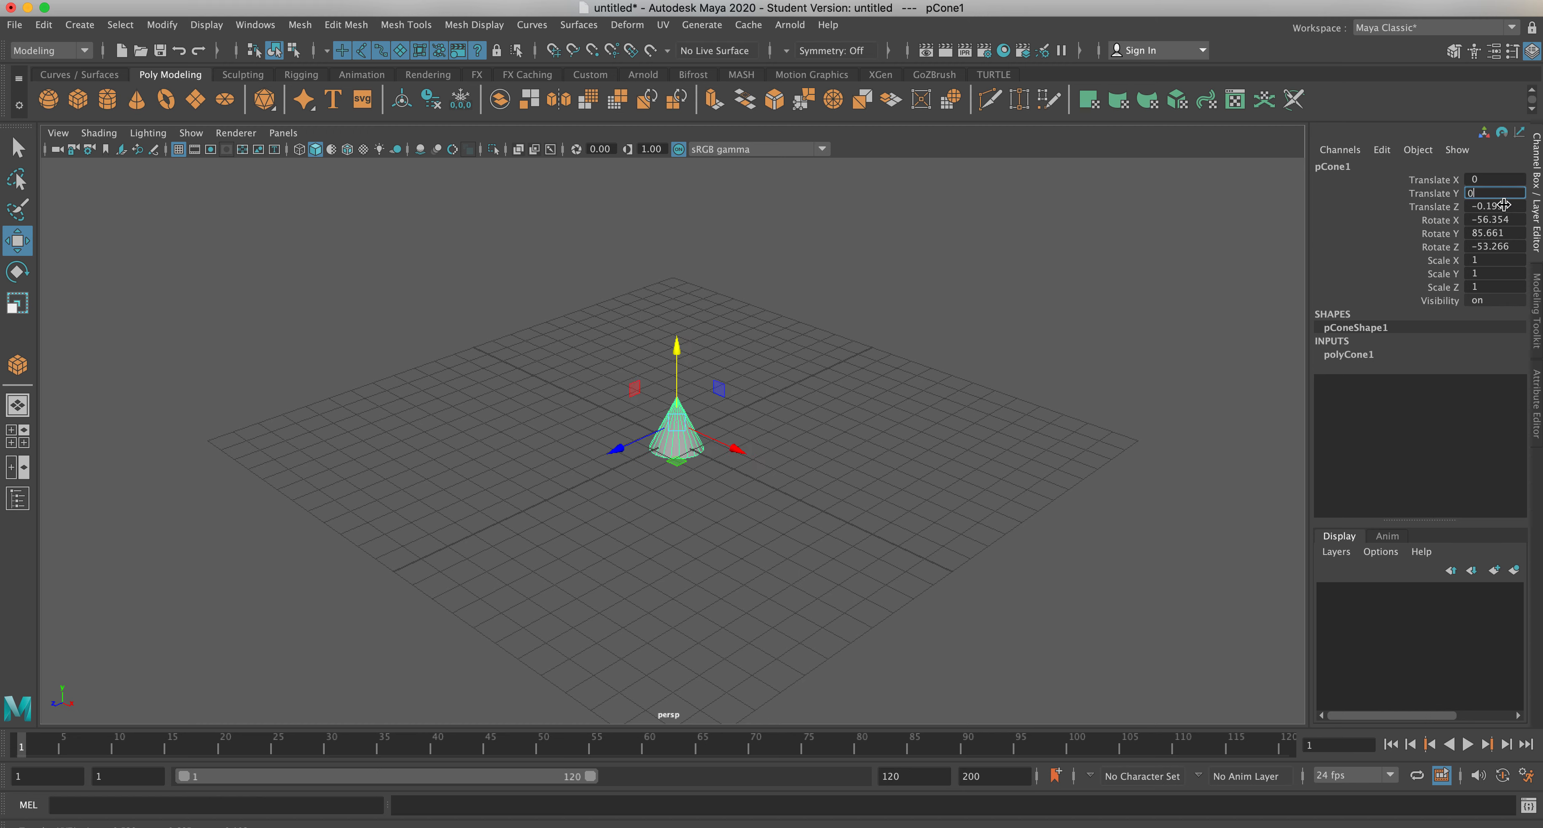
pyautogui.press('Tab')
pyautogui.write('0')
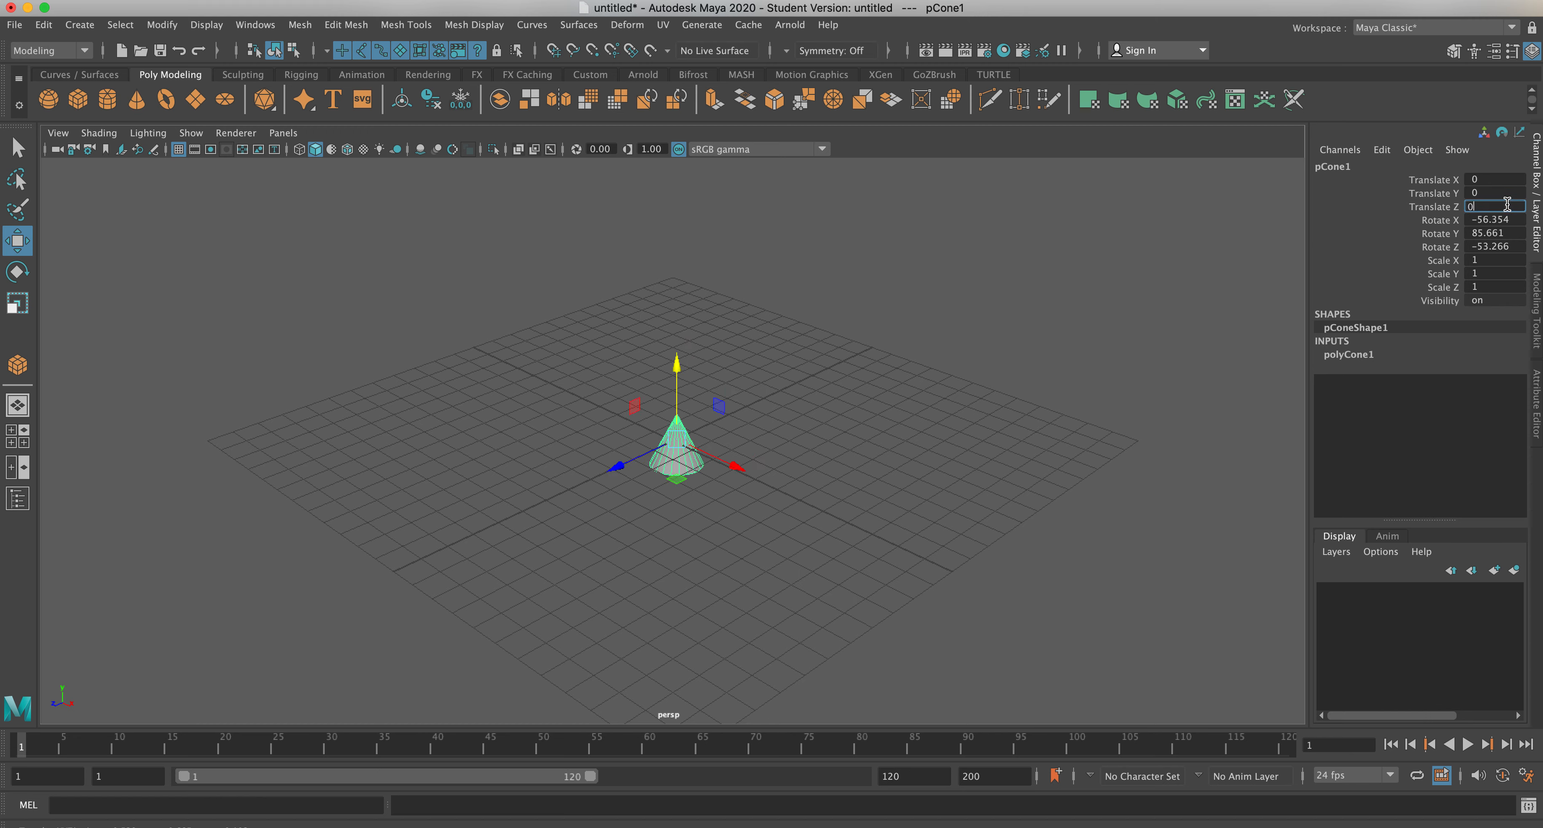
pyautogui.click(1497, 193)
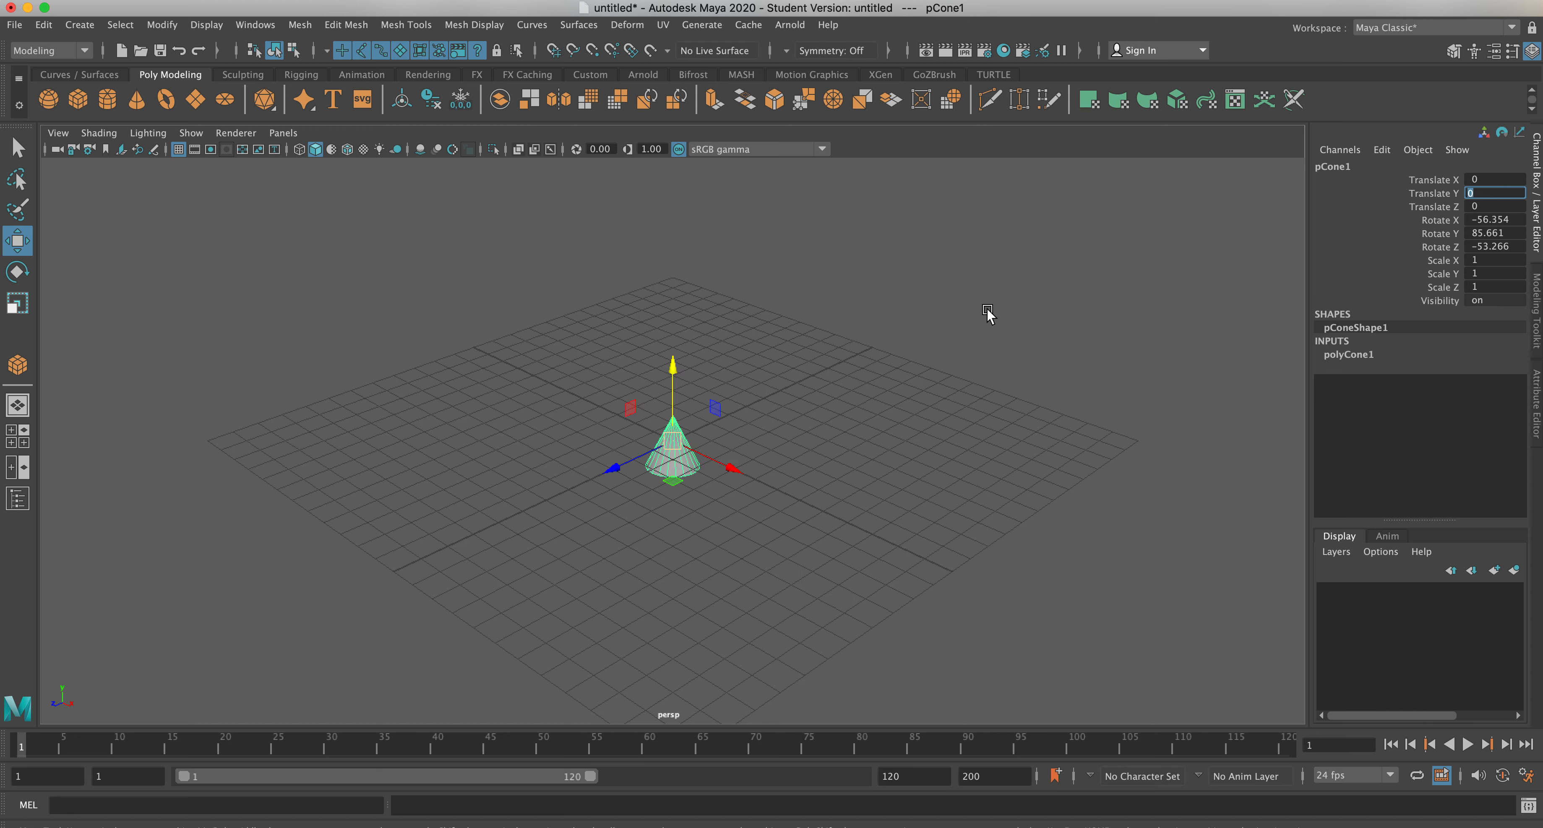
pyautogui.click(1443, 196)
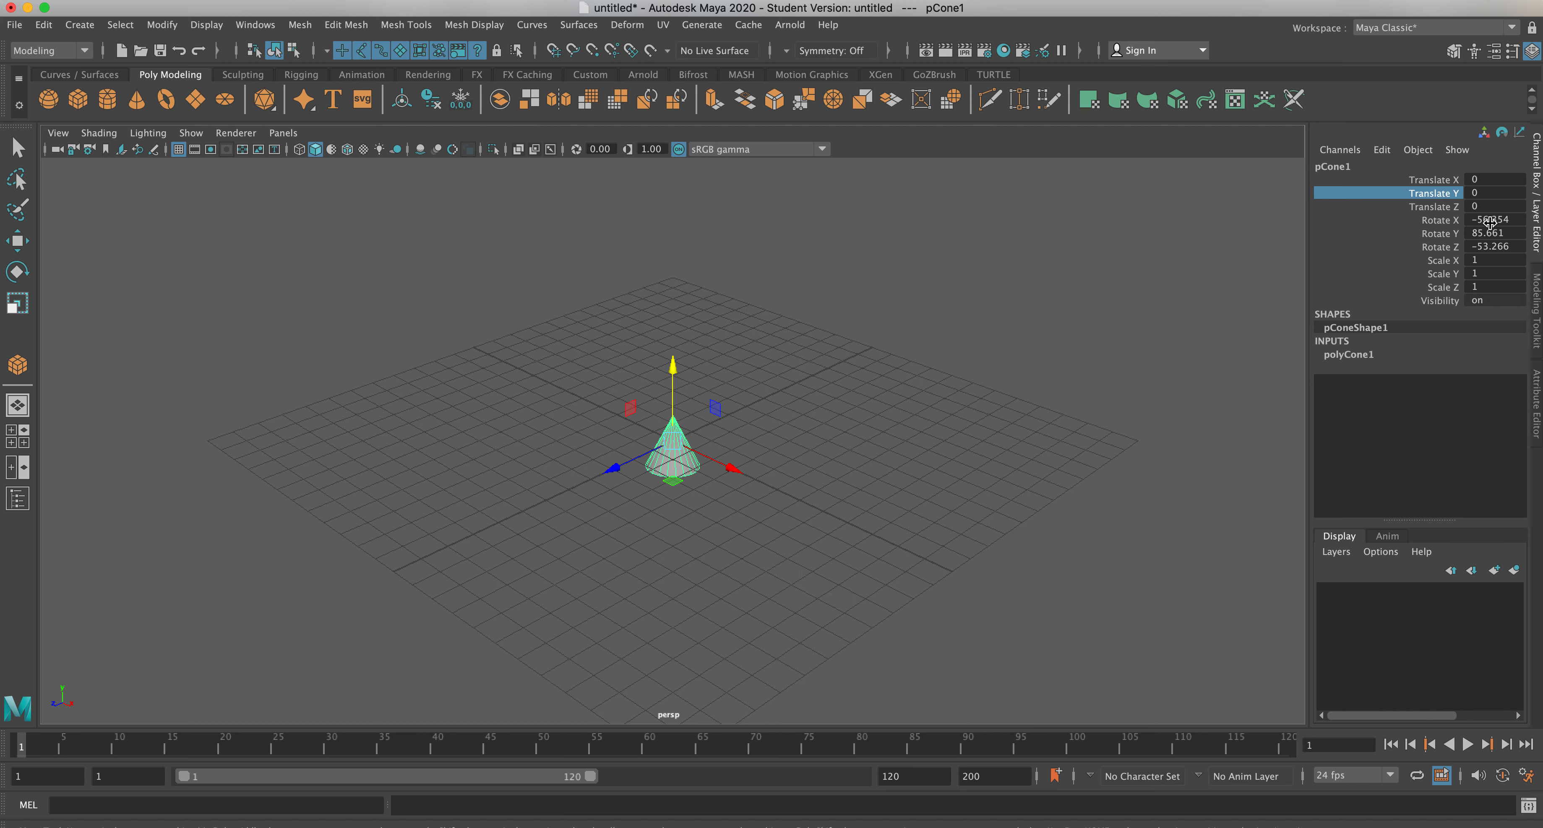
# Set the cone's Rotate X, Rotate Y and Rotate Z values to 0.
pyautogui.moveTo(1490, 222); pyautogui.dragTo(1494, 234)
pyautogui.write('0')
pyautogui.press('Return')
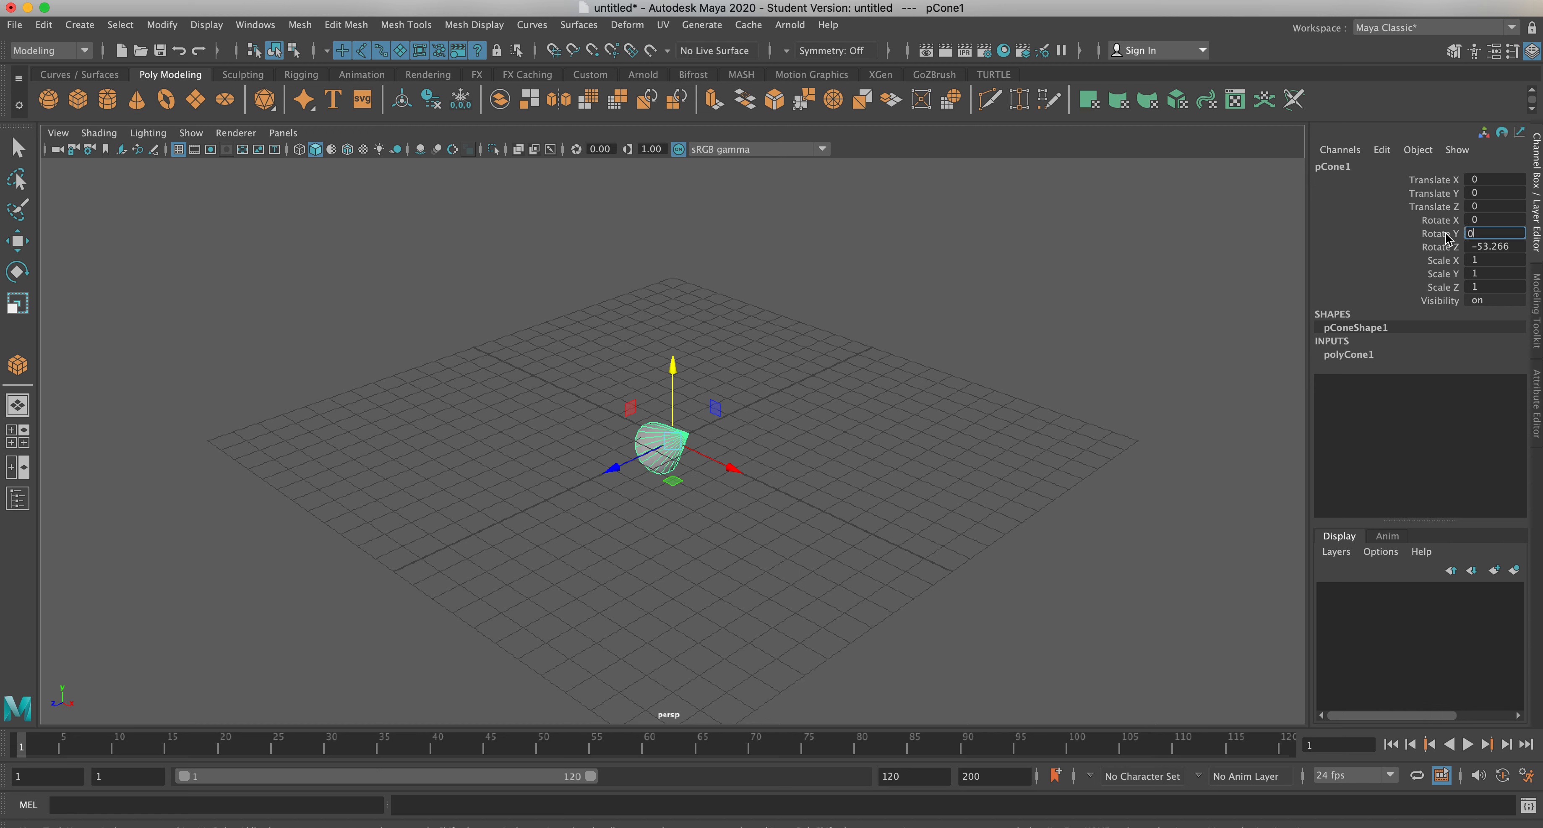
pyautogui.click(1445, 234)
pyautogui.click(1454, 248)
pyautogui.write('0')
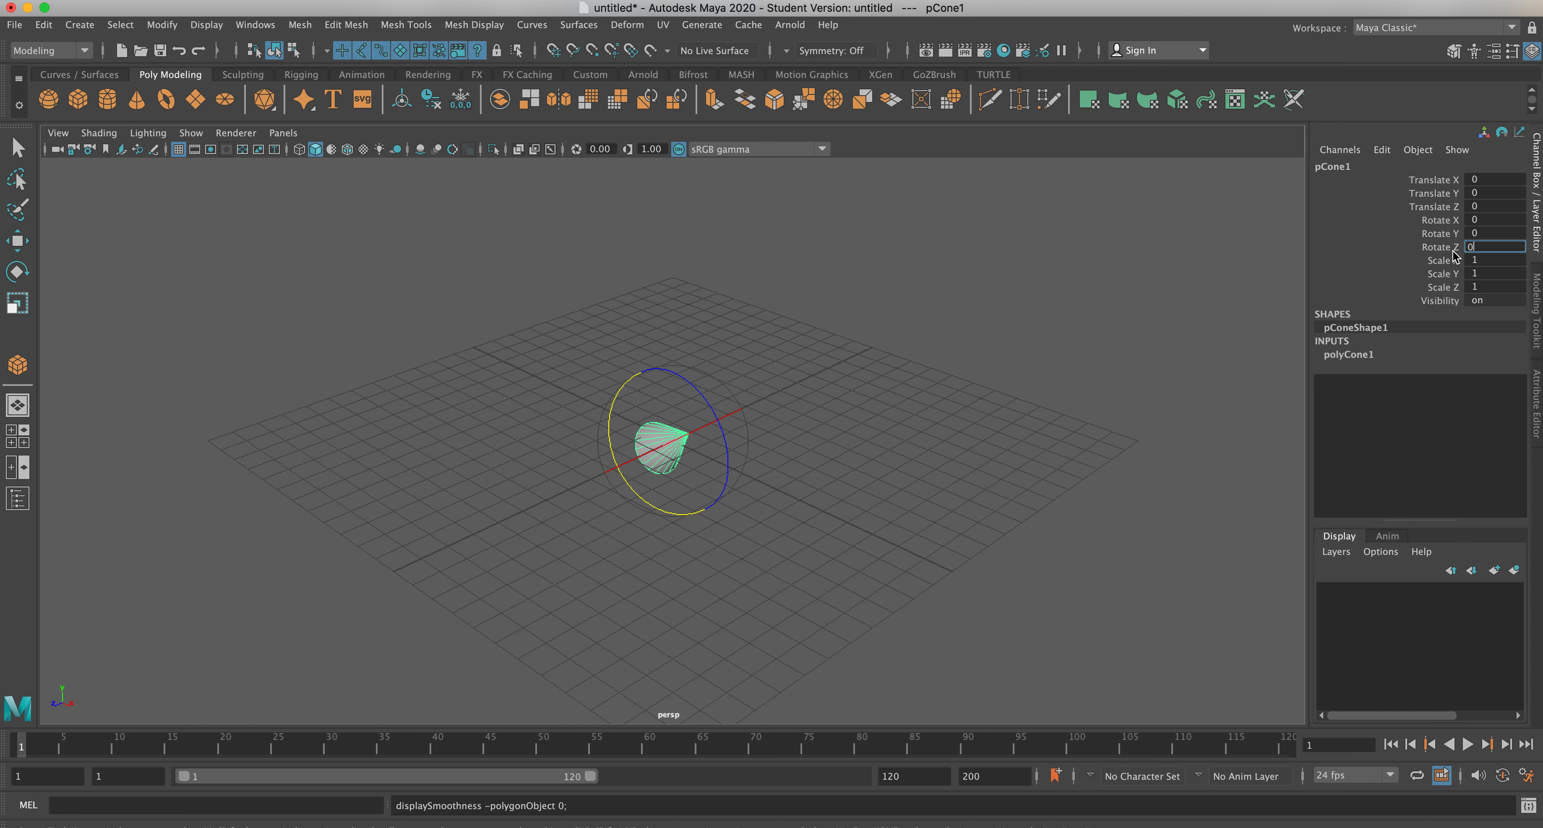
pyautogui.press('Return')
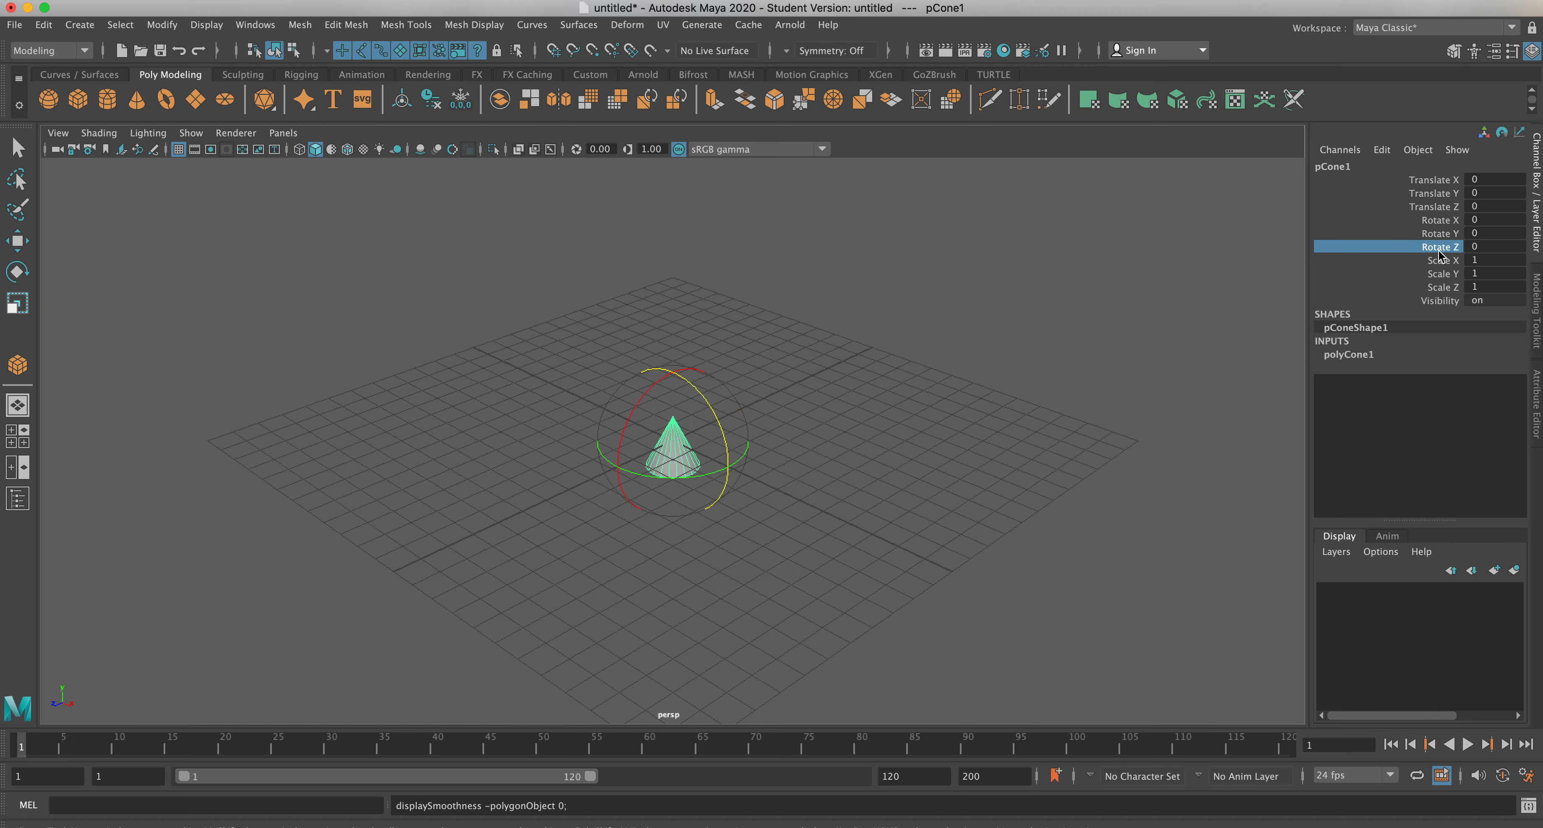
# Try scaling the cone to about 3.75 along Z, 3.31 along X and 2.88 along Y, undoing each scale.
pyautogui.click(18, 309)
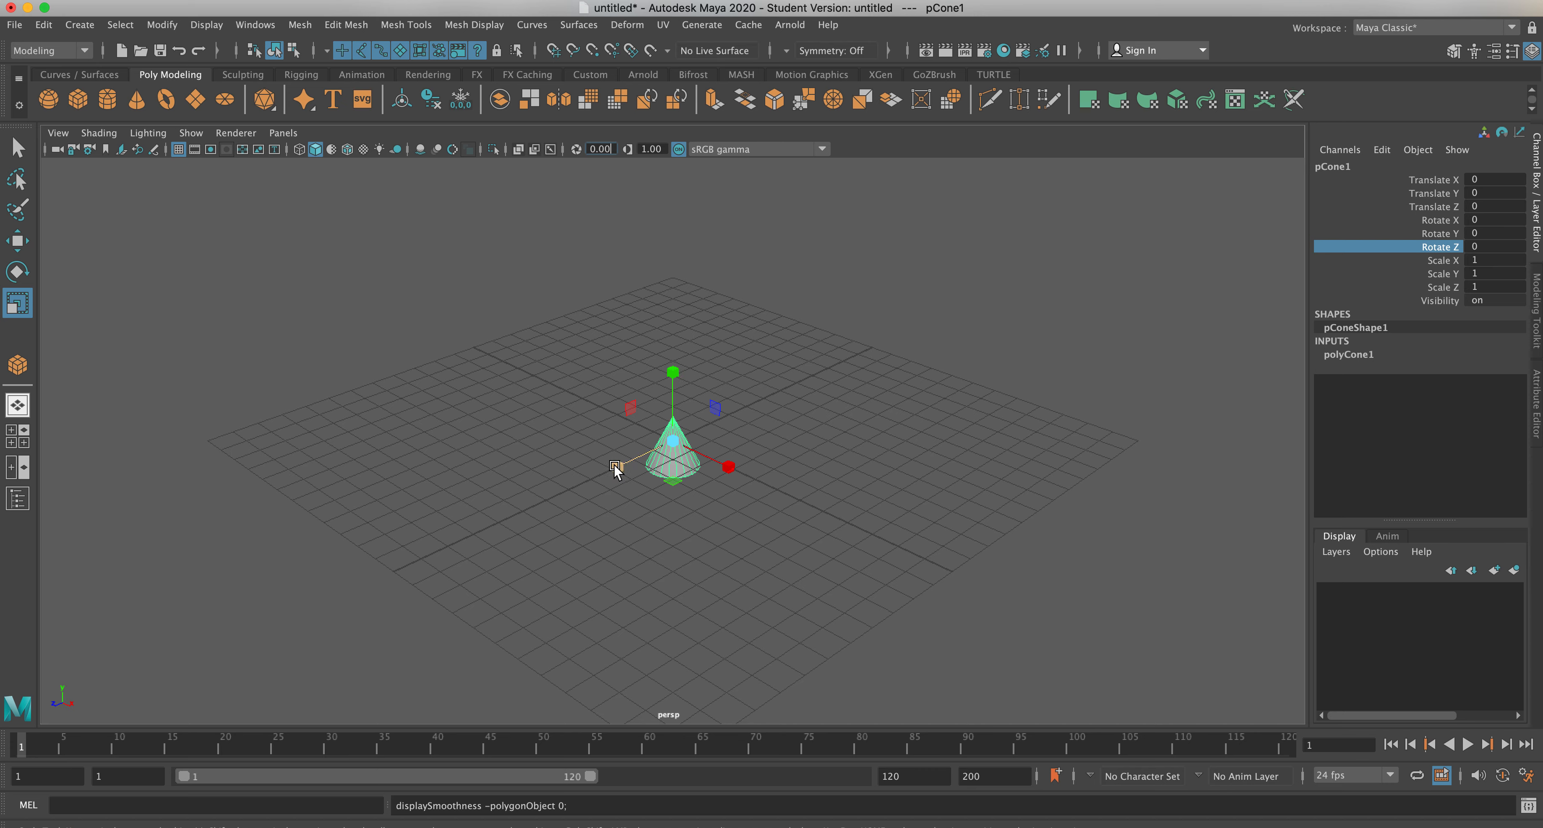
pyautogui.moveTo(617, 467); pyautogui.dragTo(406, 521)
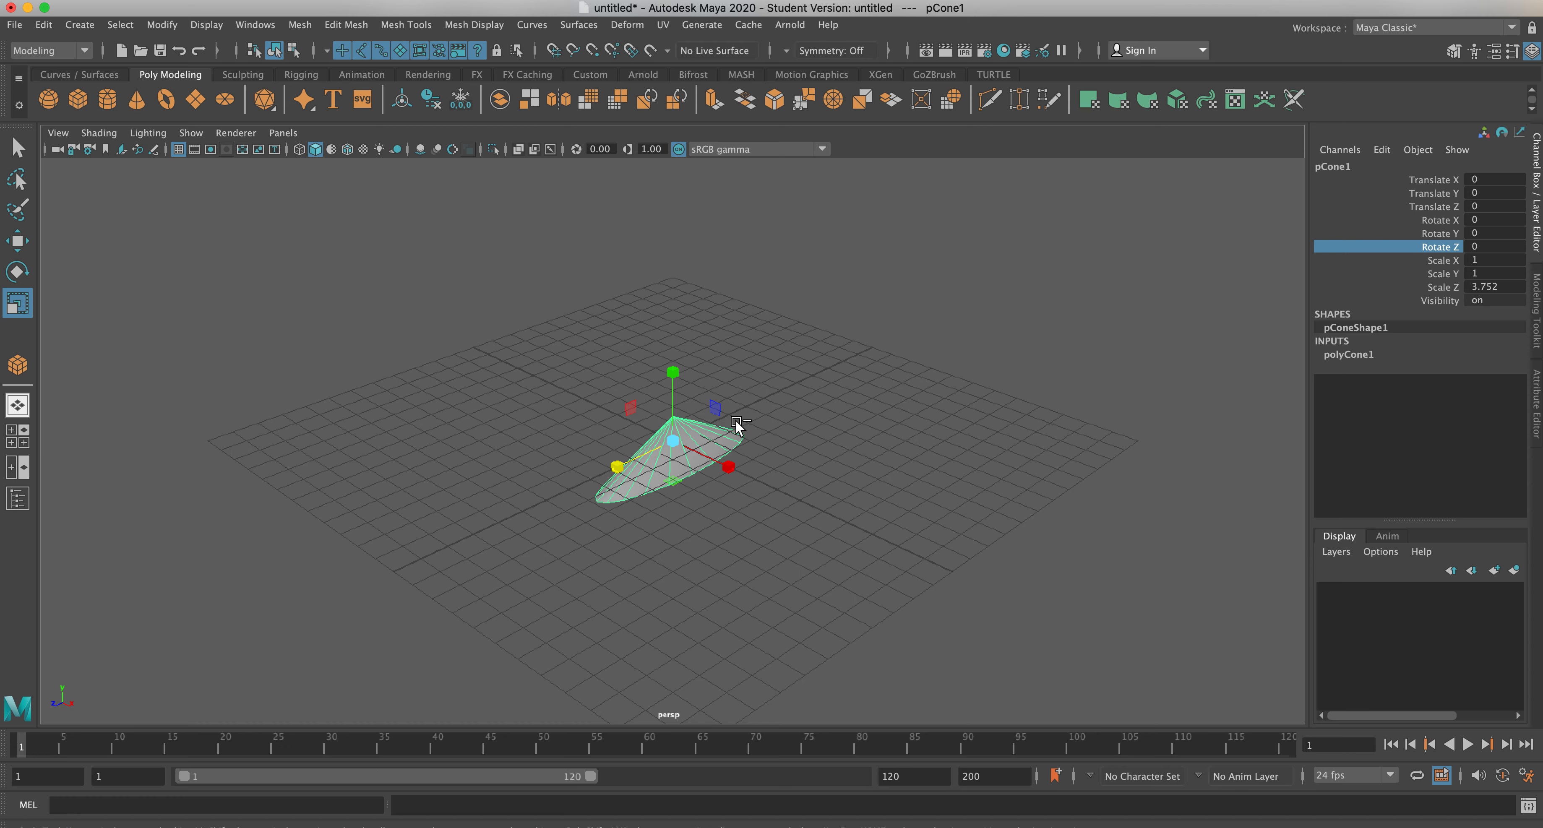
pyautogui.hotkey('ctrl', 'z')
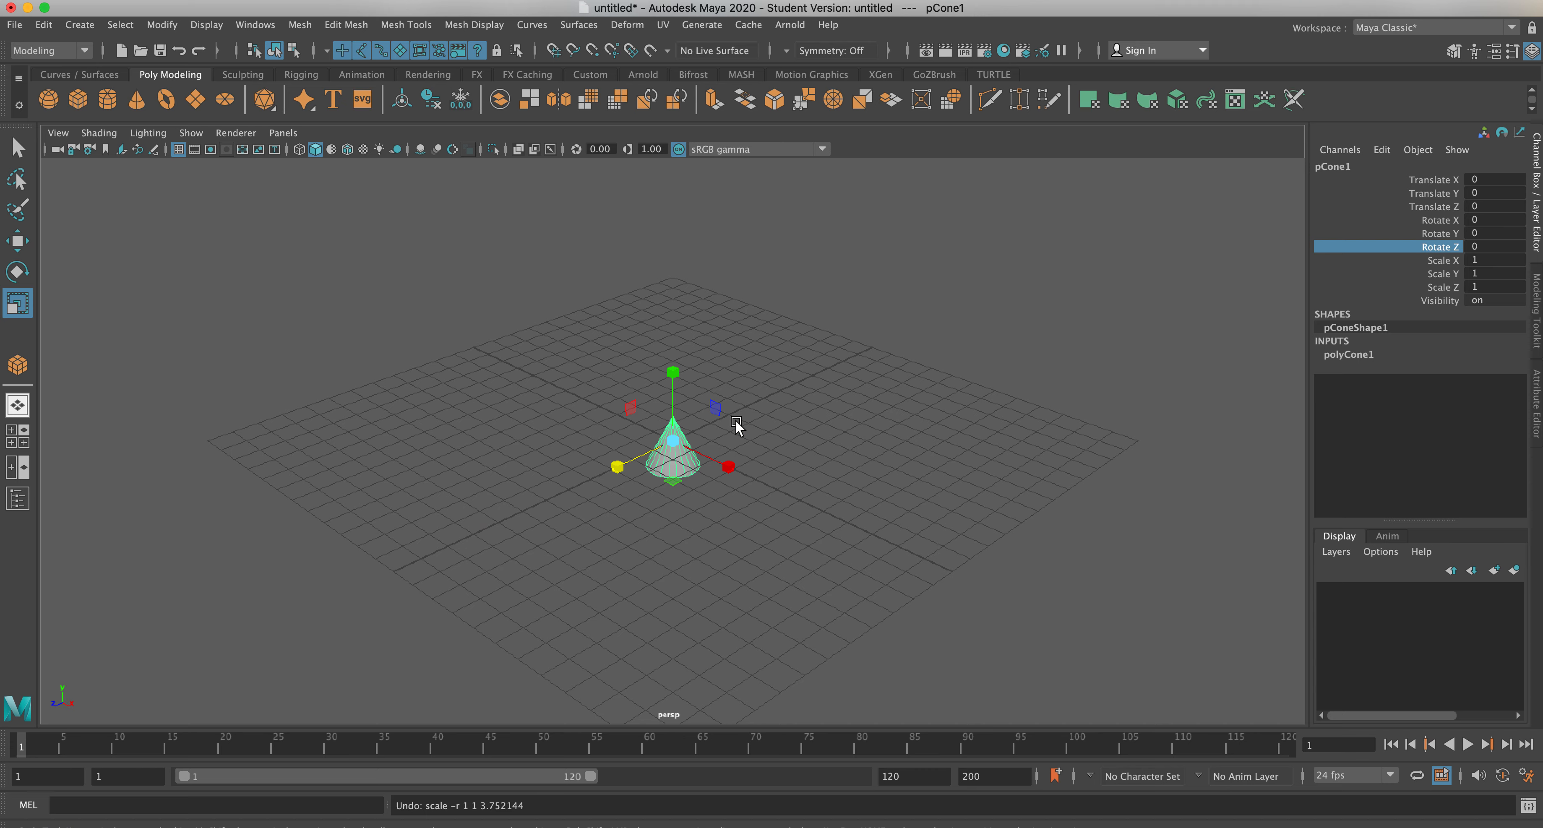
pyautogui.moveTo(729, 464); pyautogui.dragTo(890, 547)
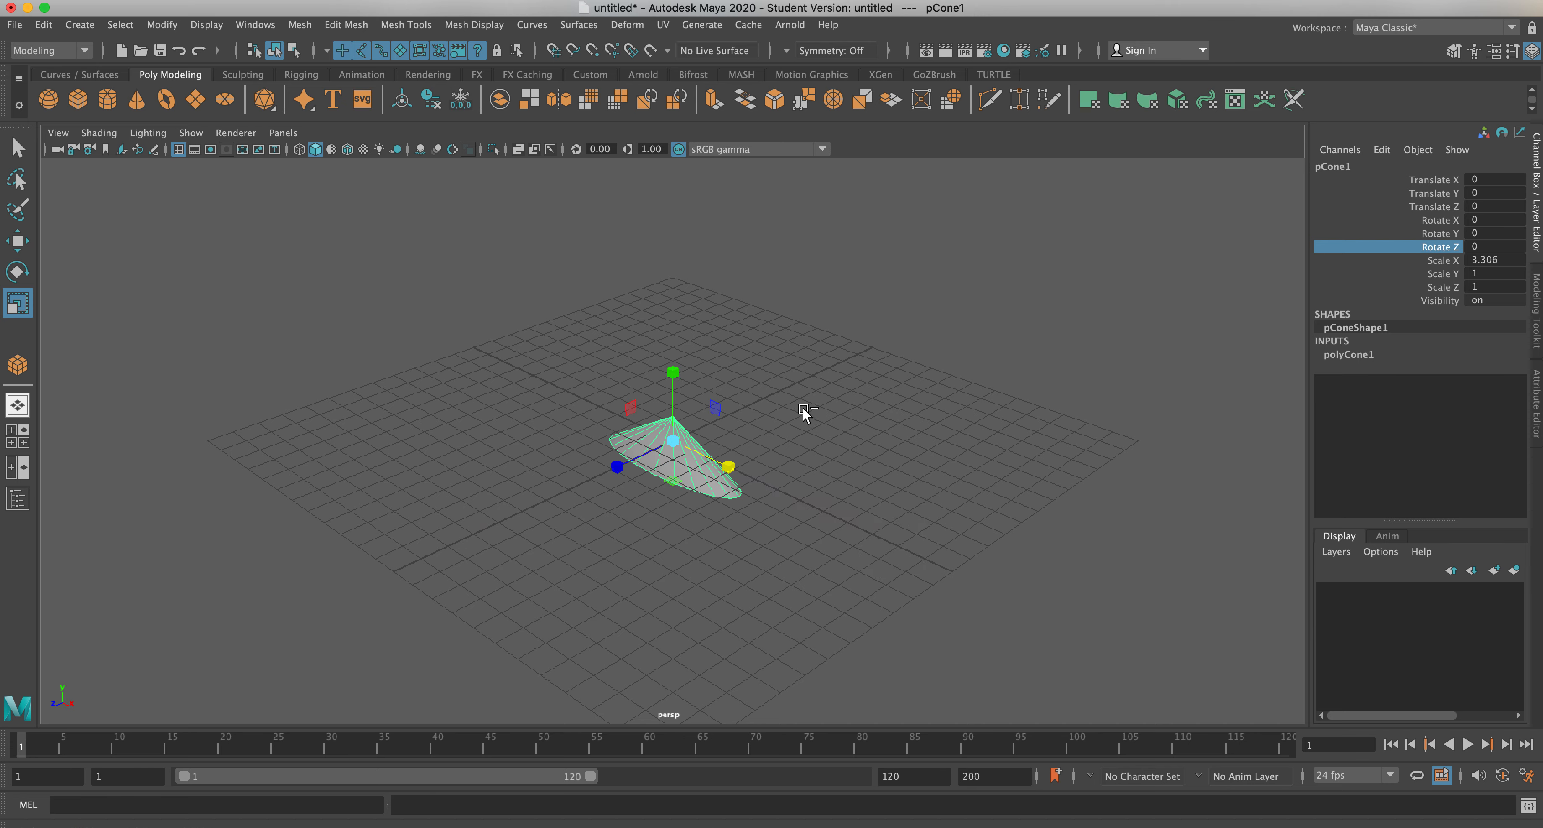
pyautogui.hotkey('ctrl', 'z')
pyautogui.moveTo(673, 370); pyautogui.dragTo(672, 237)
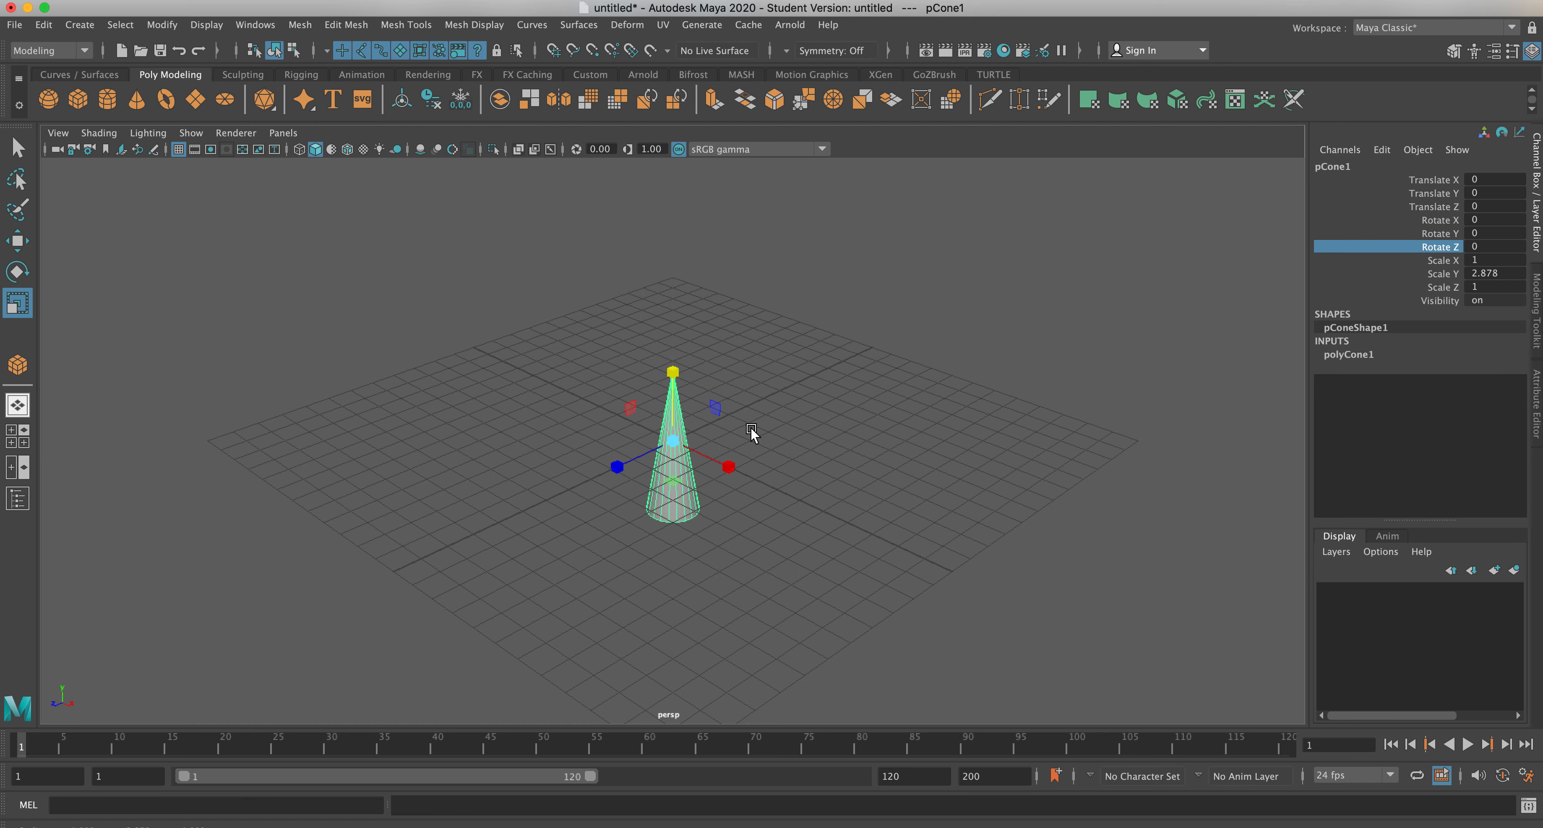
pyautogui.hotkey('ctrl', 'z')
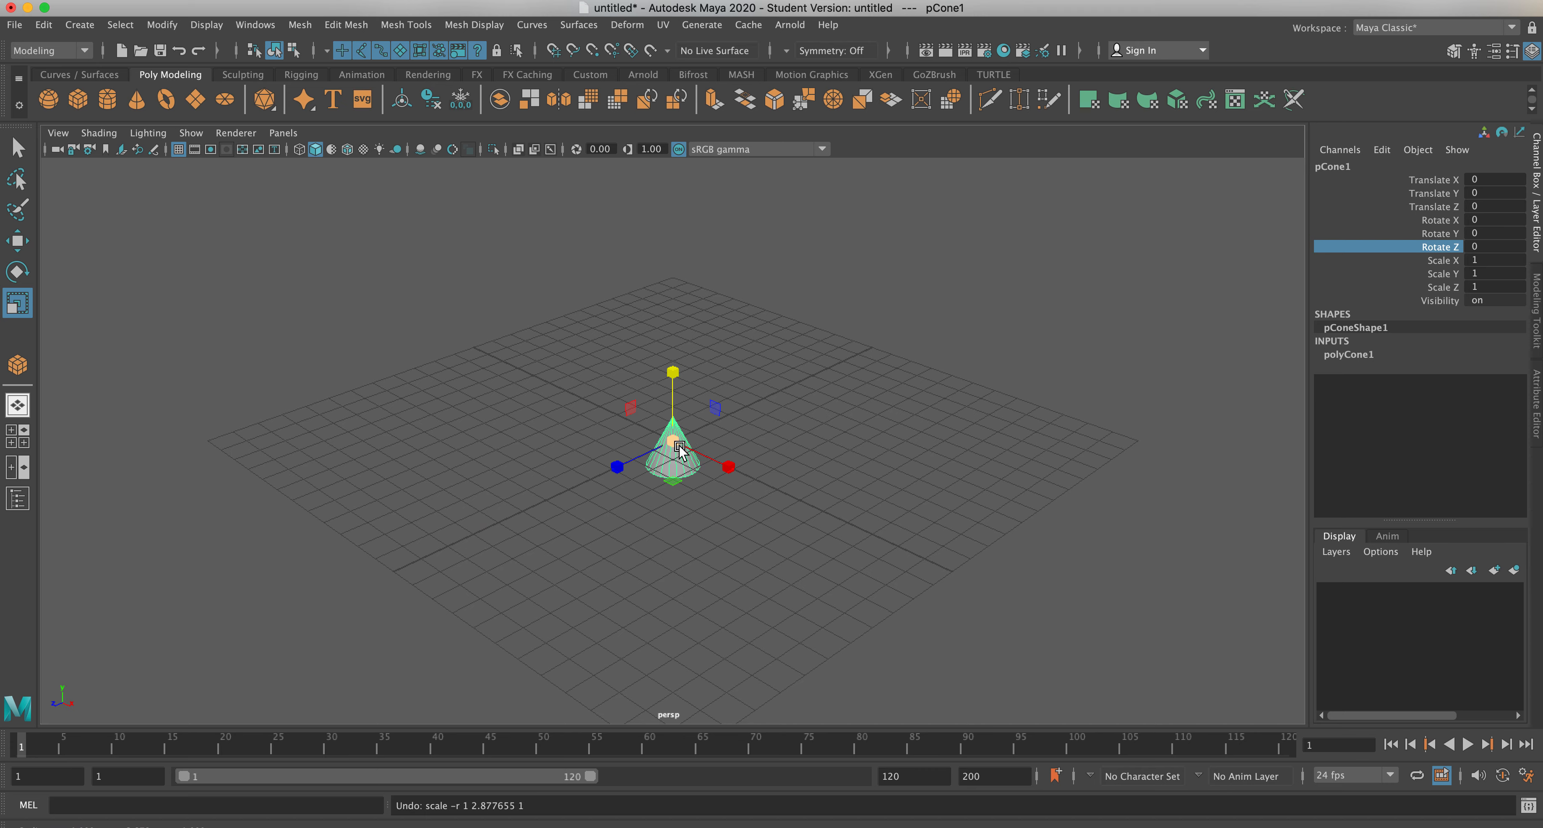
# Try scaling the cone uniformly on all axes to about 1.8, and undo it.
pyautogui.moveTo(673, 446); pyautogui.dragTo(707, 478)
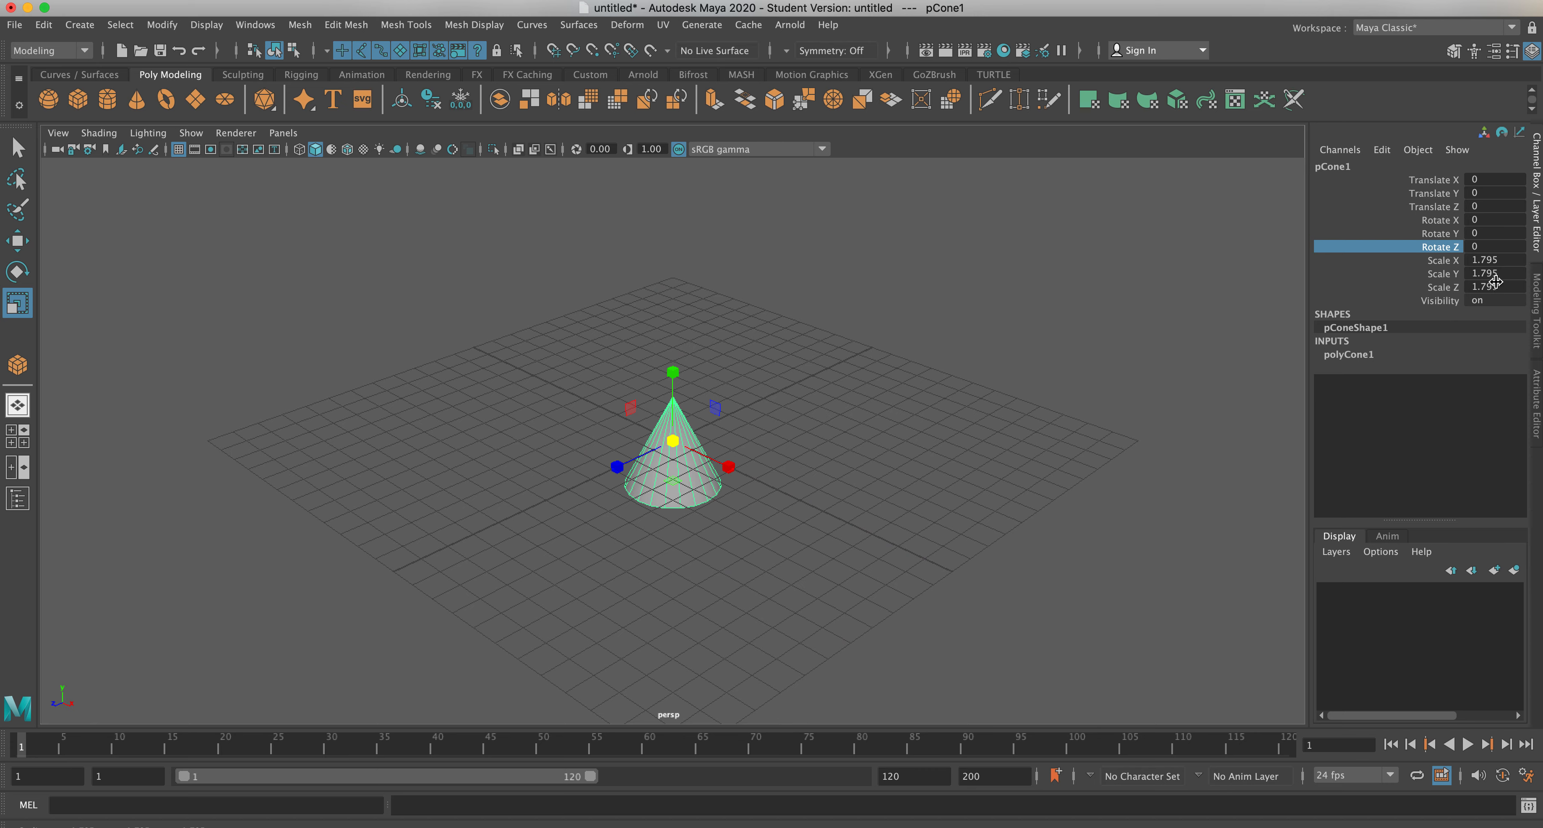
pyautogui.click(630, 408)
pyautogui.moveTo(676, 445)
pyautogui.mouseDown()
pyautogui.moveTo(733, 469)
pyautogui.moveTo(687, 450)
pyautogui.mouseUp()
pyautogui.hotkey('ctrl', 'z')
pyautogui.hotkey('ctrl', 'z')
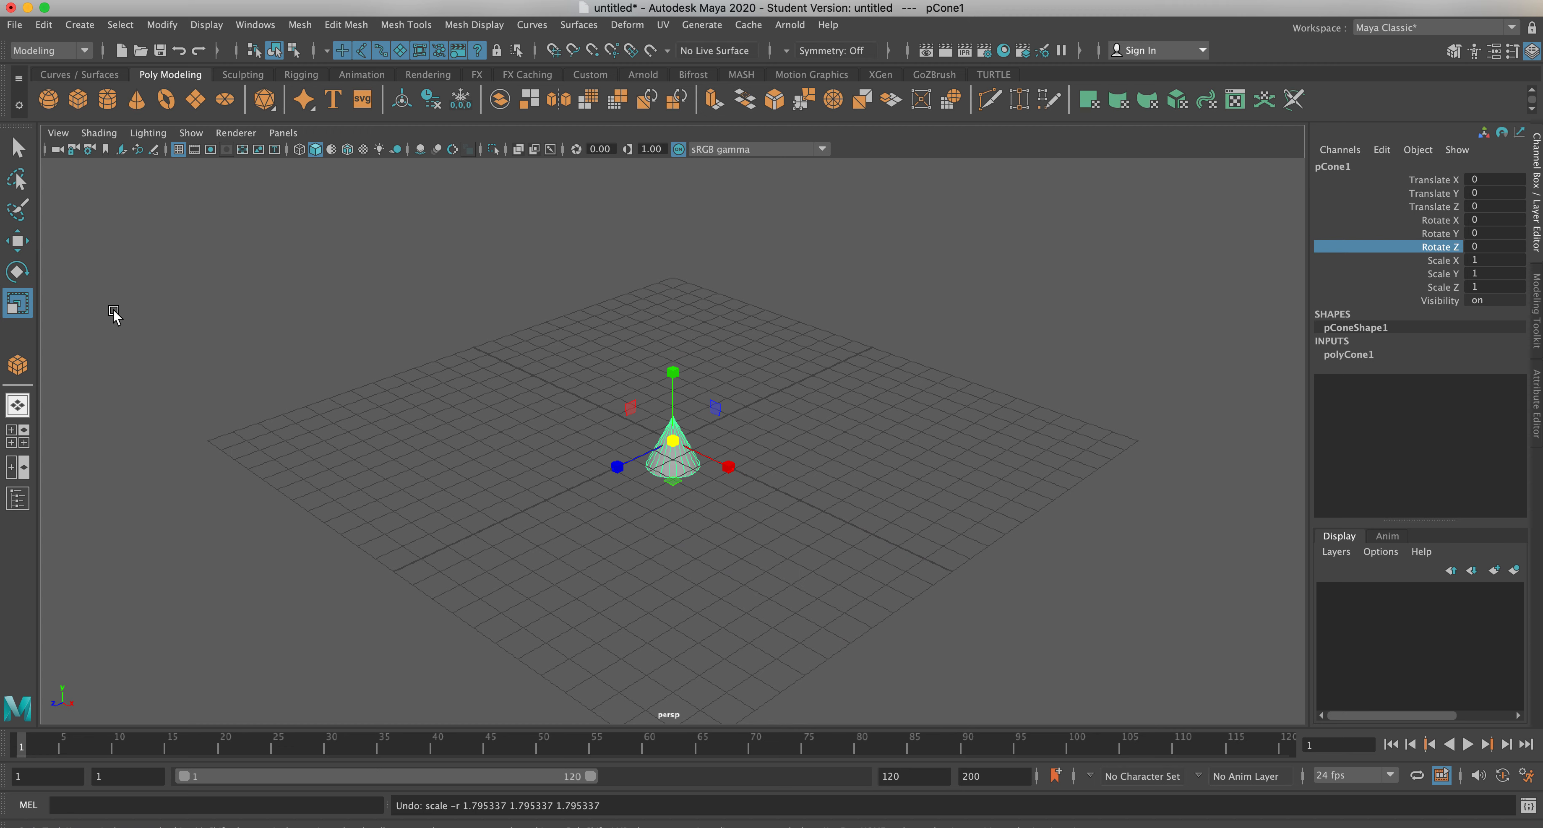
# Cycle repeatedly through the Select, Move, Rotate and Scale tools, finishing with the Select tool active.
pyautogui.click(17, 148)
pyautogui.click(18, 242)
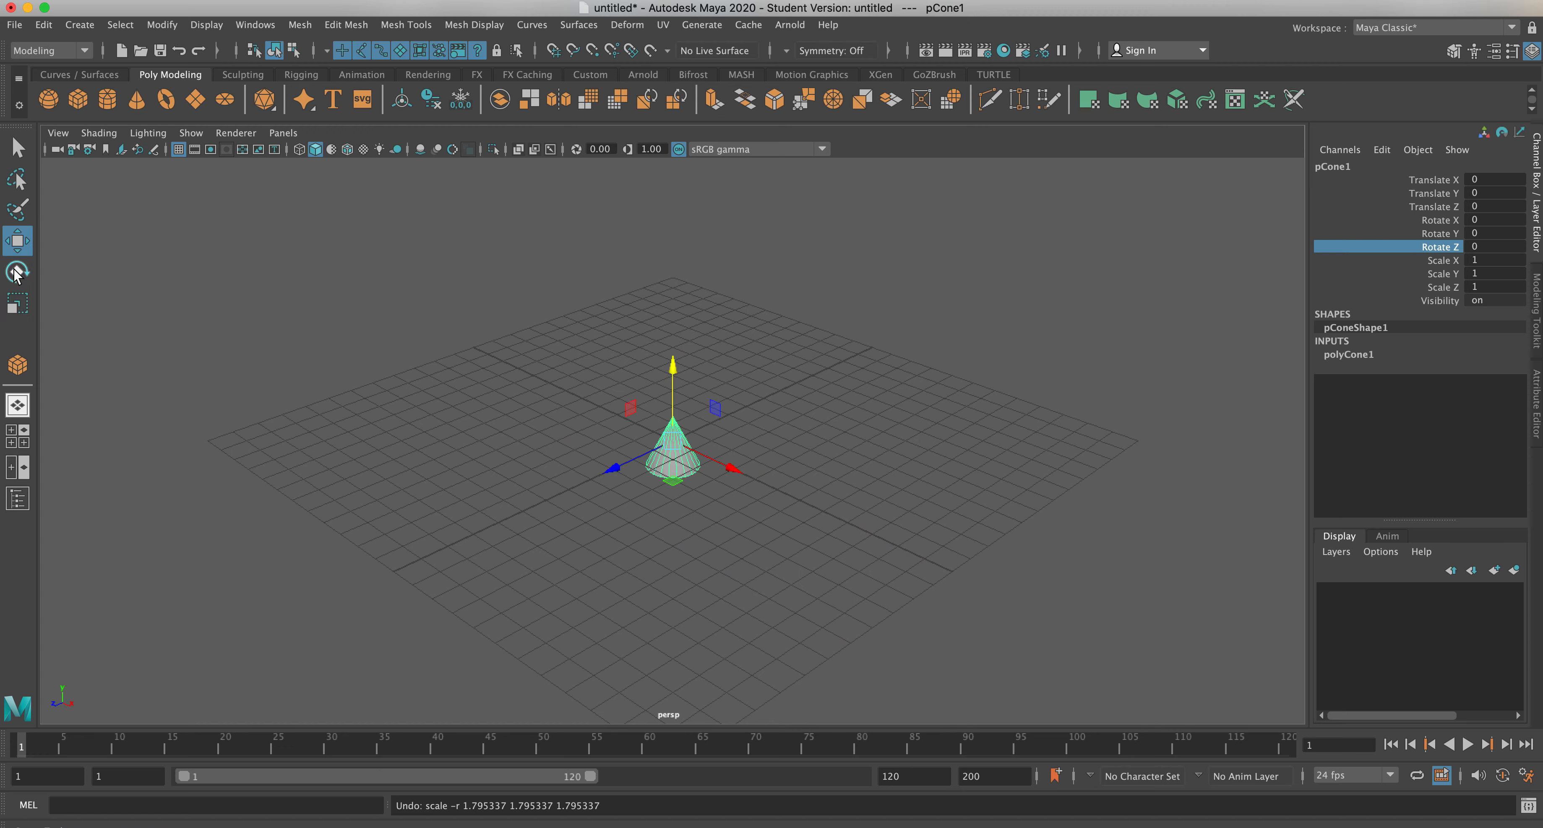
pyautogui.click(17, 273)
pyautogui.click(18, 304)
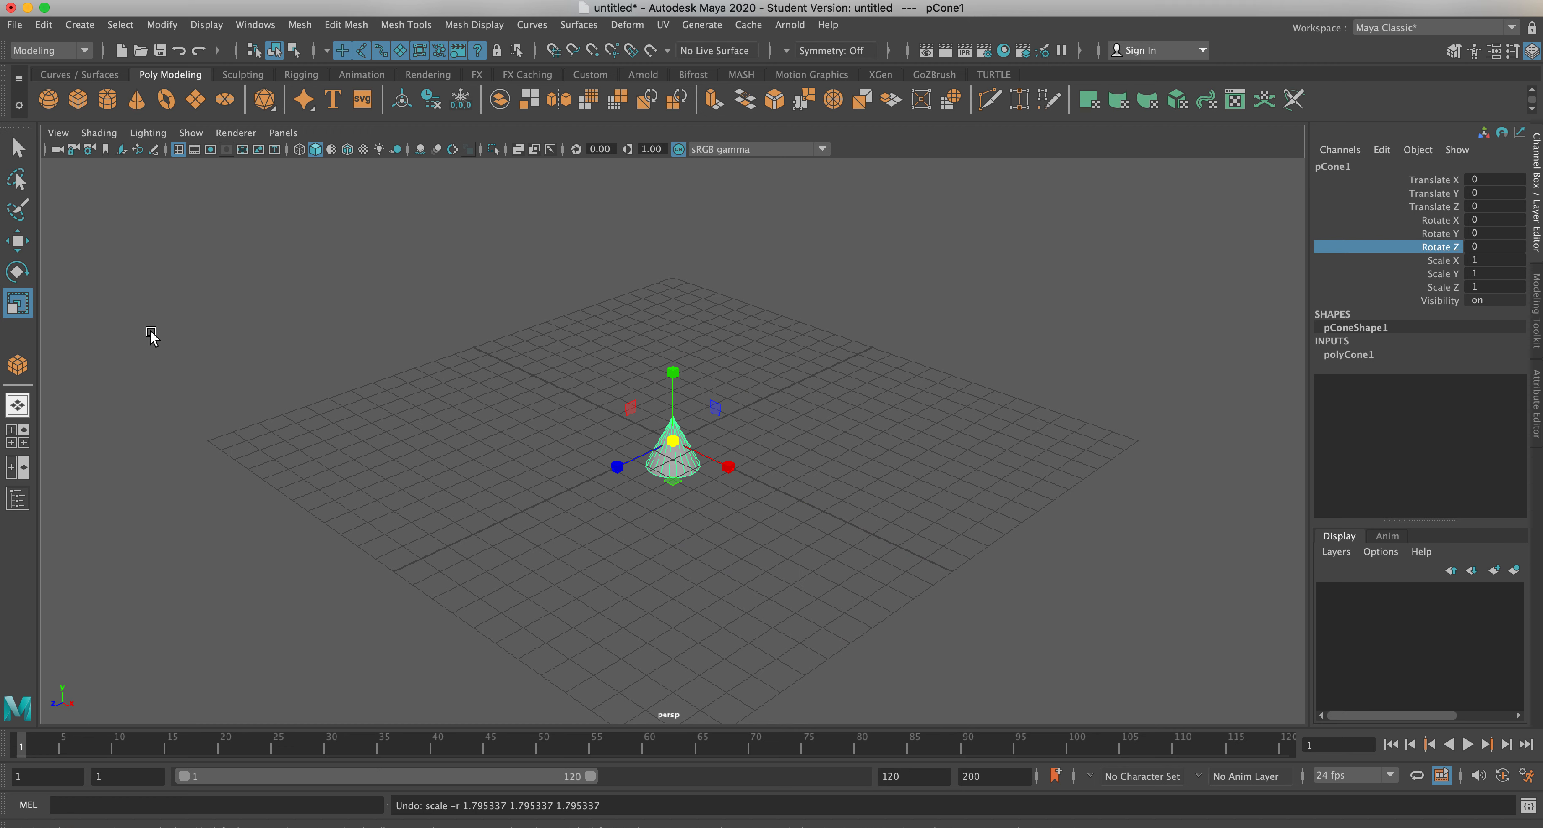
pyautogui.press('q')
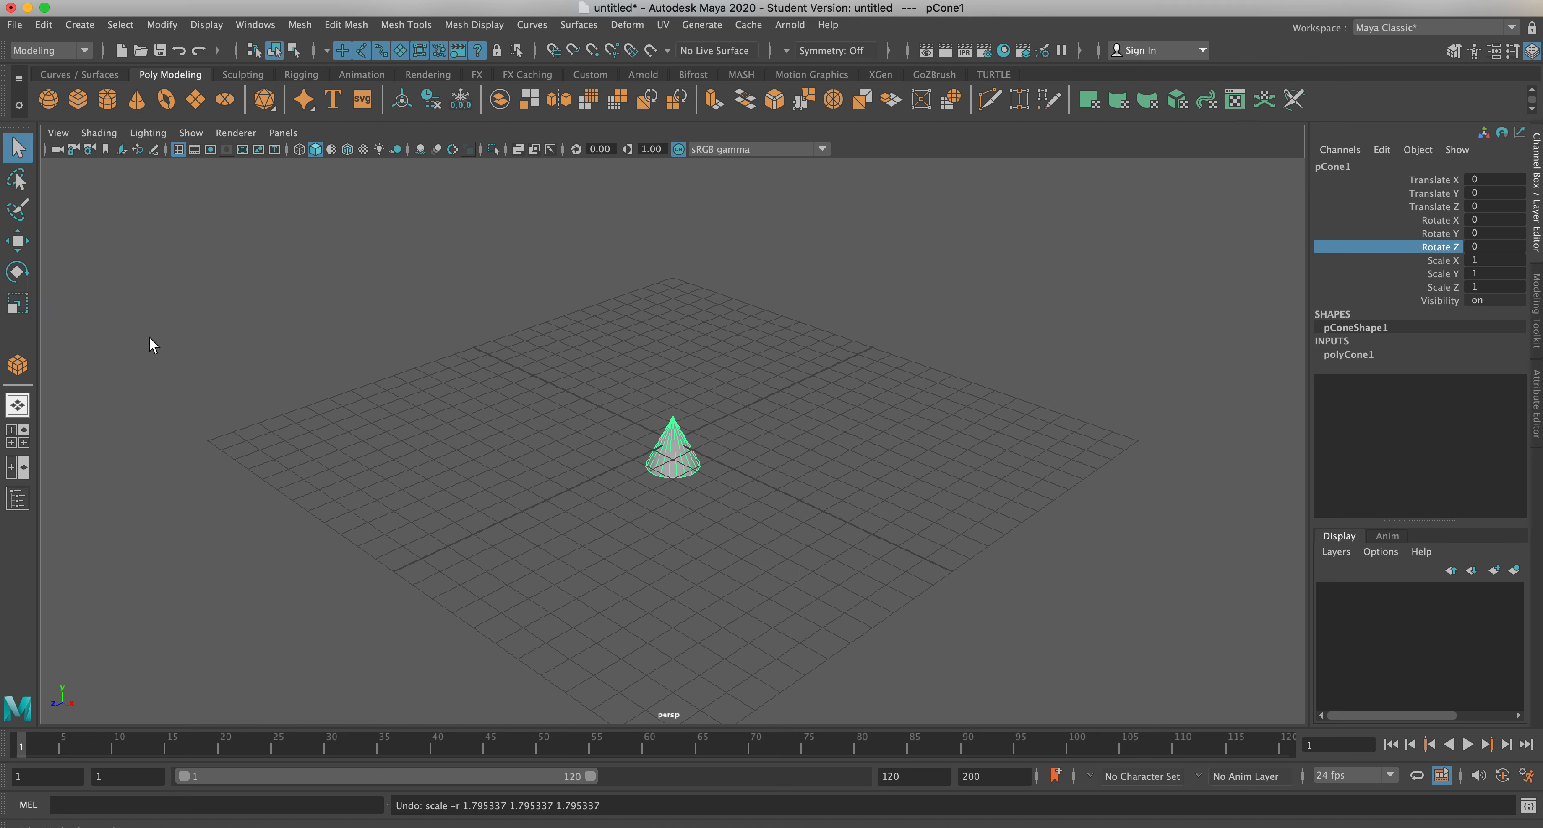
pyautogui.press('w')
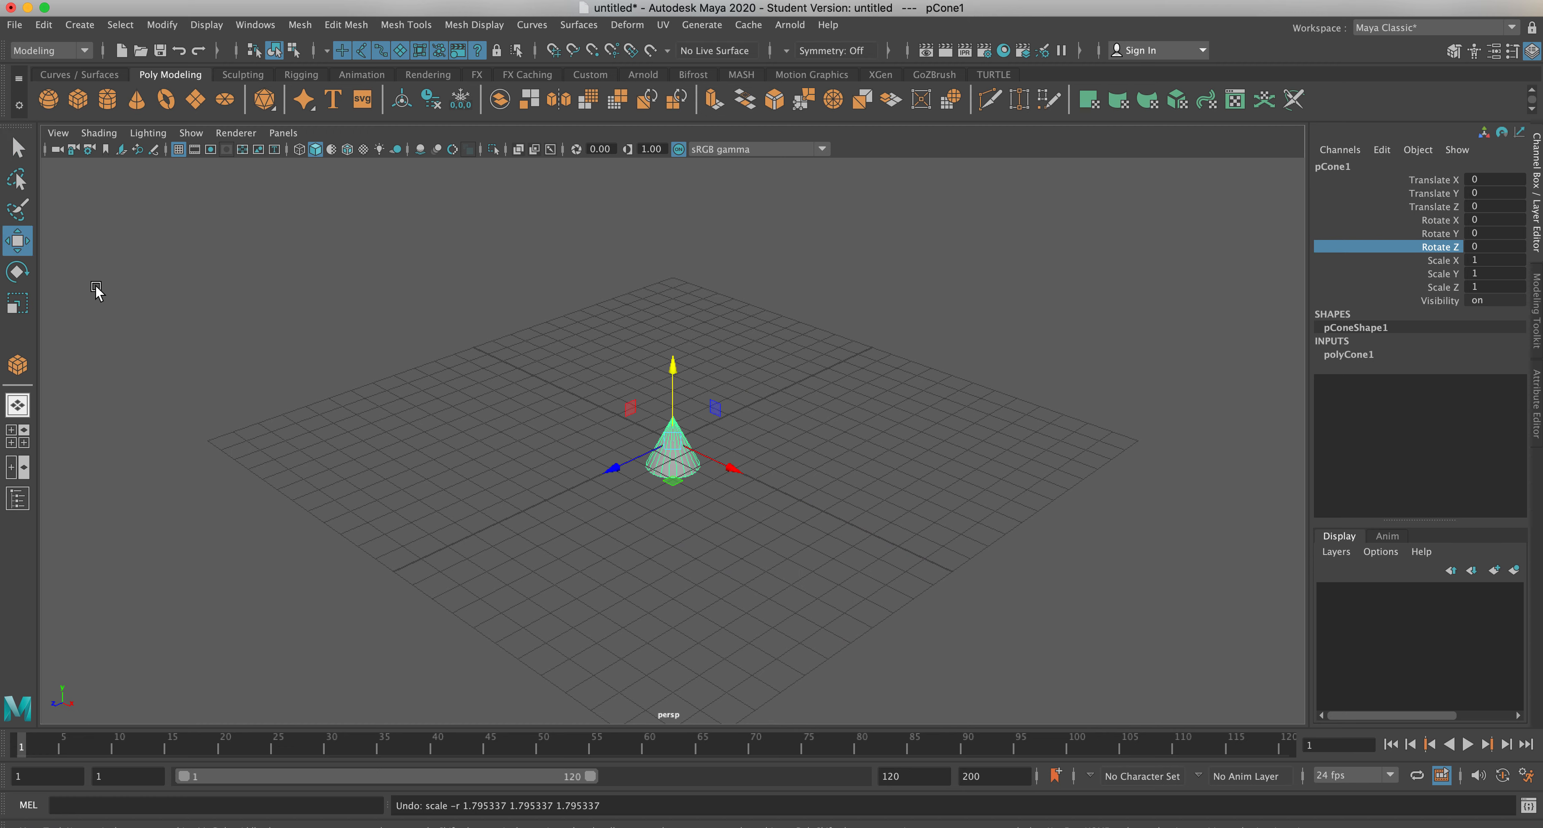
pyautogui.press('e')
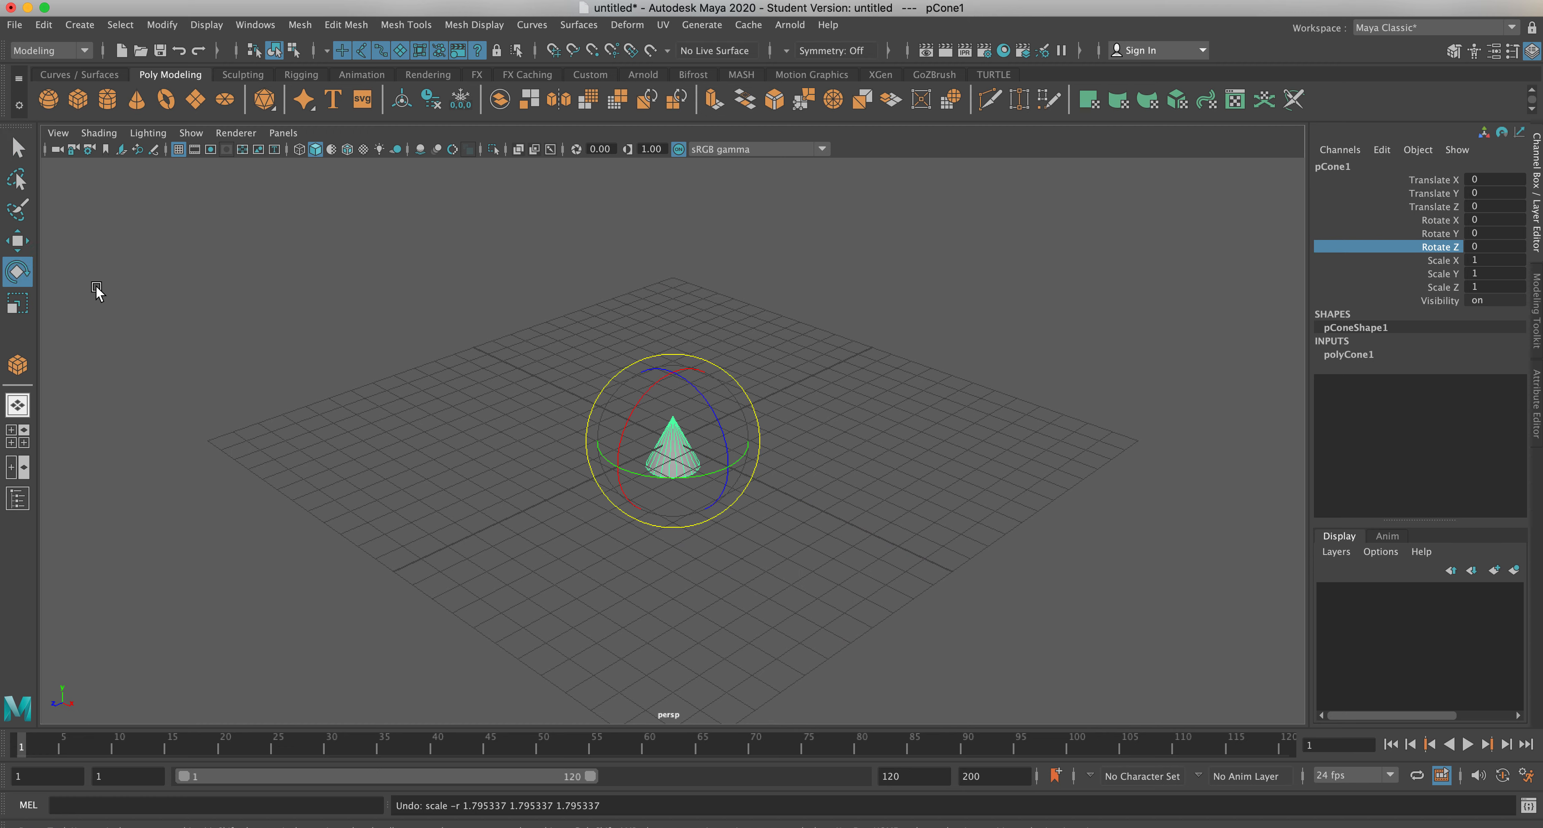
pyautogui.press('r')
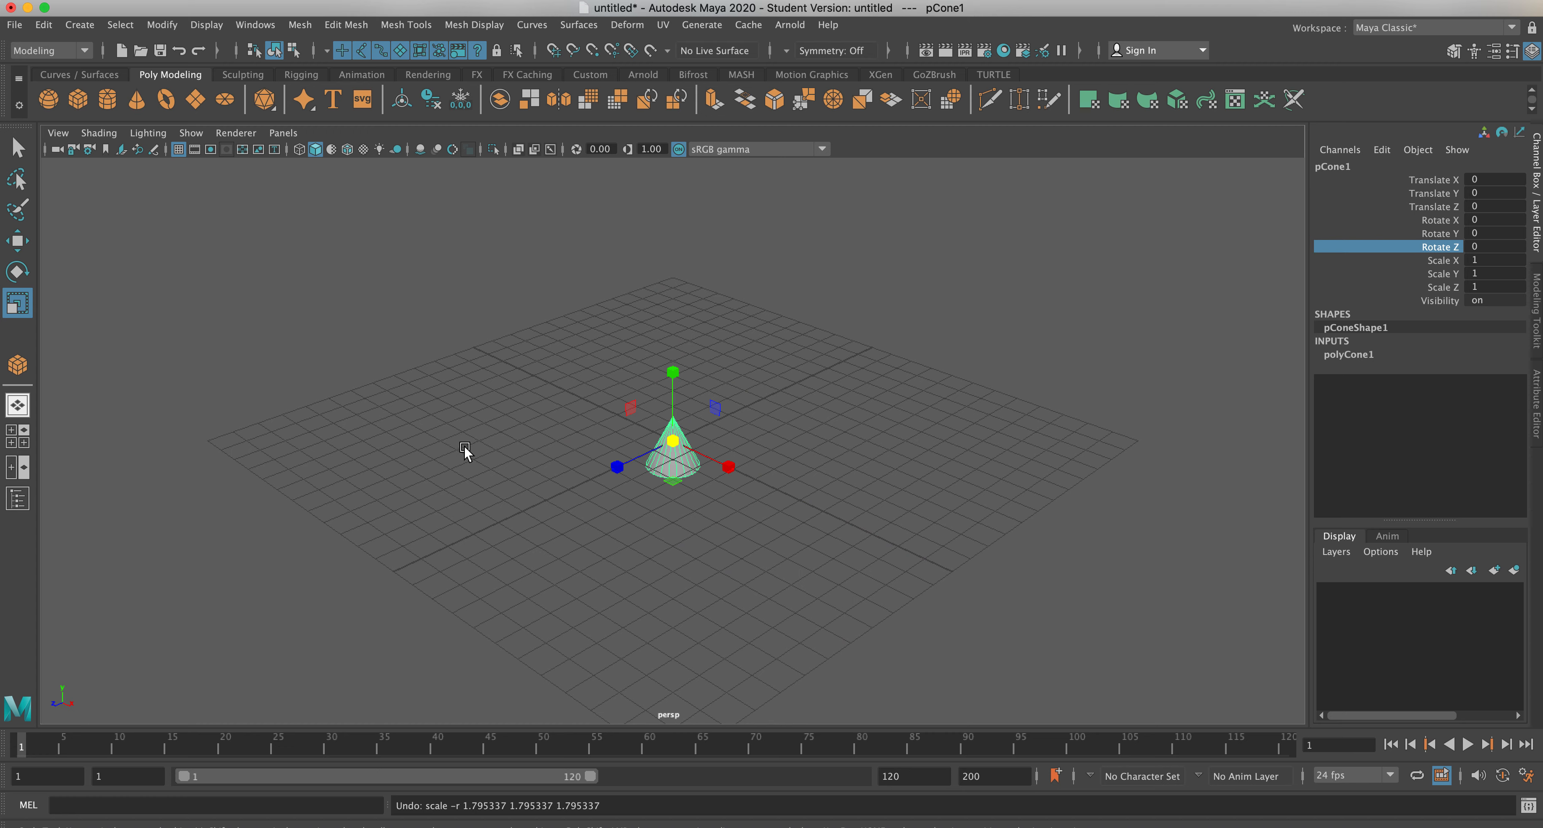
pyautogui.press('q')
pyautogui.press('w')
pyautogui.press('e')
pyautogui.press('r')
pyautogui.press('q')
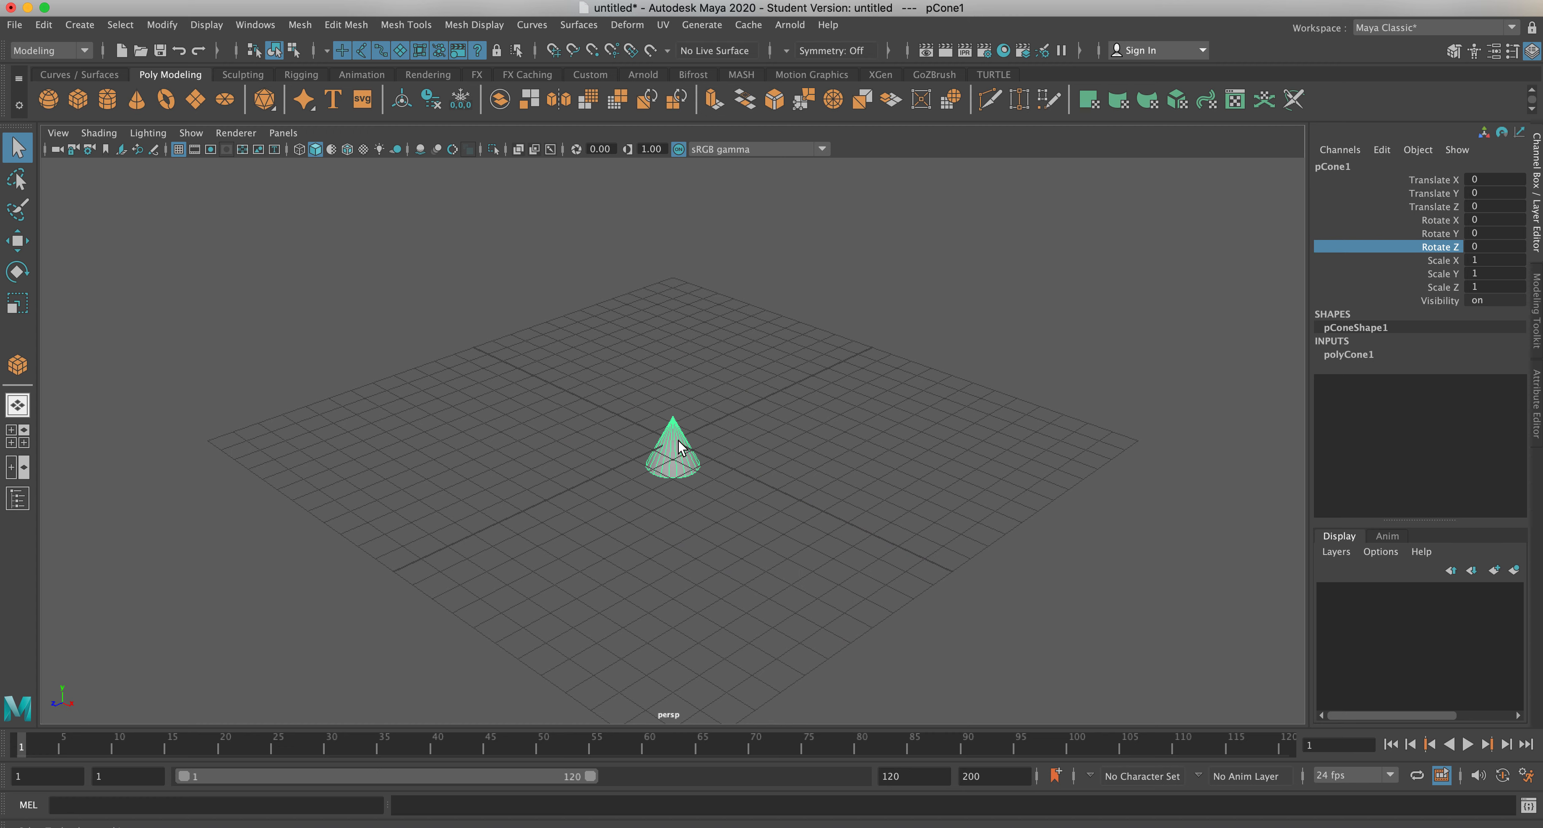
# Replace the cone successively with a polygon sphere, a cube and a torus, deleting each previous primitive.
pyautogui.press('Delete')
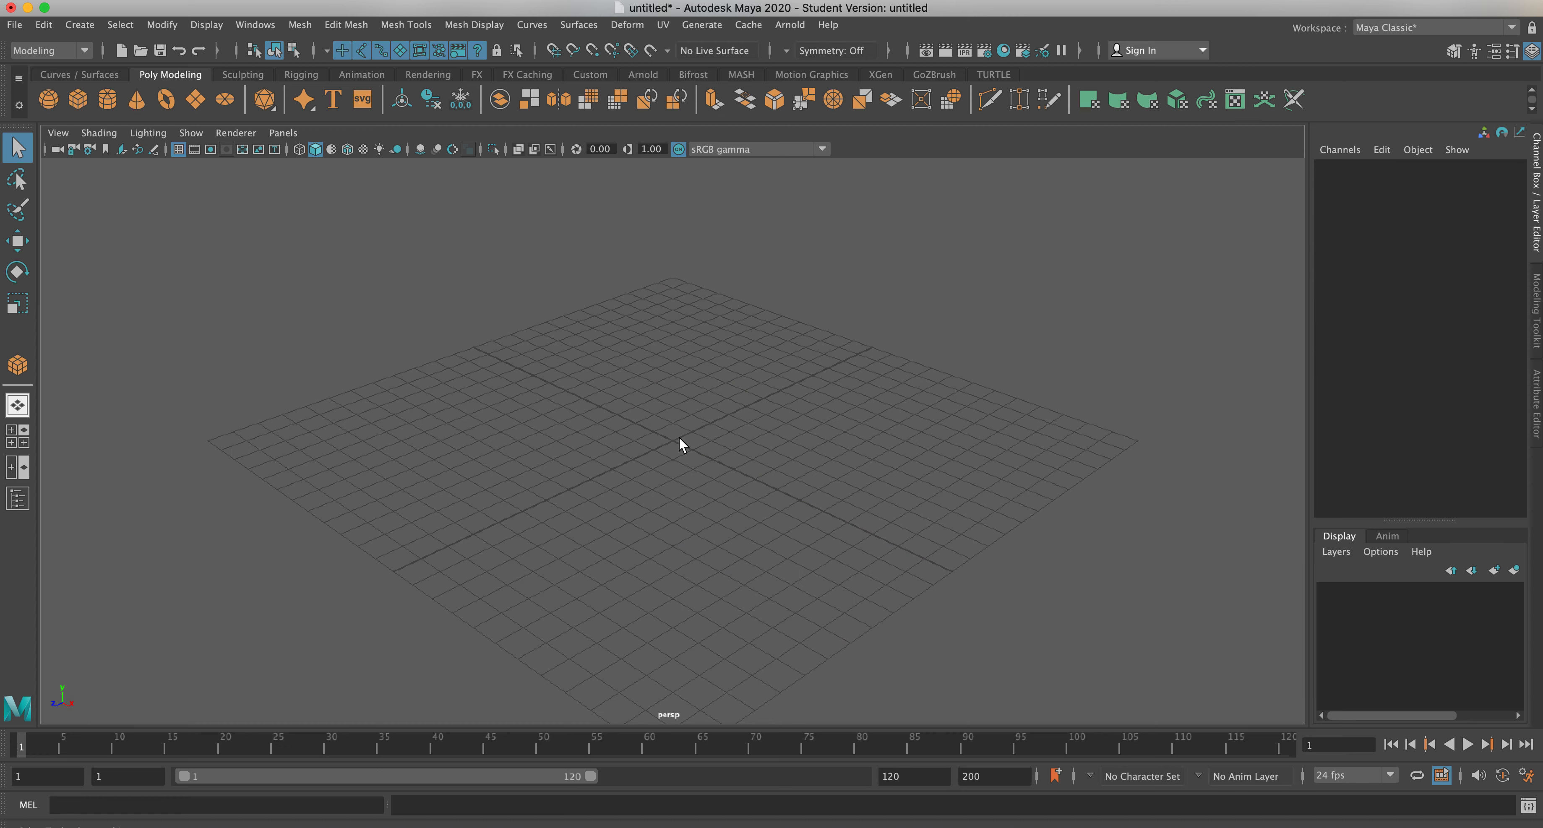
pyautogui.click(47, 104)
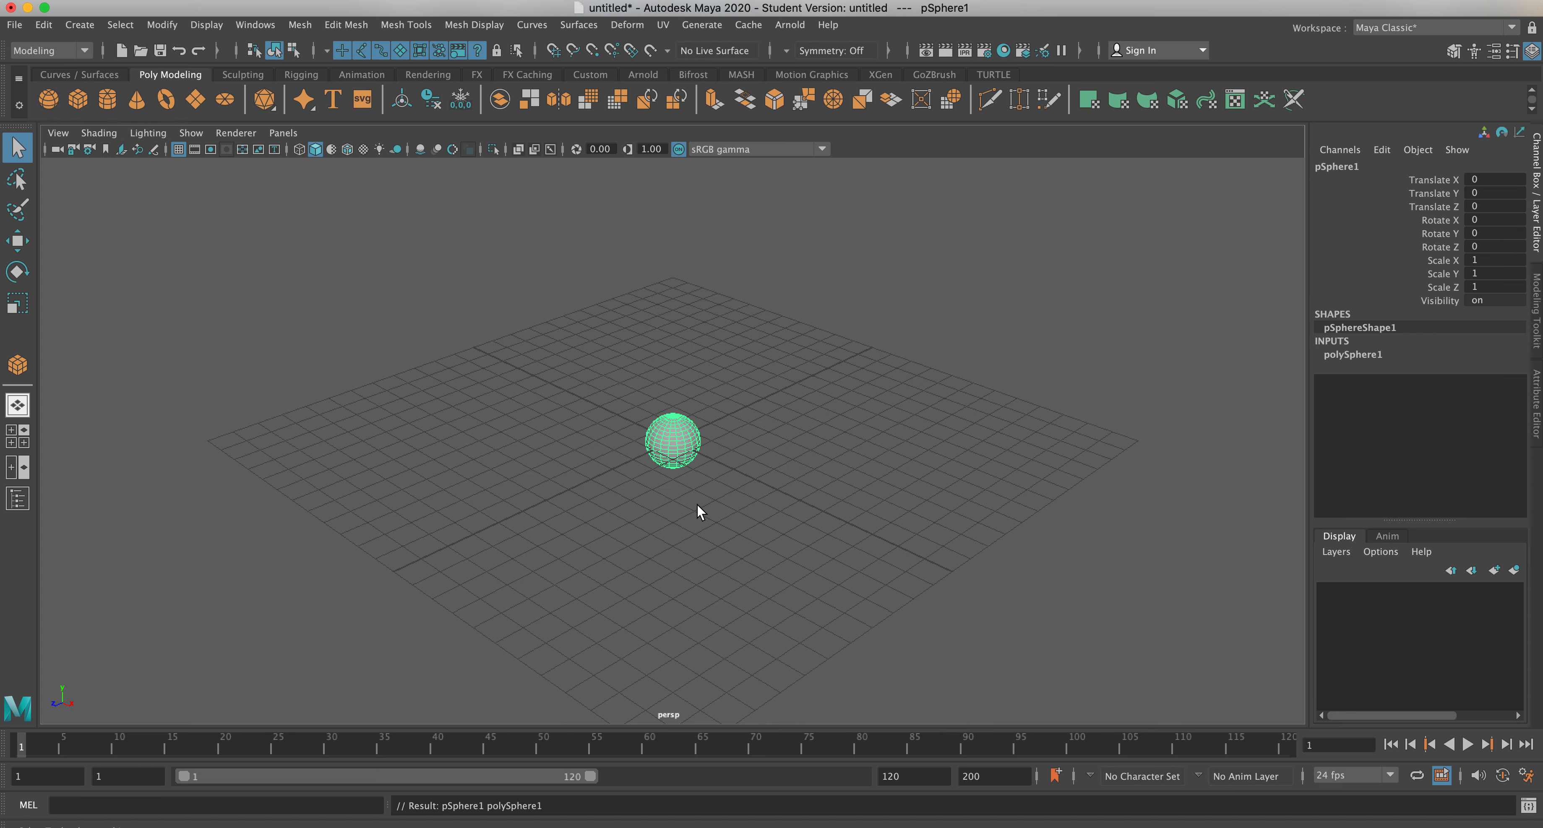
pyautogui.press('Delete')
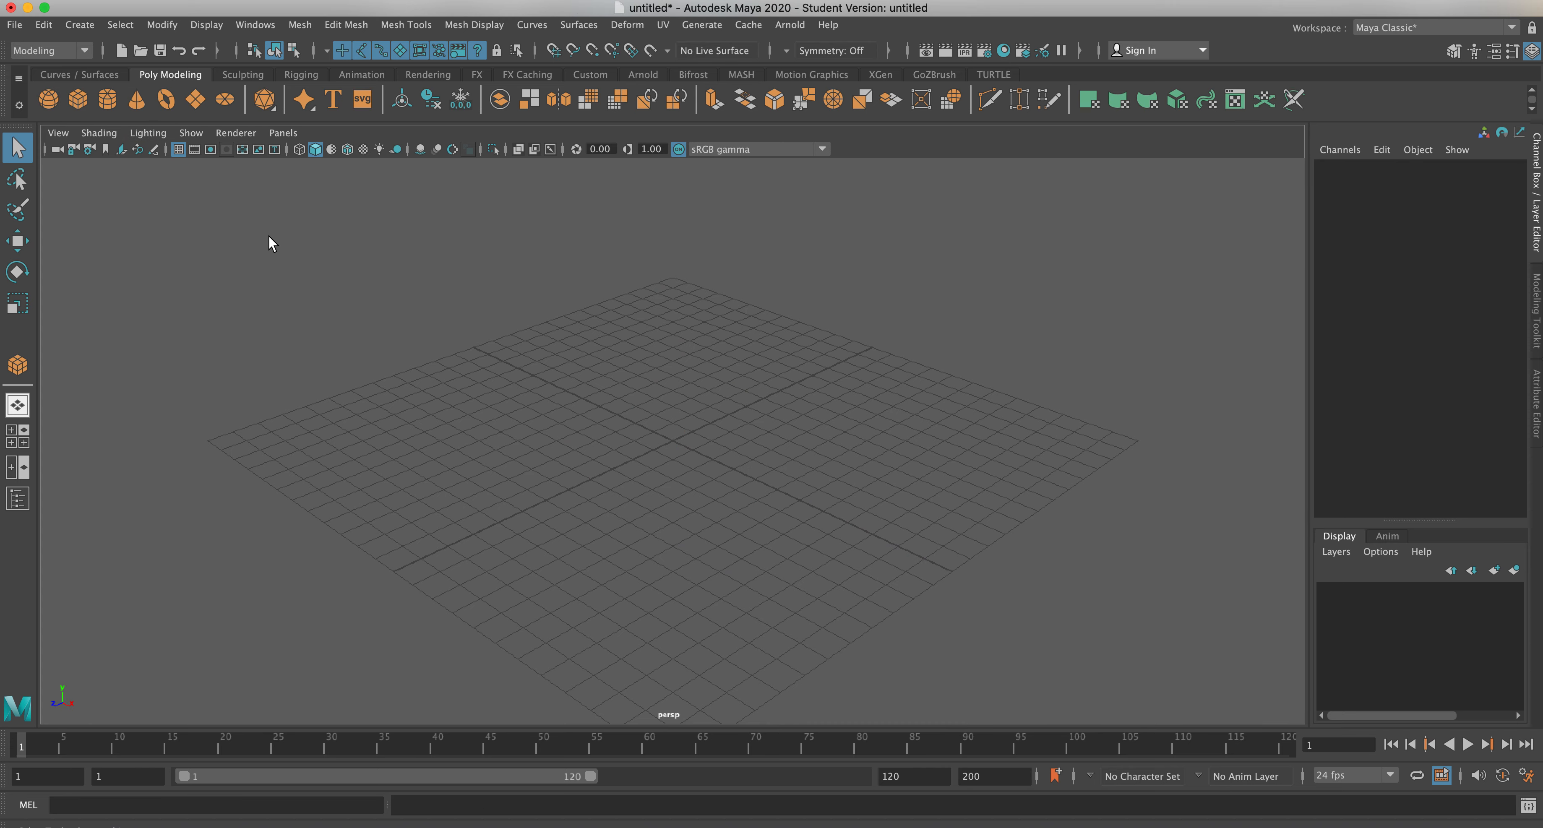
pyautogui.click(77, 101)
pyautogui.press('Delete')
pyautogui.click(164, 101)
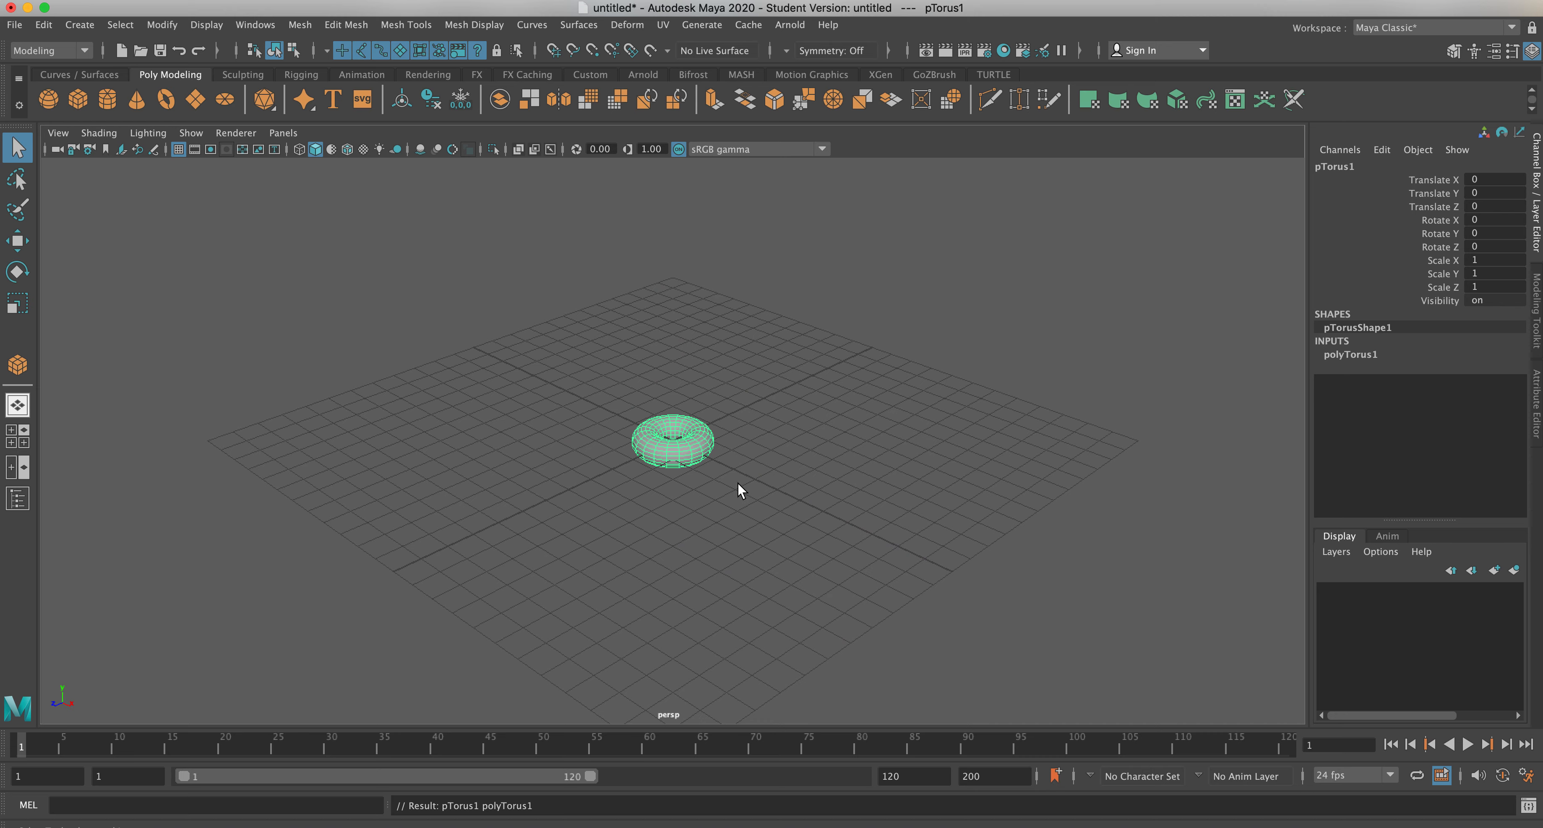
# Orbit the perspective view around the torus and zoom in and out to examine it from different distances.
pyautogui.keyDown('alt'); pyautogui.moveTo(734, 480); pyautogui.dragTo(765, 484); pyautogui.keyUp('alt')
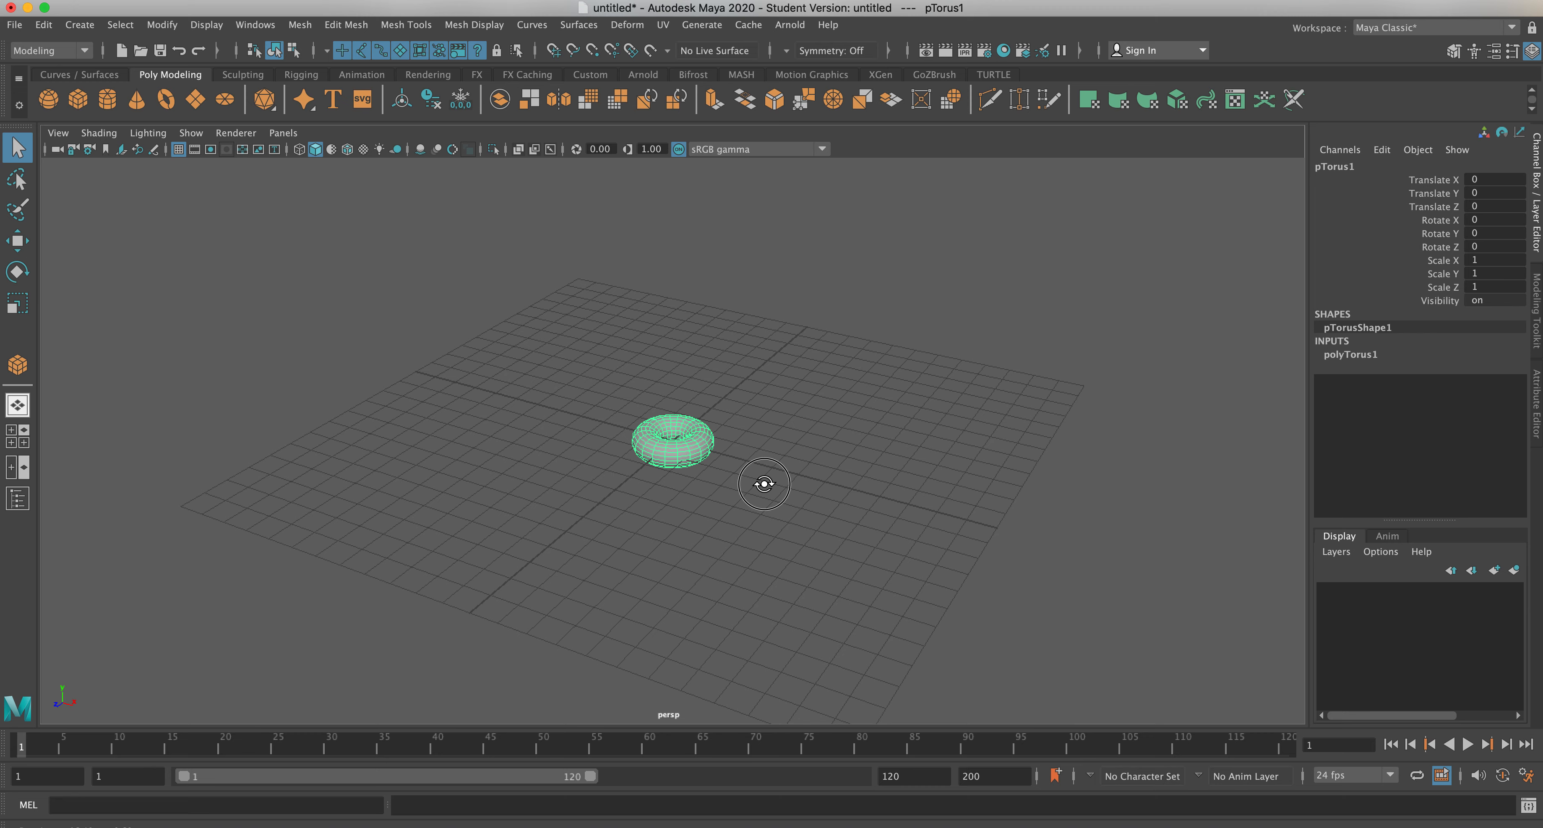
pyautogui.keyDown('alt'); pyautogui.moveTo(774, 481); pyautogui.dragTo(977, 456, button='right'); pyautogui.keyUp('alt')
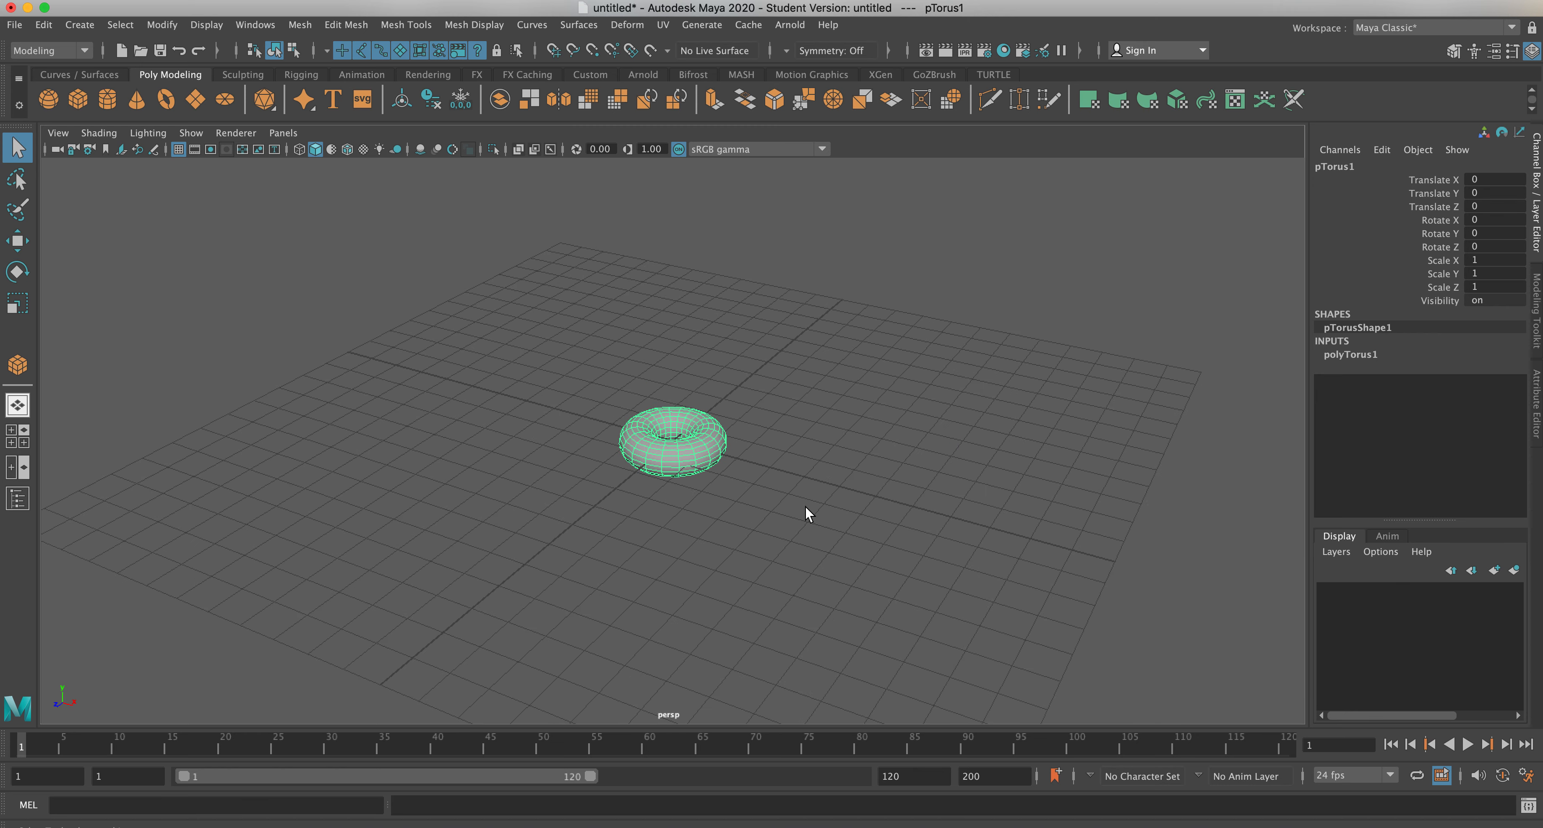
pyautogui.scroll(6, 807, 512)
pyautogui.scroll(-5, 806, 513)
pyautogui.scroll(-1, 806, 513)
pyautogui.scroll(5, 805, 514)
pyautogui.scroll(-5, 804, 513)
pyautogui.scroll(3, 804, 513)
pyautogui.scroll(2, 803, 513)
pyautogui.scroll(-4, 803, 513)
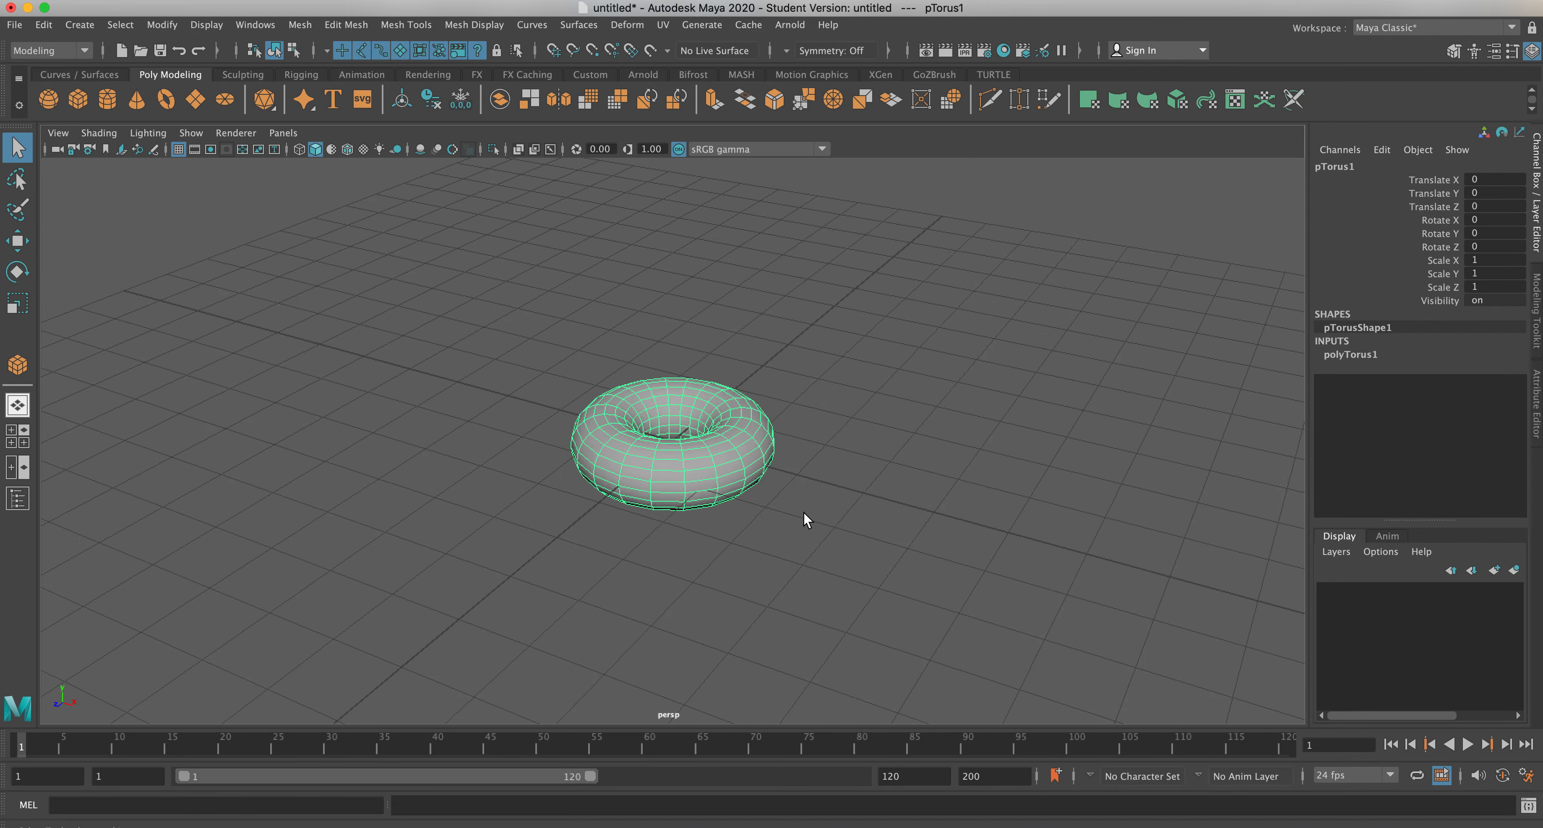
pyautogui.scroll(4, 801, 512)
pyautogui.scroll(-2, 801, 513)
pyautogui.scroll(2, 802, 512)
pyautogui.keyDown('alt'); pyautogui.moveTo(802, 512); pyautogui.dragTo(766, 493, button='right'); pyautogui.keyUp('alt')
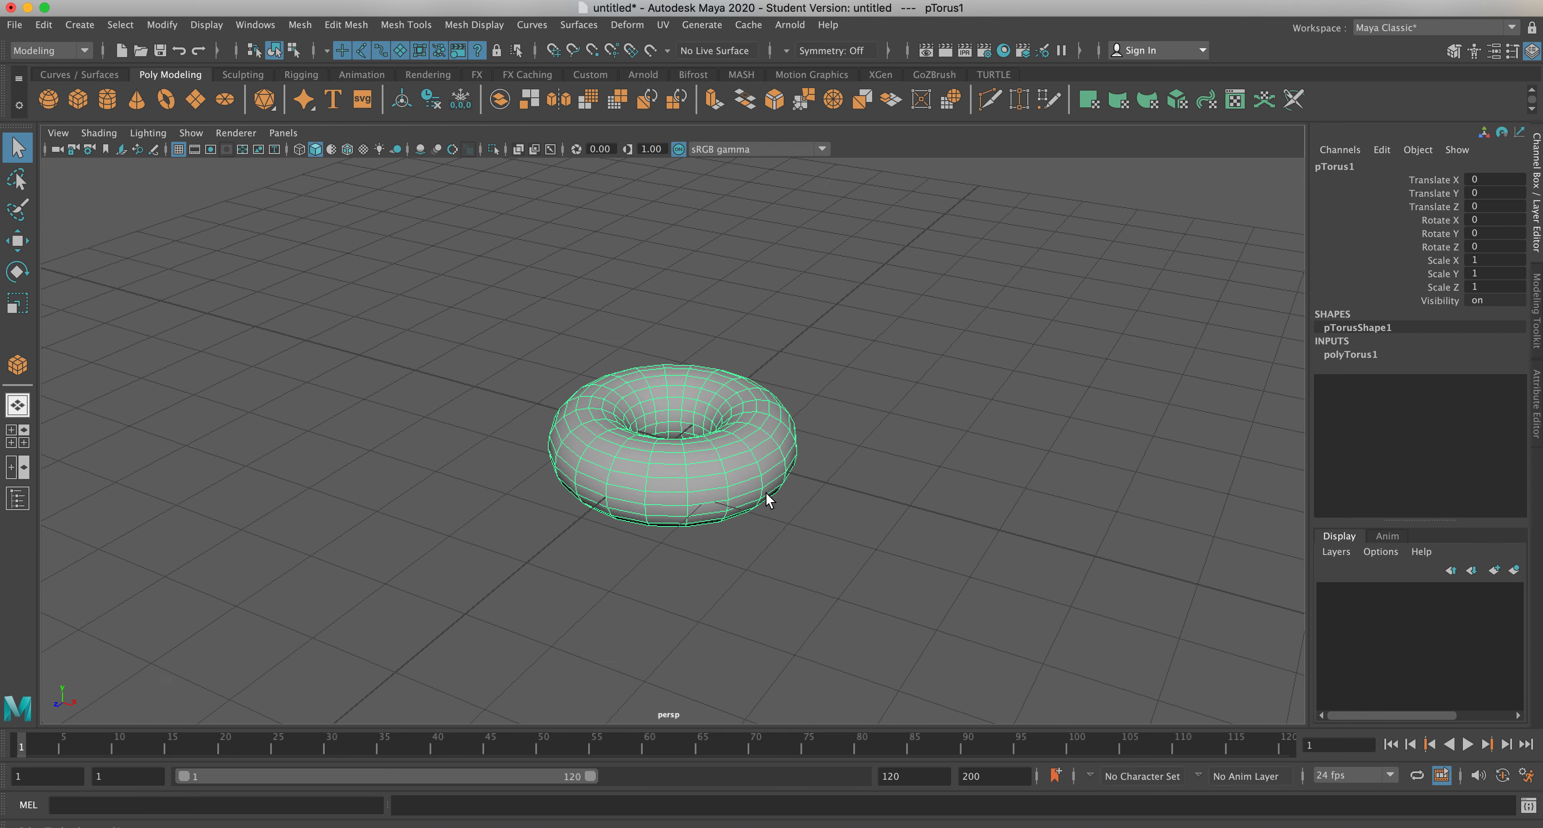
pyautogui.scroll(5, 769, 506)
pyautogui.scroll(-5, 766, 509)
pyautogui.scroll(3, 766, 509)
pyautogui.scroll(-3, 764, 508)
pyautogui.scroll(4, 766, 509)
pyautogui.scroll(-3, 765, 510)
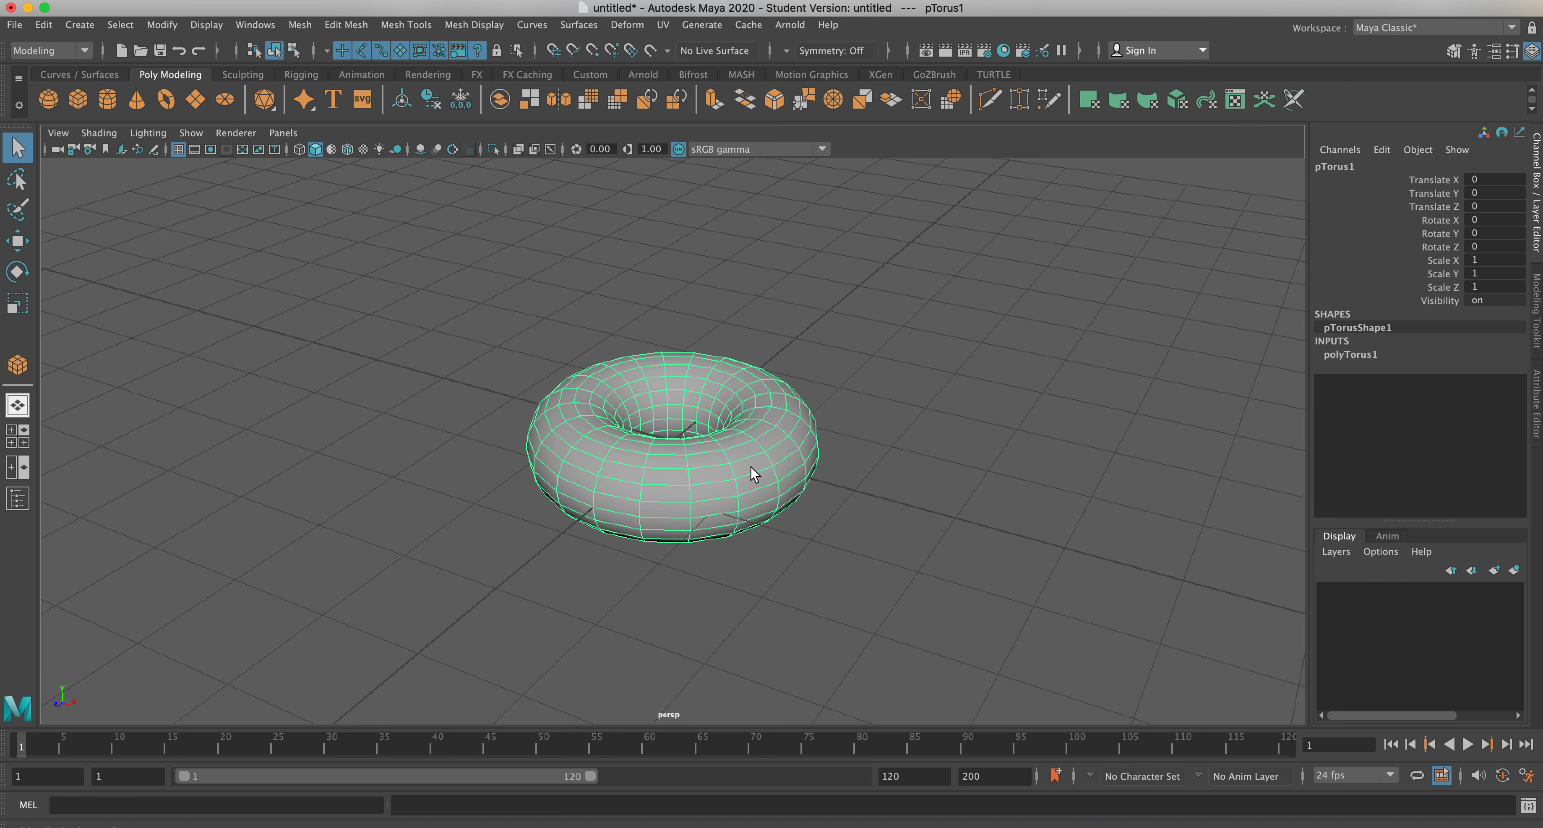
# Combine panning, orbiting and zooming in the perspective view to inspect the torus from another angle.
pyautogui.keyDown('alt'); pyautogui.moveTo(751, 464); pyautogui.dragTo(785, 475, button='middle'); pyautogui.keyUp('alt')
pyautogui.keyDown('alt'); pyautogui.moveTo(785, 475); pyautogui.dragTo(713, 455); pyautogui.keyUp('alt')
pyautogui.keyDown('alt'); pyautogui.moveTo(713, 454); pyautogui.dragTo(683, 479, button='middle'); pyautogui.keyUp('alt')
pyautogui.keyDown('alt'); pyautogui.moveTo(683, 479); pyautogui.dragTo(644, 486, button='right'); pyautogui.keyUp('alt')
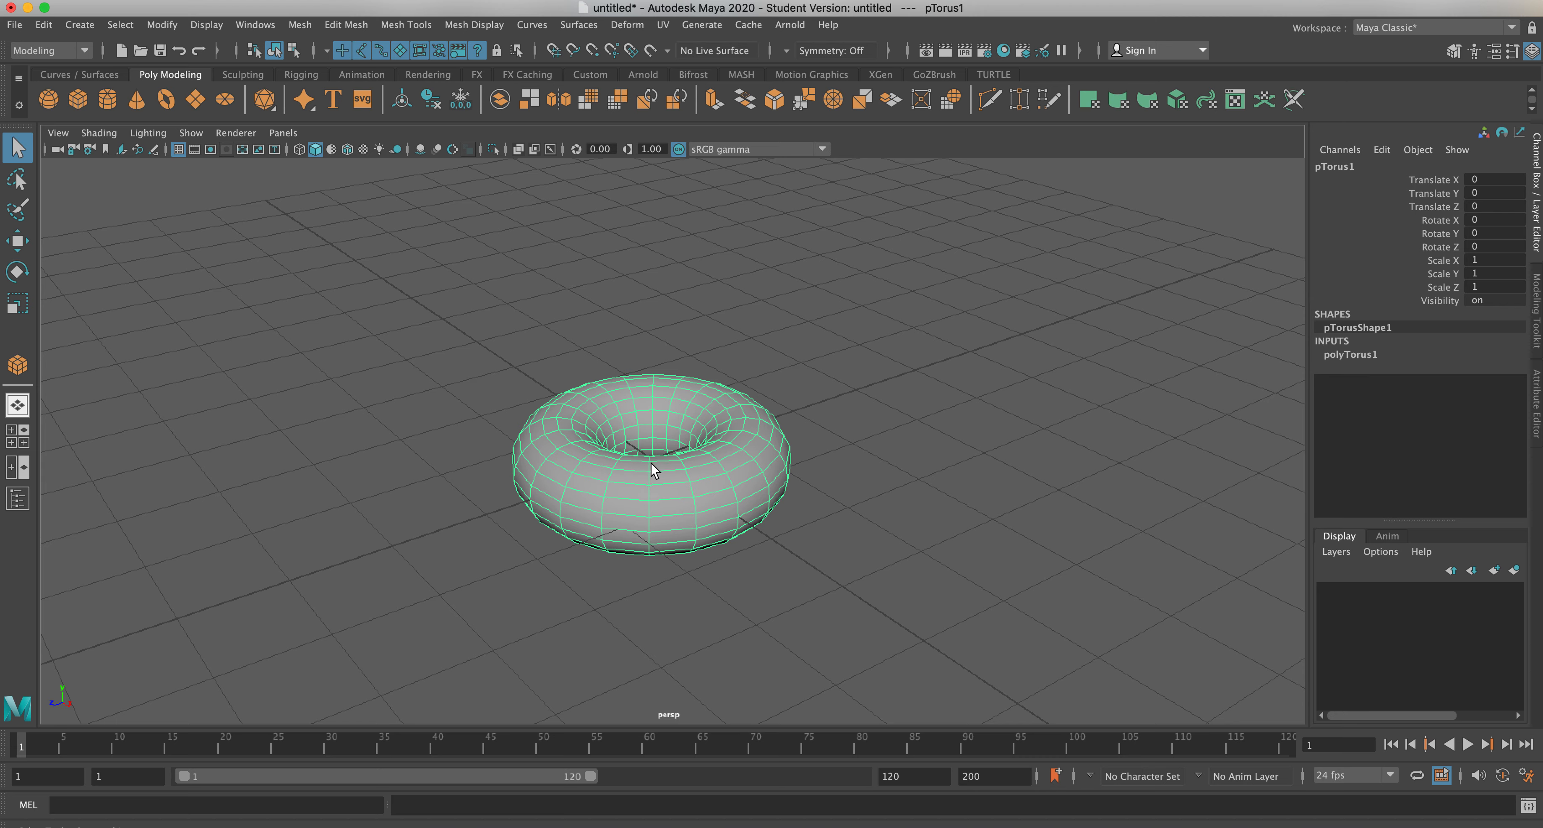
pyautogui.scroll(-3, 651, 464)
pyautogui.scroll(6, 651, 464)
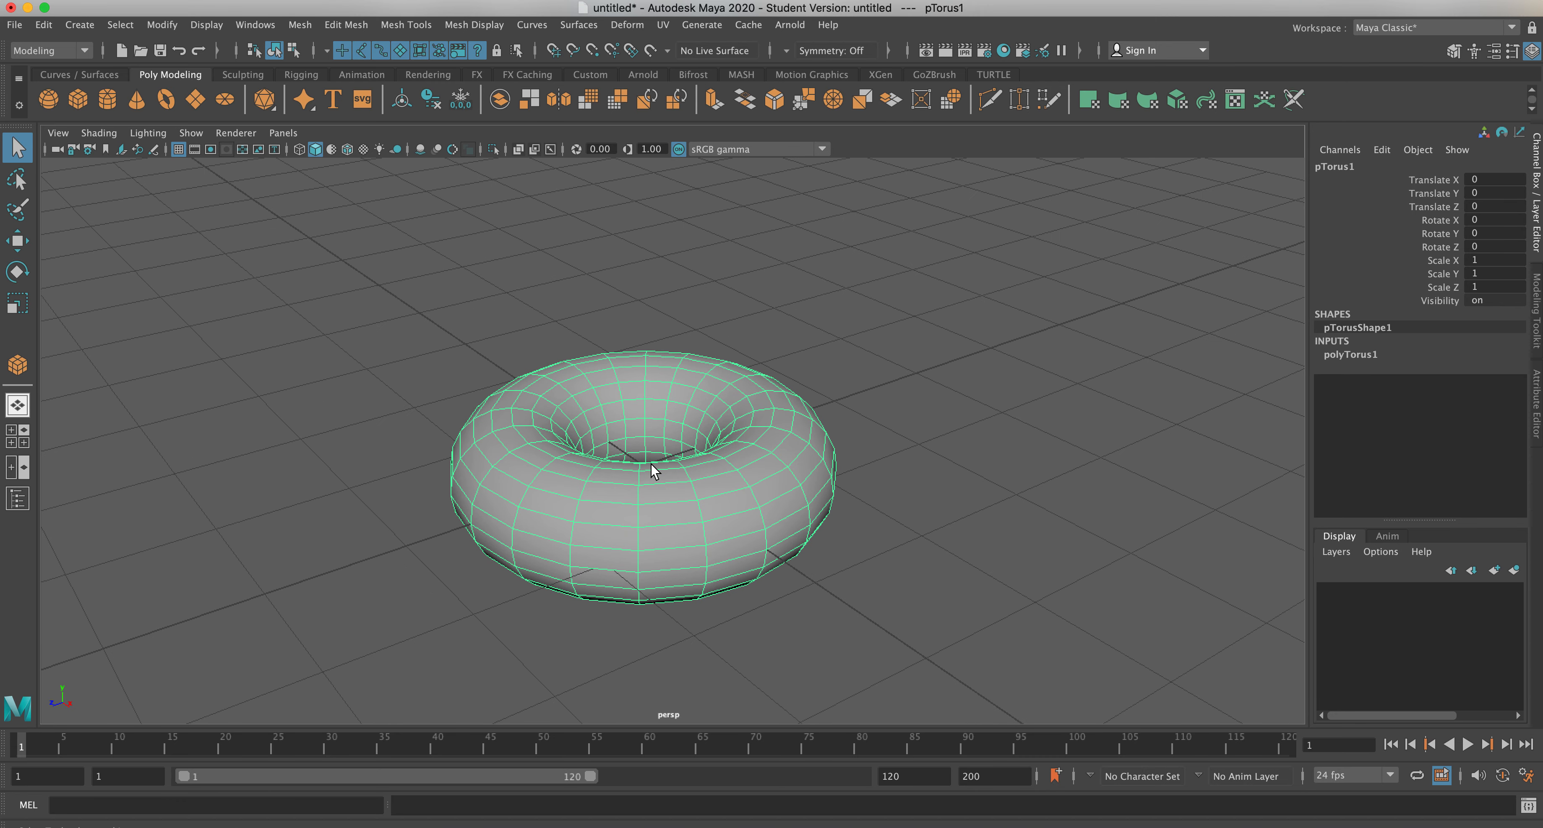
pyautogui.scroll(-3, 641, 483)
pyautogui.keyDown('alt'); pyautogui.moveTo(562, 518); pyautogui.dragTo(621, 497); pyautogui.keyUp('alt')
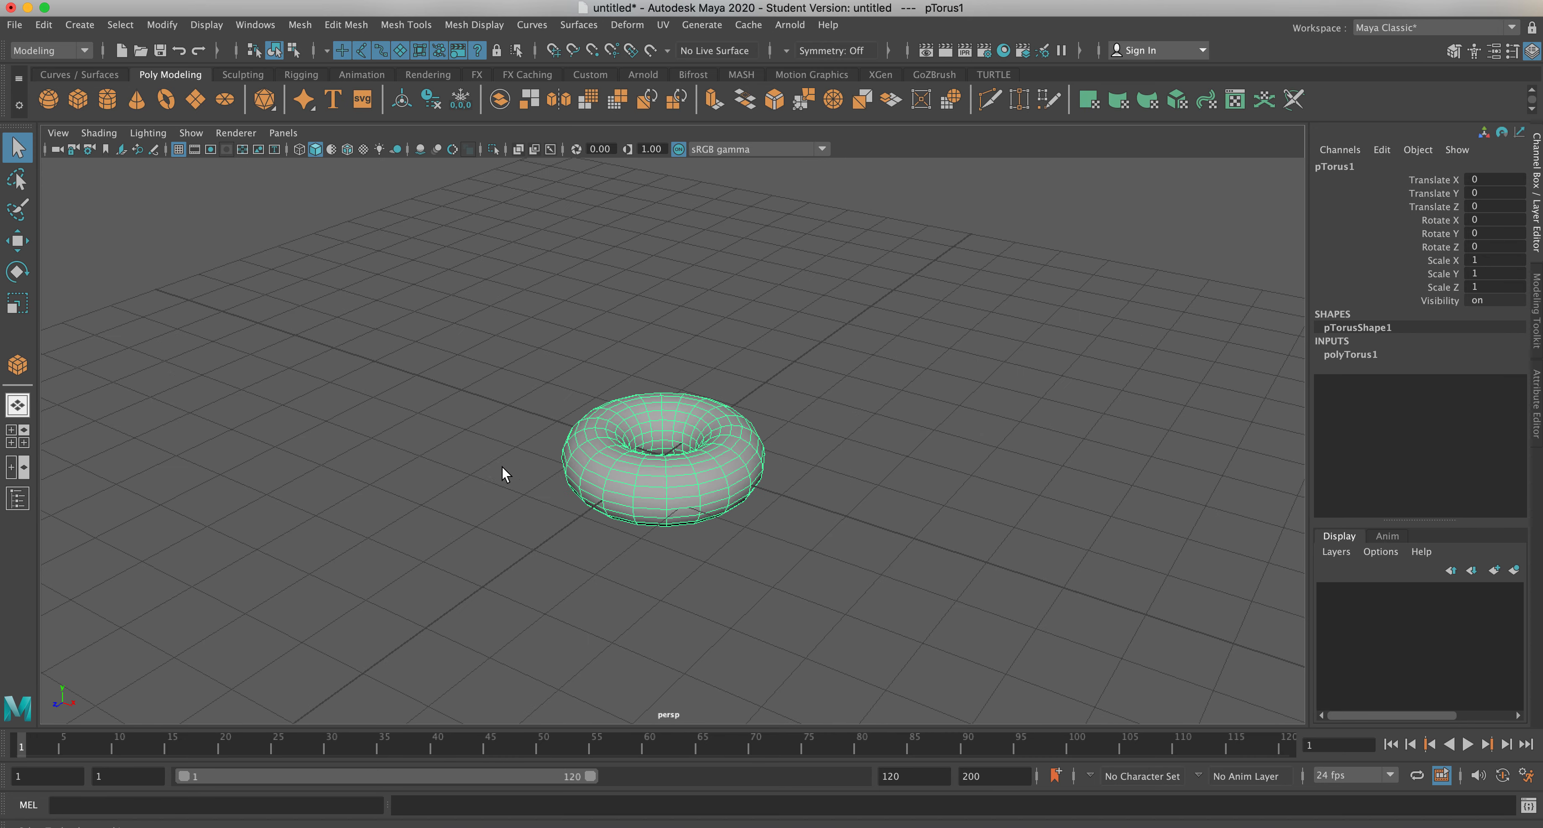
# Pan the view until the torus is out of sight, and frame the selected torus again.
pyautogui.keyDown('alt'); pyautogui.moveTo(617, 472); pyautogui.dragTo(1317, 493, button='middle'); pyautogui.keyUp('alt')
pyautogui.keyDown('alt'); pyautogui.moveTo(542, 459); pyautogui.dragTo(942, 479, button='middle'); pyautogui.keyUp('alt')
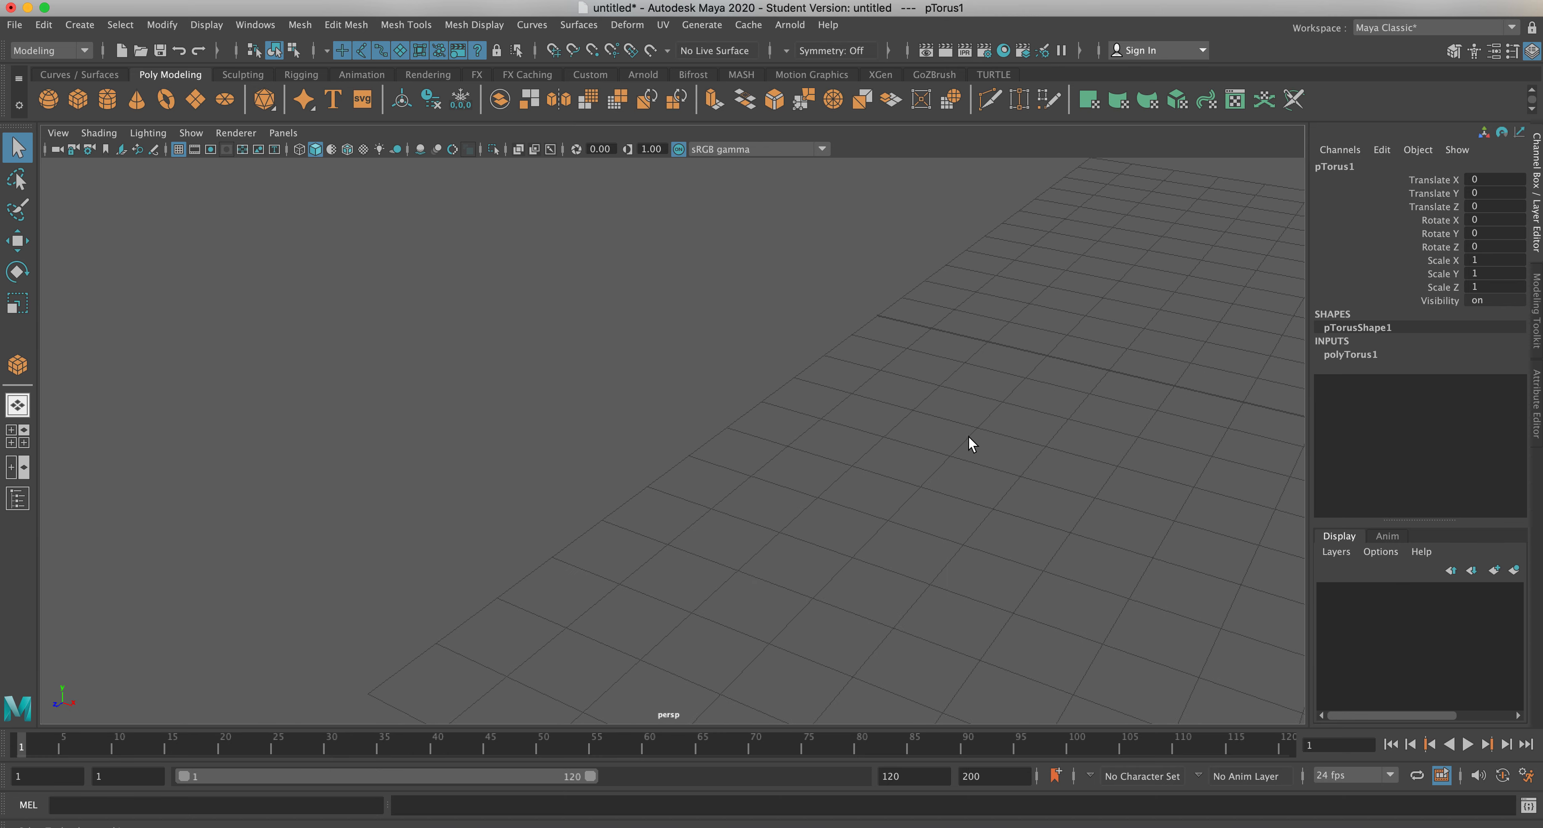
pyautogui.press('f')
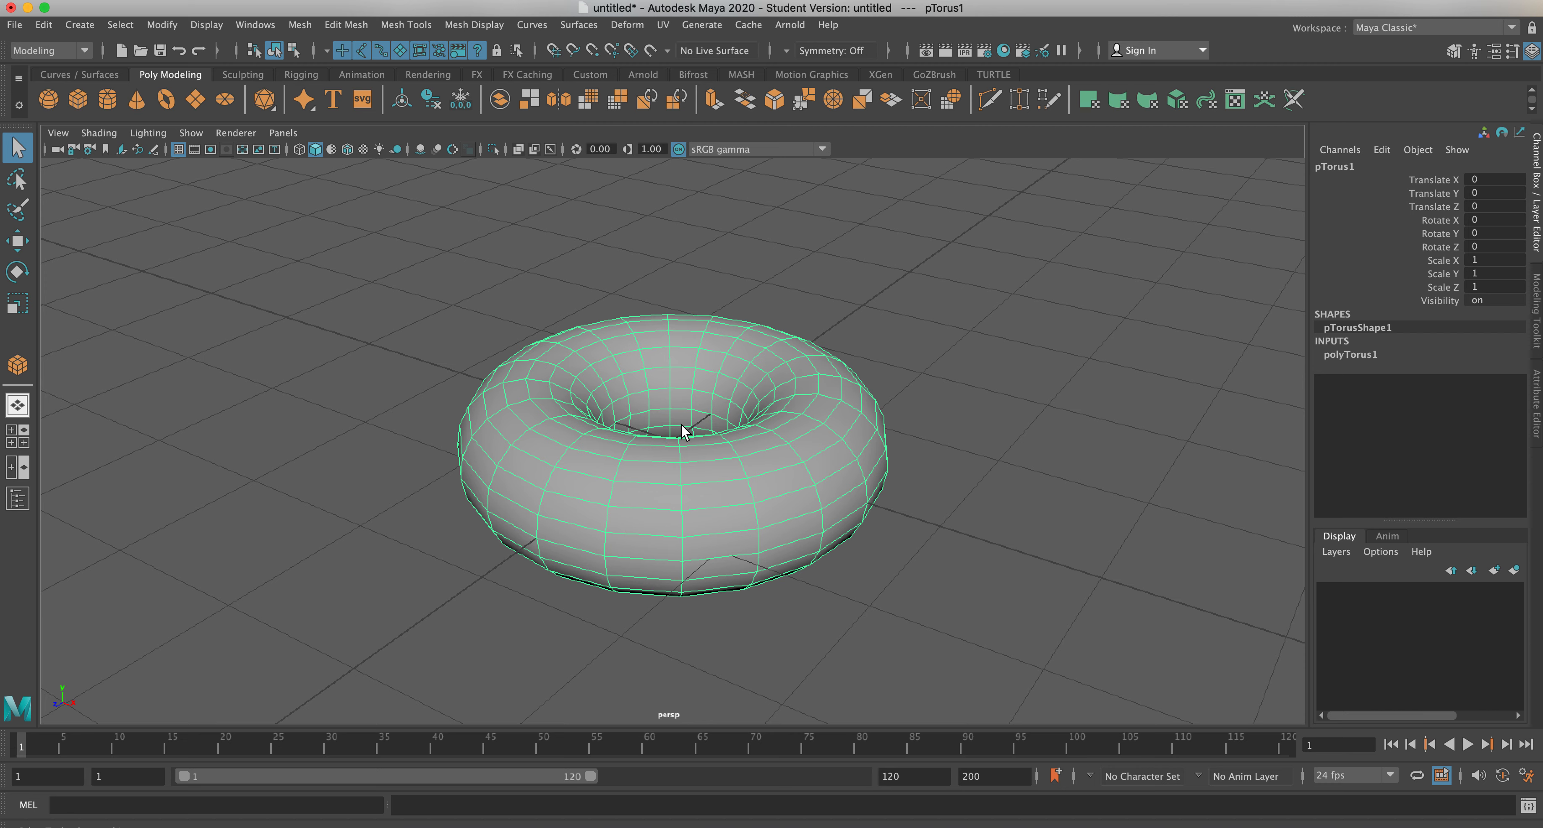
# Move the torus slightly along the Z axis, to about -0.459.
pyautogui.scroll(-10, 682, 425)
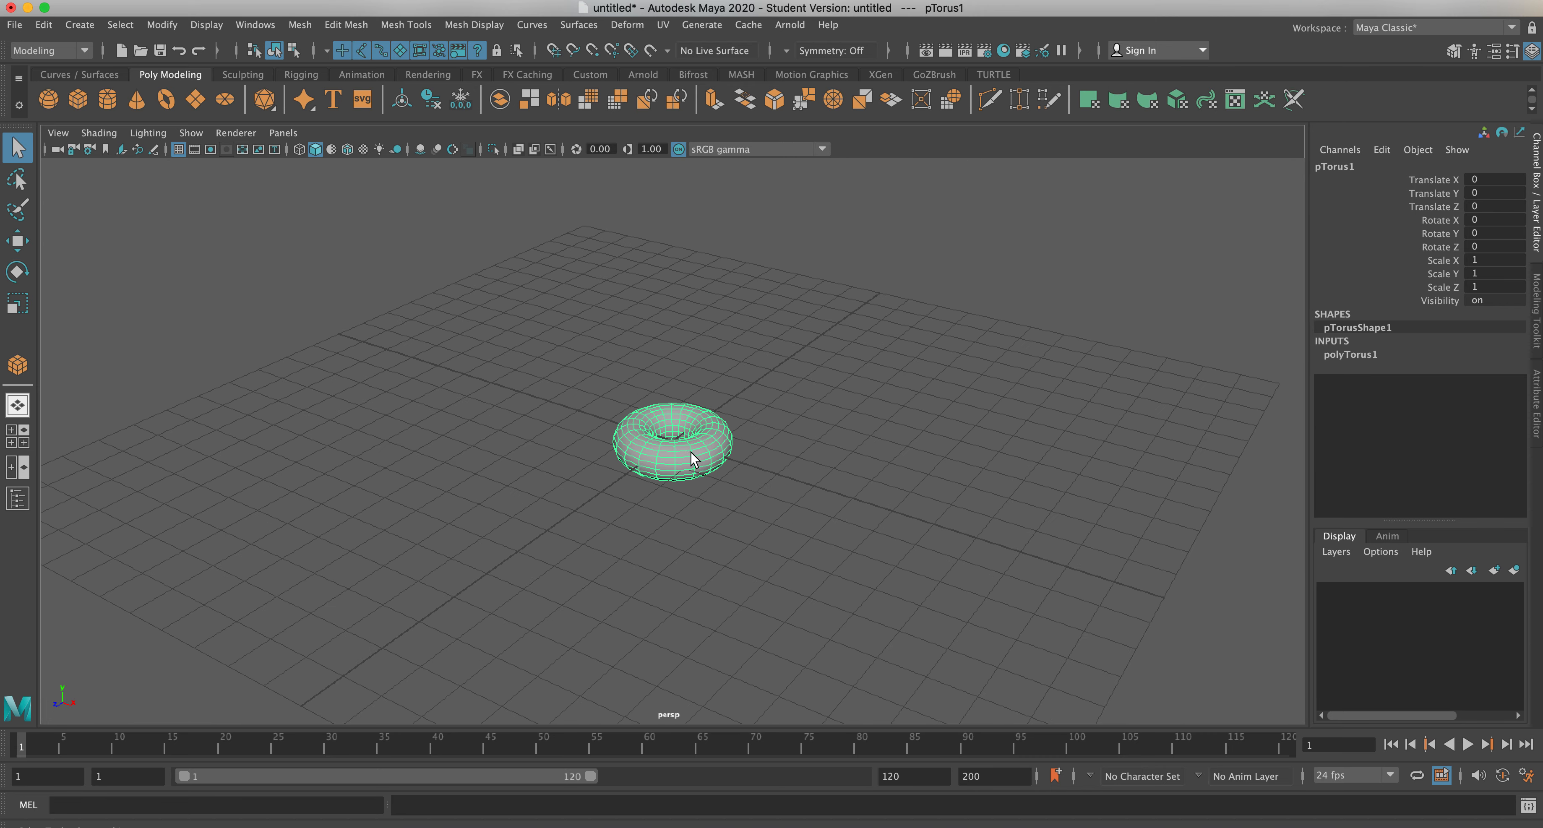
pyautogui.scroll(2, 690, 453)
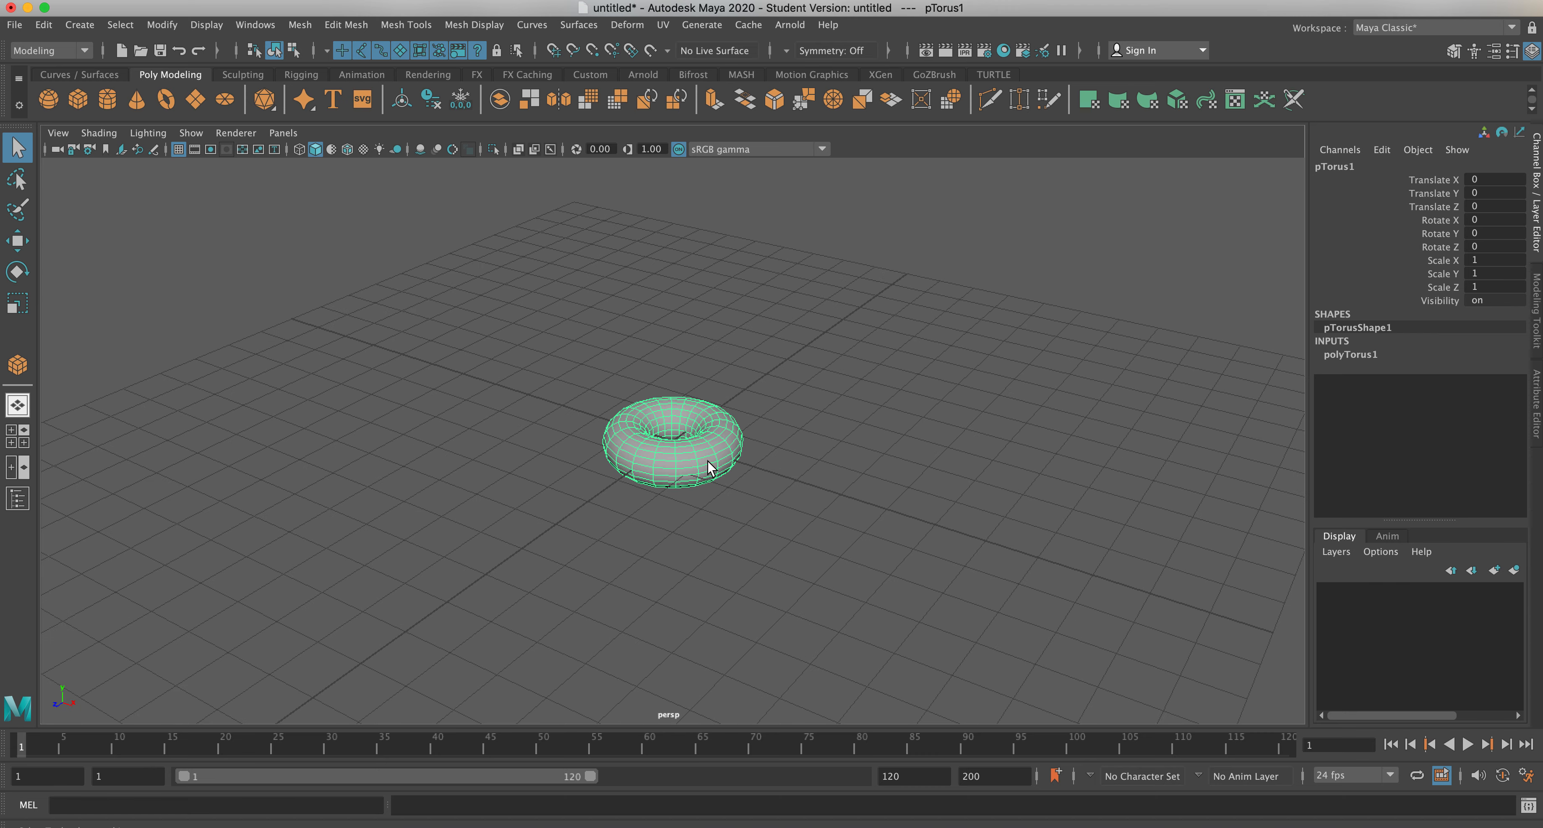
pyautogui.press('w')
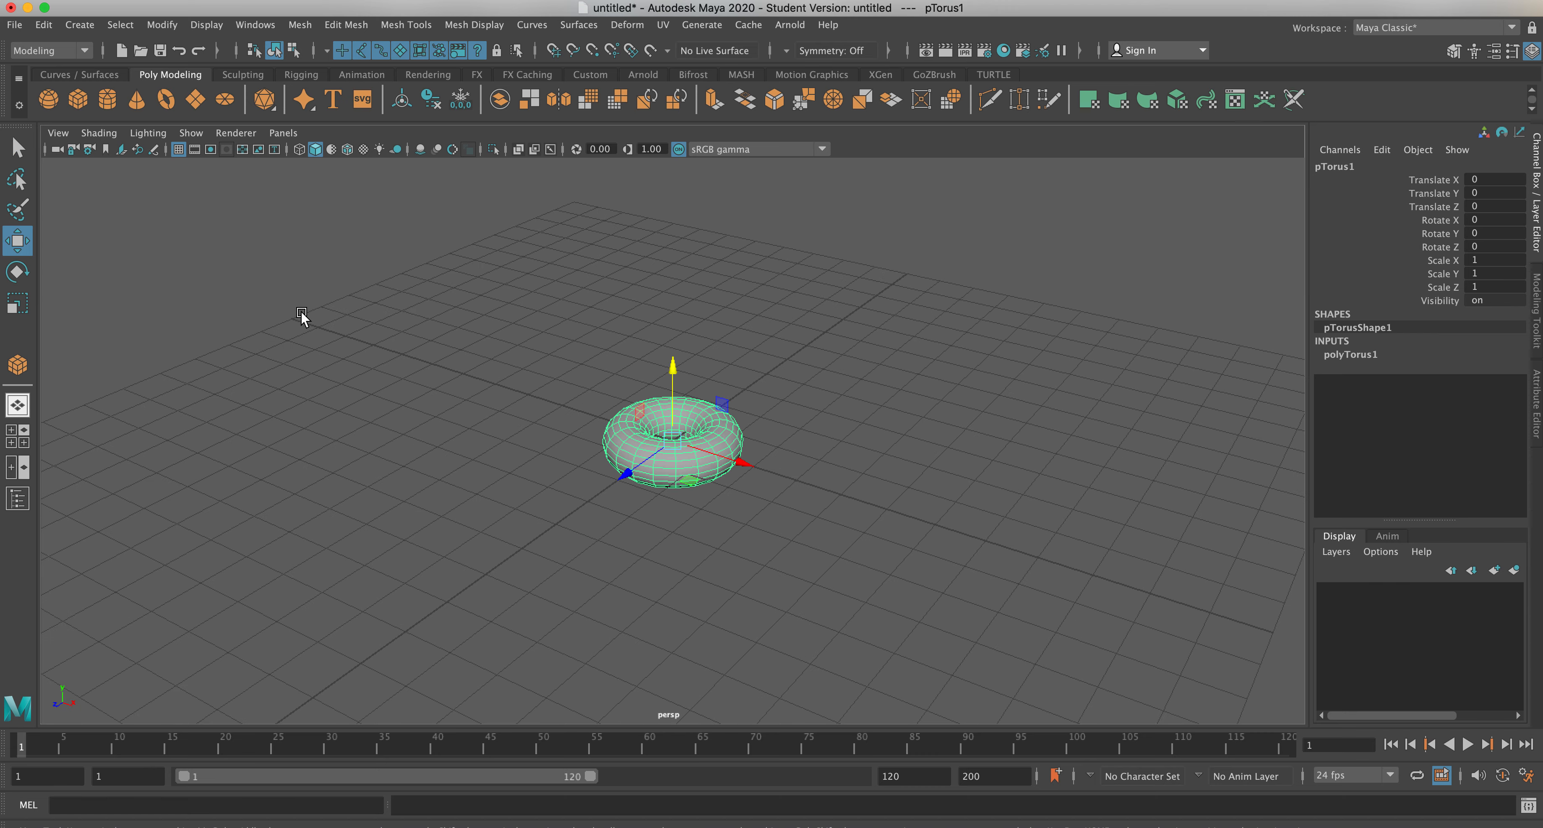
pyautogui.moveTo(627, 474)
pyautogui.mouseDown()
pyautogui.moveTo(581, 502)
pyautogui.moveTo(649, 466)
pyautogui.mouseUp()
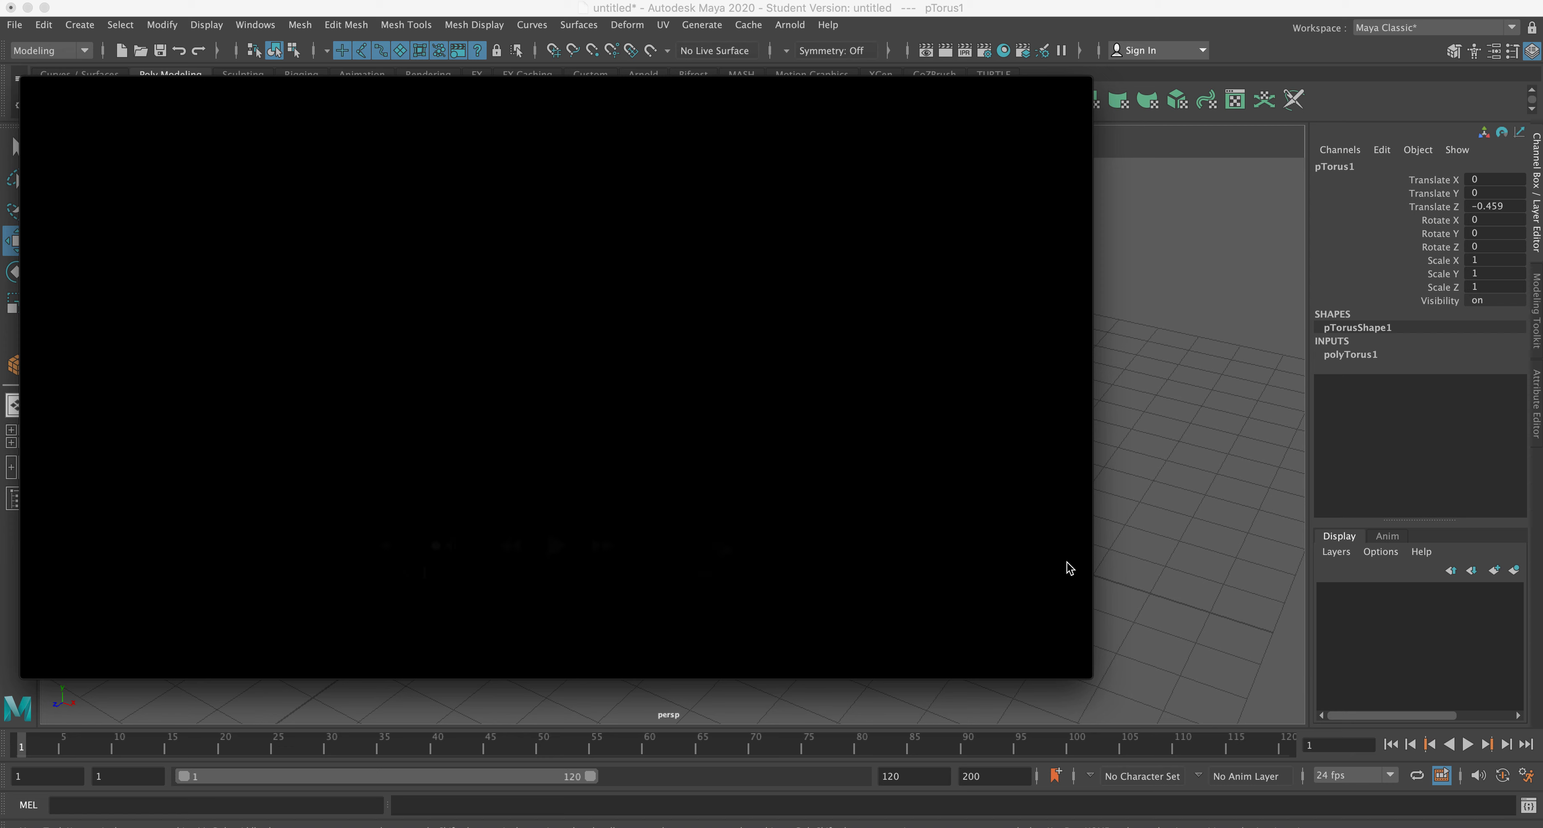
# Switch to the video player, play the Pong.mp4 reference clip and close it.
pyautogui.click(556, 546)
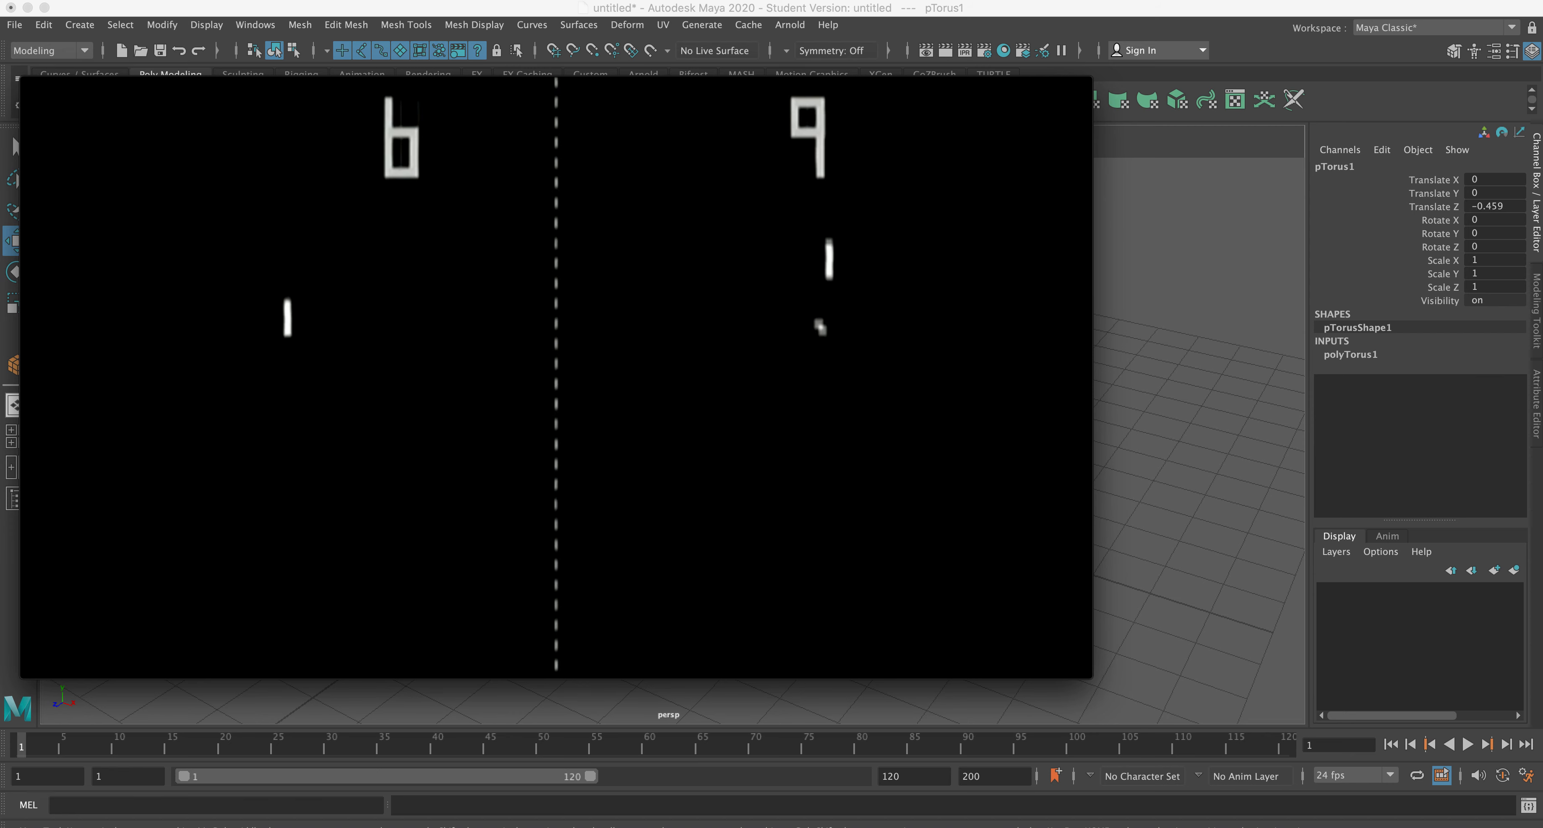
pyautogui.moveTo(258, 304)
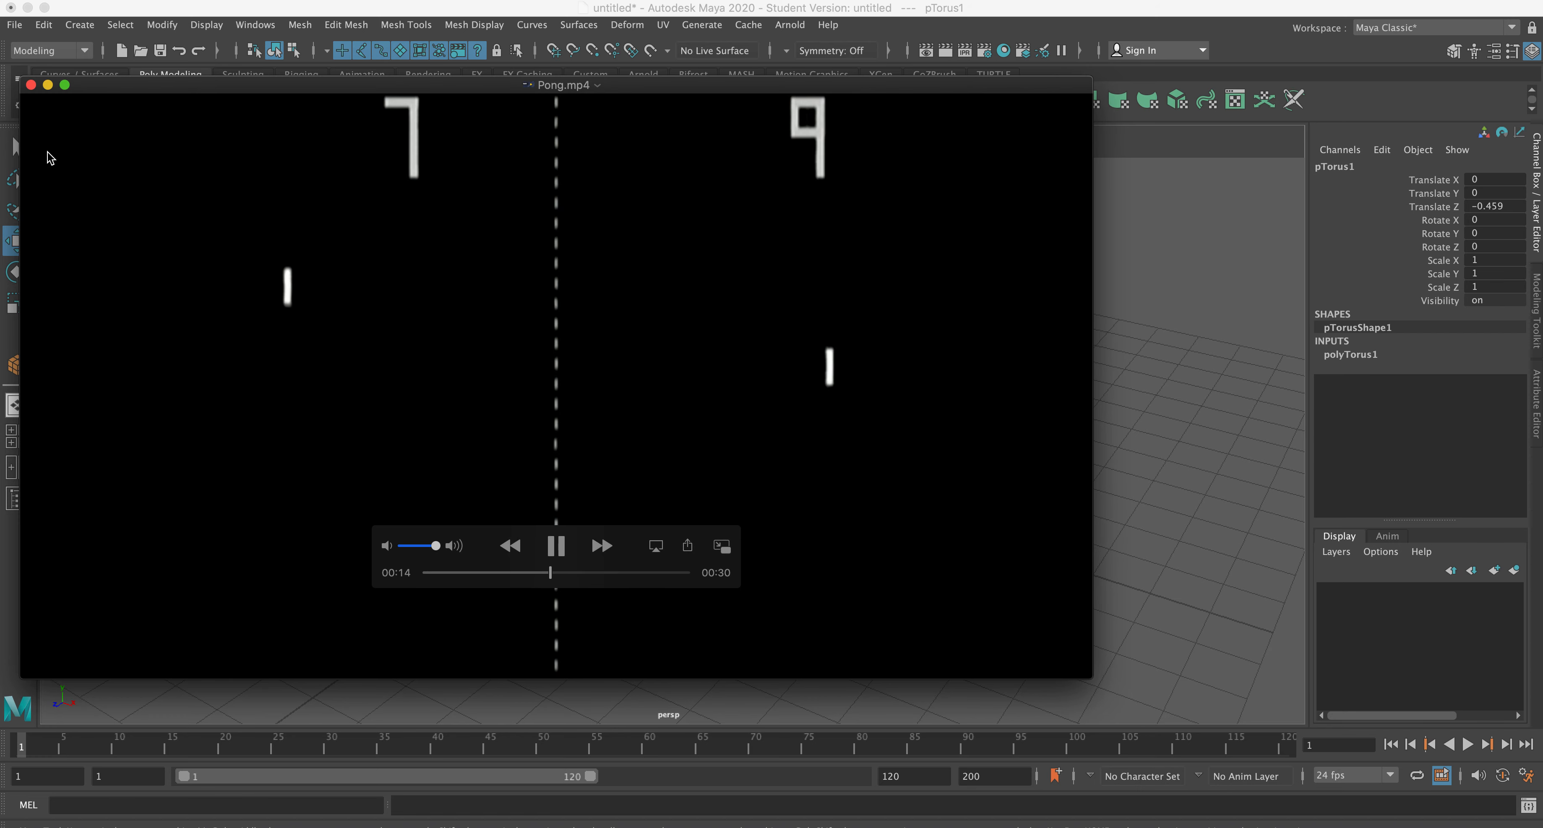
pyautogui.click(34, 91)
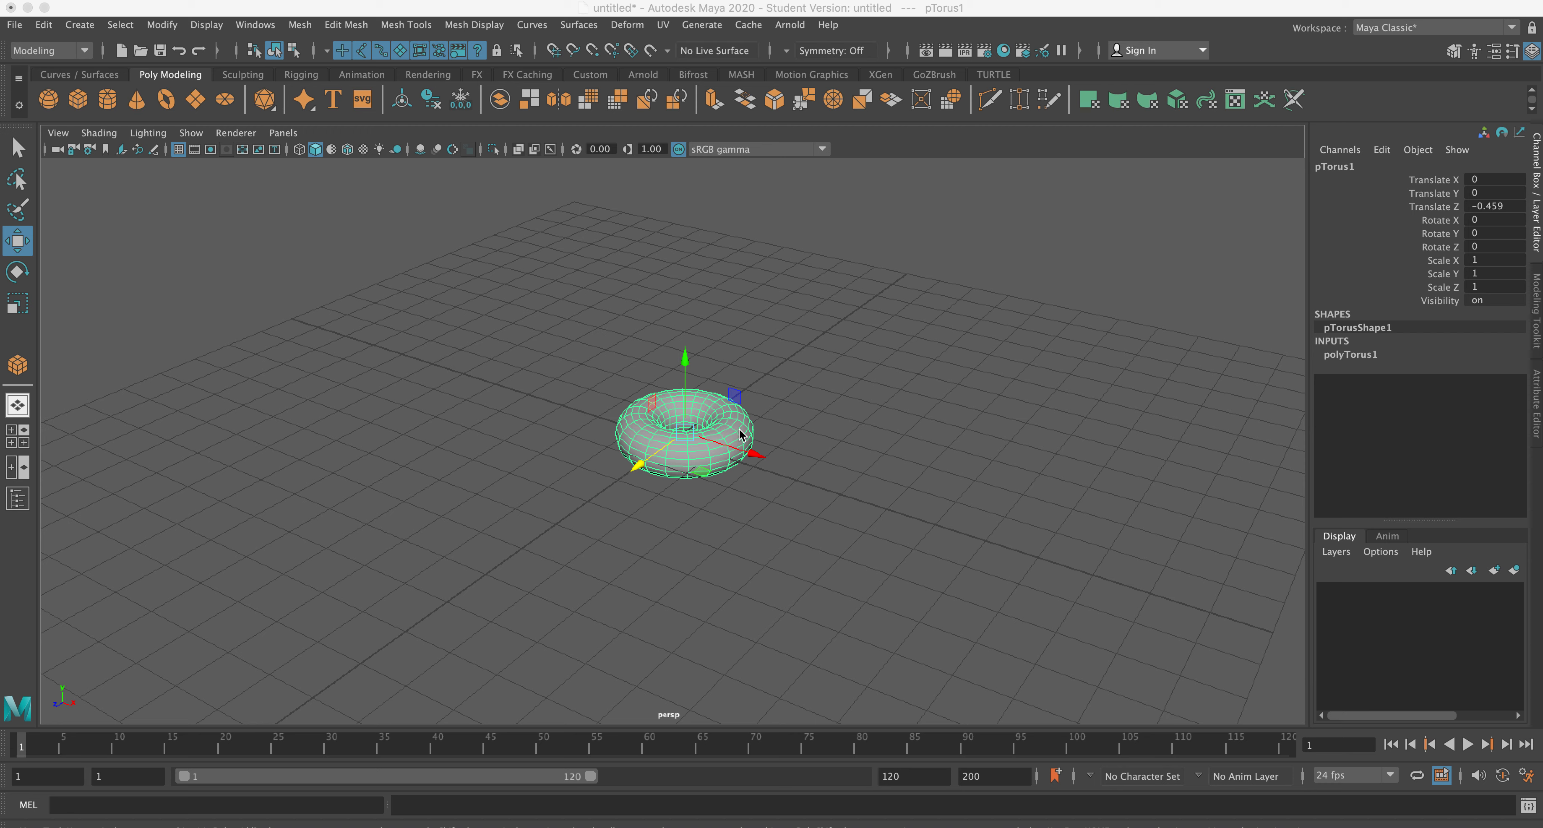
# Delete the torus and create a polygon cube at the centre of the grid.
pyautogui.click(714, 444)
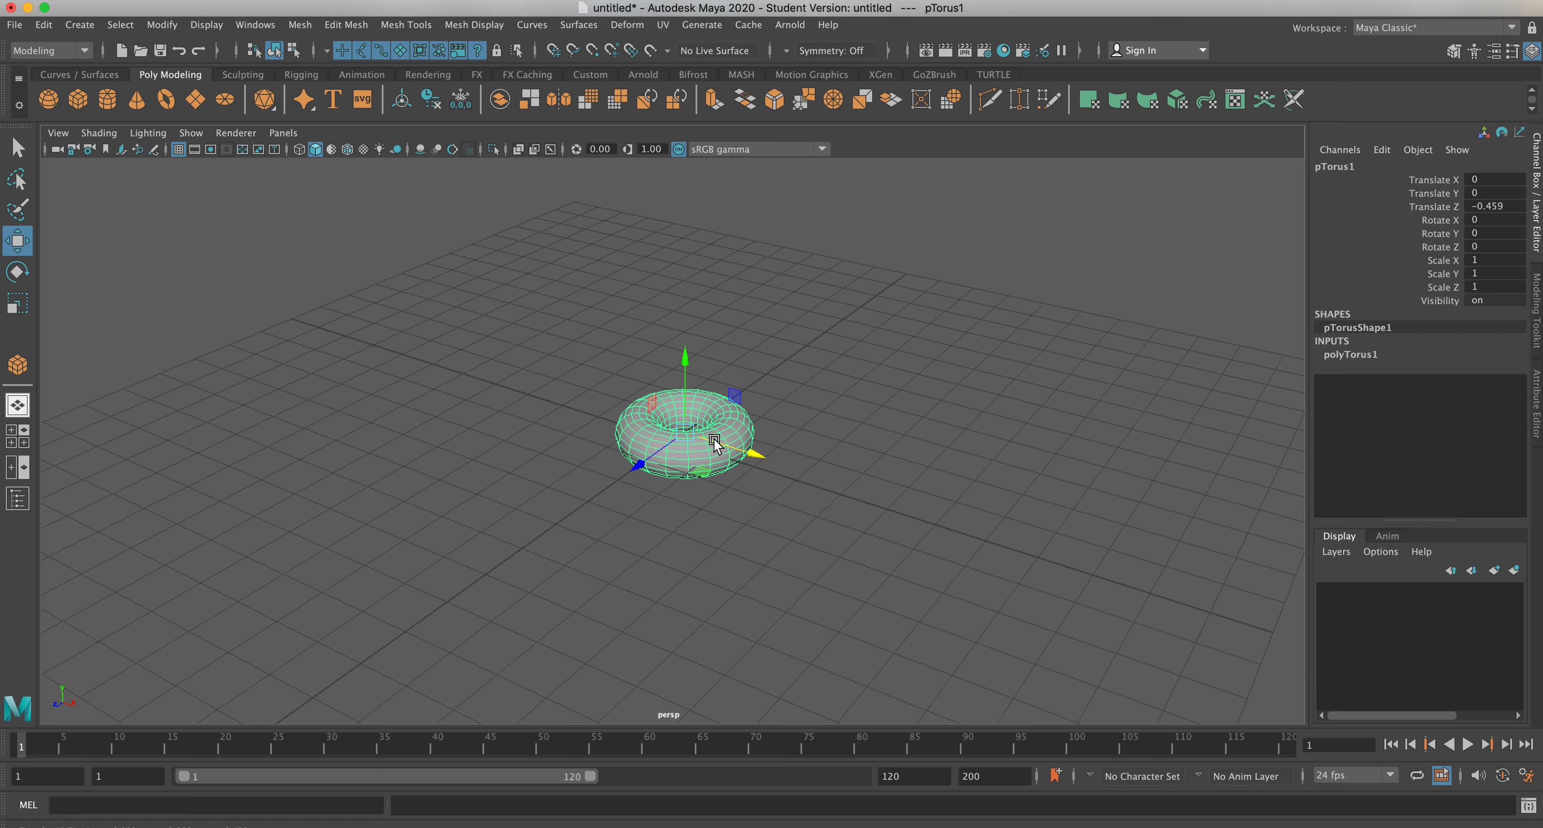
pyautogui.press('Delete')
pyautogui.scroll(-5, 711, 432)
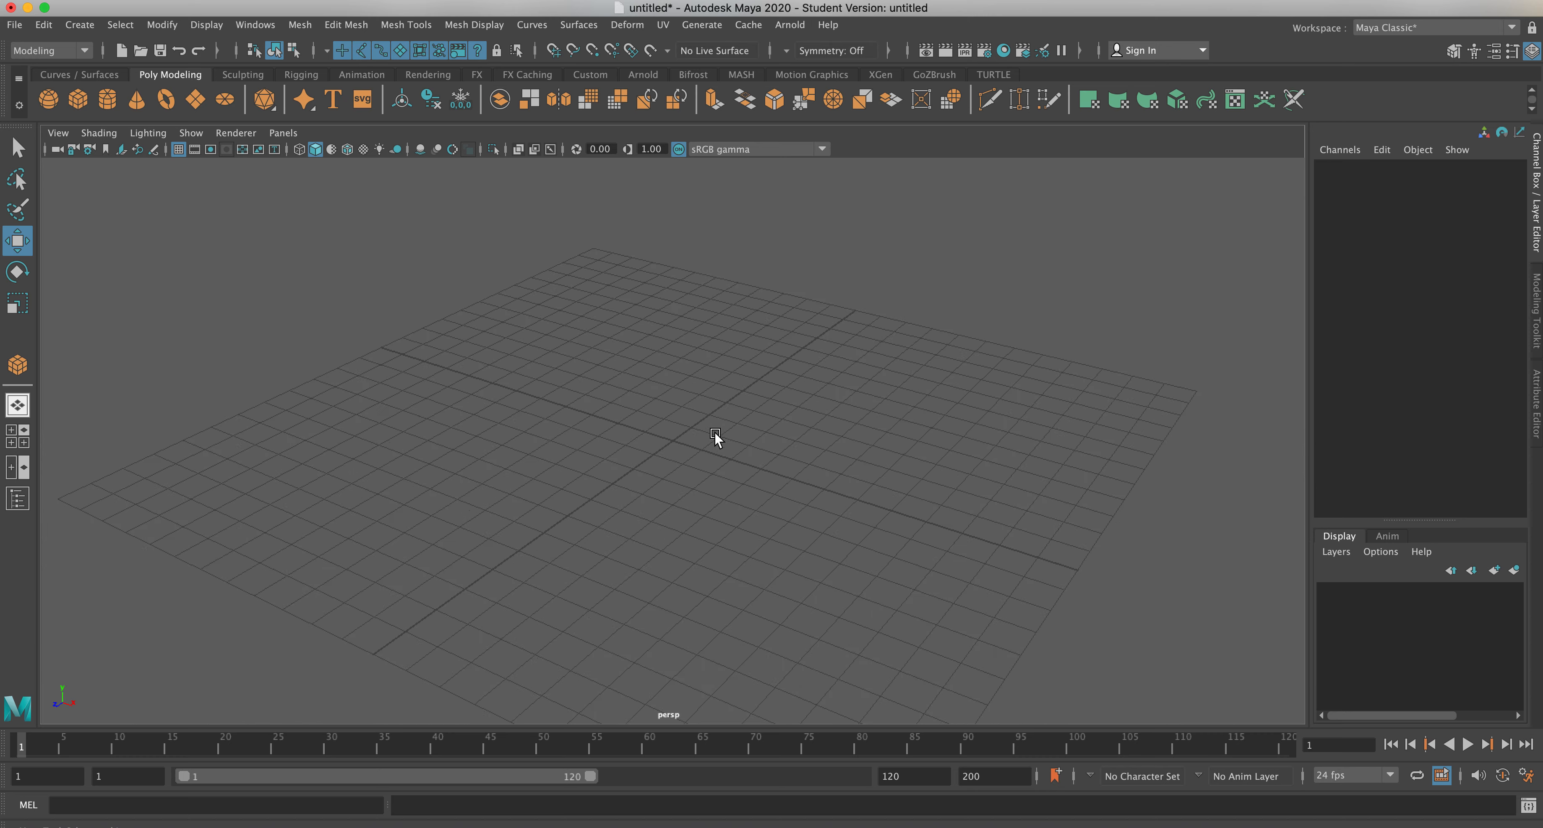
pyautogui.keyDown('alt'); pyautogui.moveTo(706, 468); pyautogui.dragTo(761, 478); pyautogui.keyUp('alt')
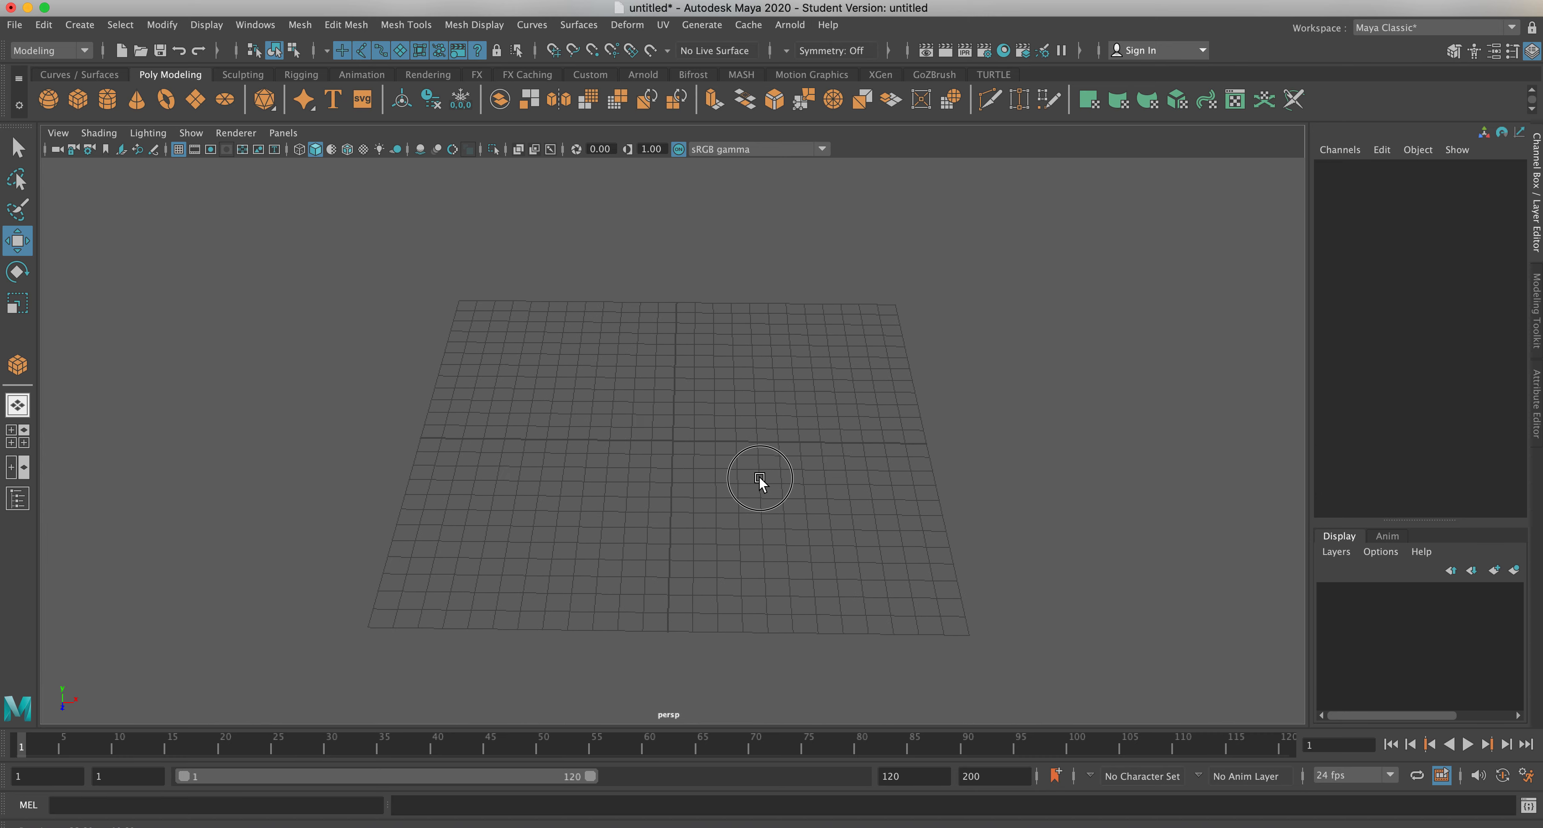
pyautogui.keyDown('alt'); pyautogui.moveTo(641, 410); pyautogui.dragTo(641, 417); pyautogui.keyUp('alt')
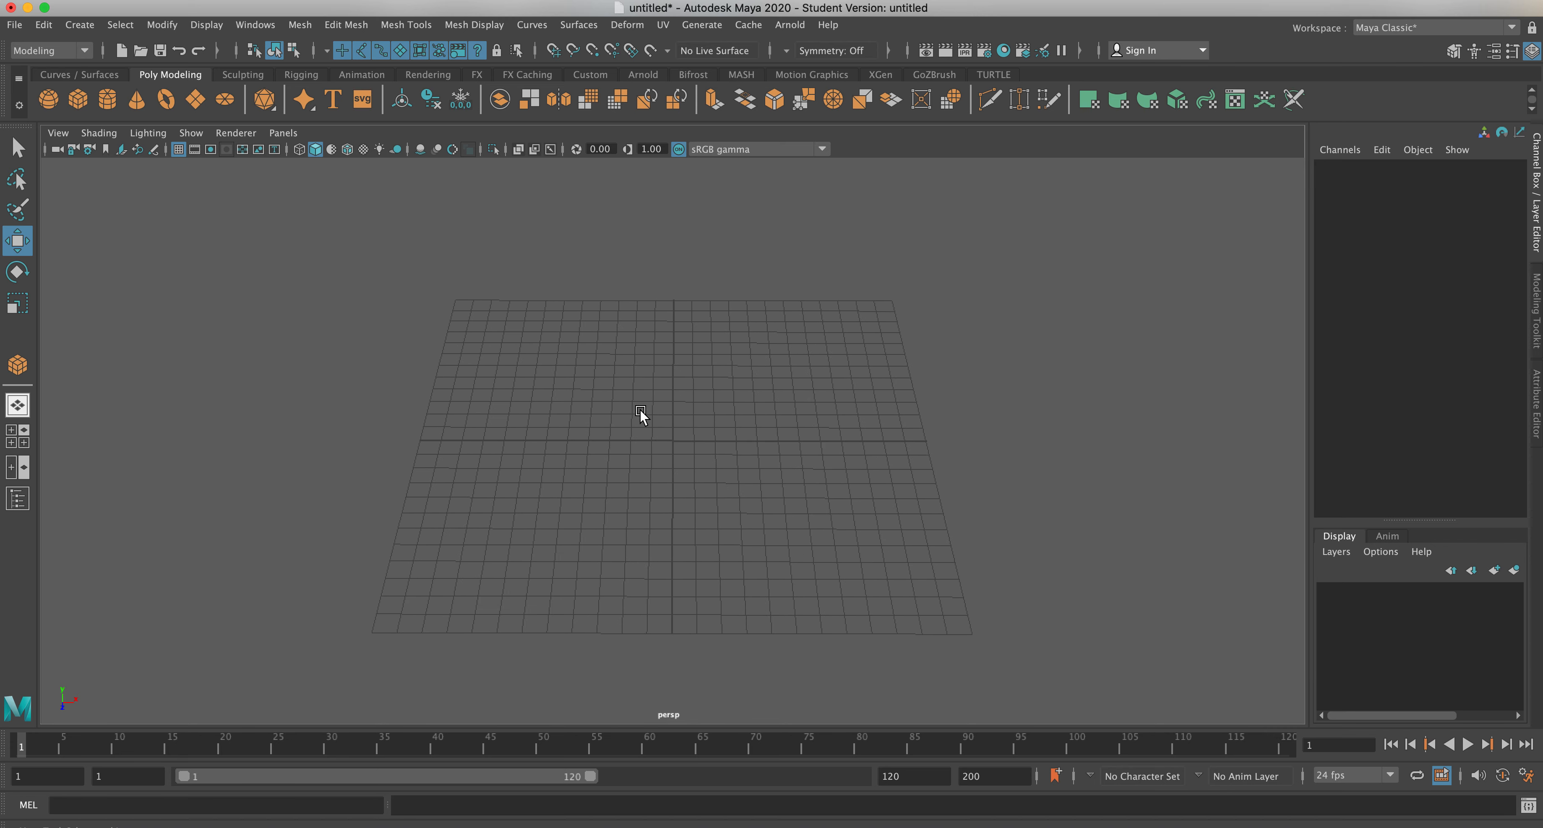
pyautogui.click(79, 105)
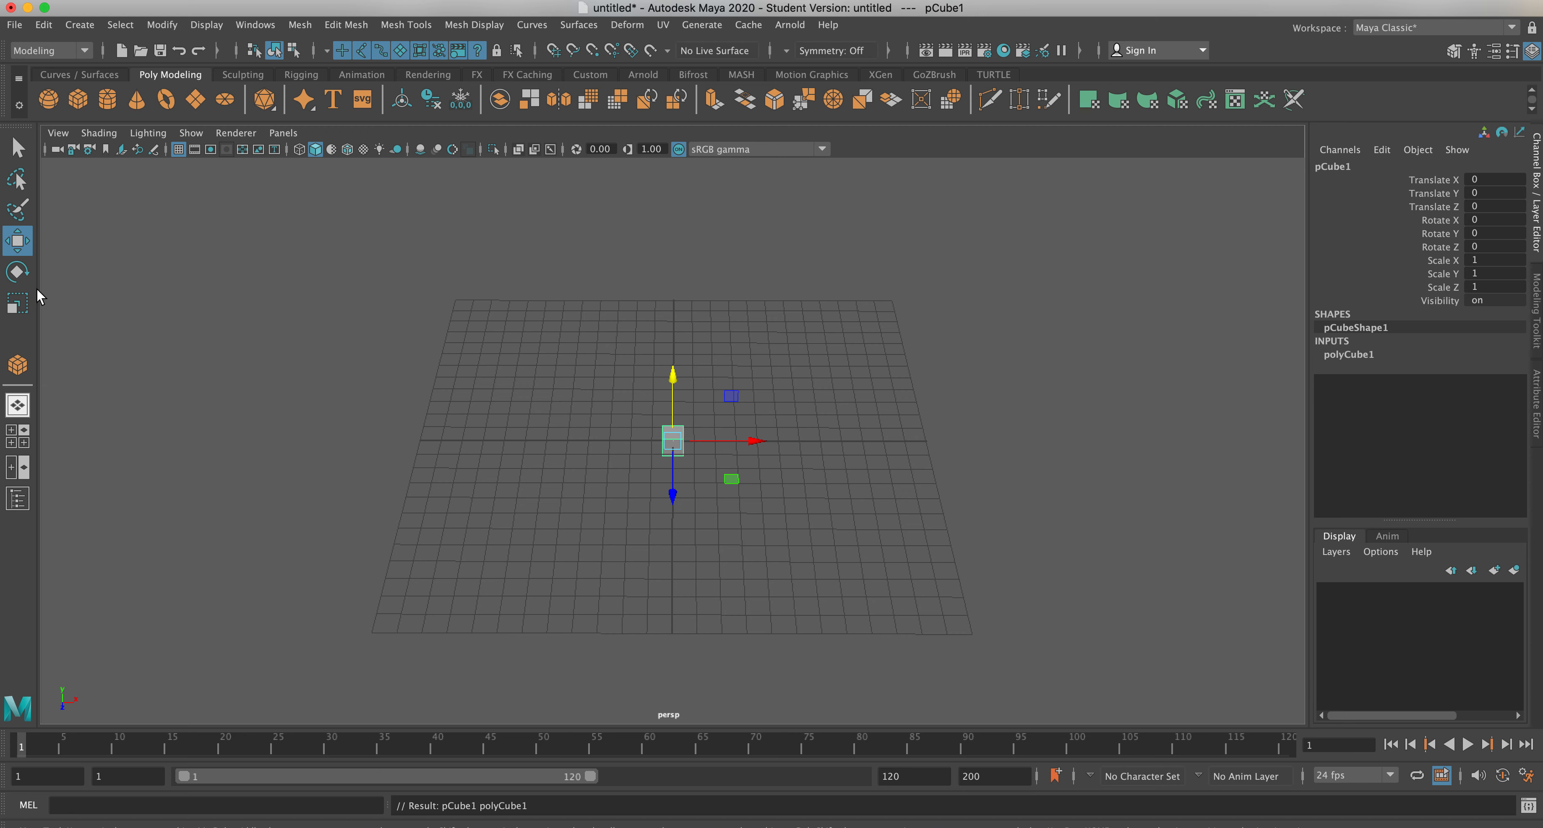
# Stretch the cube to a Z scale of about 3.597 and move it to the grid's positive X edge, about 11.696.
pyautogui.click(18, 308)
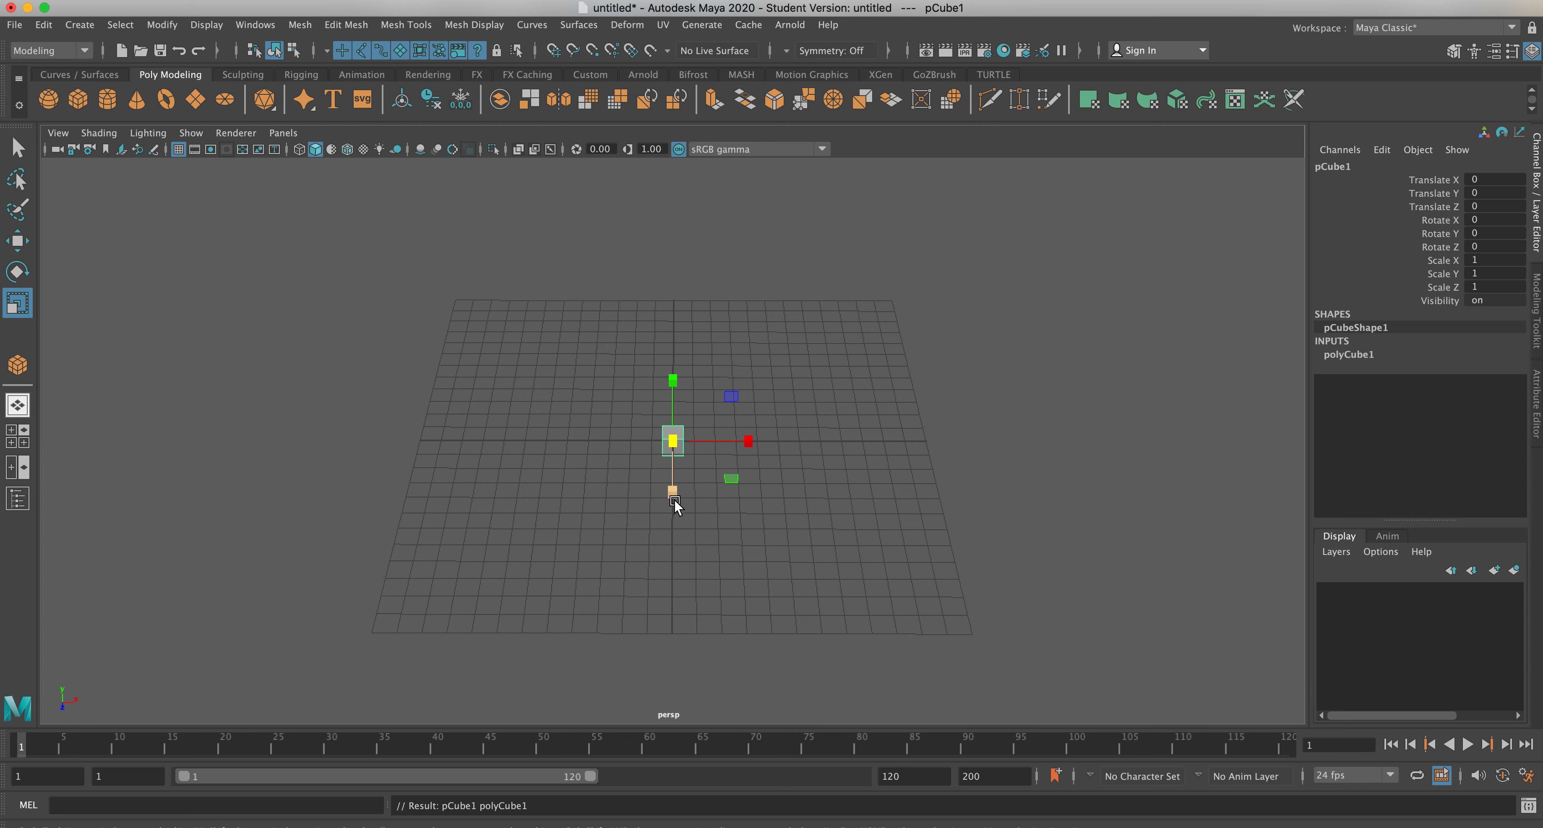
pyautogui.moveTo(672, 494); pyautogui.dragTo(644, 647)
pyautogui.moveTo(643, 660); pyautogui.dragTo(630, 707)
pyautogui.click(19, 242)
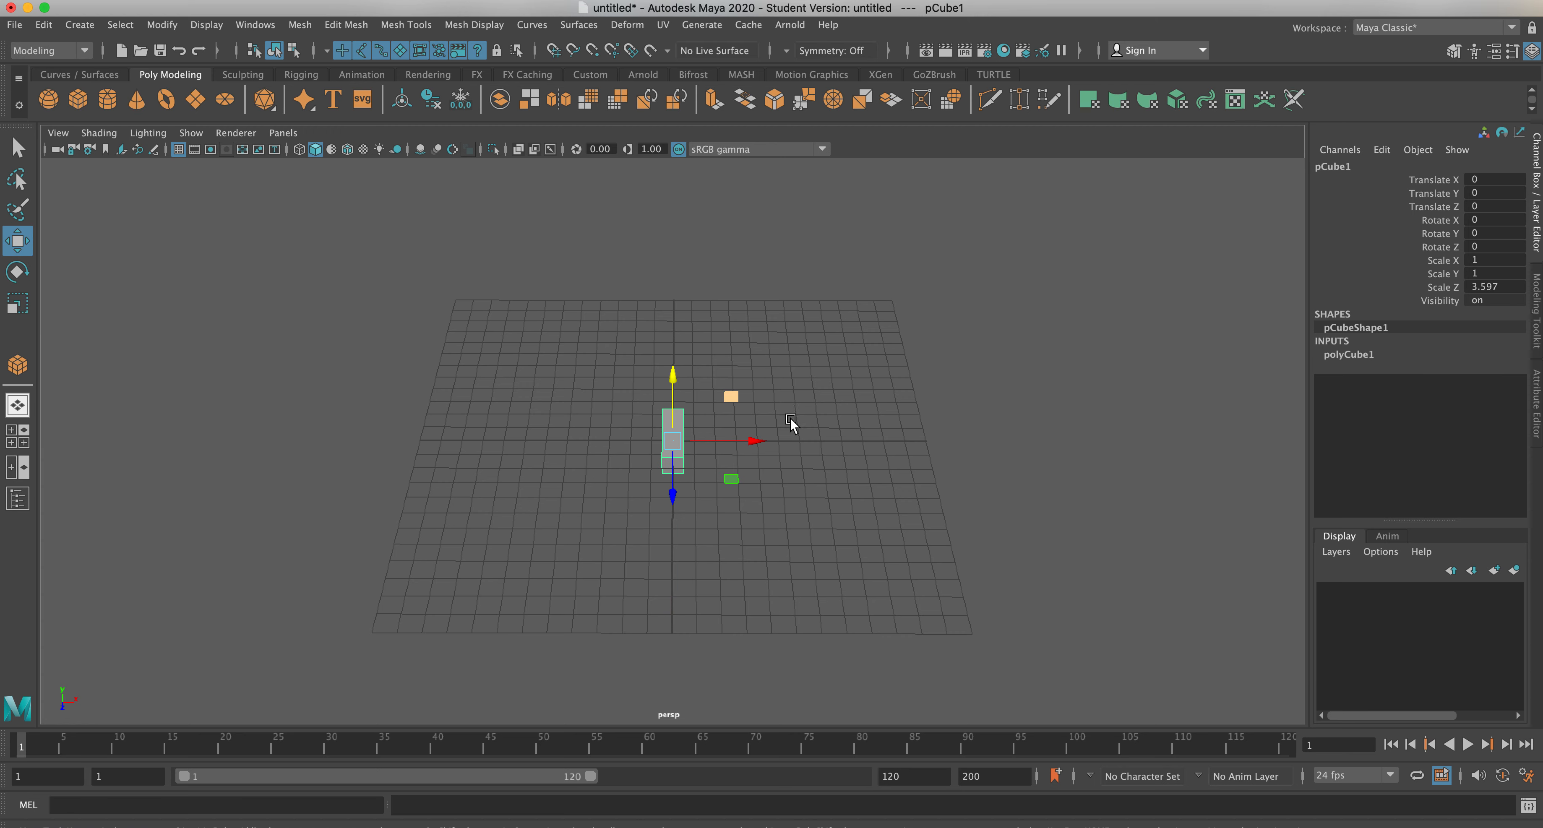
pyautogui.moveTo(765, 442); pyautogui.dragTo(1016, 444)
pyautogui.moveTo(932, 499); pyautogui.dragTo(903, 515)
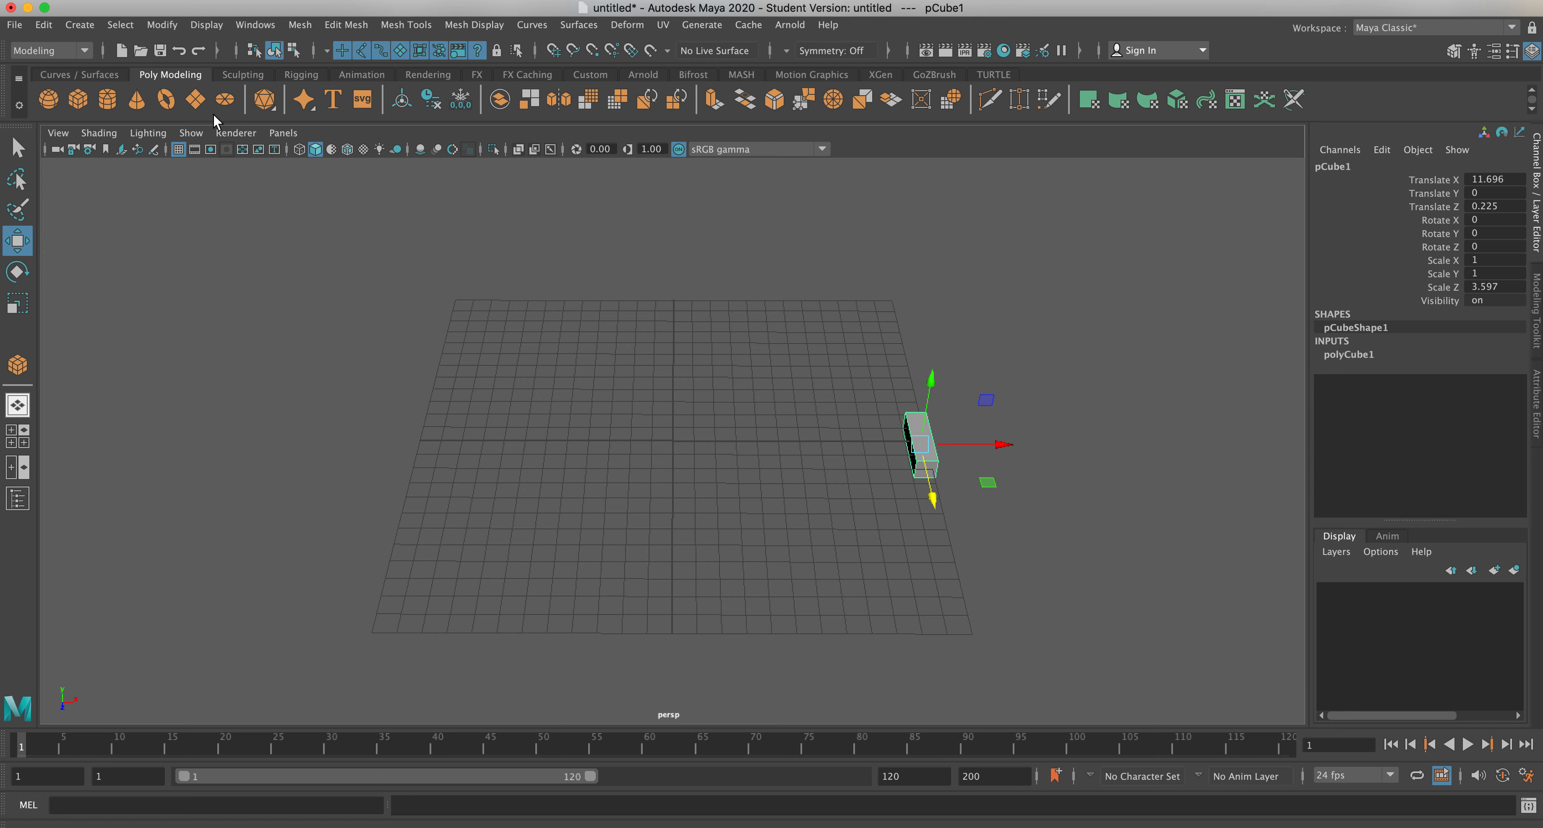
# Duplicate the stretched cube and move the copy to the opposite grid edge, about -11.877 on X.
pyautogui.click(45, 25)
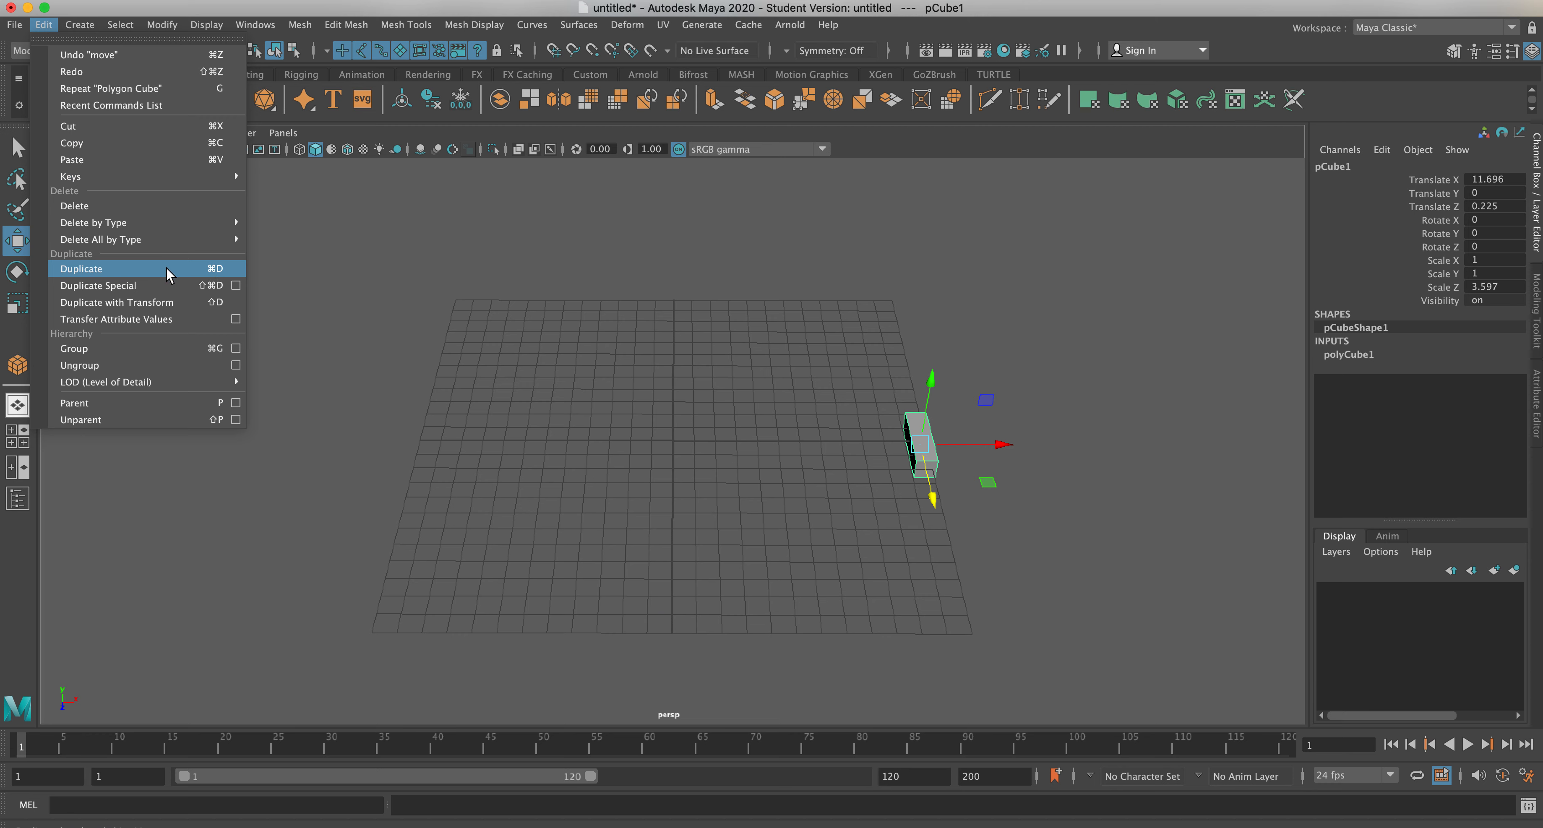
pyautogui.click(54, 21)
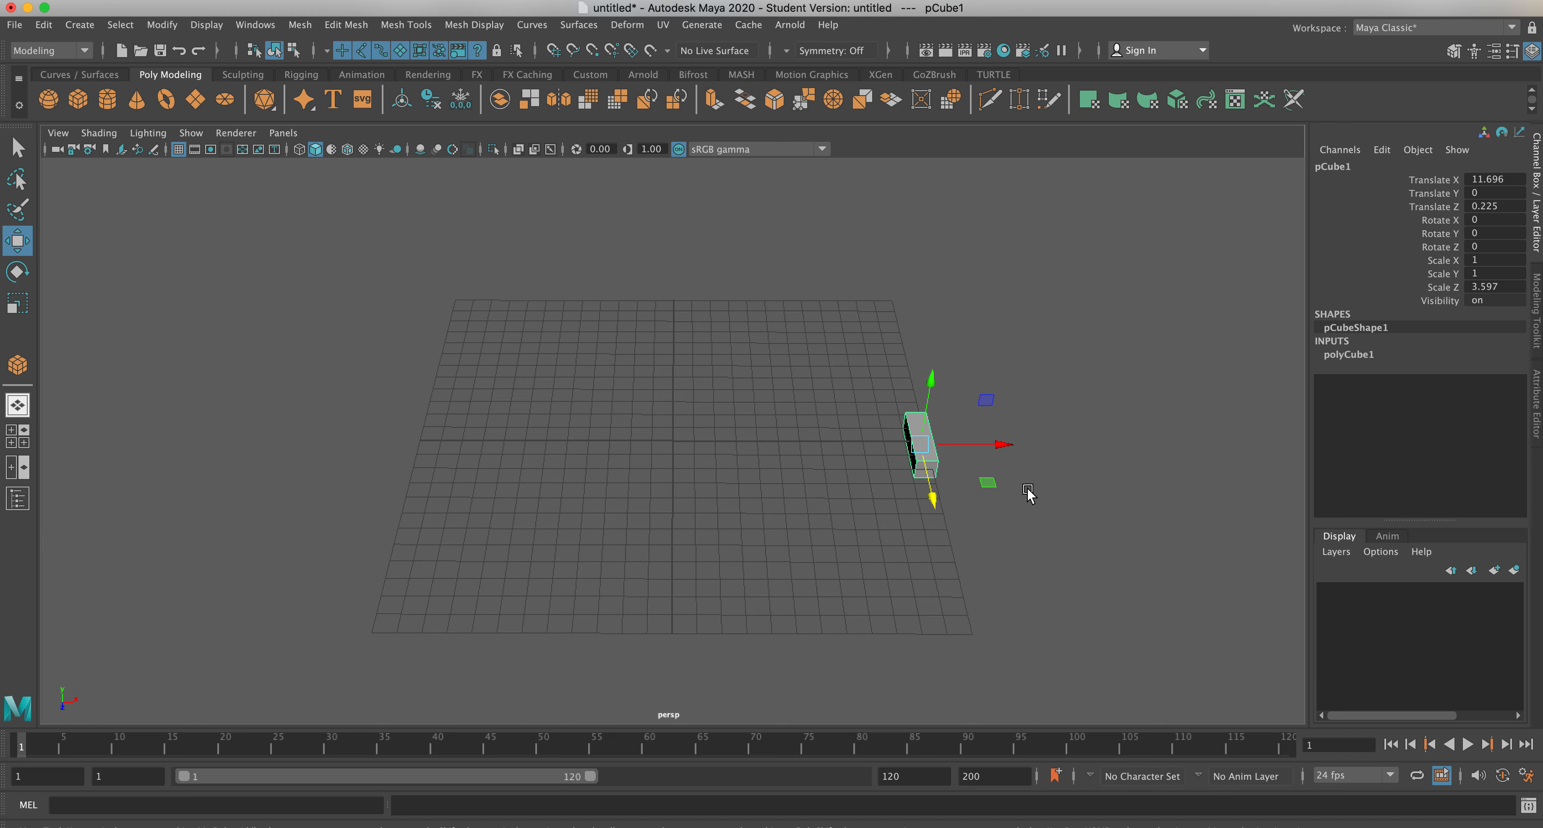
pyautogui.hotkey('ctrl', 'd')
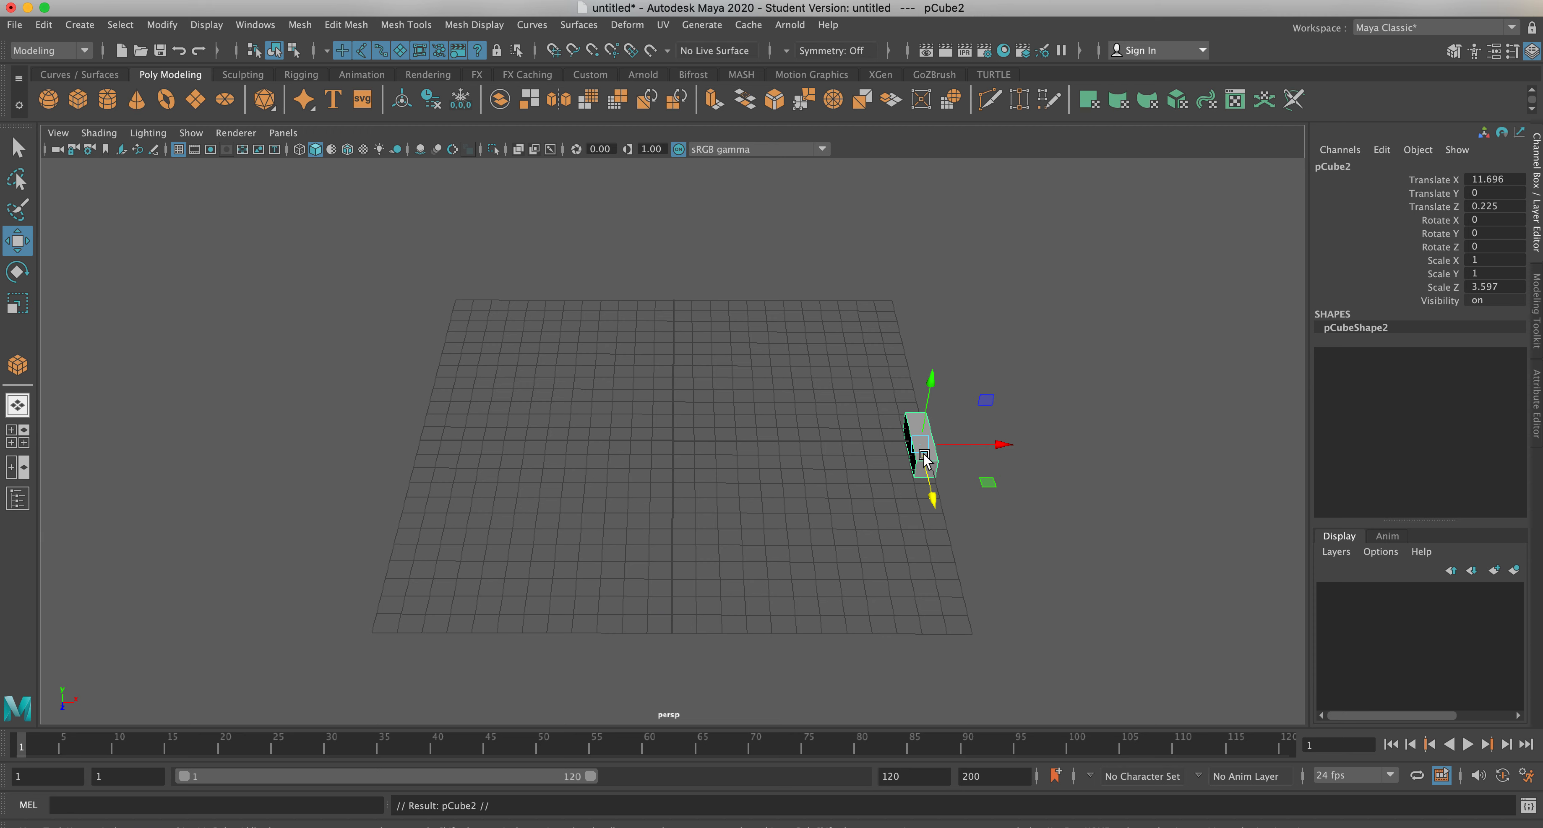
pyautogui.click(992, 447)
pyautogui.moveTo(993, 447); pyautogui.dragTo(510, 437)
pyautogui.click(896, 444)
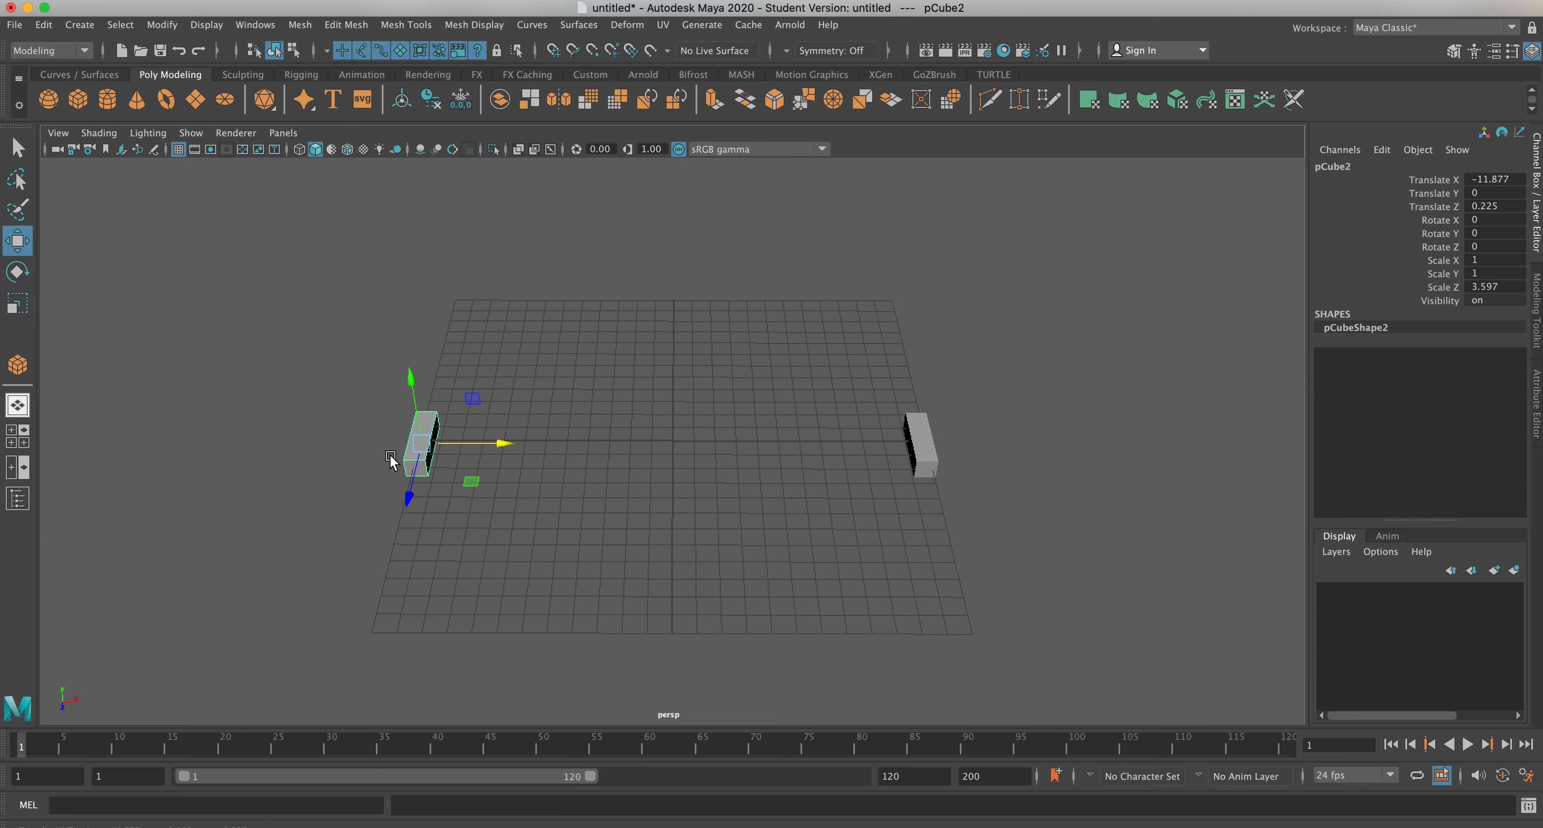
# Move the copied paddle to the back corner, Z about -9.367, and the original paddle to the front corner, Z about 8.537.
pyautogui.moveTo(415, 490); pyautogui.dragTo(447, 376)
pyautogui.moveTo(528, 327); pyautogui.dragTo(533, 331)
pyautogui.click(925, 454)
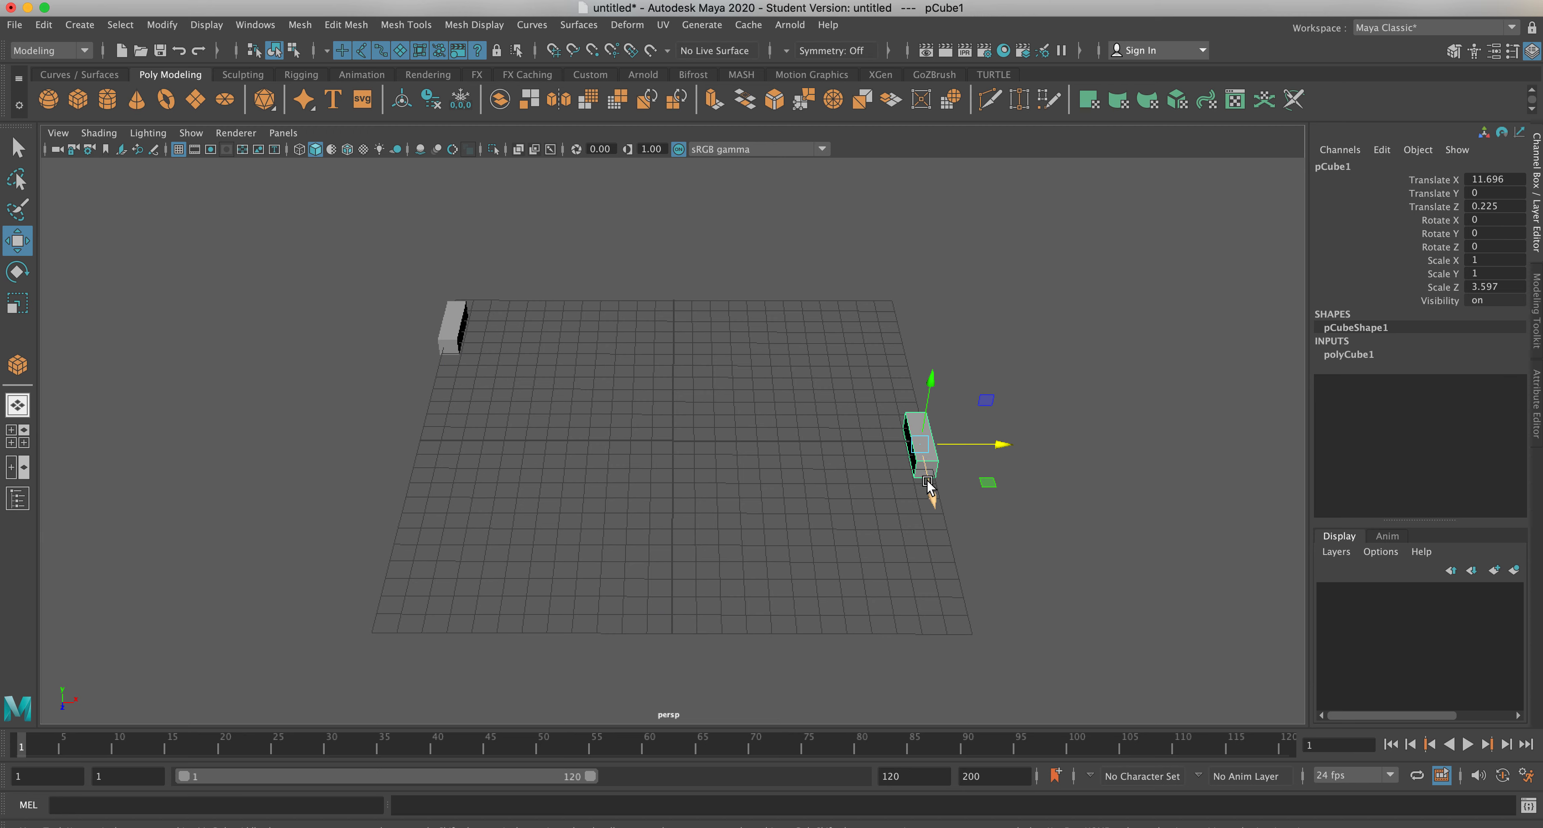
pyautogui.moveTo(932, 494); pyautogui.dragTo(938, 634)
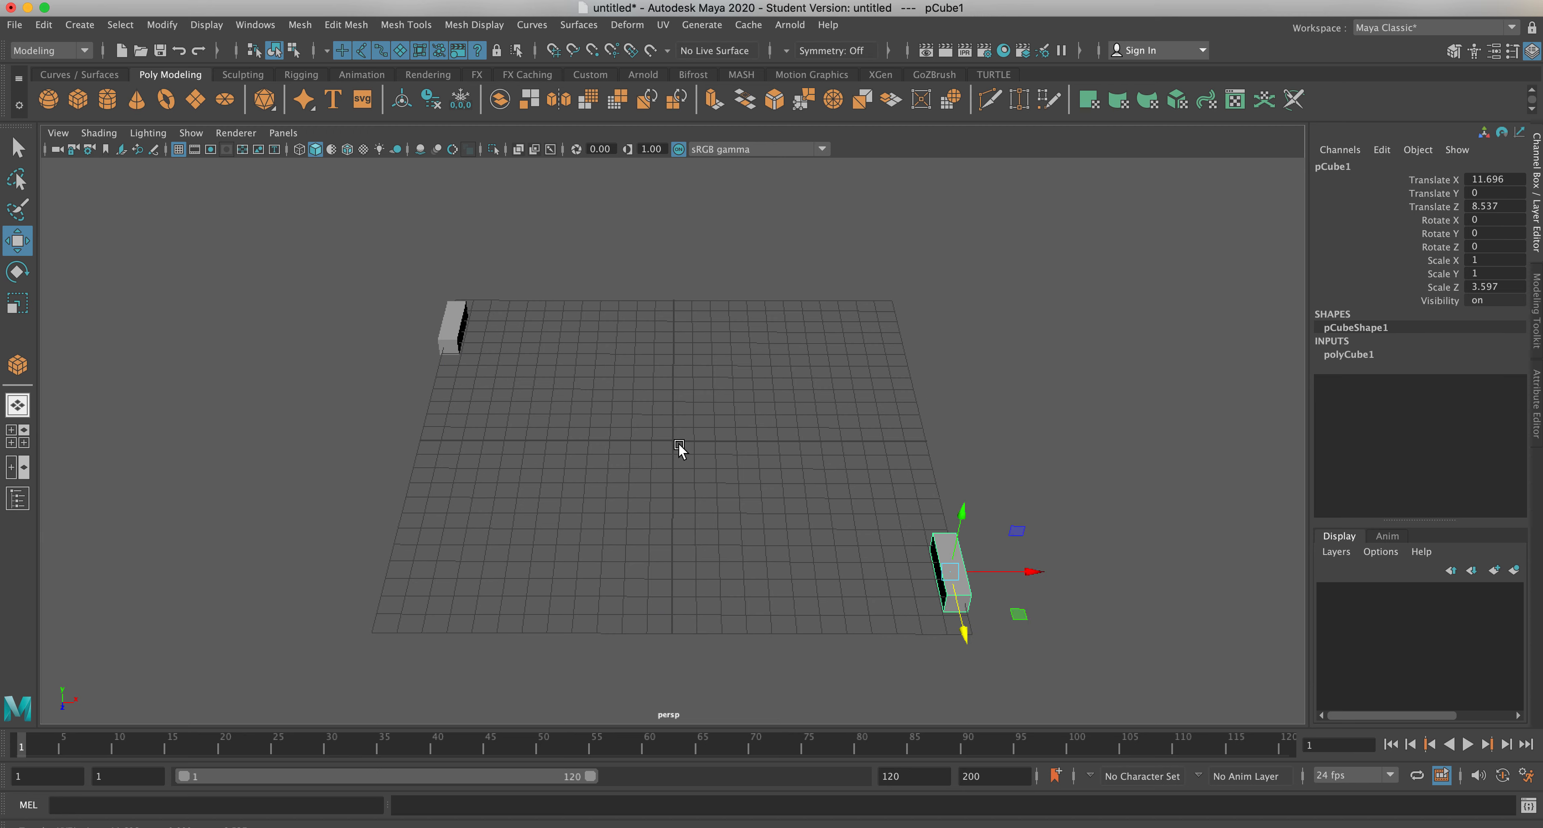
# Create a polygon cube at the grid's centre as the ball, and adjust the playback range to frames 1 through 103.
pyautogui.click(79, 103)
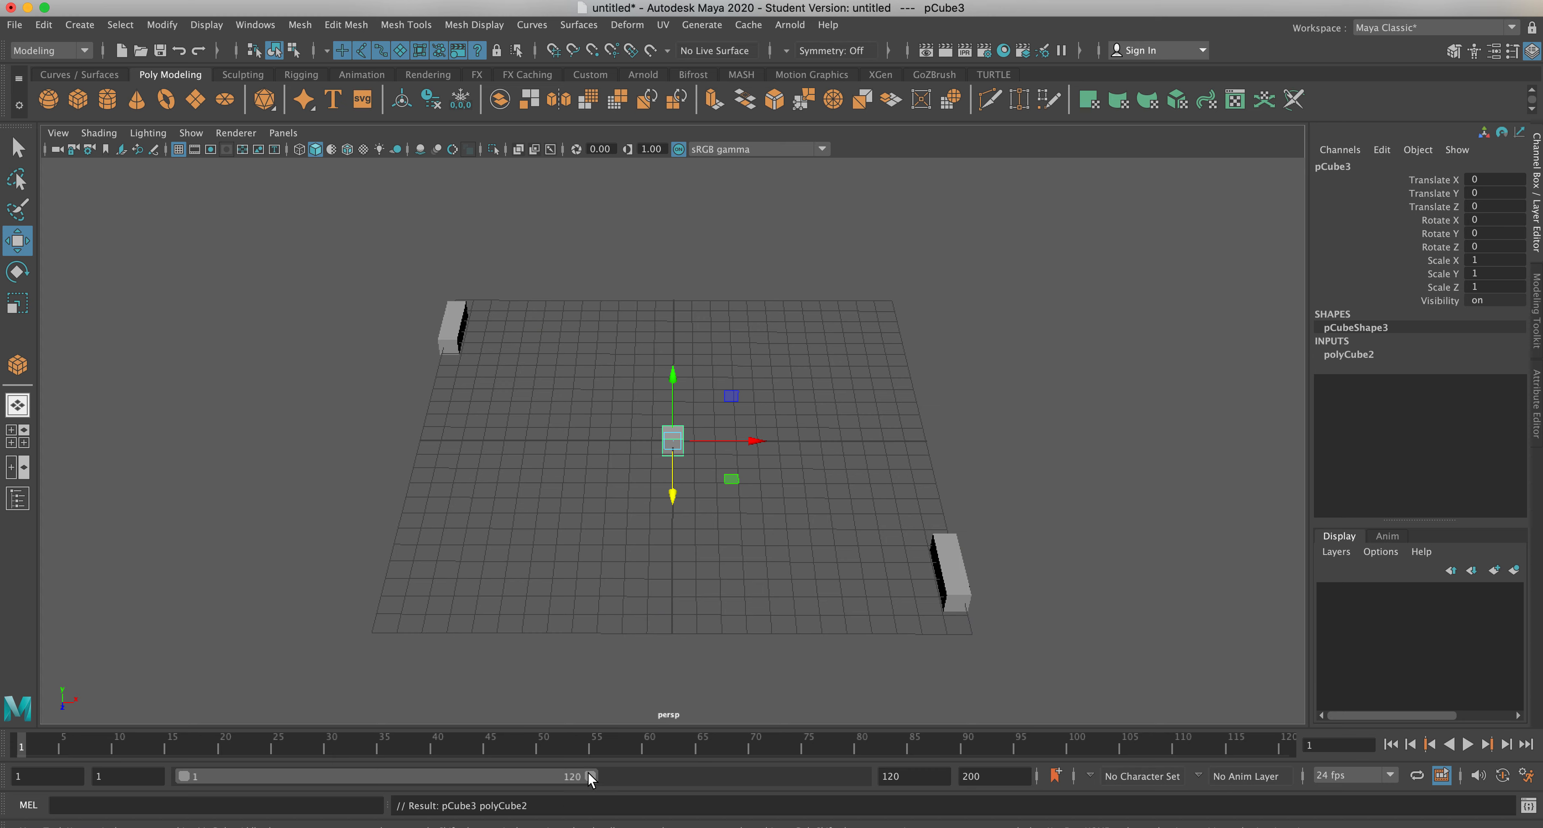
pyautogui.moveTo(590, 779)
pyautogui.mouseDown()
pyautogui.moveTo(841, 779)
pyautogui.moveTo(597, 777)
pyautogui.mouseUp()
pyautogui.moveTo(183, 776); pyautogui.dragTo(405, 781)
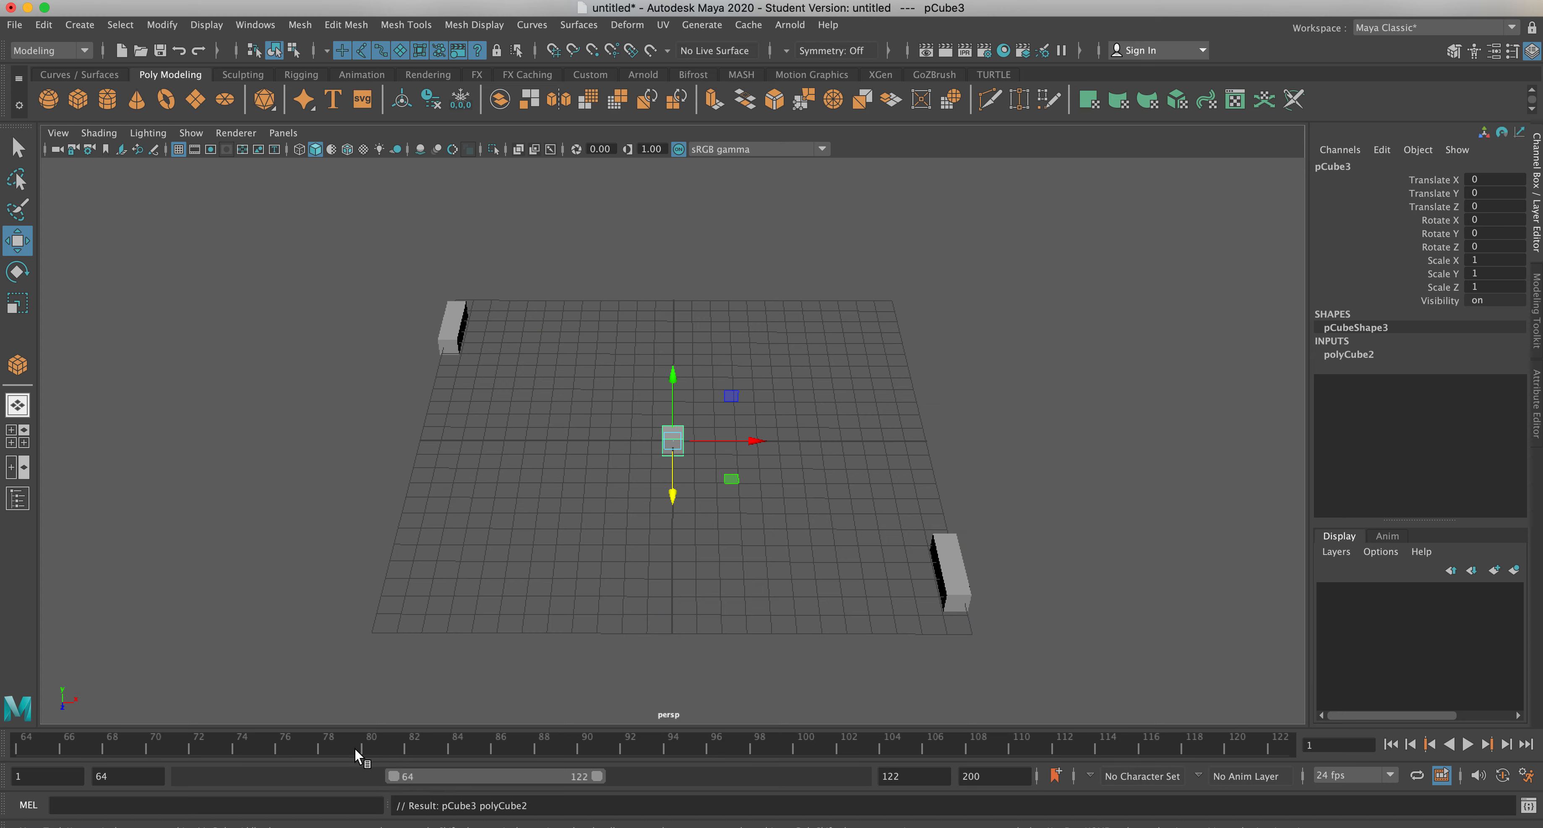
pyautogui.moveTo(397, 773); pyautogui.dragTo(137, 775)
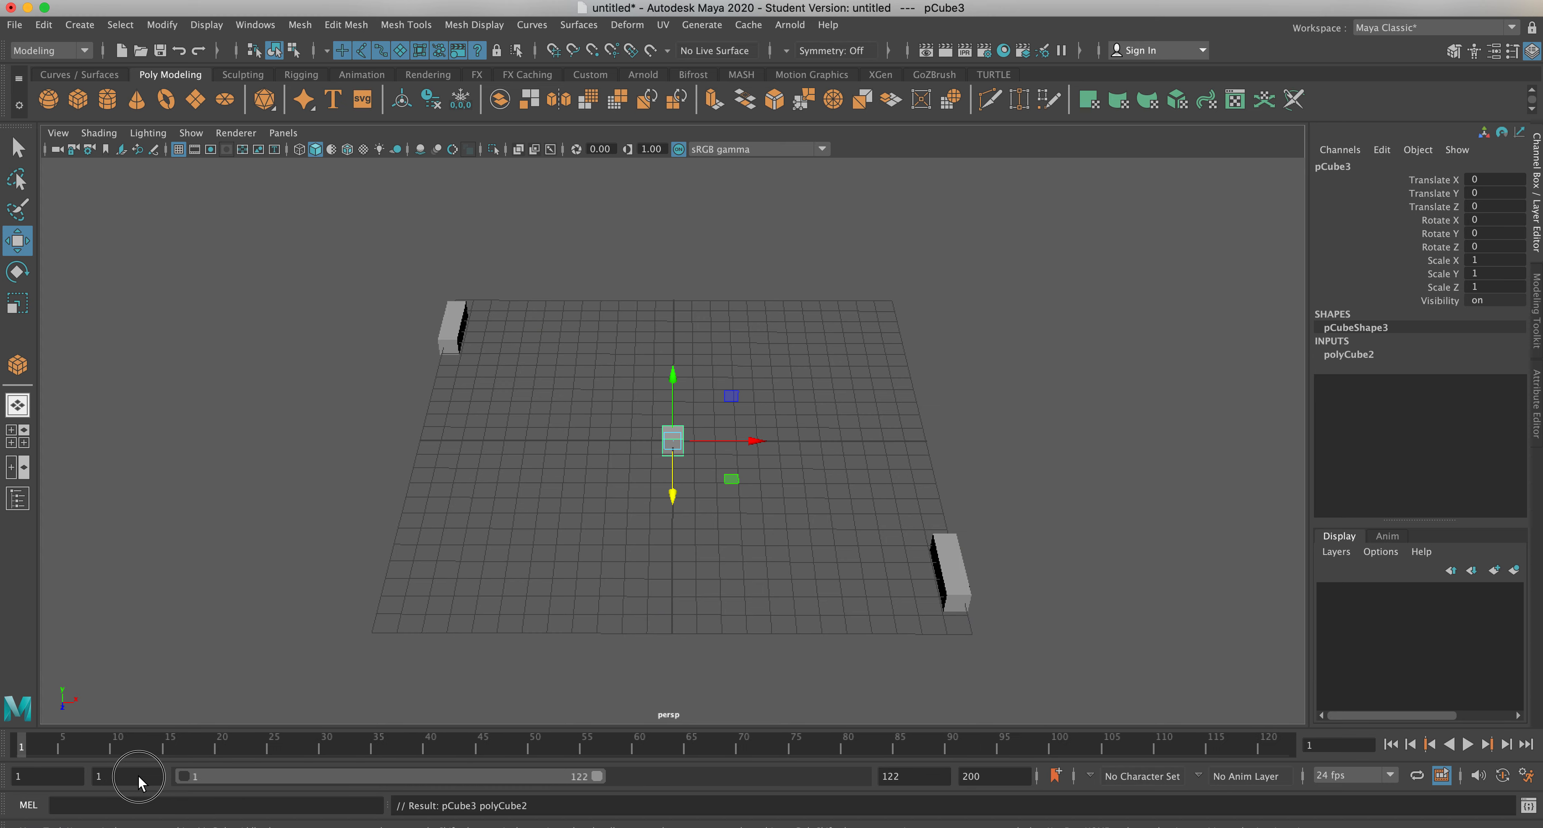
pyautogui.moveTo(591, 775); pyautogui.dragTo(530, 783)
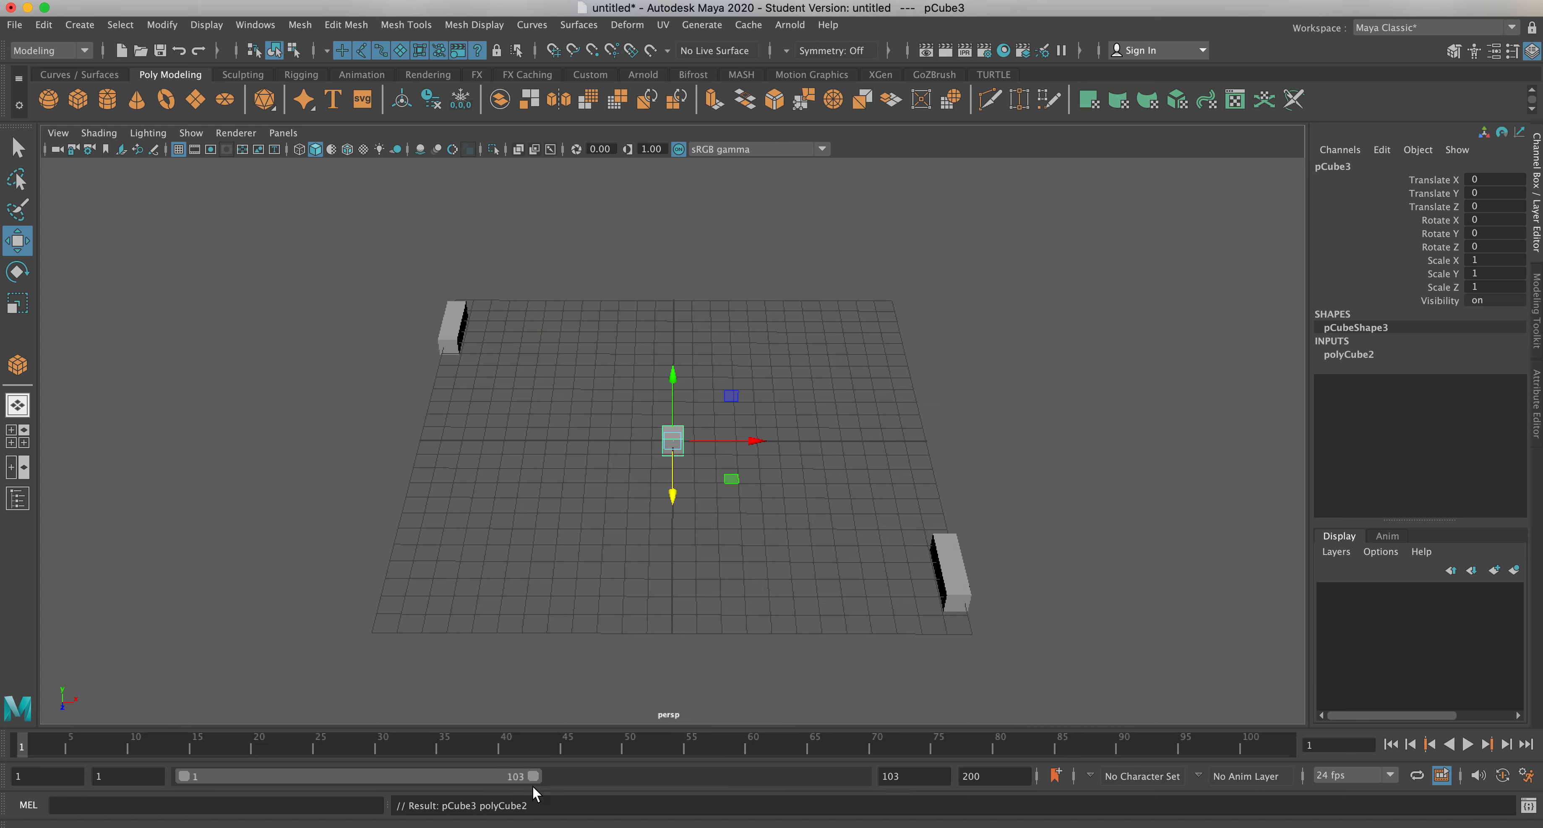
pyautogui.moveTo(417, 772); pyautogui.dragTo(199, 782)
# Key the ball cube's Translate X, Y and Z channels at frame 1.
pyautogui.click(1434, 181)
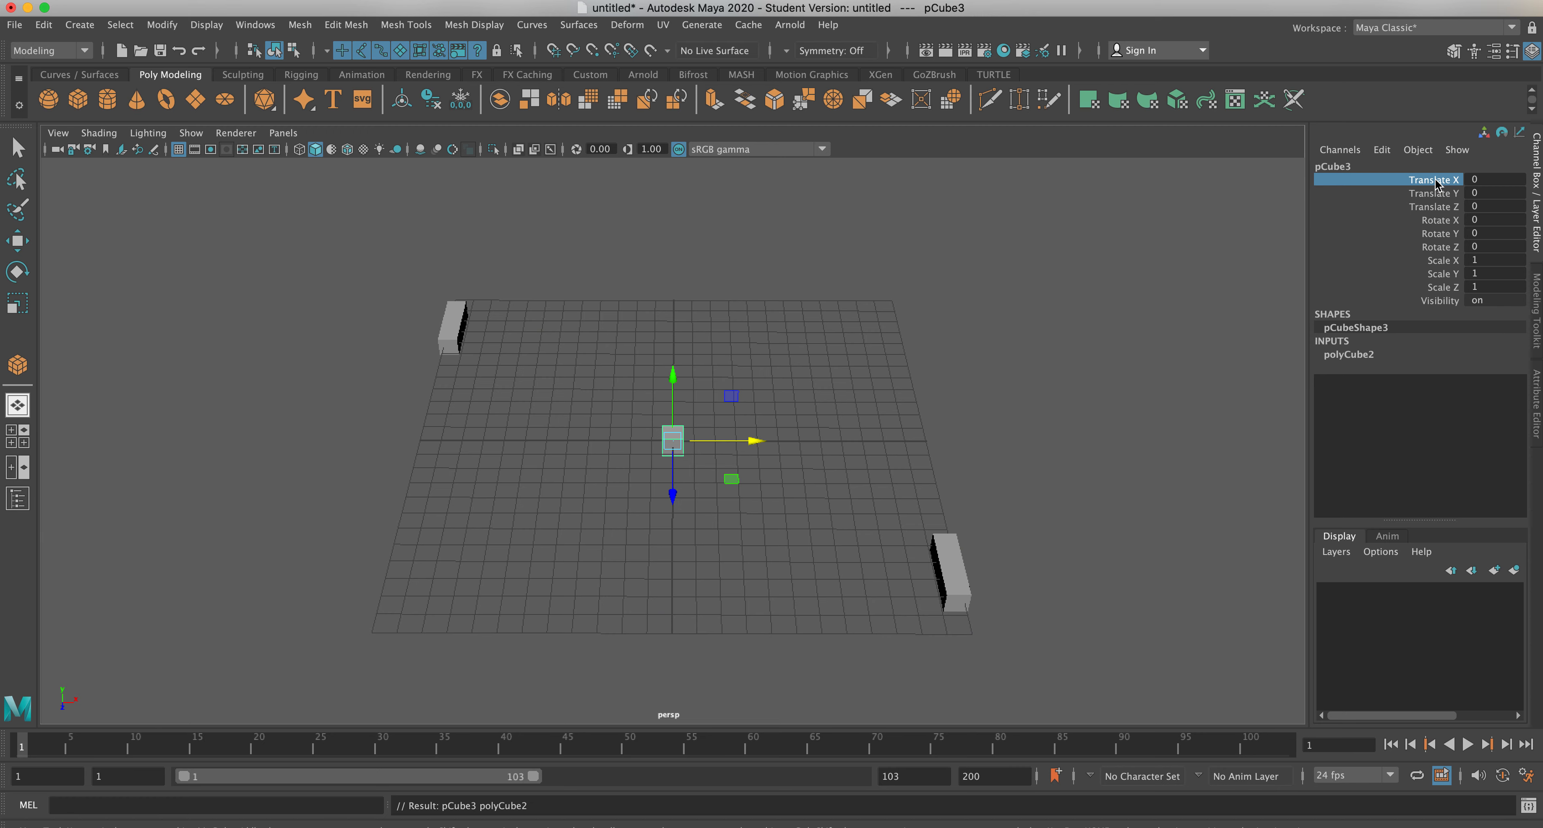
pyautogui.keyDown('shift'); pyautogui.click(1436, 207); pyautogui.keyUp('shift')
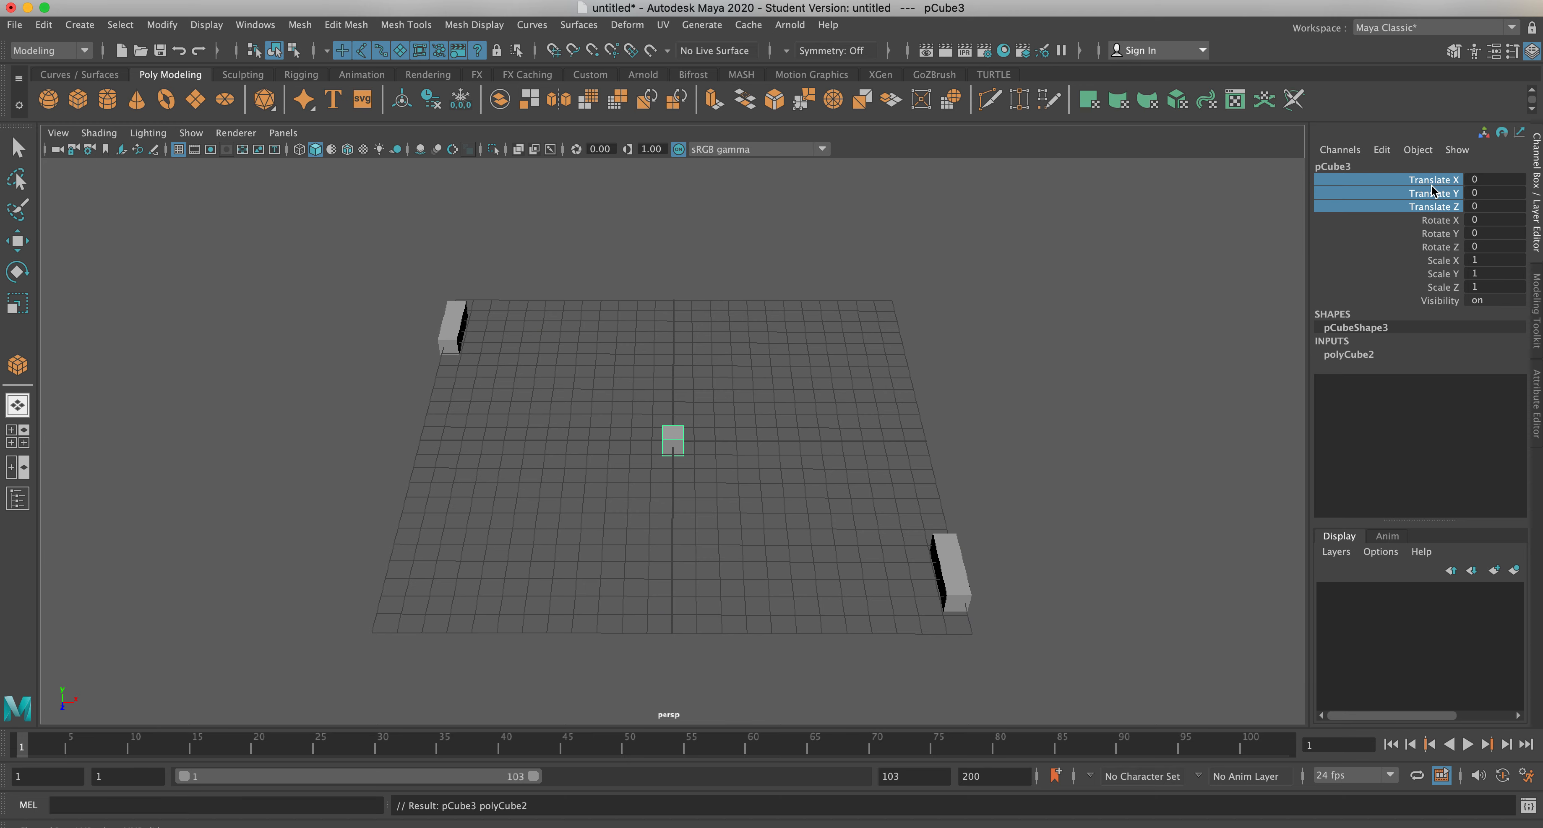
pyautogui.moveTo(1425, 182); pyautogui.dragTo(1424, 213, button='right')
pyautogui.click(454, 328)
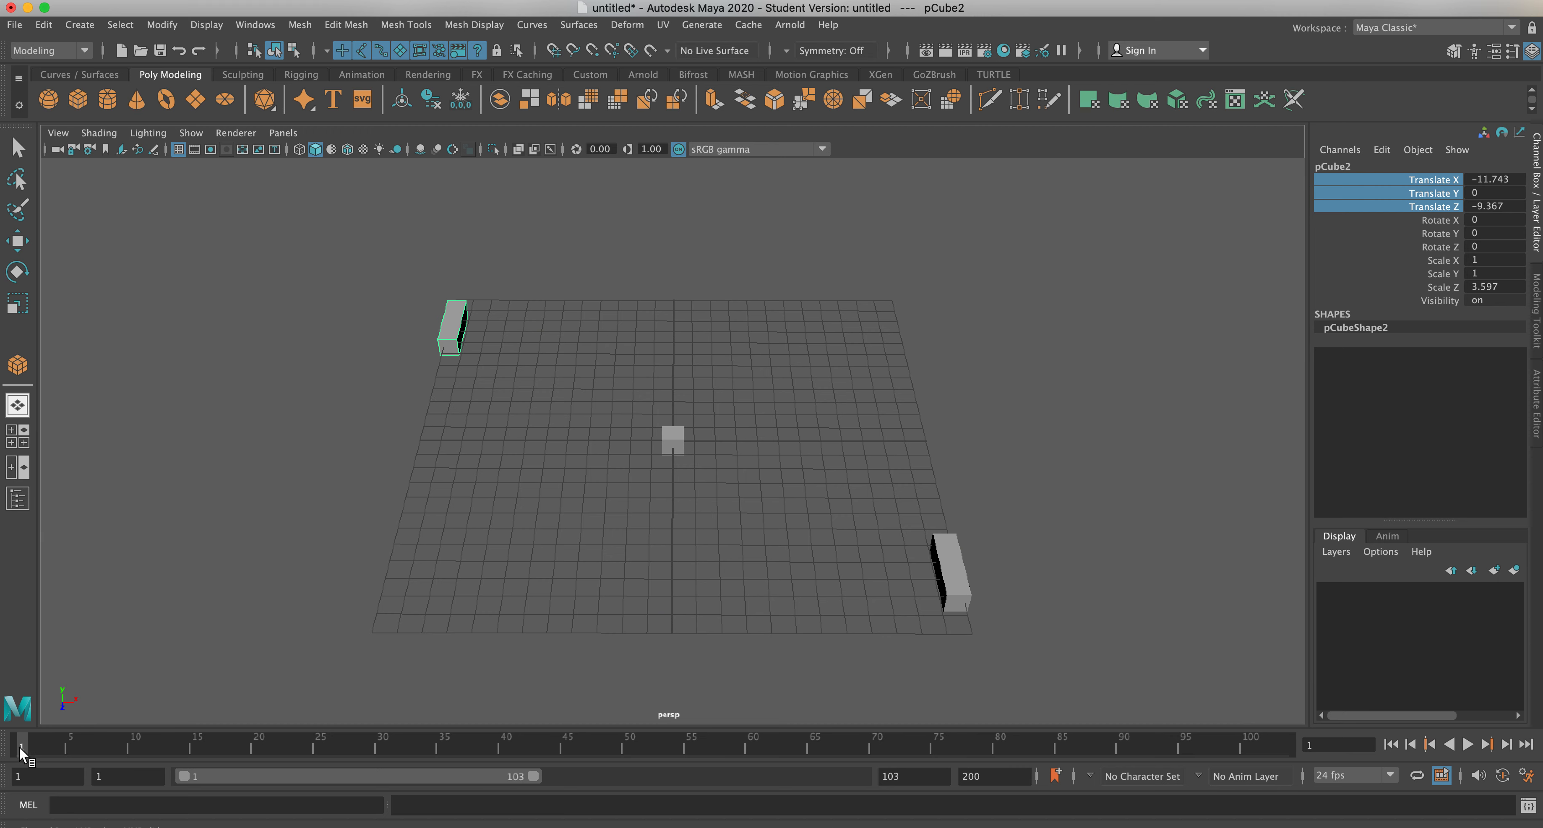
pyautogui.click(942, 590)
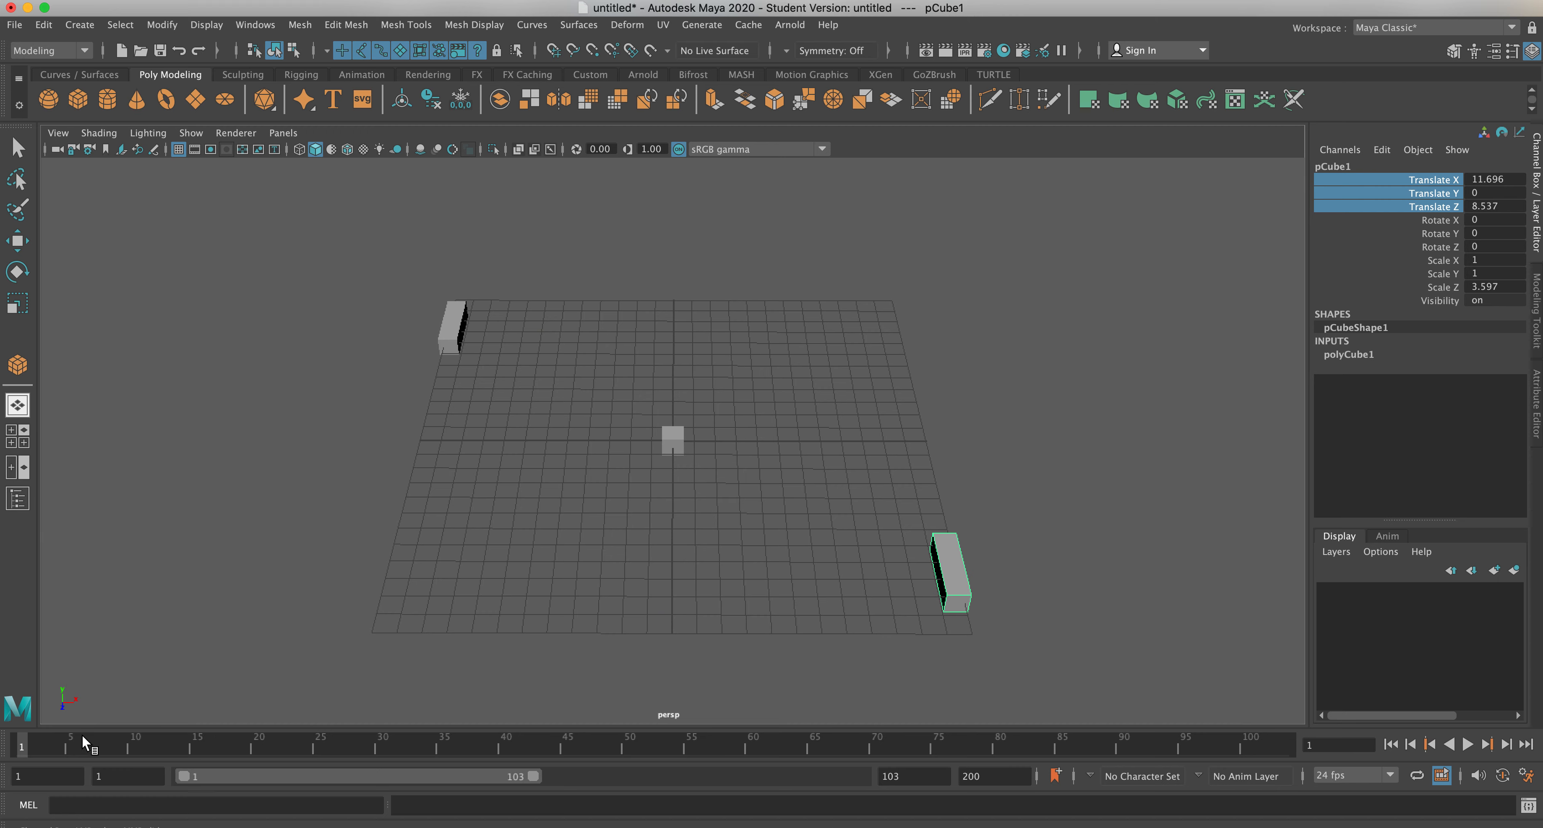
# At frame 12, move the ball cube to about -10.593 on X and key its three translate channels.
pyautogui.click(662, 433)
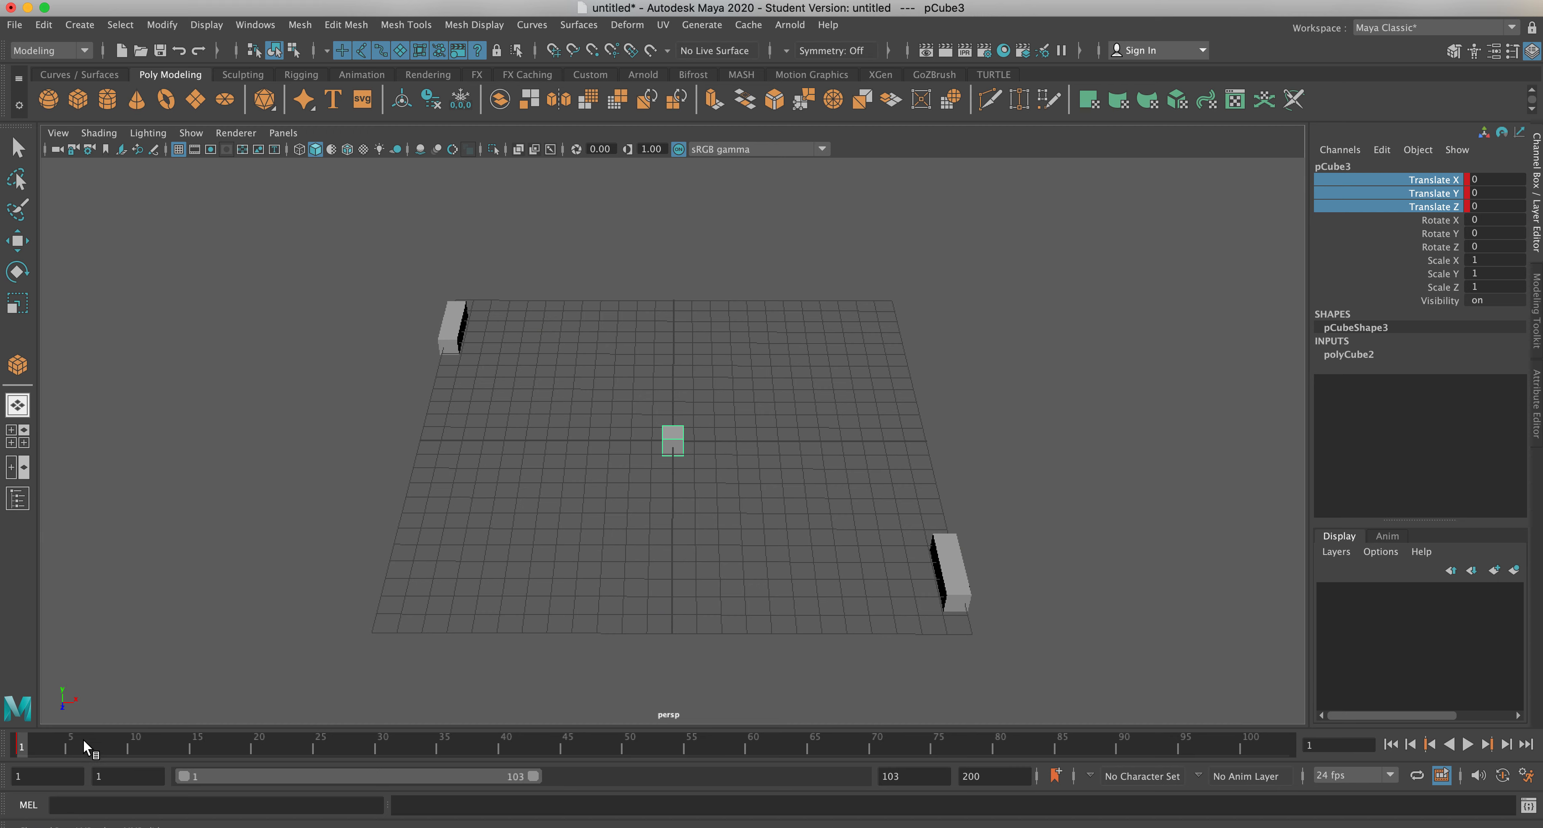
pyautogui.moveTo(127, 754)
pyautogui.mouseDown()
pyautogui.moveTo(167, 757)
pyautogui.moveTo(83, 743)
pyautogui.mouseUp()
pyautogui.click(18, 242)
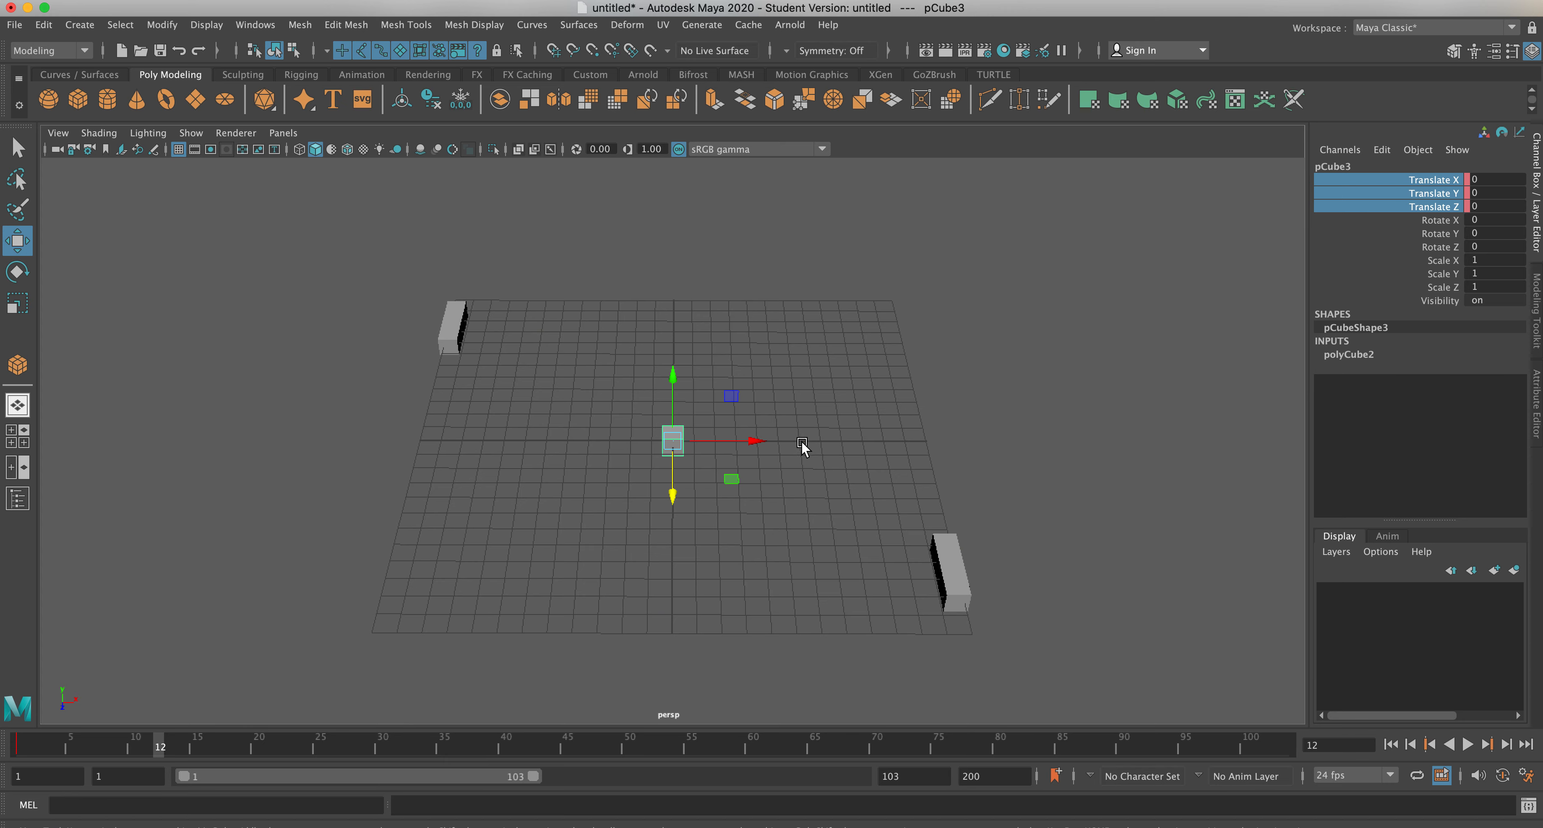
pyautogui.moveTo(764, 441); pyautogui.dragTo(542, 441)
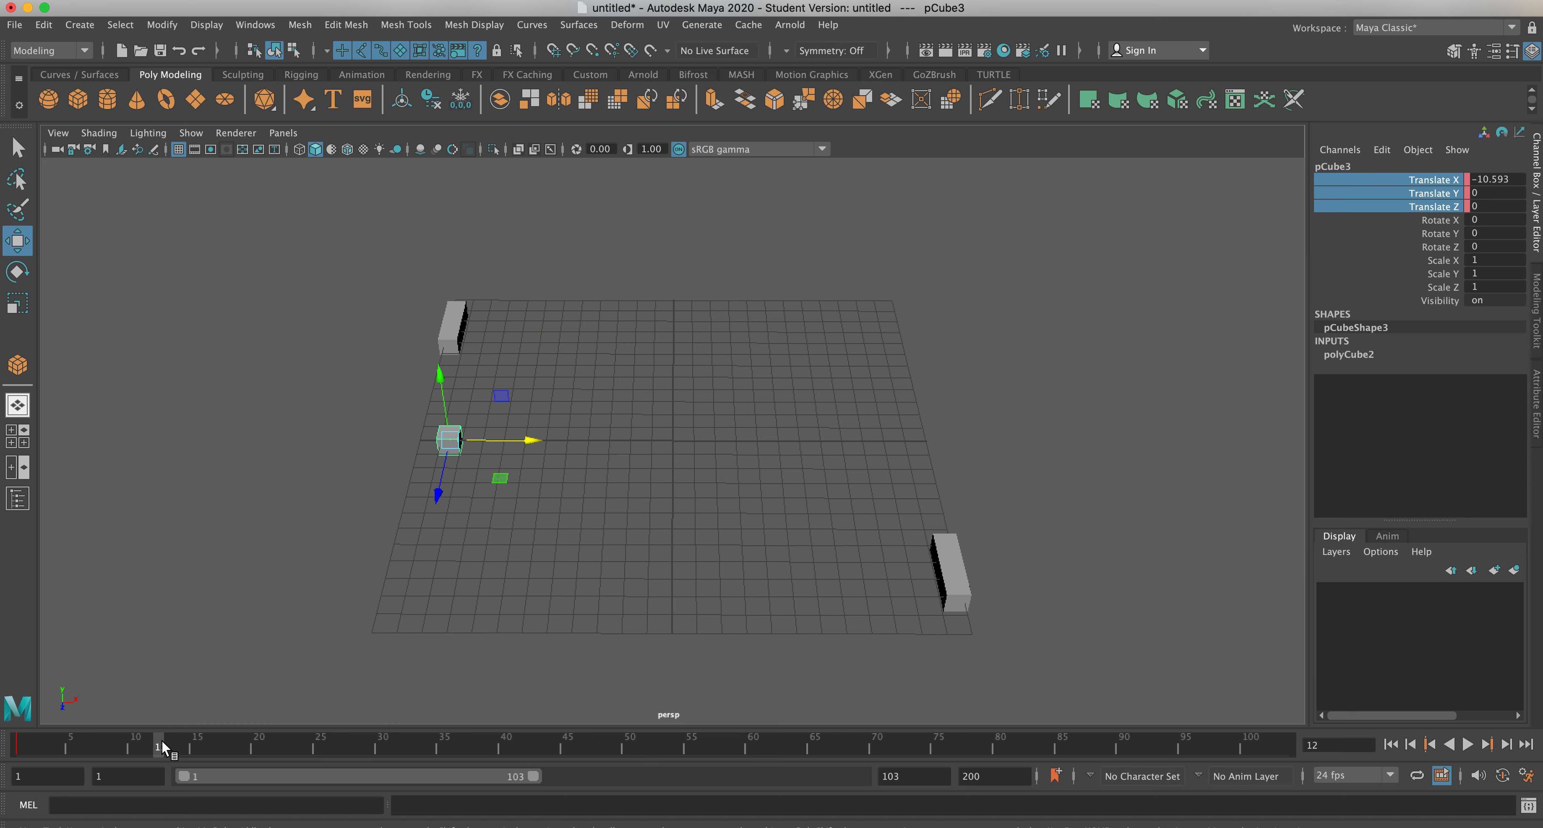
pyautogui.rightClick(1439, 305)
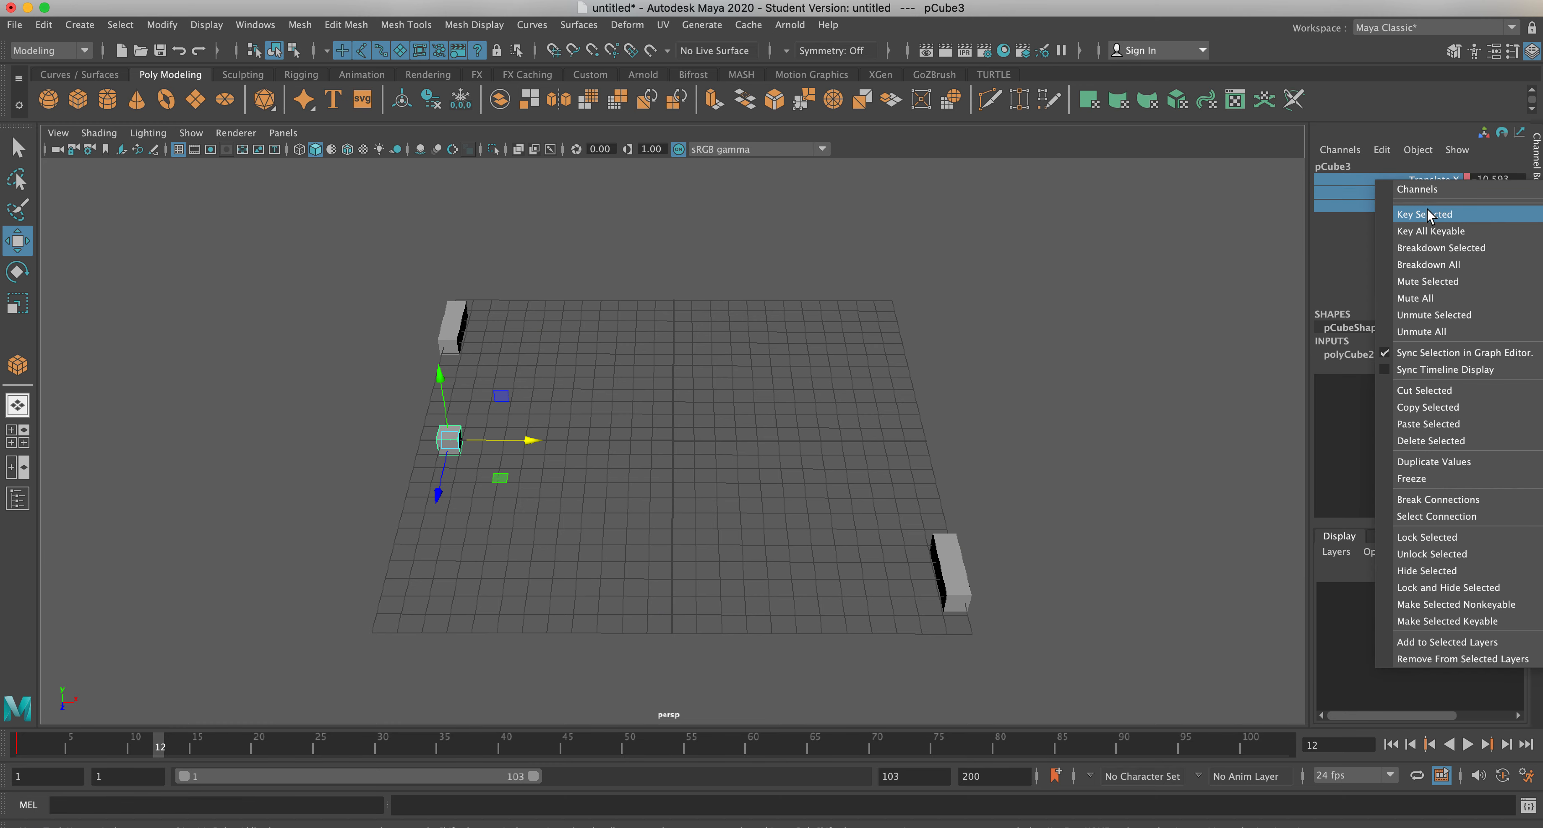
pyautogui.click(1441, 187)
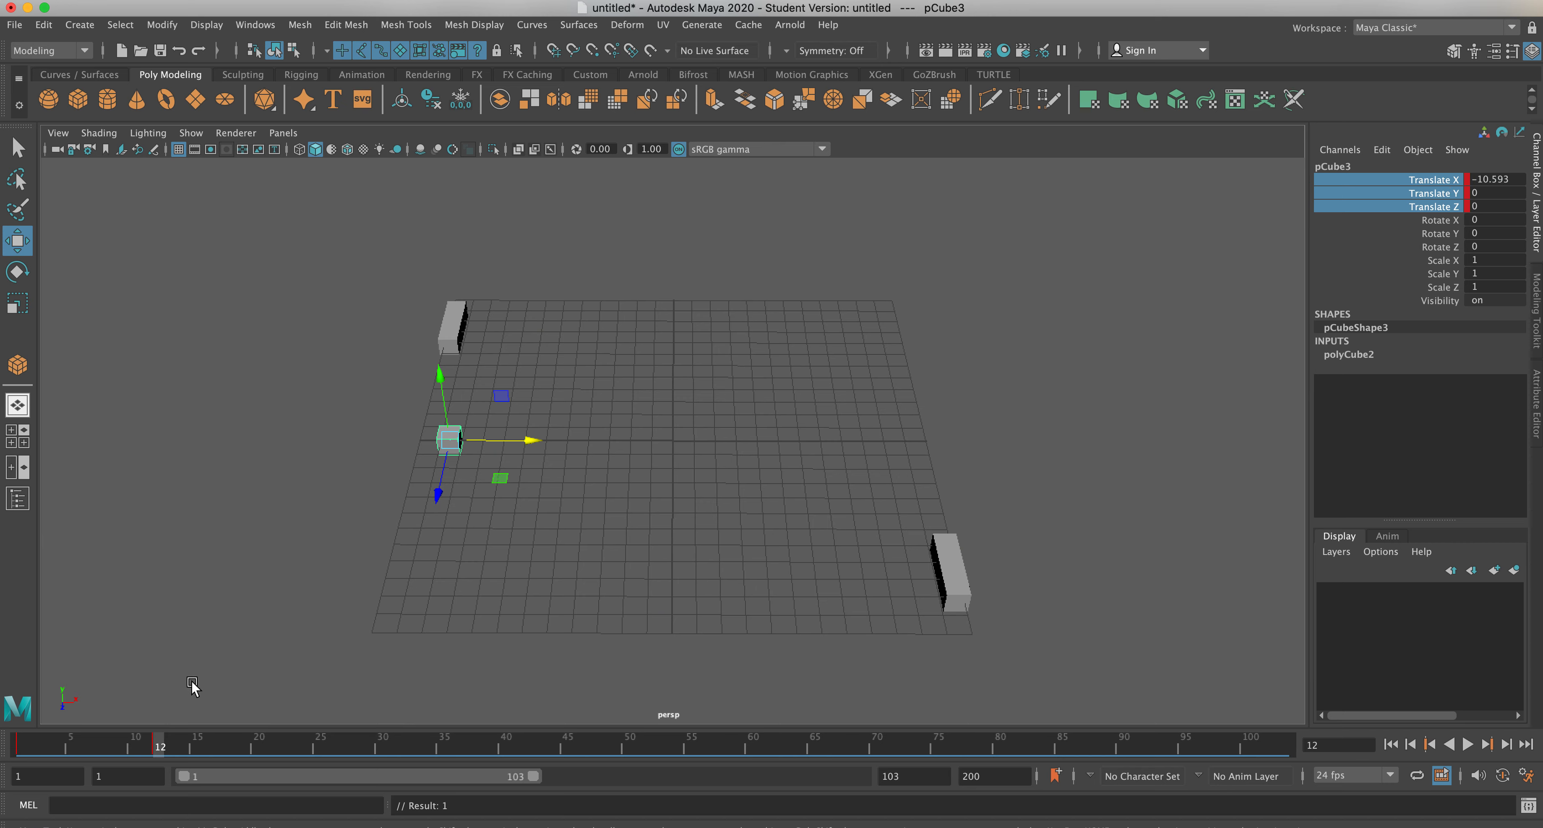
# Key the Translate X, Y and Z channels of the copied paddle, pCube2, at frame 1.
pyautogui.moveTo(159, 746)
pyautogui.mouseDown()
pyautogui.moveTo(21, 746)
pyautogui.moveTo(159, 747)
pyautogui.mouseUp()
pyautogui.click(442, 336)
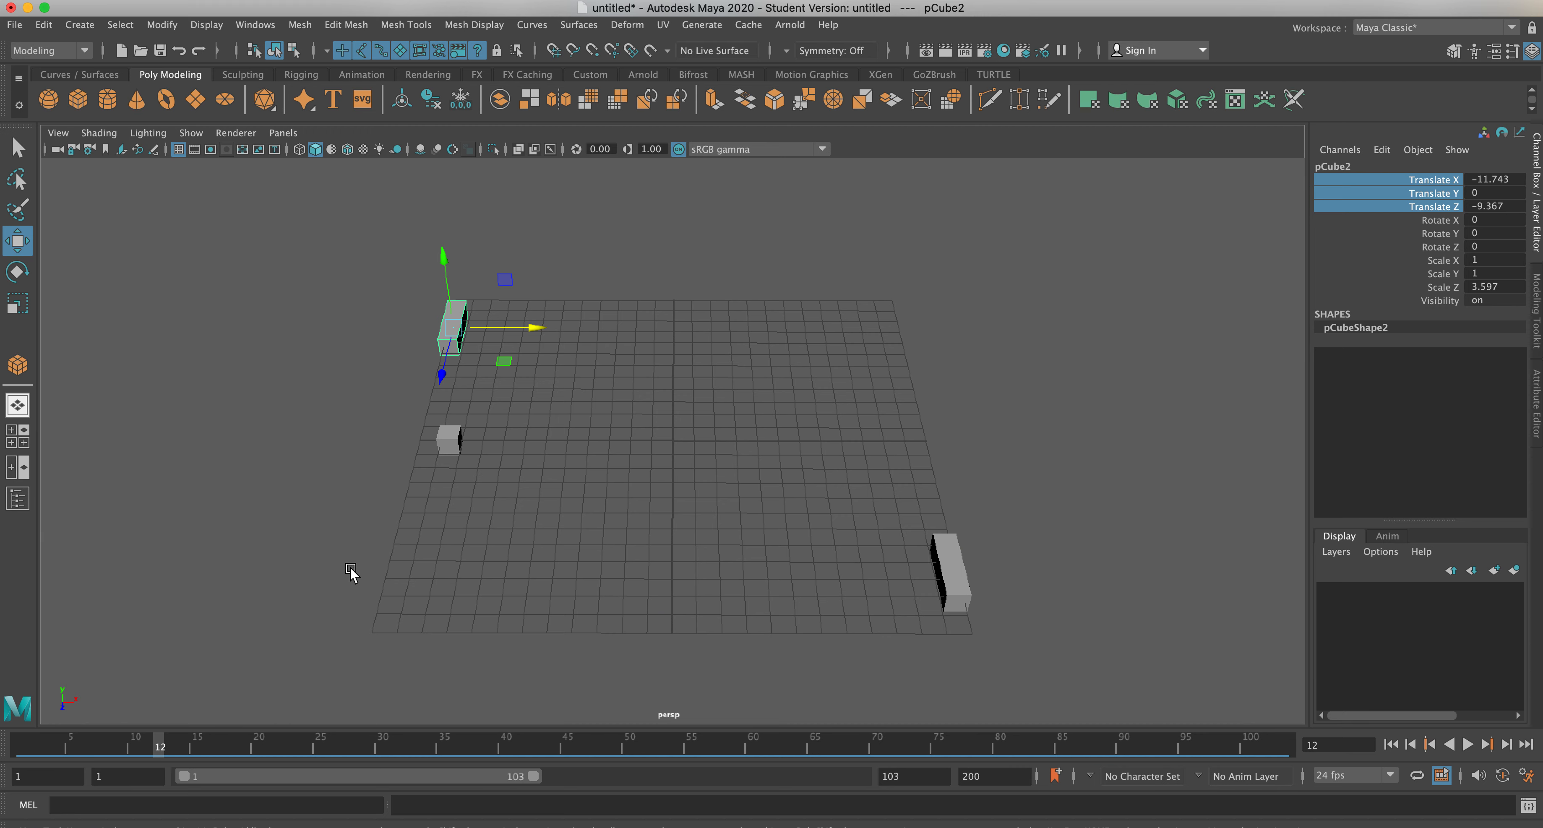
pyautogui.hotkey('alt', 'v')
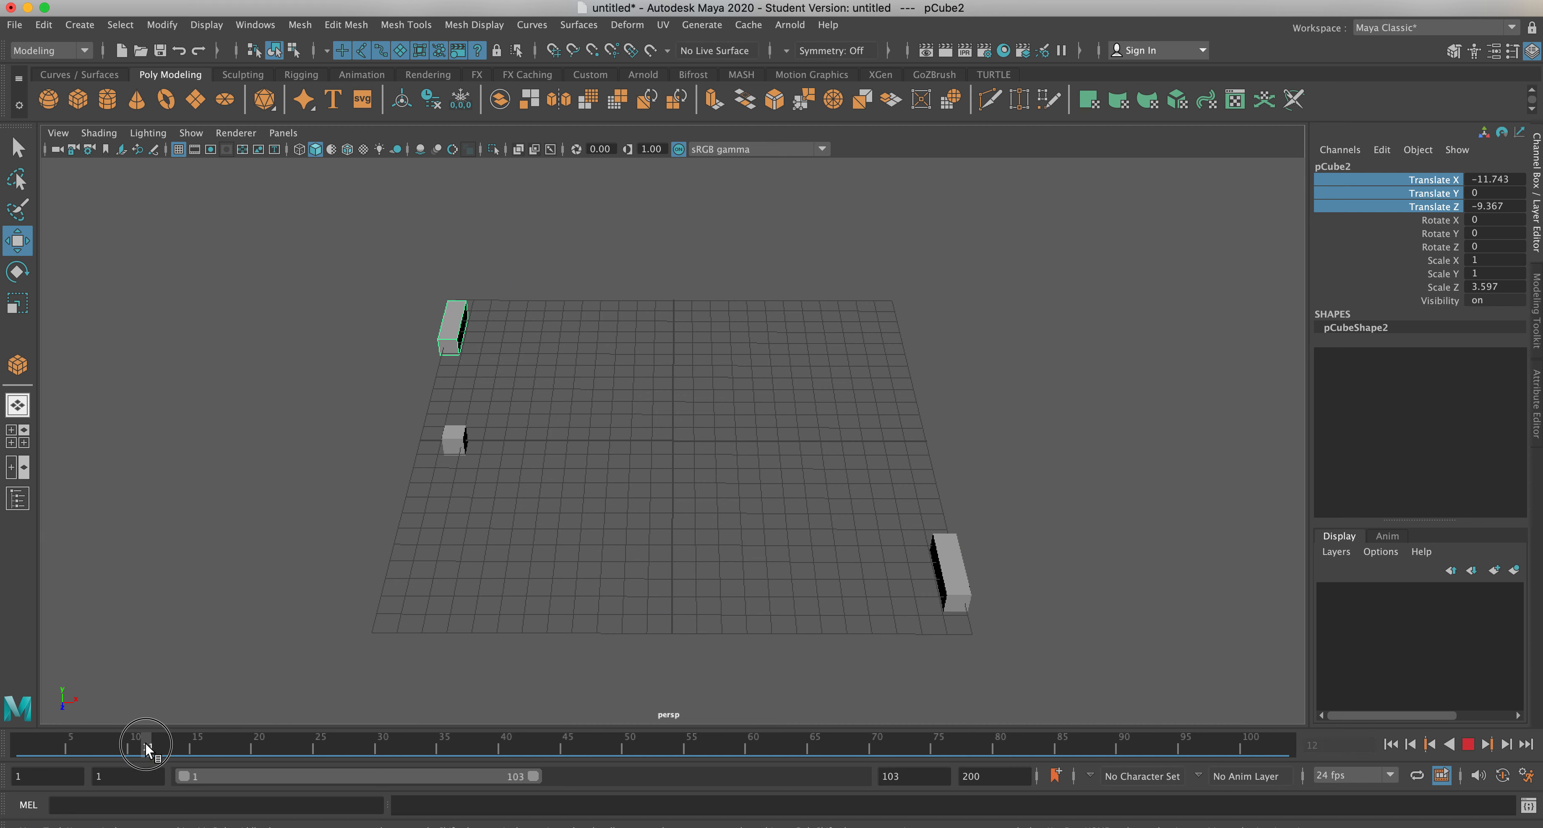
pyautogui.hotkey('alt', 'v')
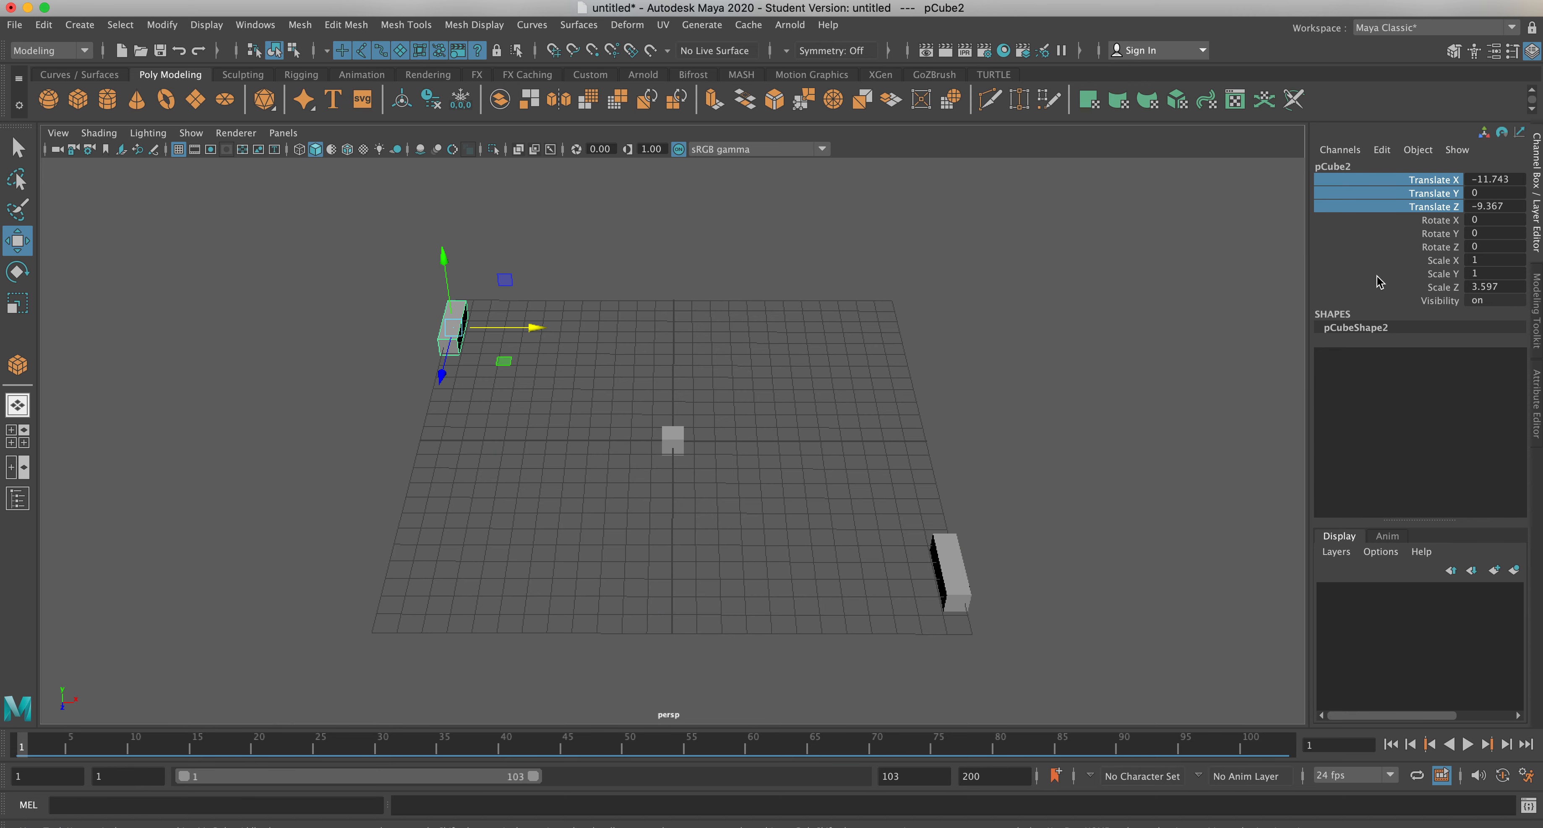
pyautogui.rightClick(1390, 267)
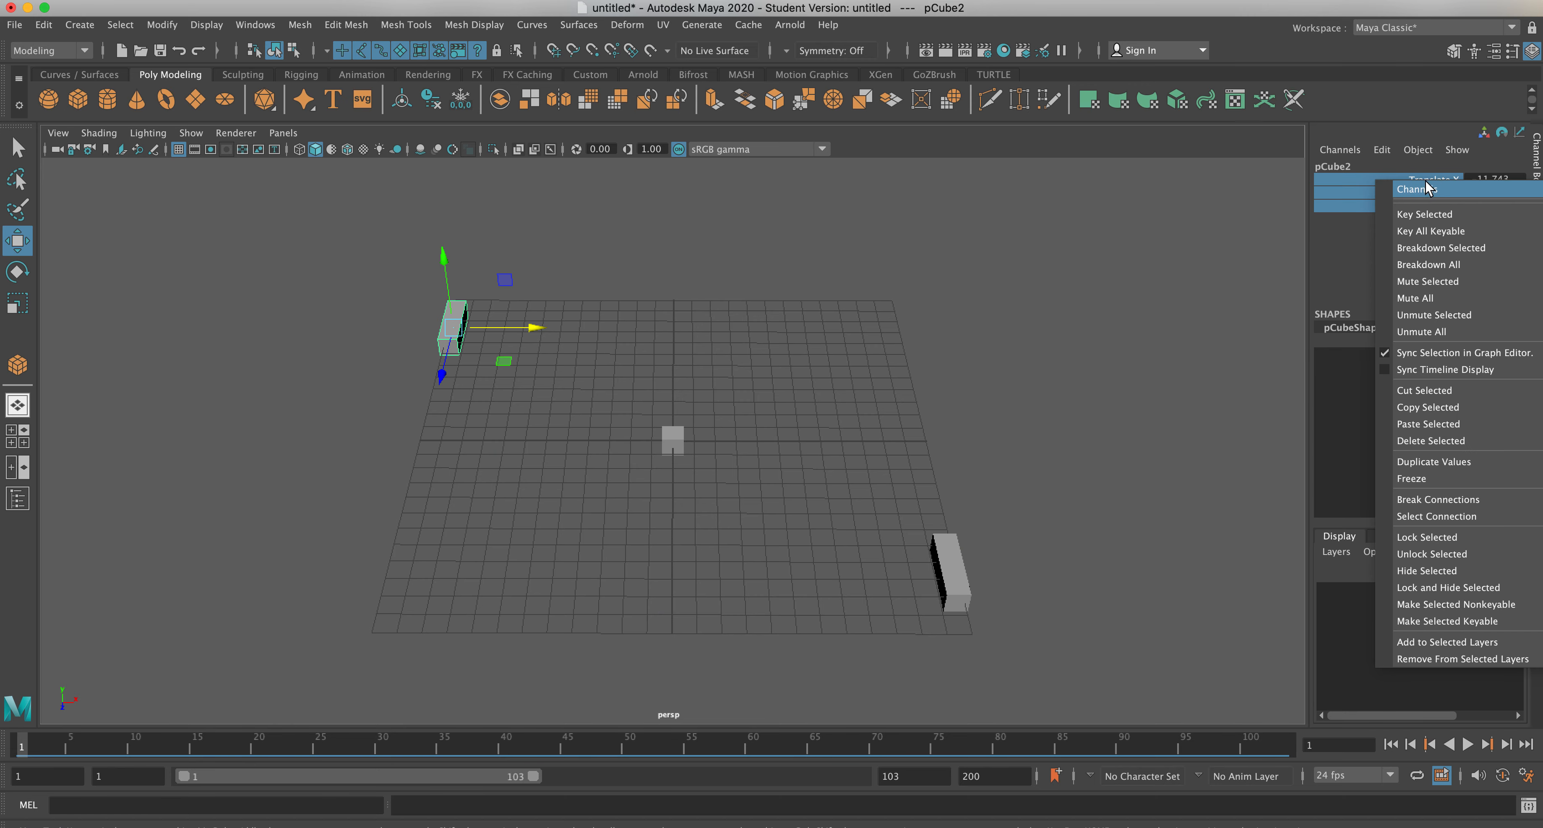
pyautogui.click(1426, 209)
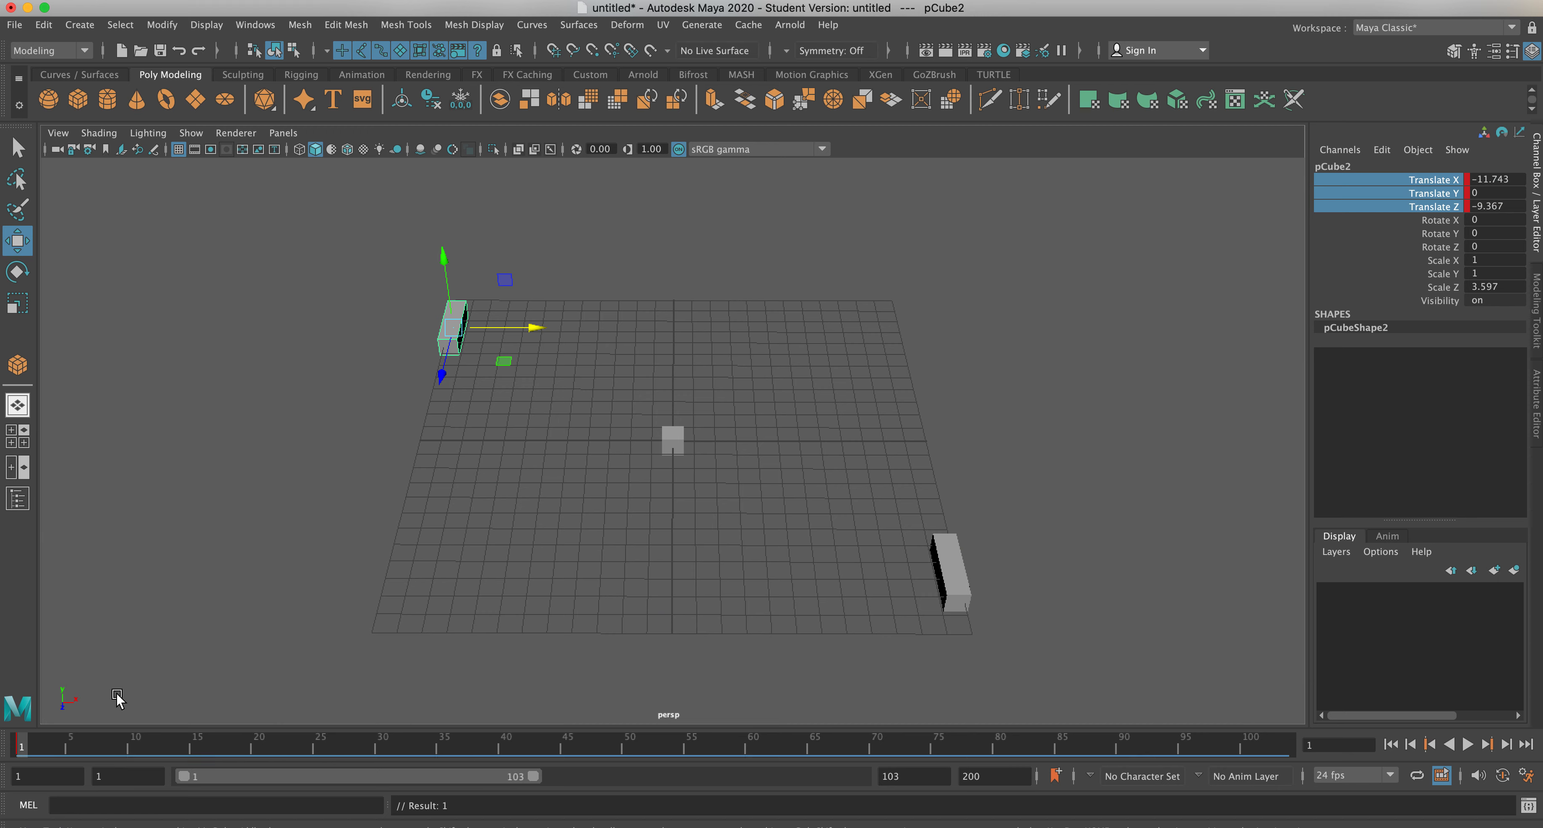
# At frame 12, move paddle pCube2 to about 1.396 on Z beside the ball, key its translate channels and preview the motion.
pyautogui.click(24, 748)
pyautogui.moveTo(24, 749); pyautogui.dragTo(160, 748)
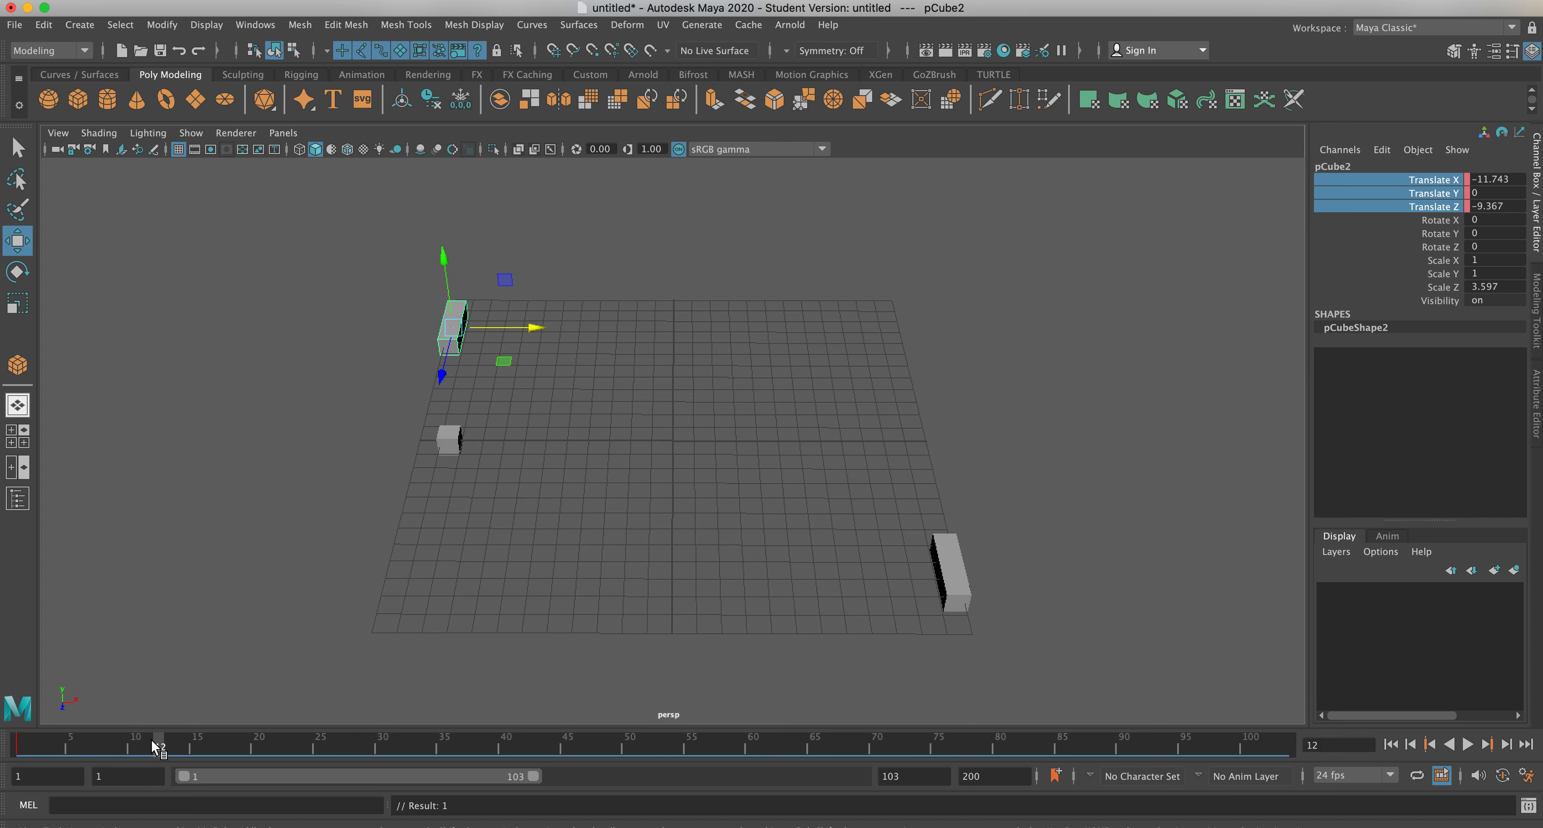
pyautogui.moveTo(443, 375); pyautogui.dragTo(387, 509)
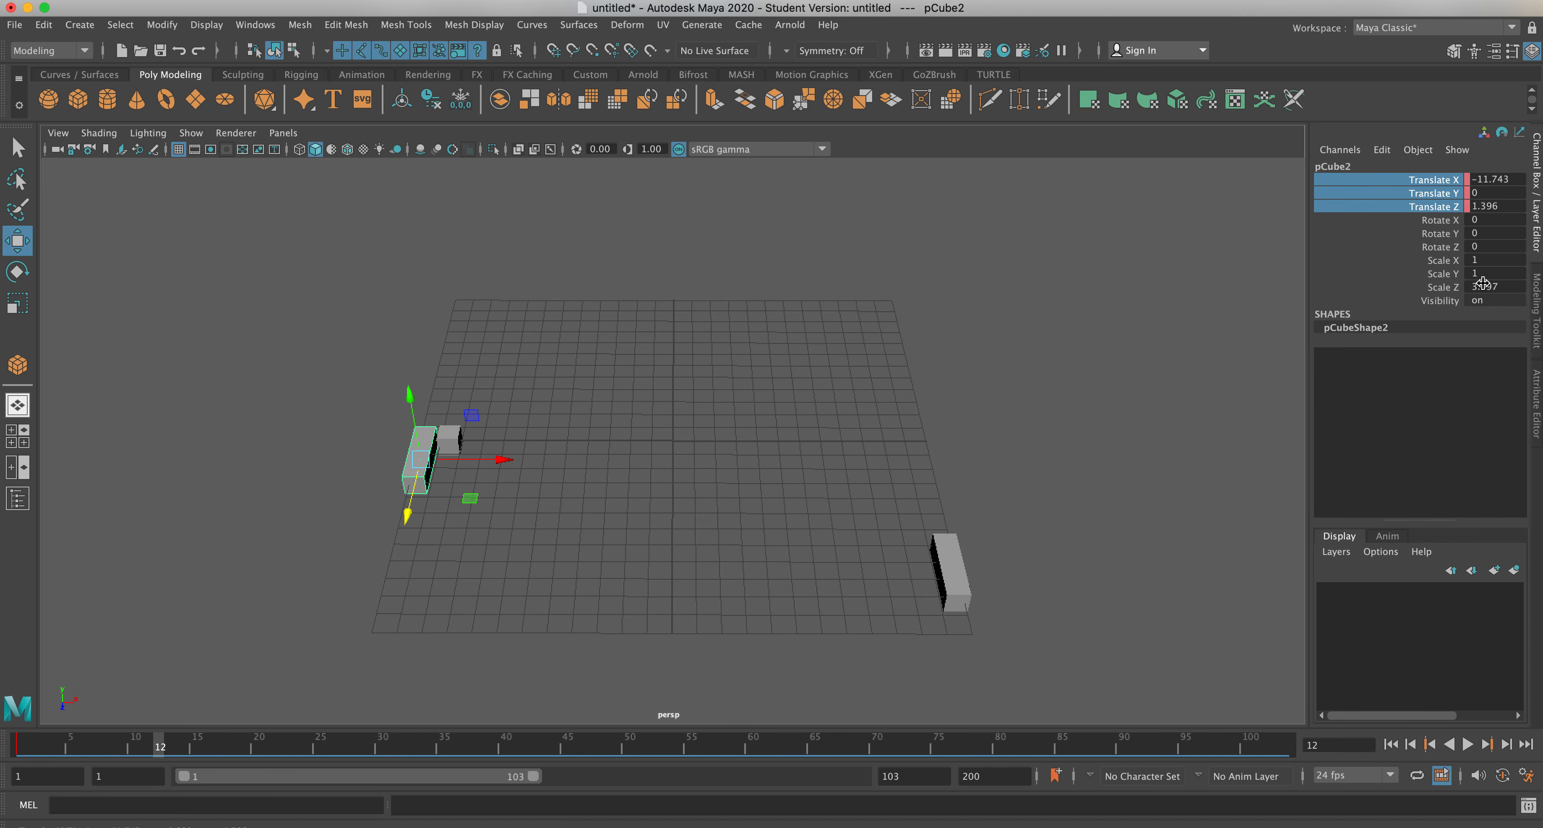
pyautogui.rightClick(1371, 179)
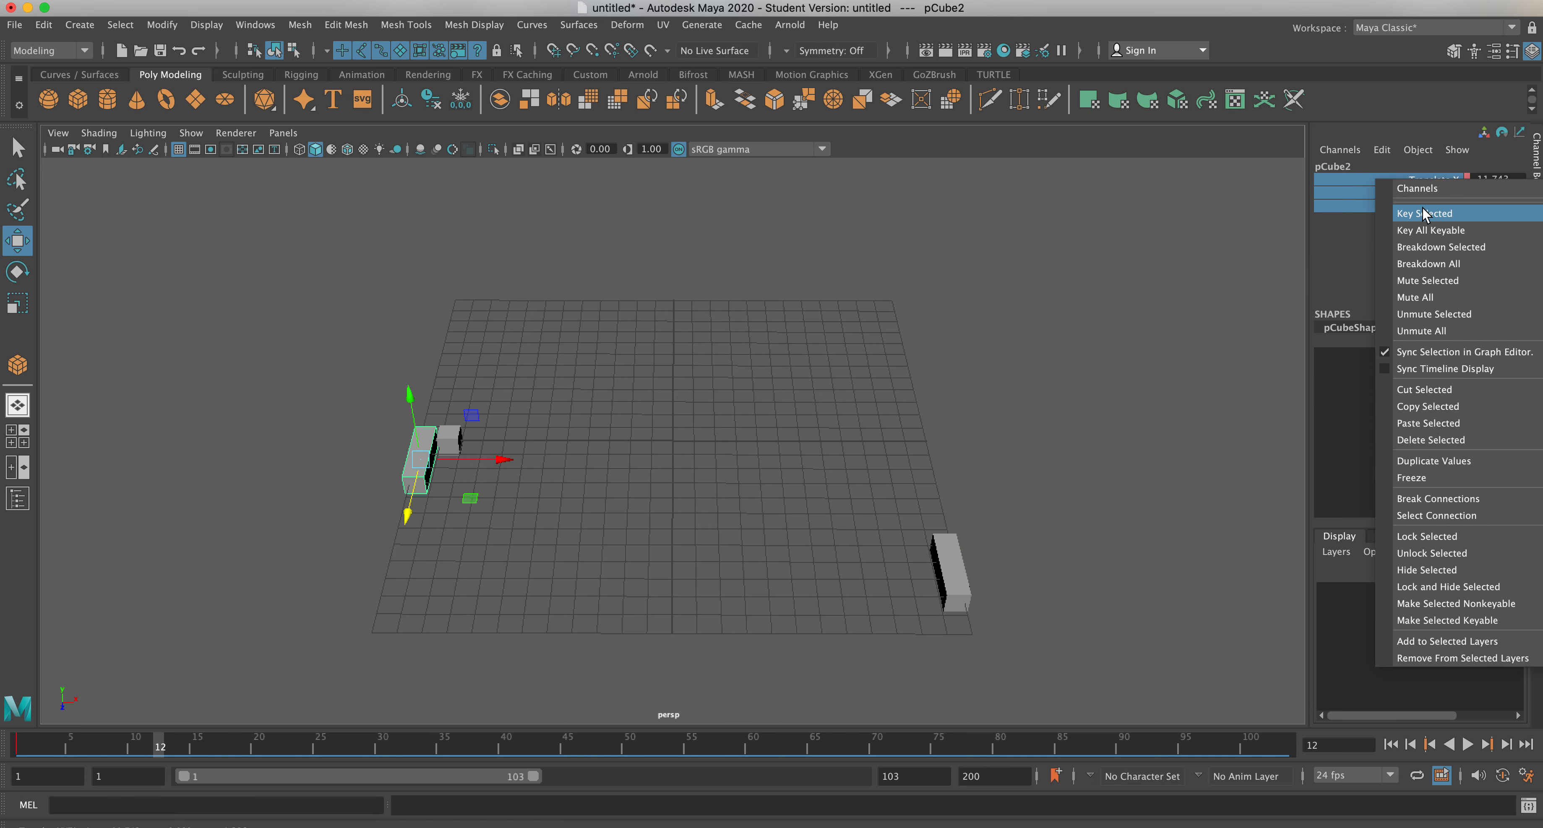
pyautogui.click(1458, 207)
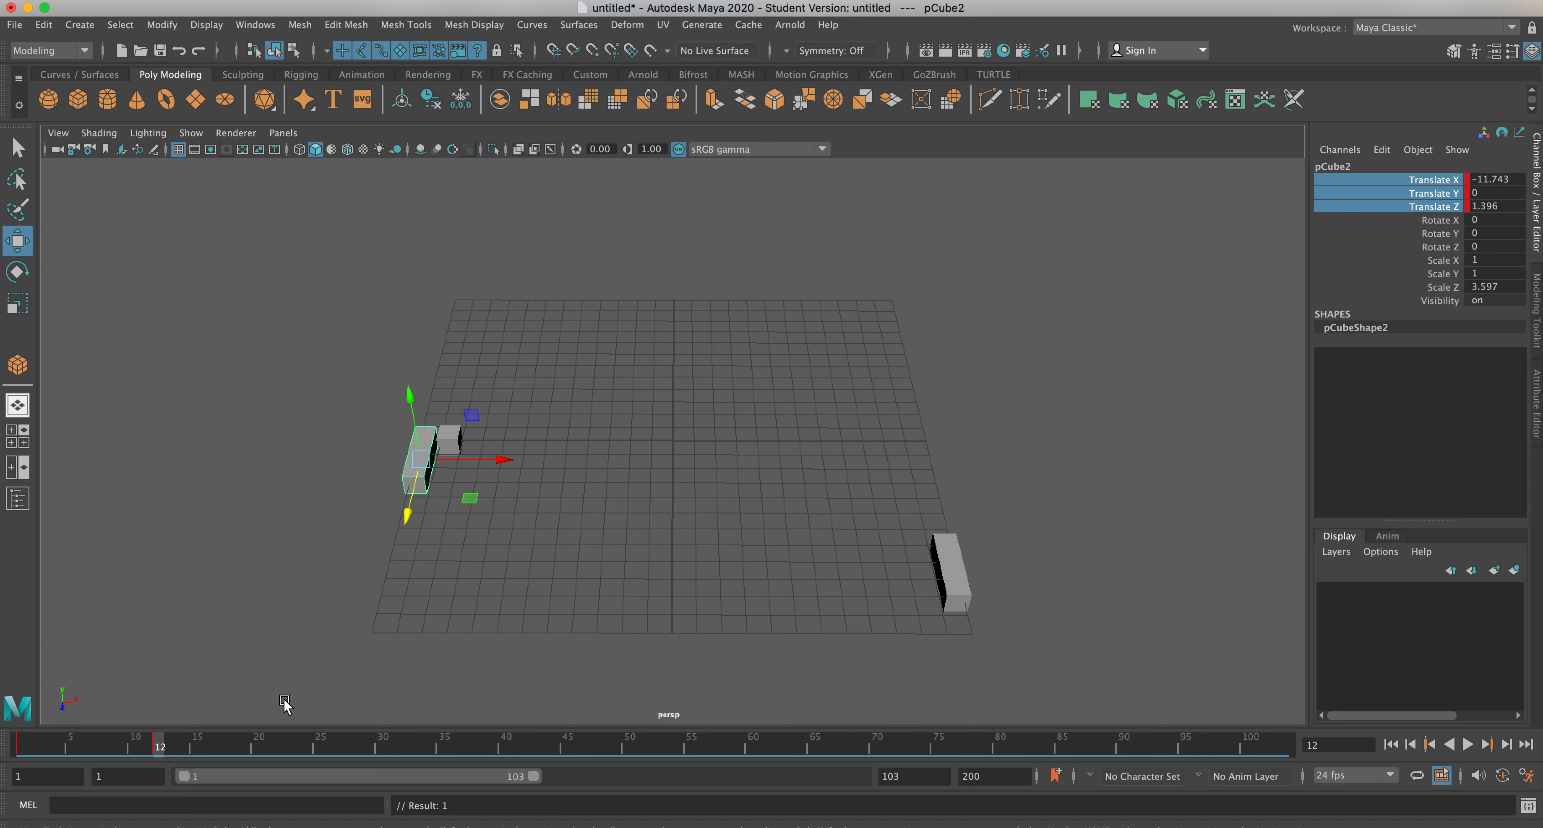
pyautogui.moveTo(161, 743)
pyautogui.mouseDown()
pyautogui.moveTo(2, 742)
pyautogui.moveTo(157, 760)
pyautogui.moveTo(17, 756)
pyautogui.moveTo(165, 761)
pyautogui.mouseUp()
pyautogui.hotkey('alt', 'v')
# At frame 24, move the ball cube to about X 10.591, Z -11.052 and key its three translate channels.
pyautogui.click(306, 744)
pyautogui.click(452, 440)
pyautogui.moveTo(524, 442); pyautogui.dragTo(885, 349)
pyautogui.rightClick(947, 318)
pyautogui.moveTo(955, 311); pyautogui.dragTo(951, 312)
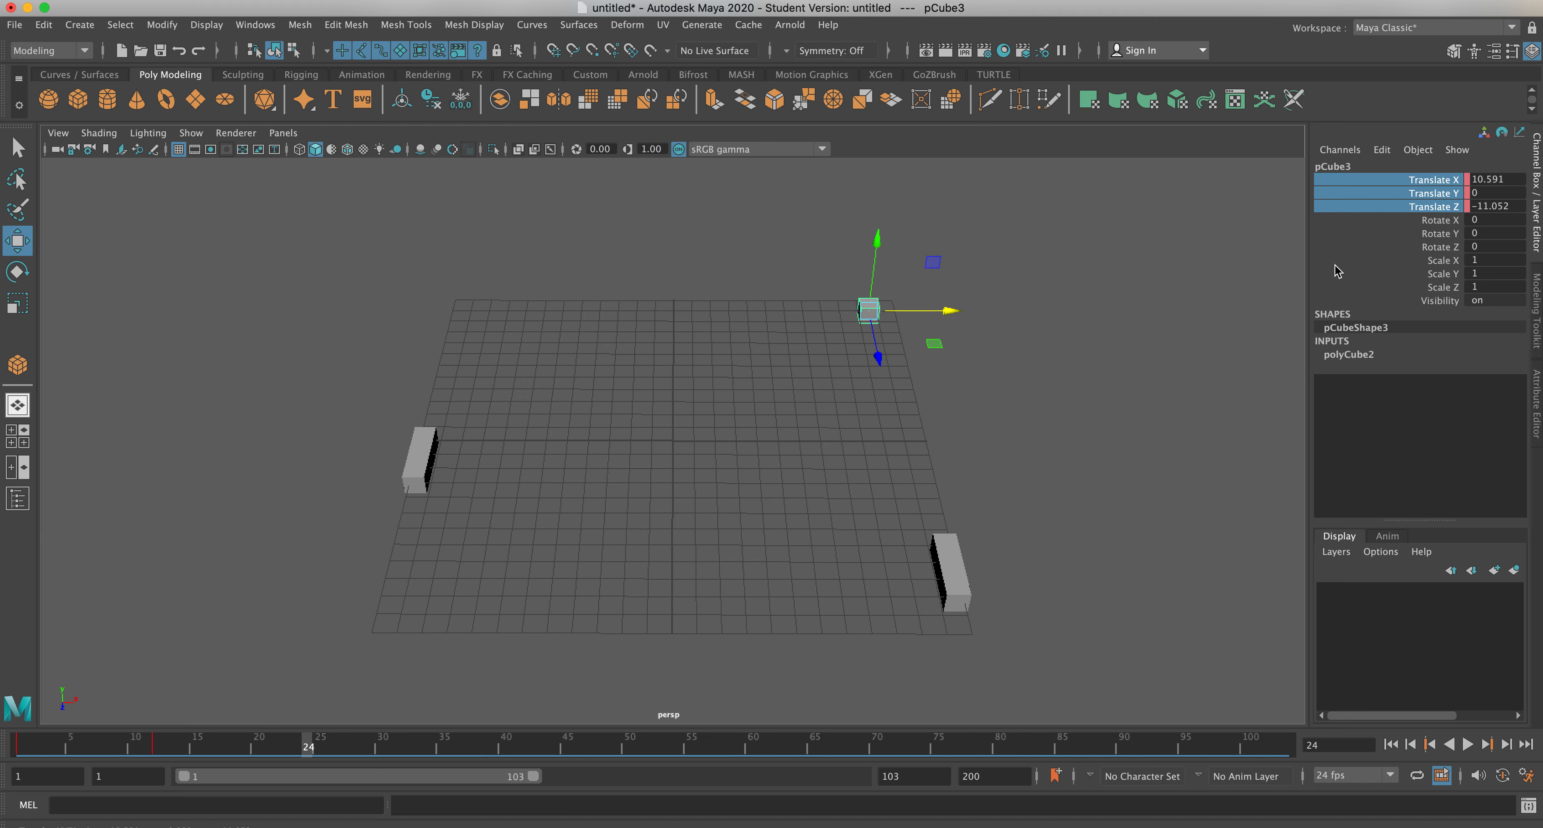
pyautogui.rightClick(1432, 182)
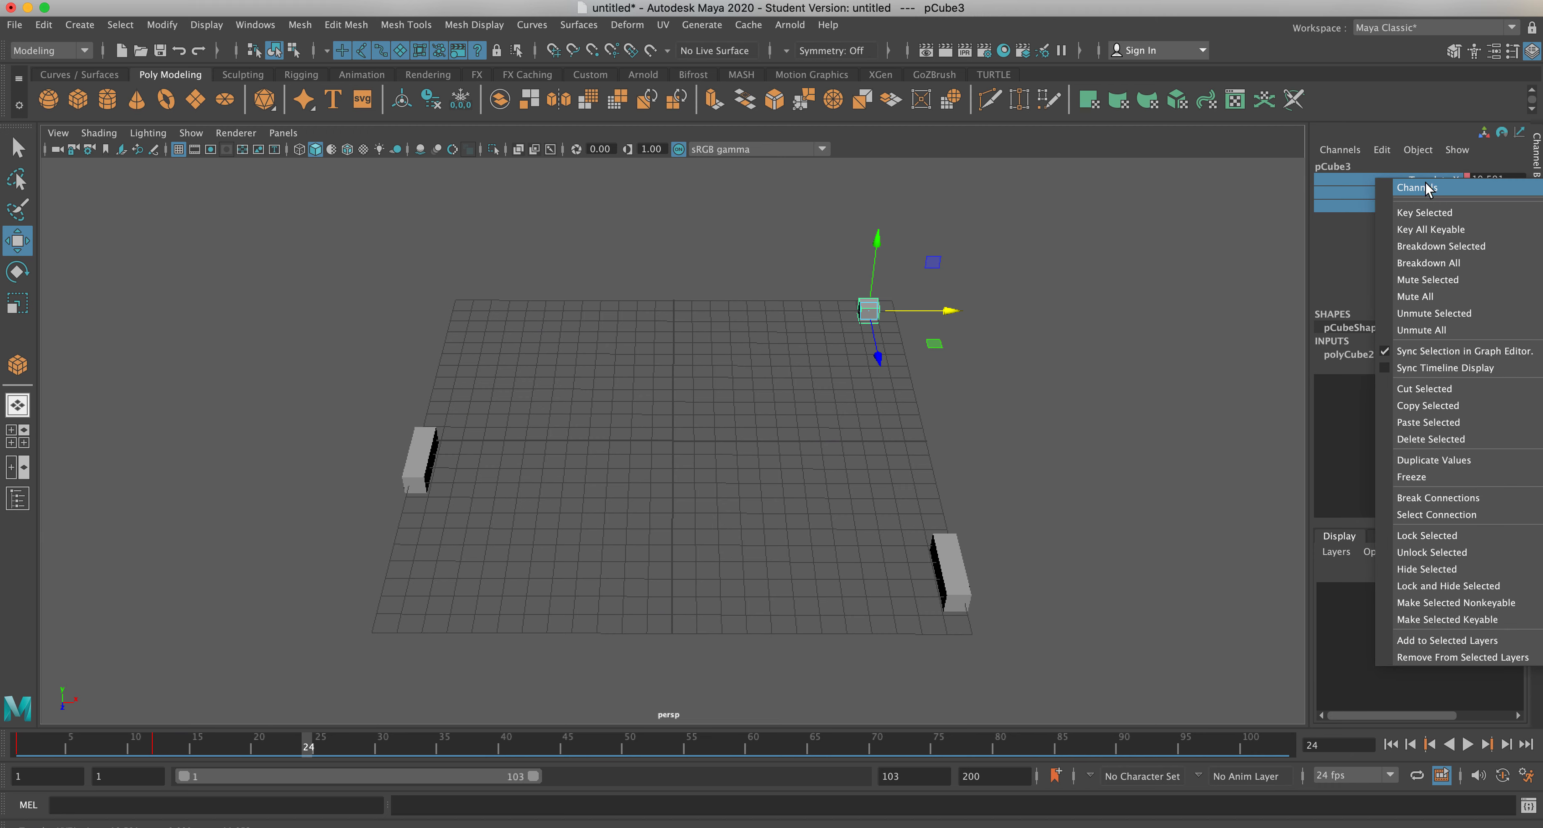
pyautogui.click(1428, 212)
pyautogui.moveTo(309, 749)
pyautogui.mouseDown()
pyautogui.moveTo(18, 743)
pyautogui.moveTo(350, 745)
pyautogui.moveTo(306, 757)
pyautogui.mouseUp()
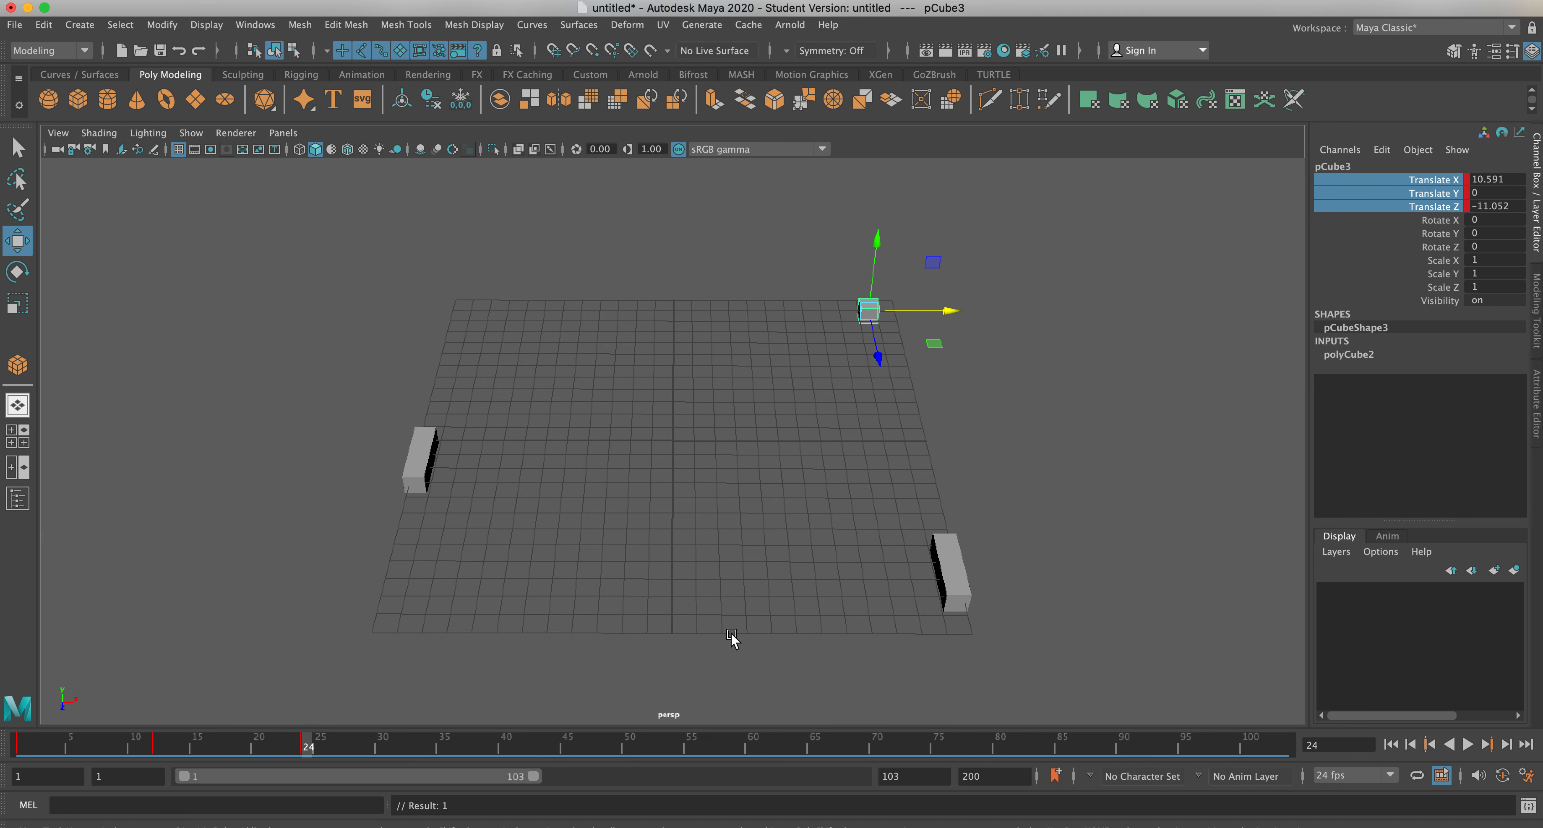
# Key the Translate X, Y and Z channels of the original paddle, pCube1, at its starting position on frame 15.
pyautogui.click(942, 558)
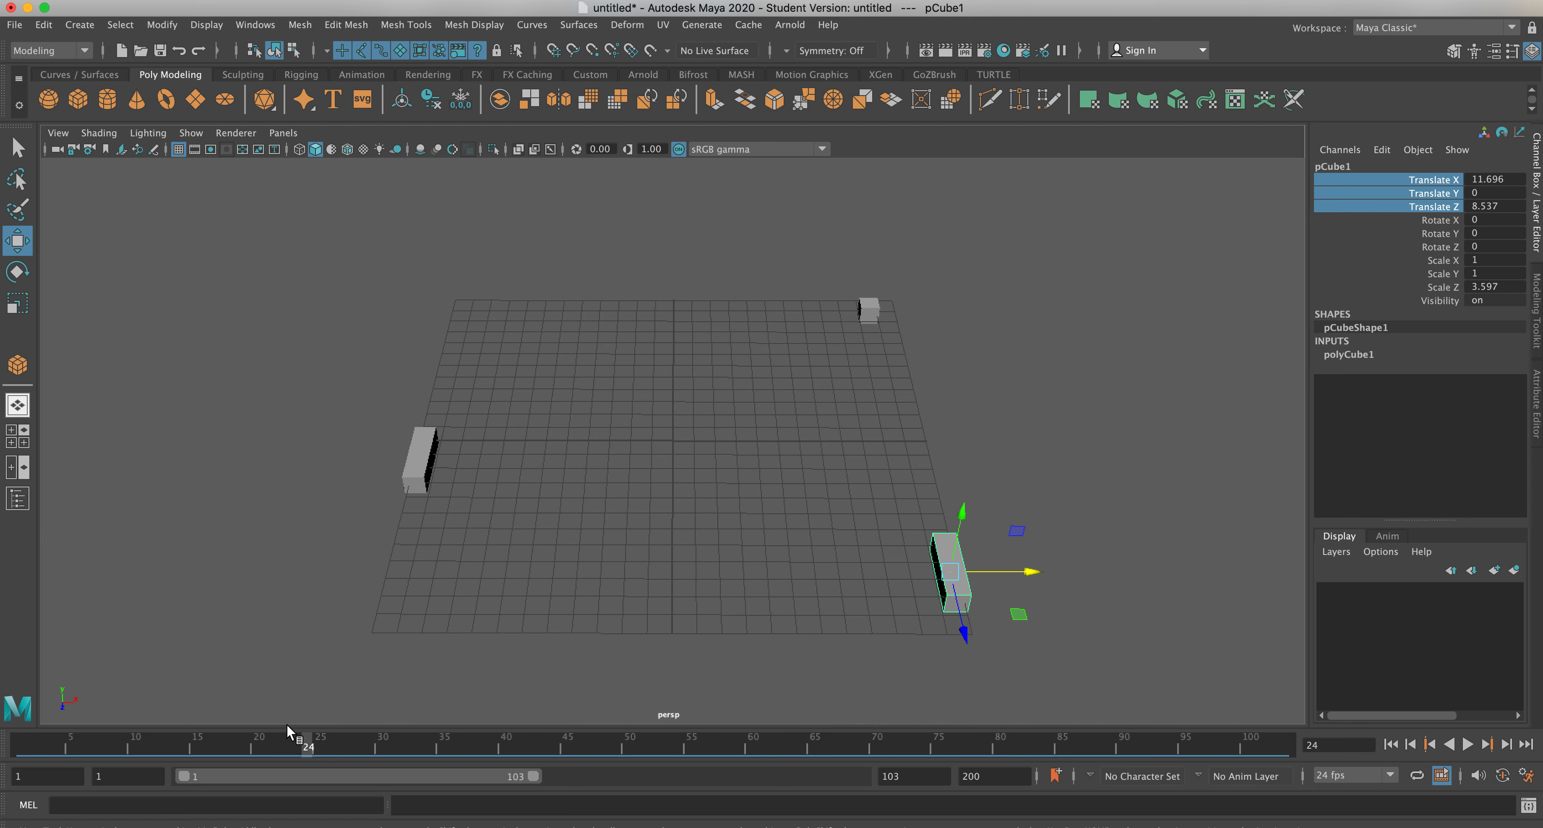
pyautogui.moveTo(309, 746); pyautogui.dragTo(195, 754)
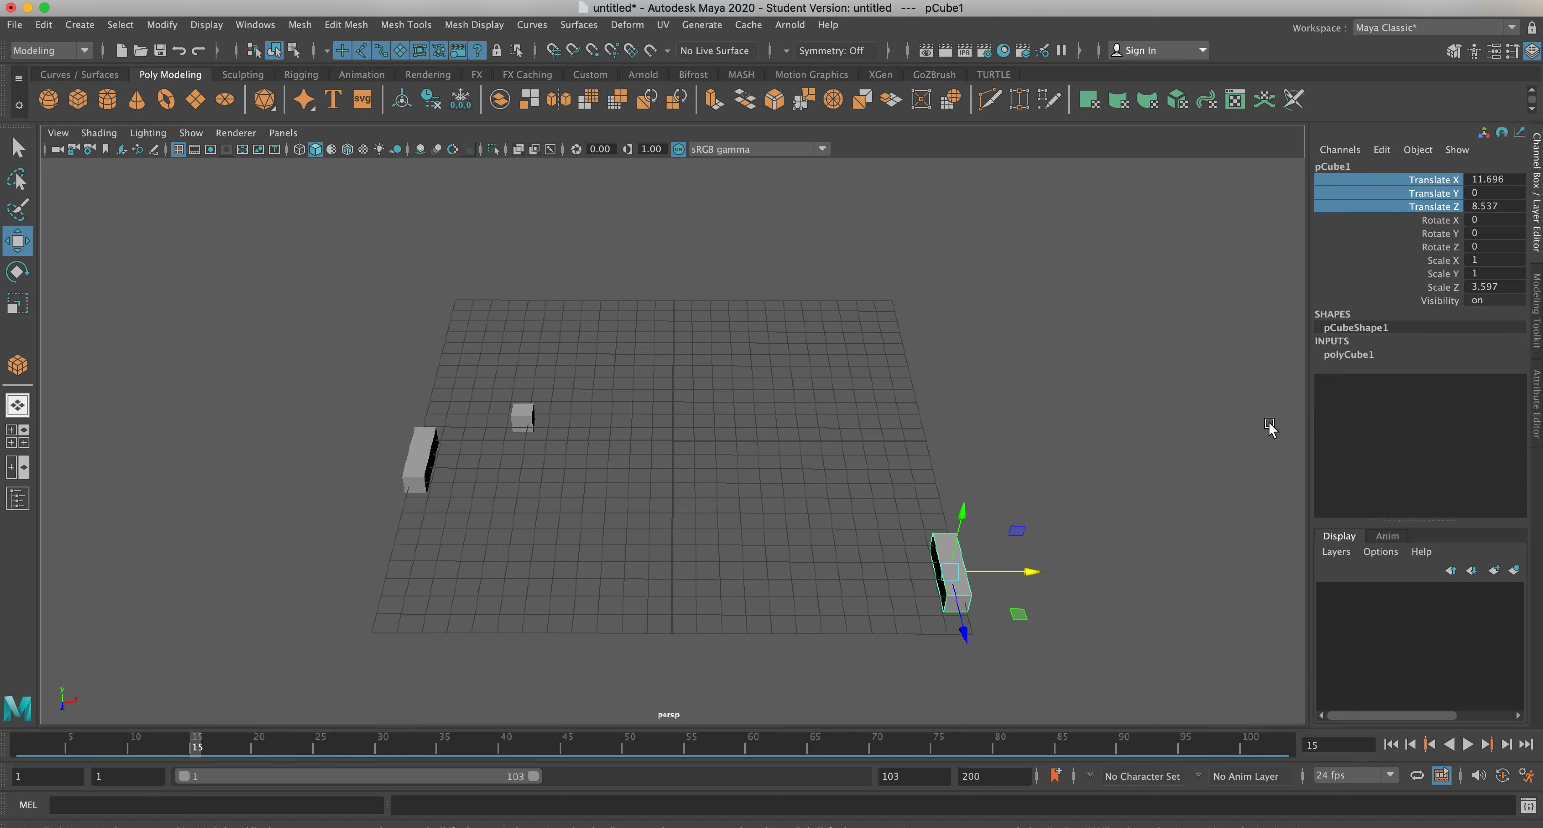
pyautogui.rightClick(1429, 183)
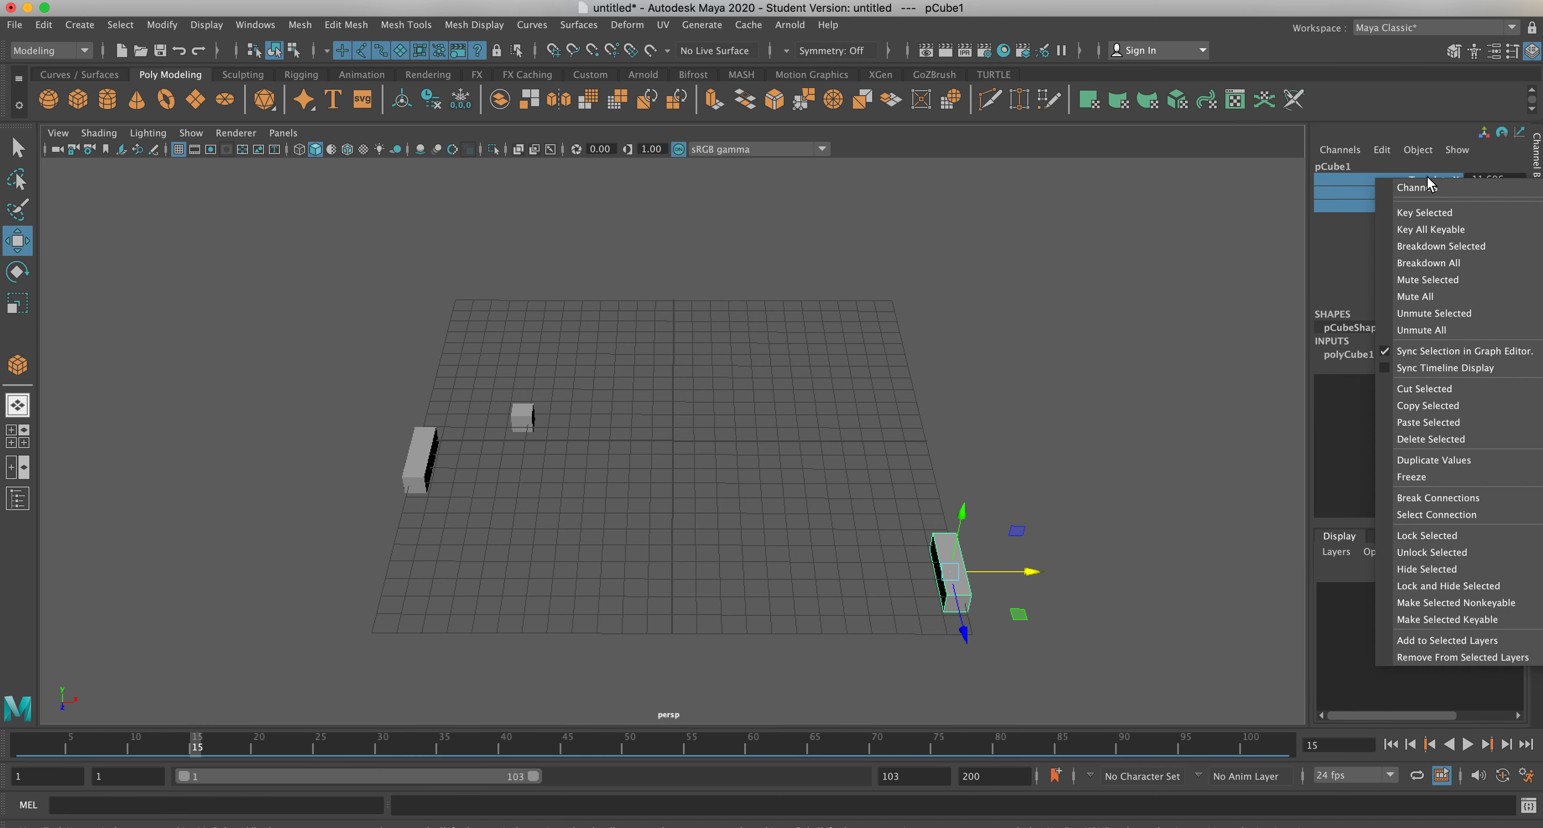
pyautogui.click(1424, 212)
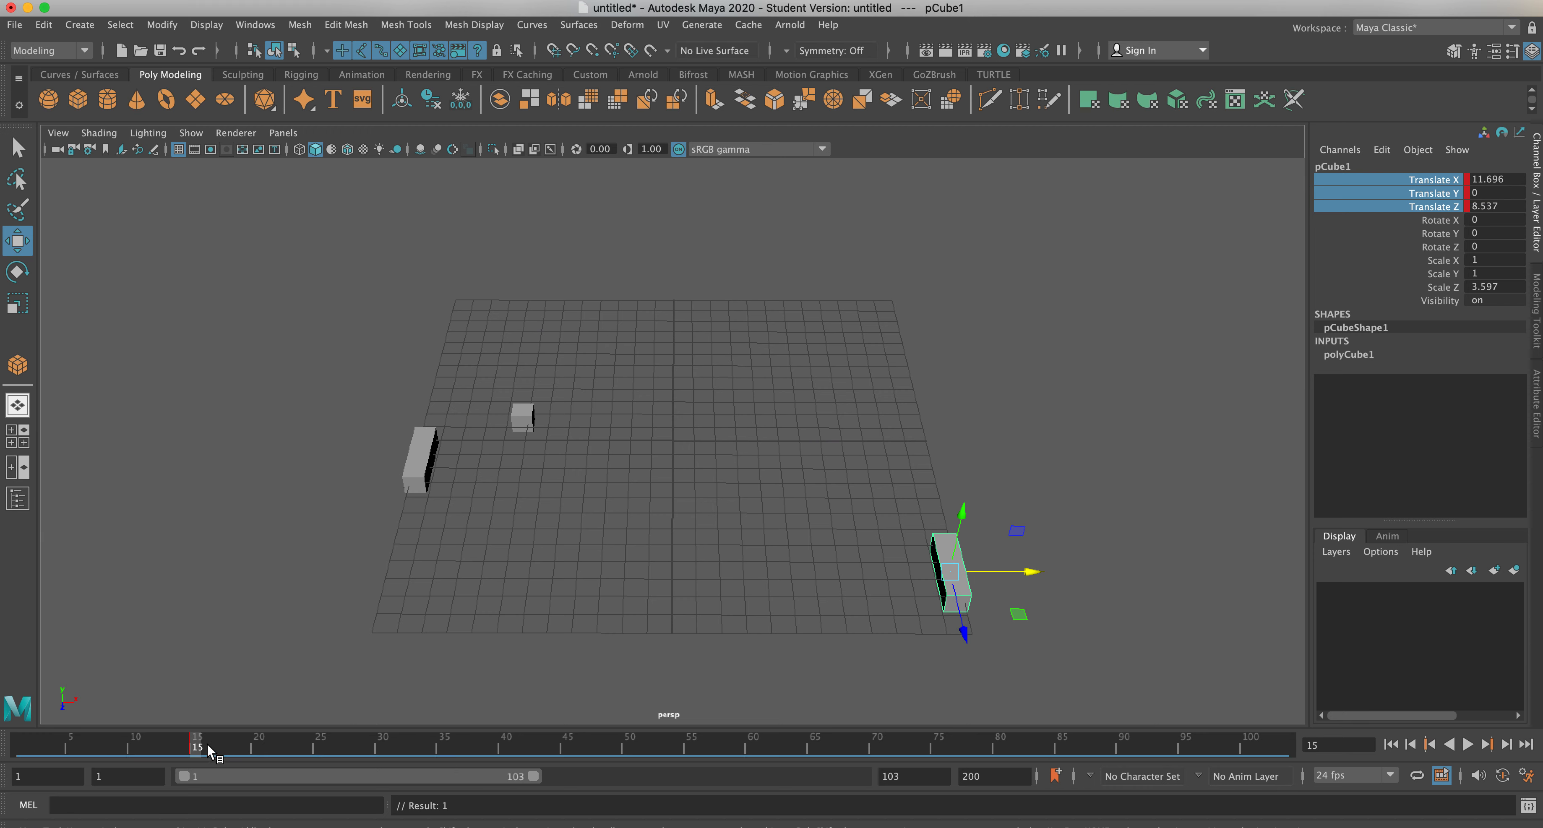
# At frame 24, move paddle pCube1 to about -10.535 on Z to meet the ball and key its translate channels.
pyautogui.moveTo(198, 753); pyautogui.dragTo(307, 753)
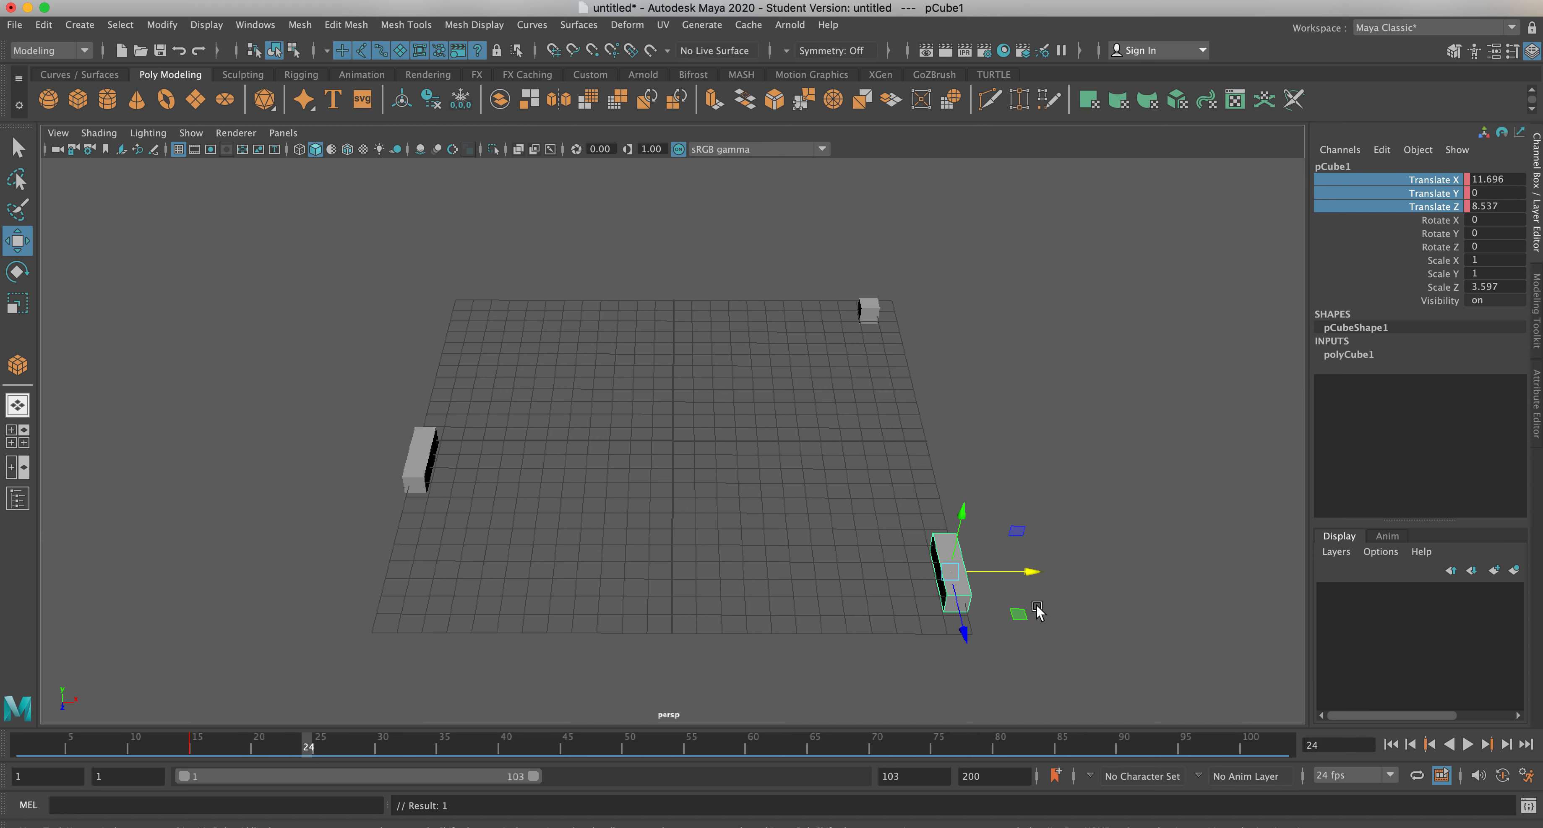
pyautogui.moveTo(967, 633); pyautogui.dragTo(943, 342)
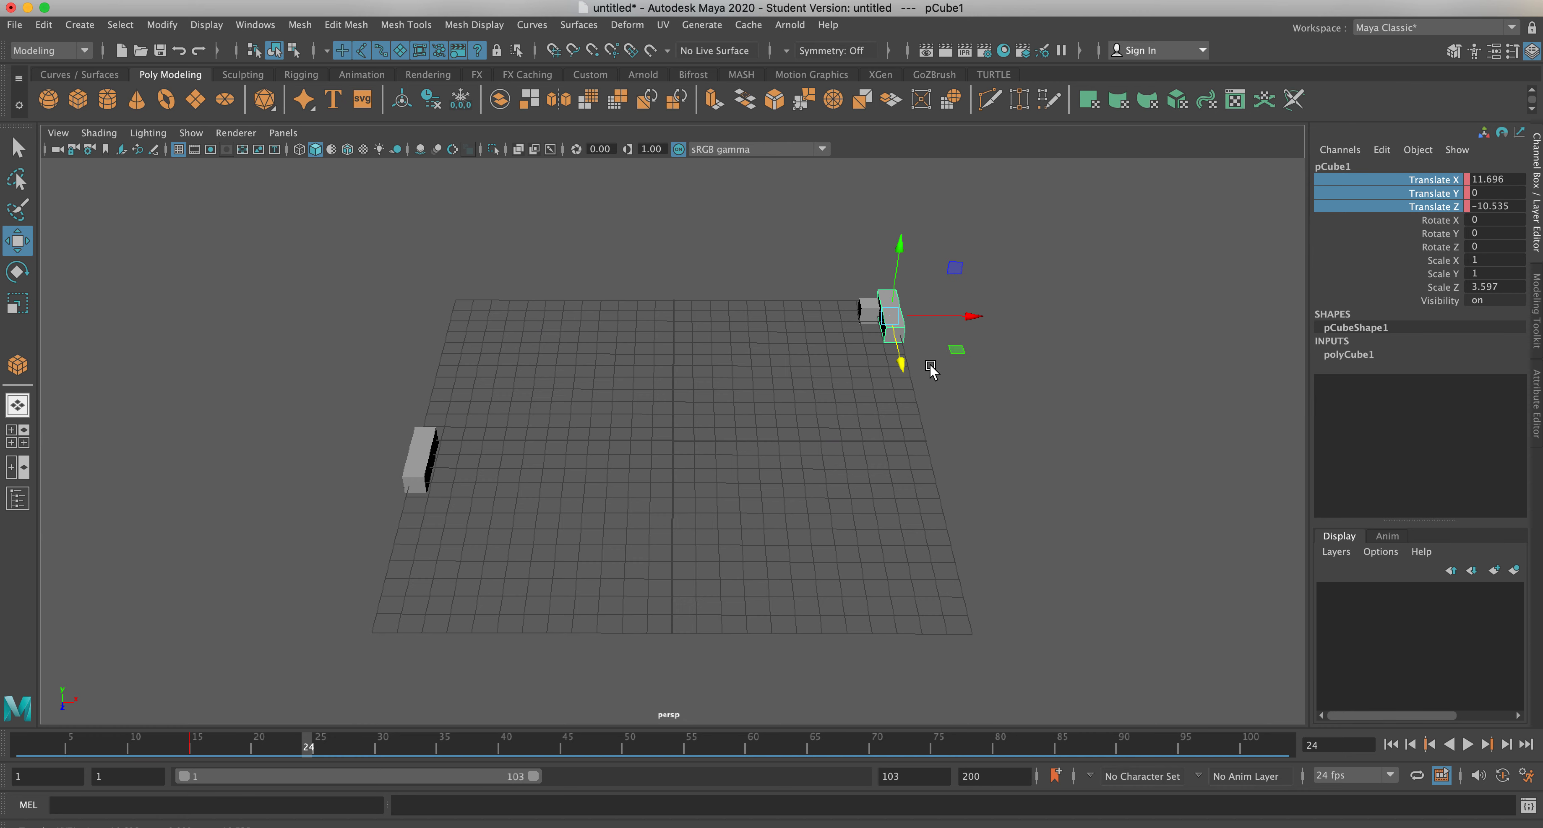
pyautogui.rightClick(1520, 173)
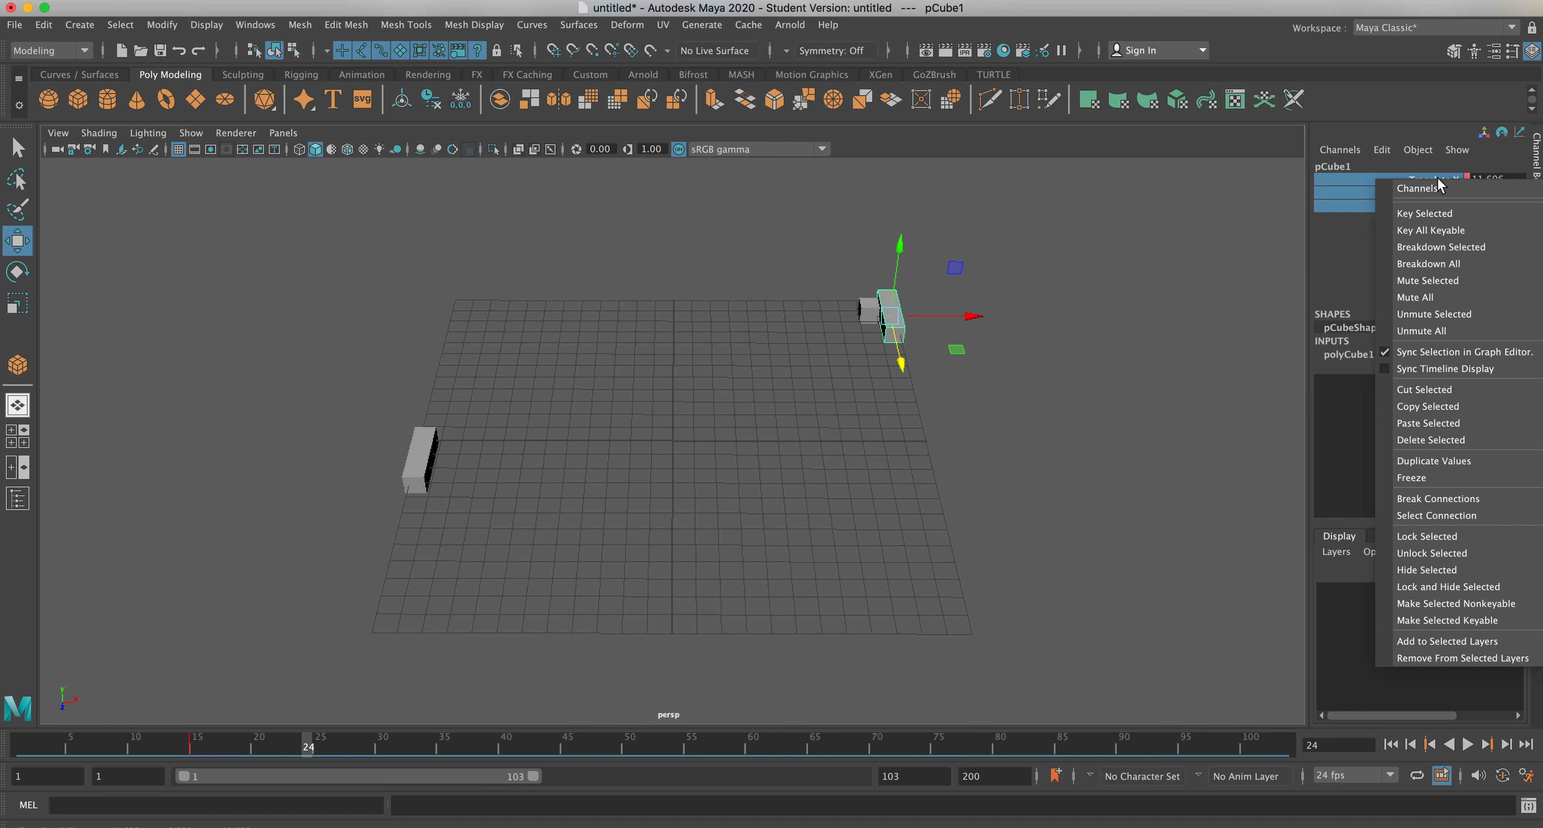
pyautogui.click(1414, 189)
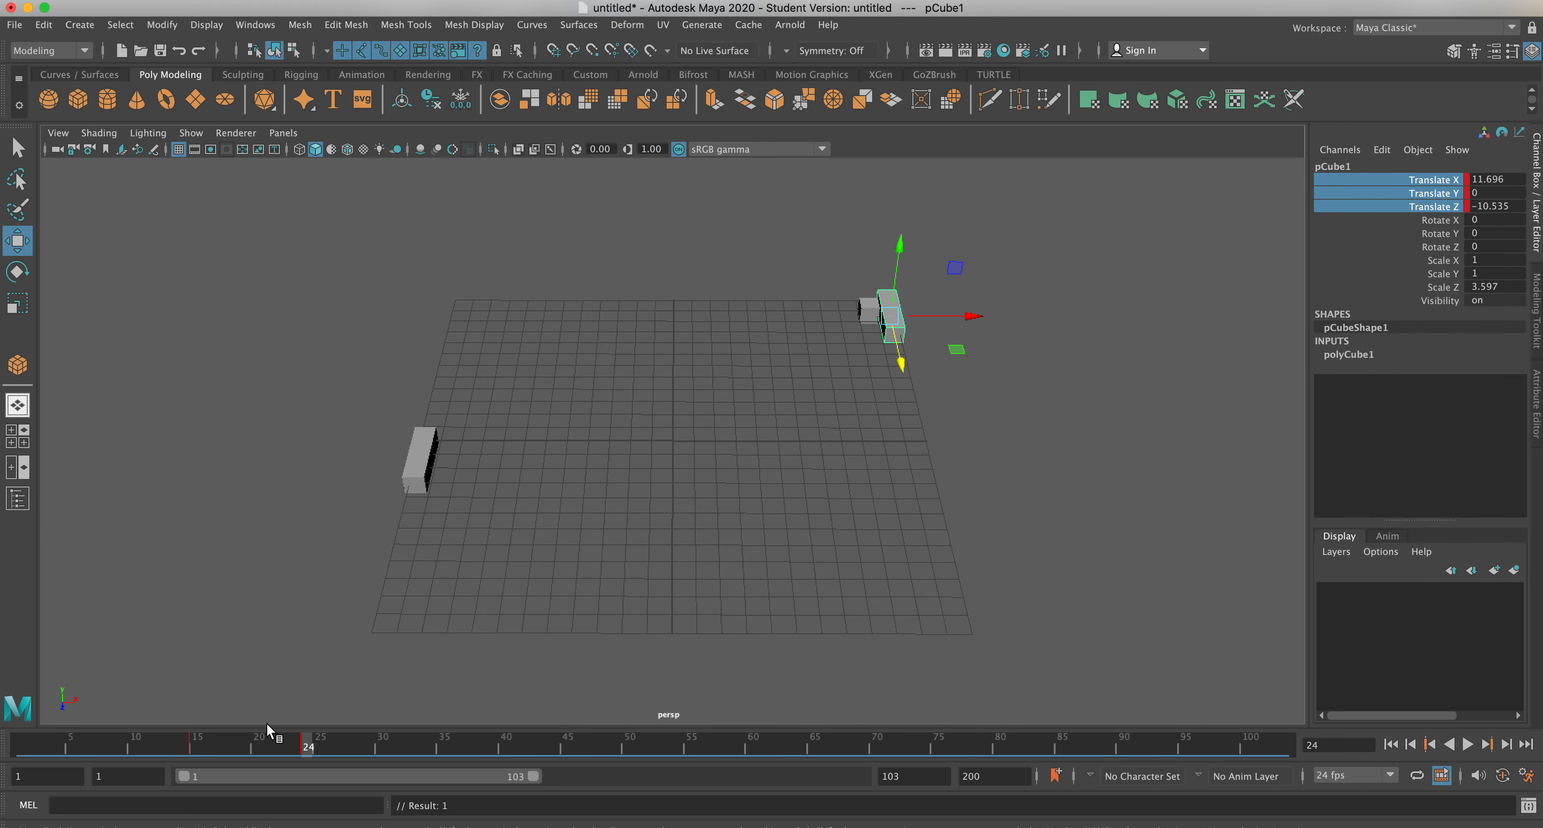
pyautogui.moveTo(311, 756)
pyautogui.mouseDown()
pyautogui.moveTo(68, 743)
pyautogui.moveTo(12, 756)
pyautogui.moveTo(84, 749)
pyautogui.moveTo(196, 782)
pyautogui.moveTo(333, 769)
pyautogui.moveTo(307, 776)
pyautogui.mouseUp()
# At frame 36, move the ball cube across to about -10.559 on X and key its three translate channels.
pyautogui.click(863, 308)
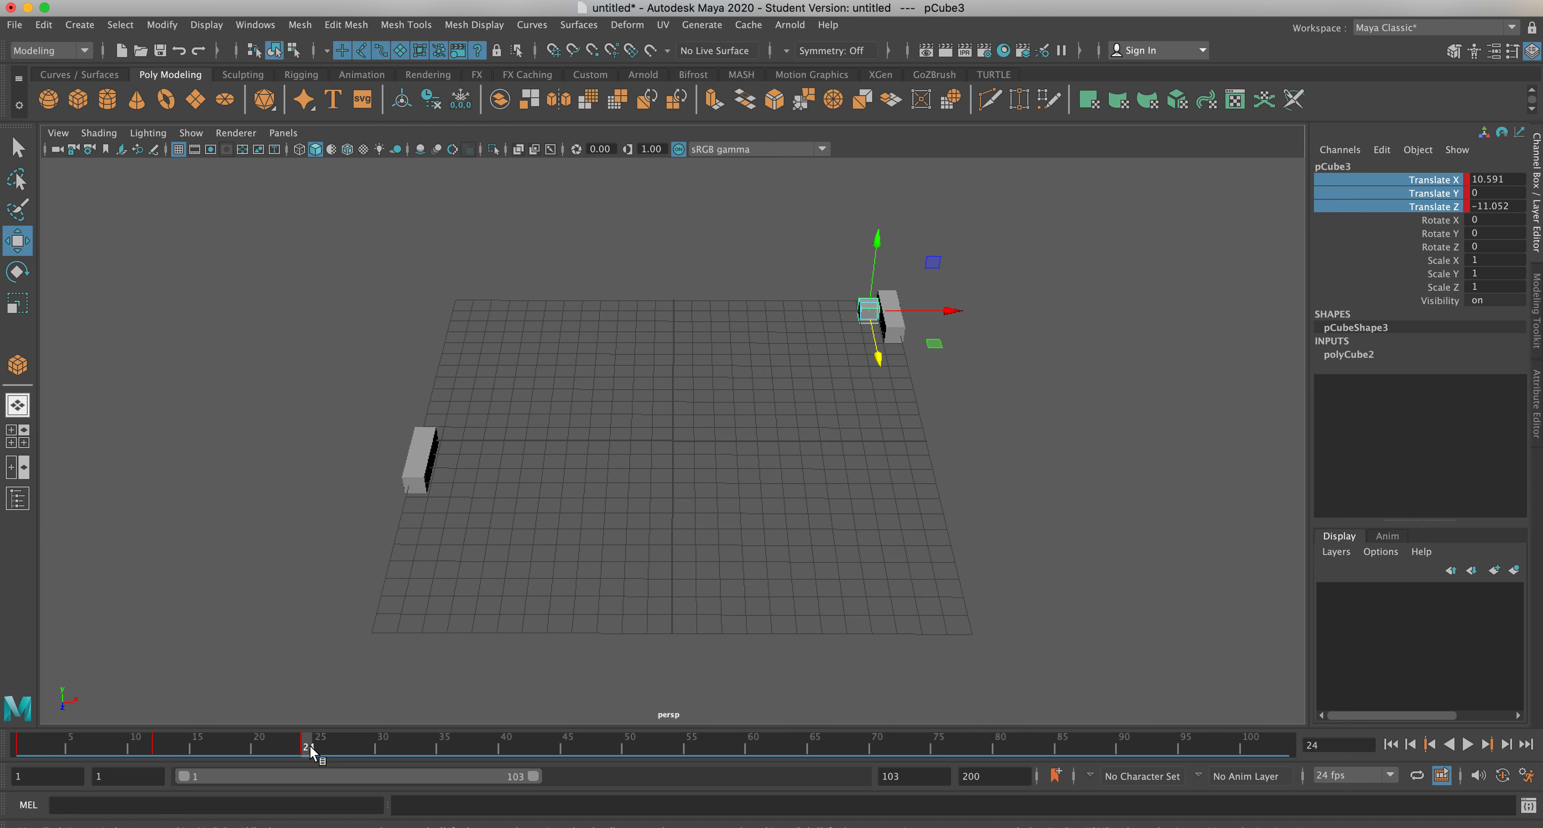
pyautogui.moveTo(309, 751); pyautogui.dragTo(450, 757)
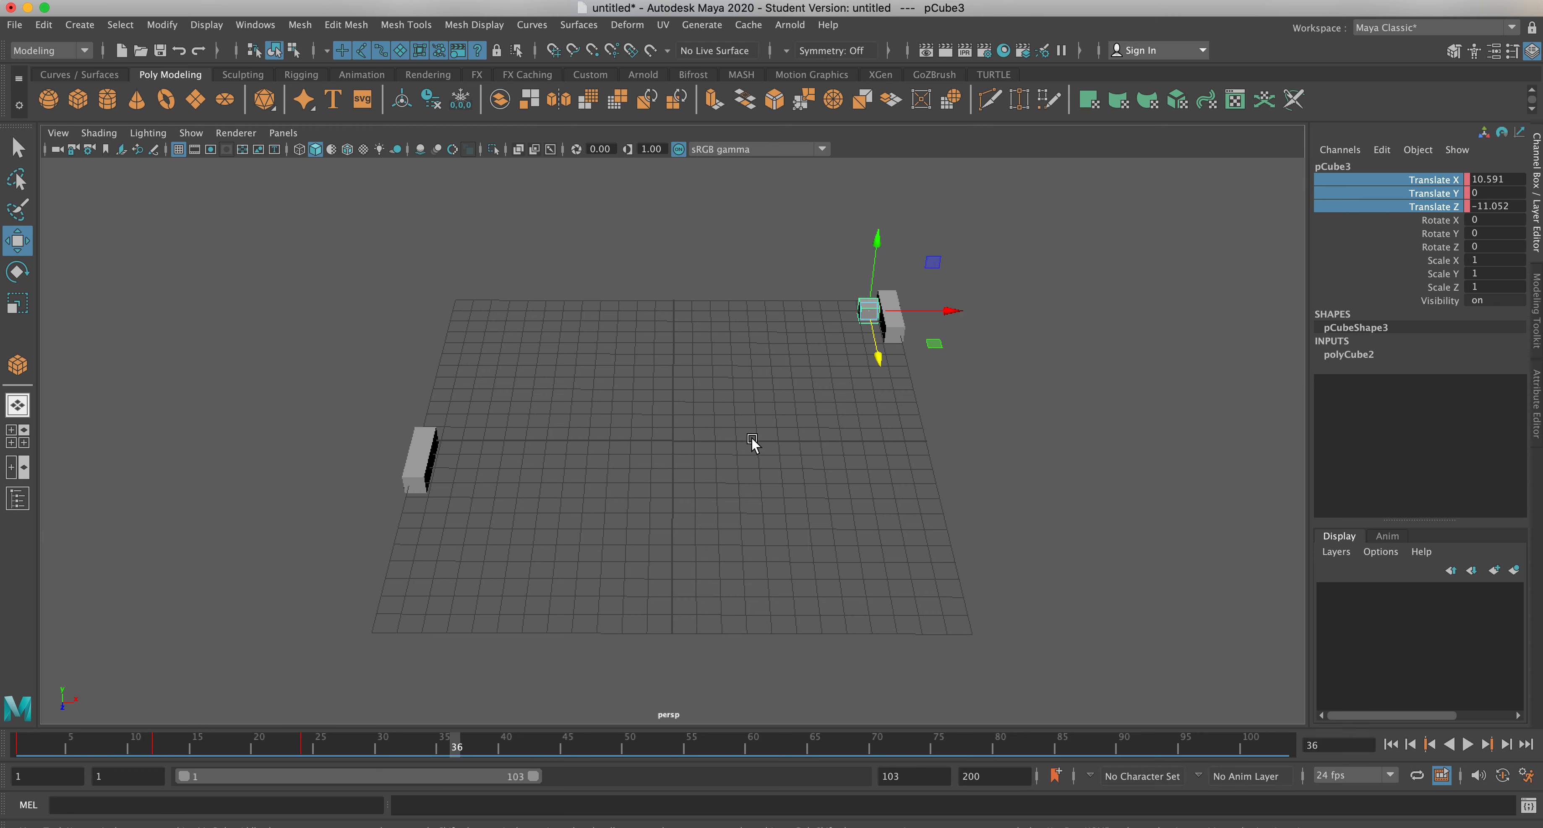
pyautogui.moveTo(952, 311); pyautogui.dragTo(569, 309)
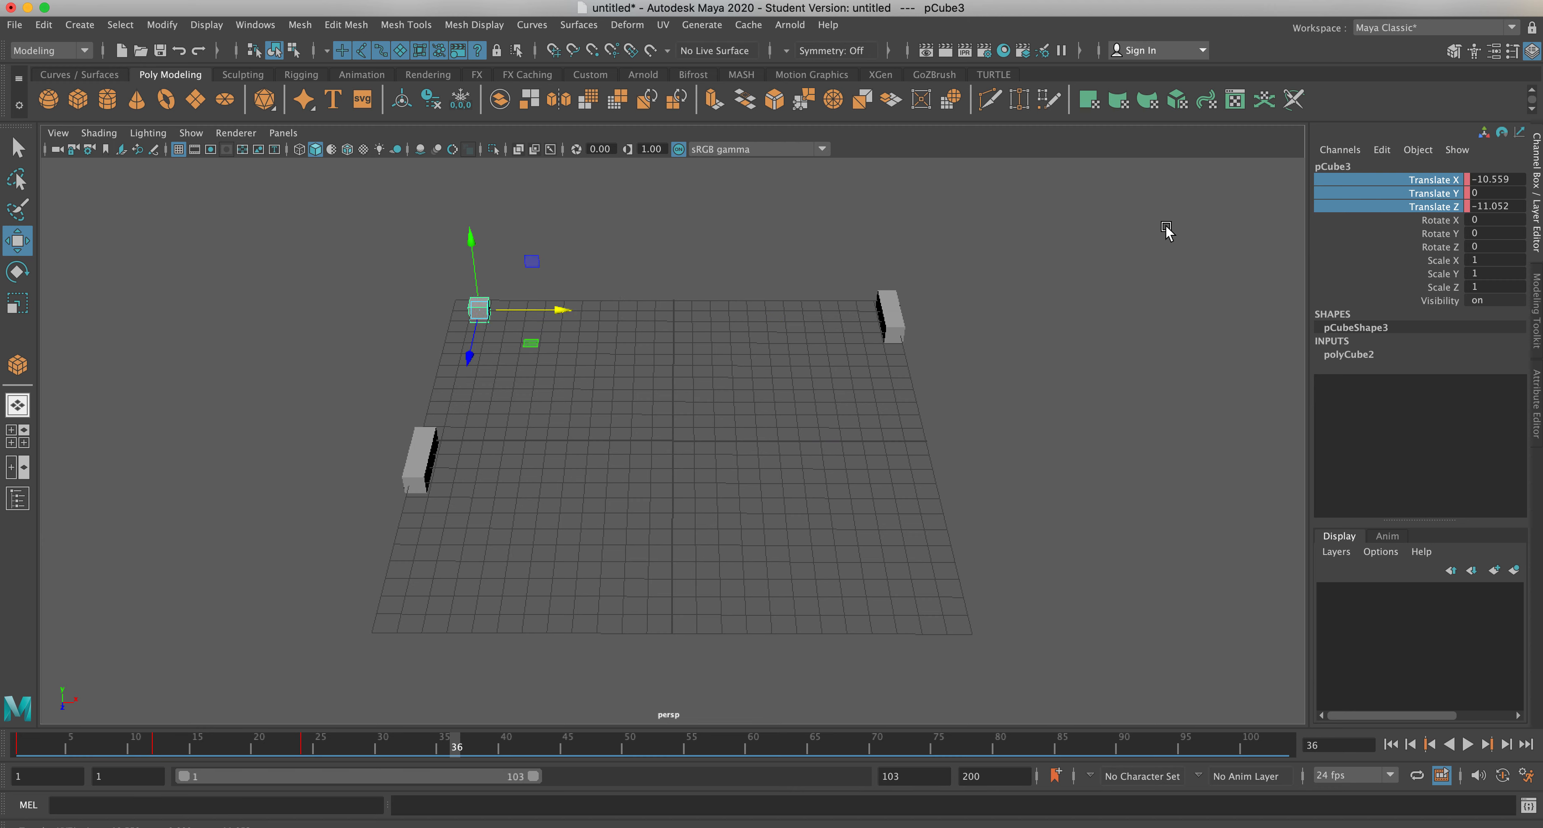
pyautogui.rightClick(1450, 186)
pyautogui.click(1449, 220)
pyautogui.moveTo(455, 746)
pyautogui.mouseDown()
pyautogui.moveTo(303, 743)
pyautogui.moveTo(455, 746)
pyautogui.mouseUp()
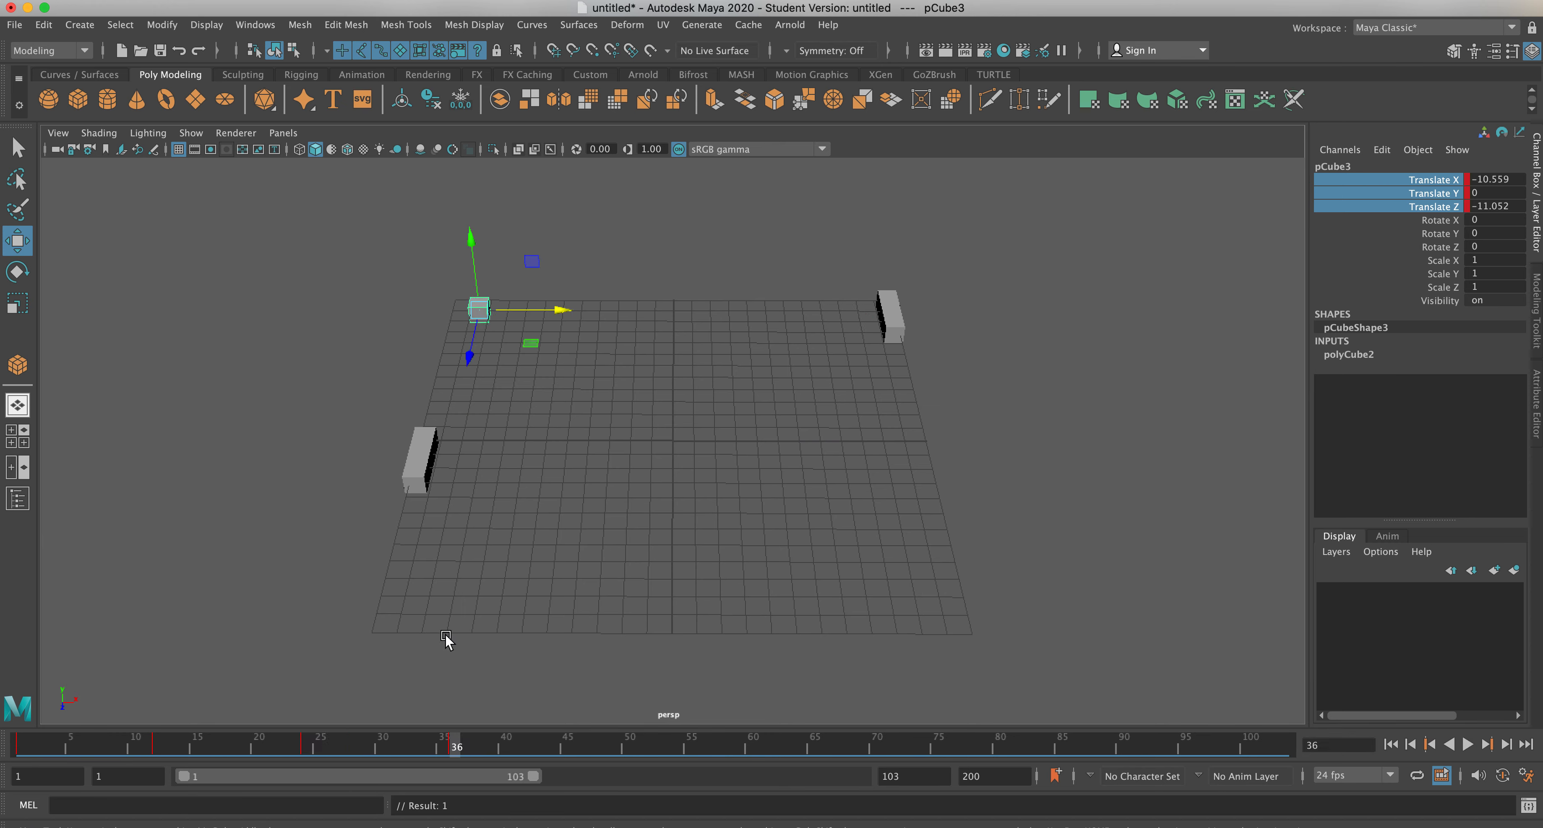
# Key paddle pCube2's Translate X, Y and Z channels at frame 26 to hold its position.
pyautogui.click(416, 459)
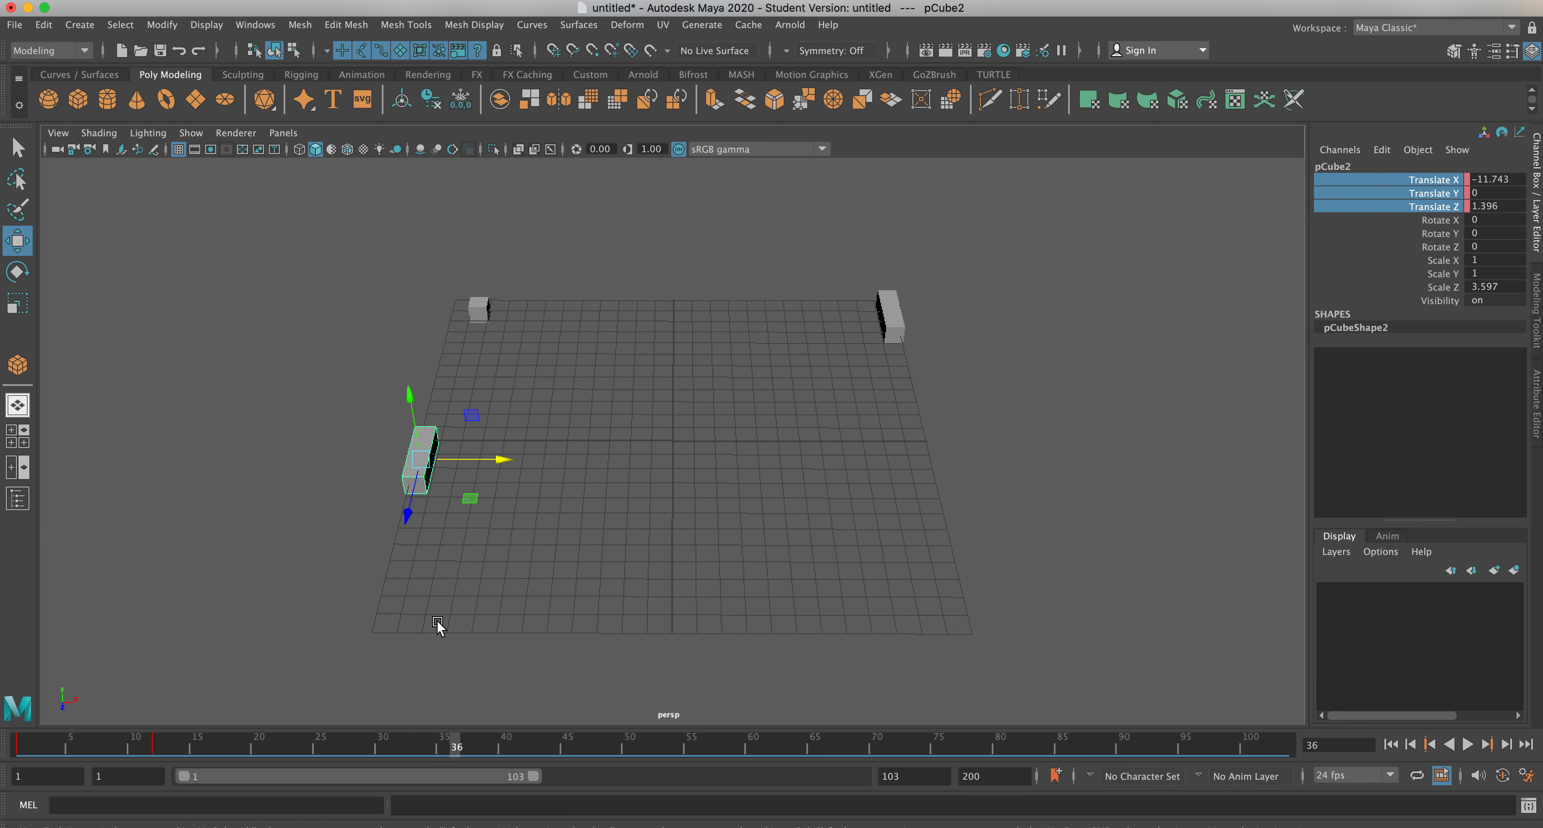
pyautogui.moveTo(455, 744); pyautogui.dragTo(326, 709)
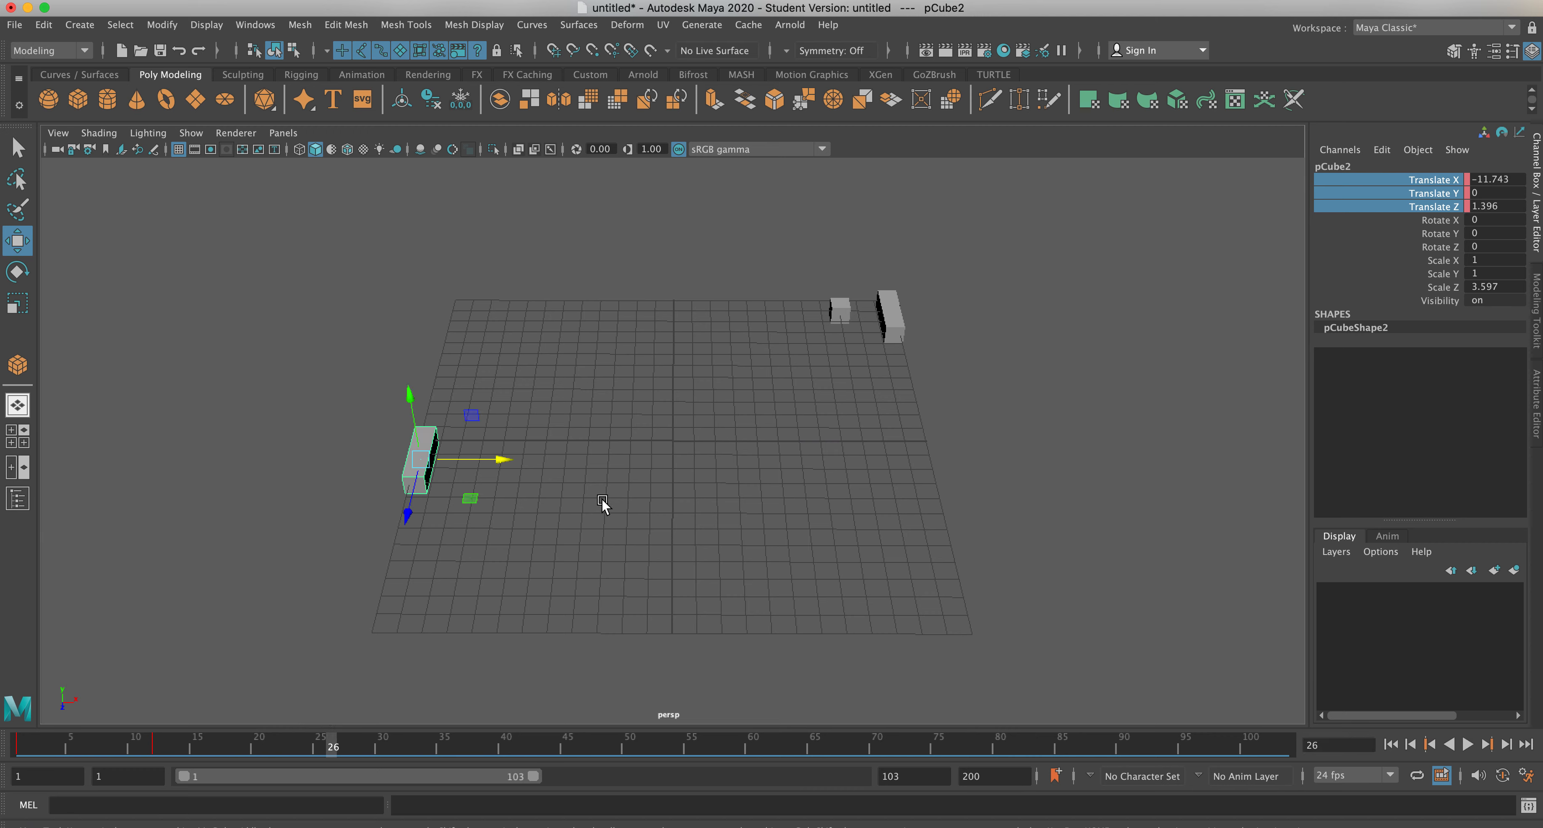
pyautogui.rightClick(1433, 187)
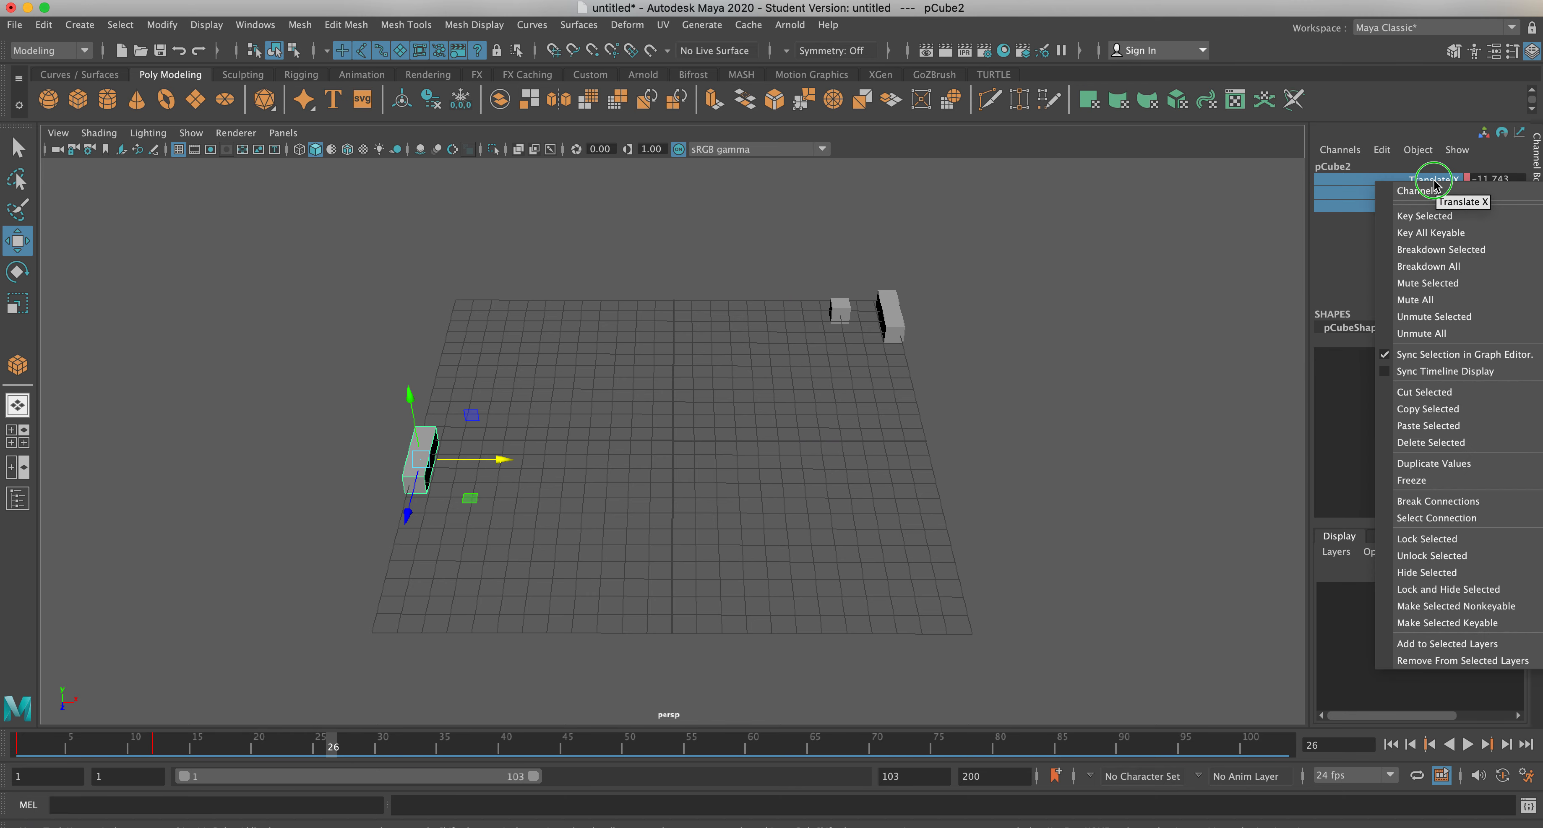
pyautogui.click(1431, 217)
# At frame 36, move paddle pCube2 to about -12.522 on Z beside the ball and key its translate channels.
pyautogui.moveTo(339, 749); pyautogui.dragTo(455, 745)
pyautogui.moveTo(409, 516); pyautogui.dragTo(435, 333)
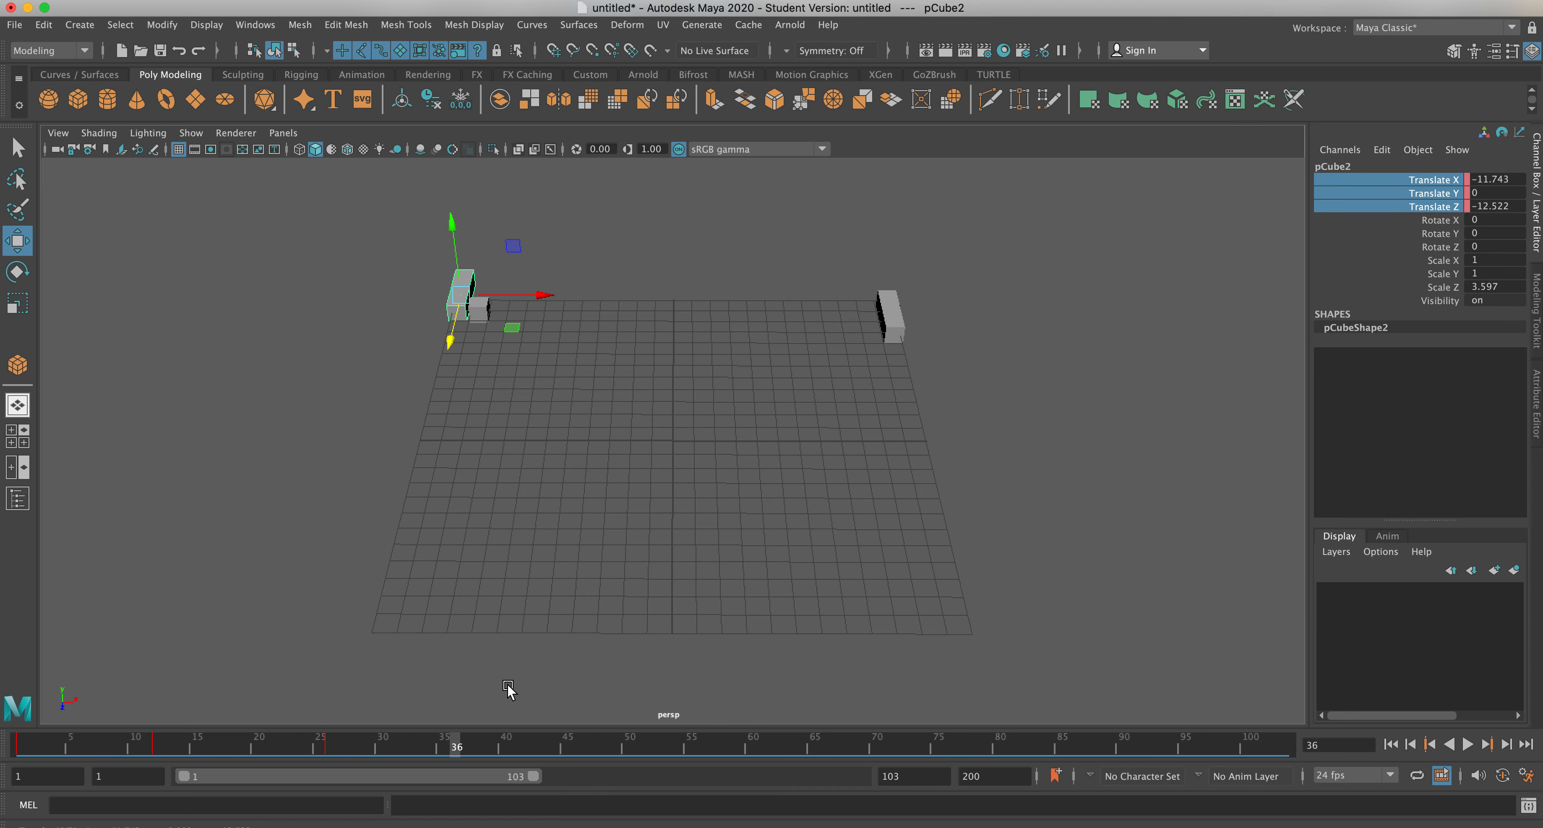
pyautogui.rightClick(1465, 206)
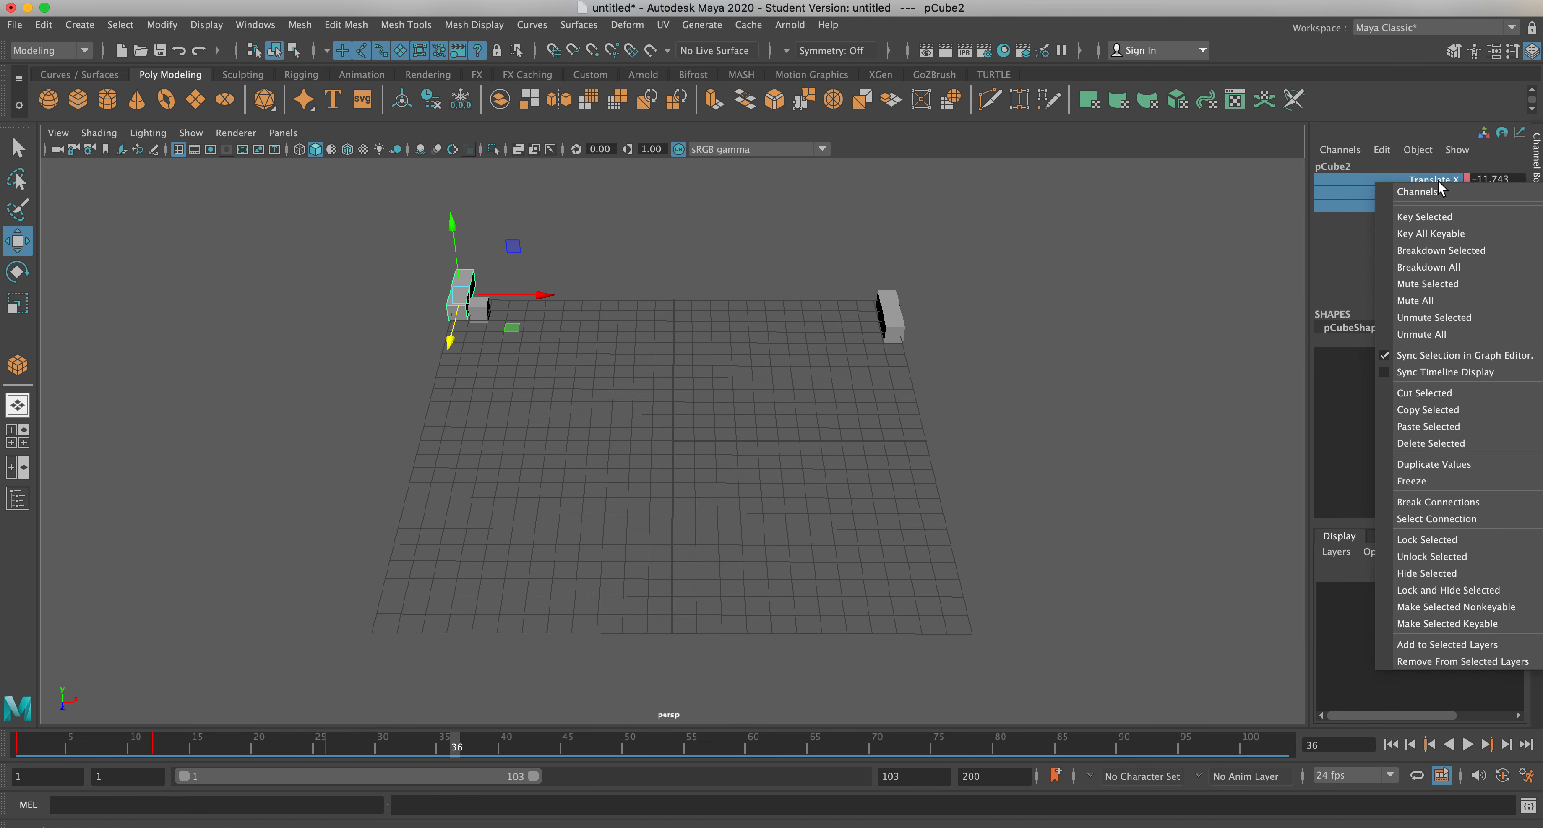
pyautogui.click(1436, 217)
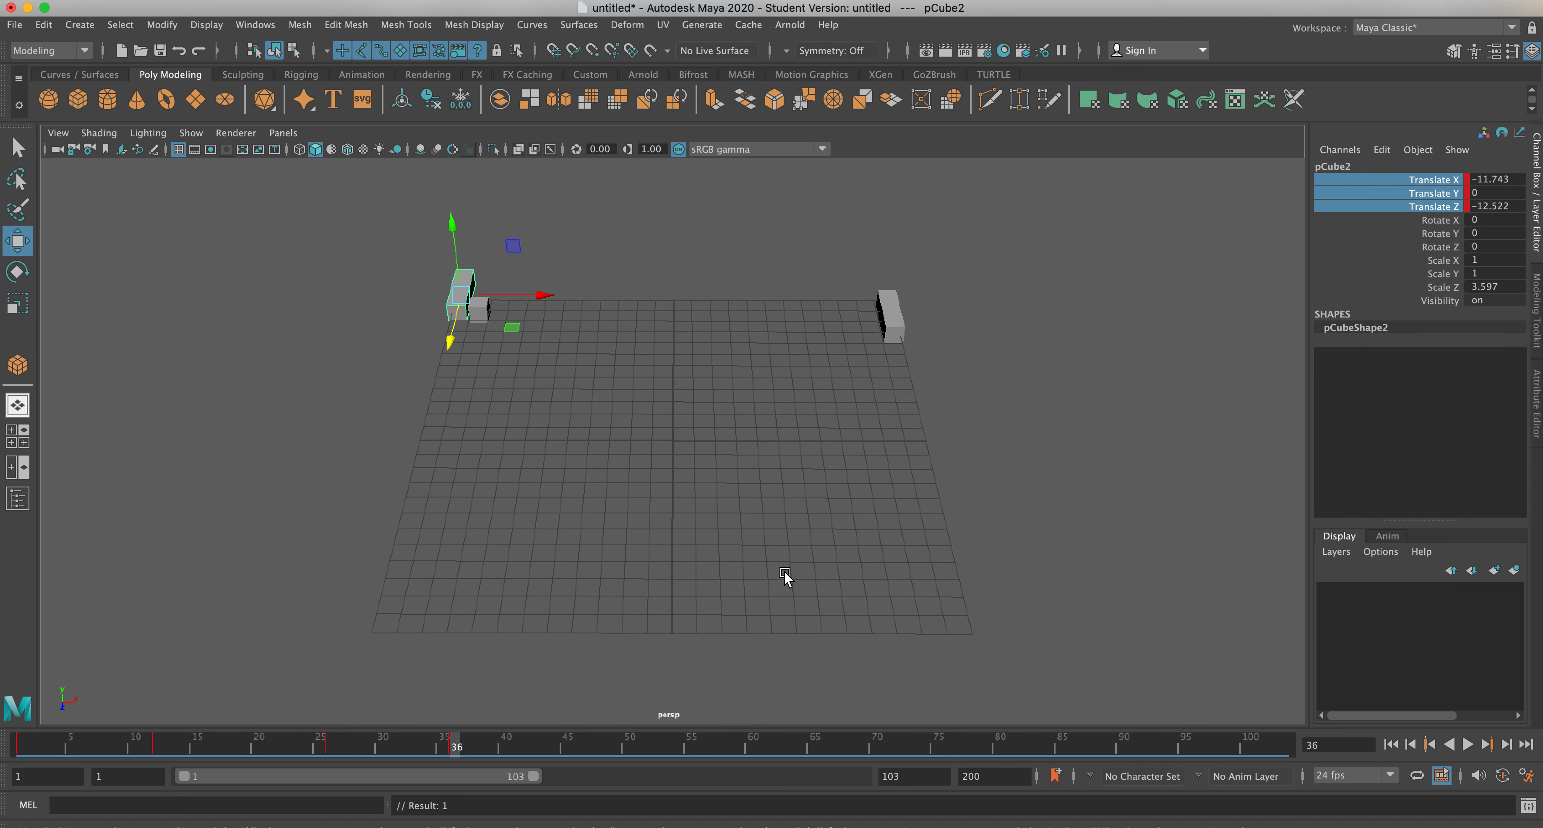
pyautogui.moveTo(453, 748); pyautogui.dragTo(503, 695)
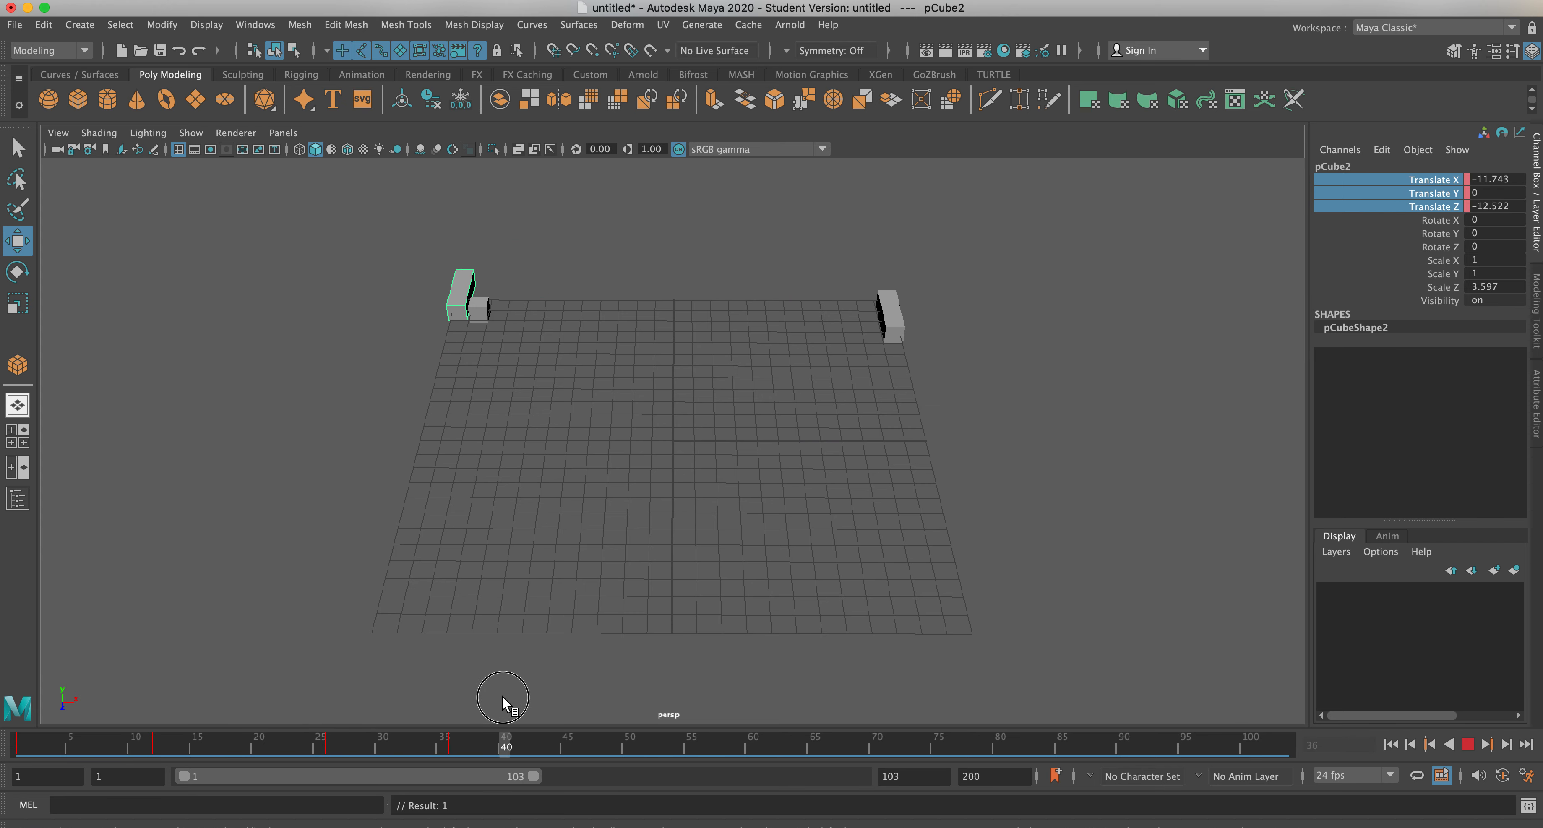
pyautogui.moveTo(458, 743); pyautogui.dragTo(457, 746)
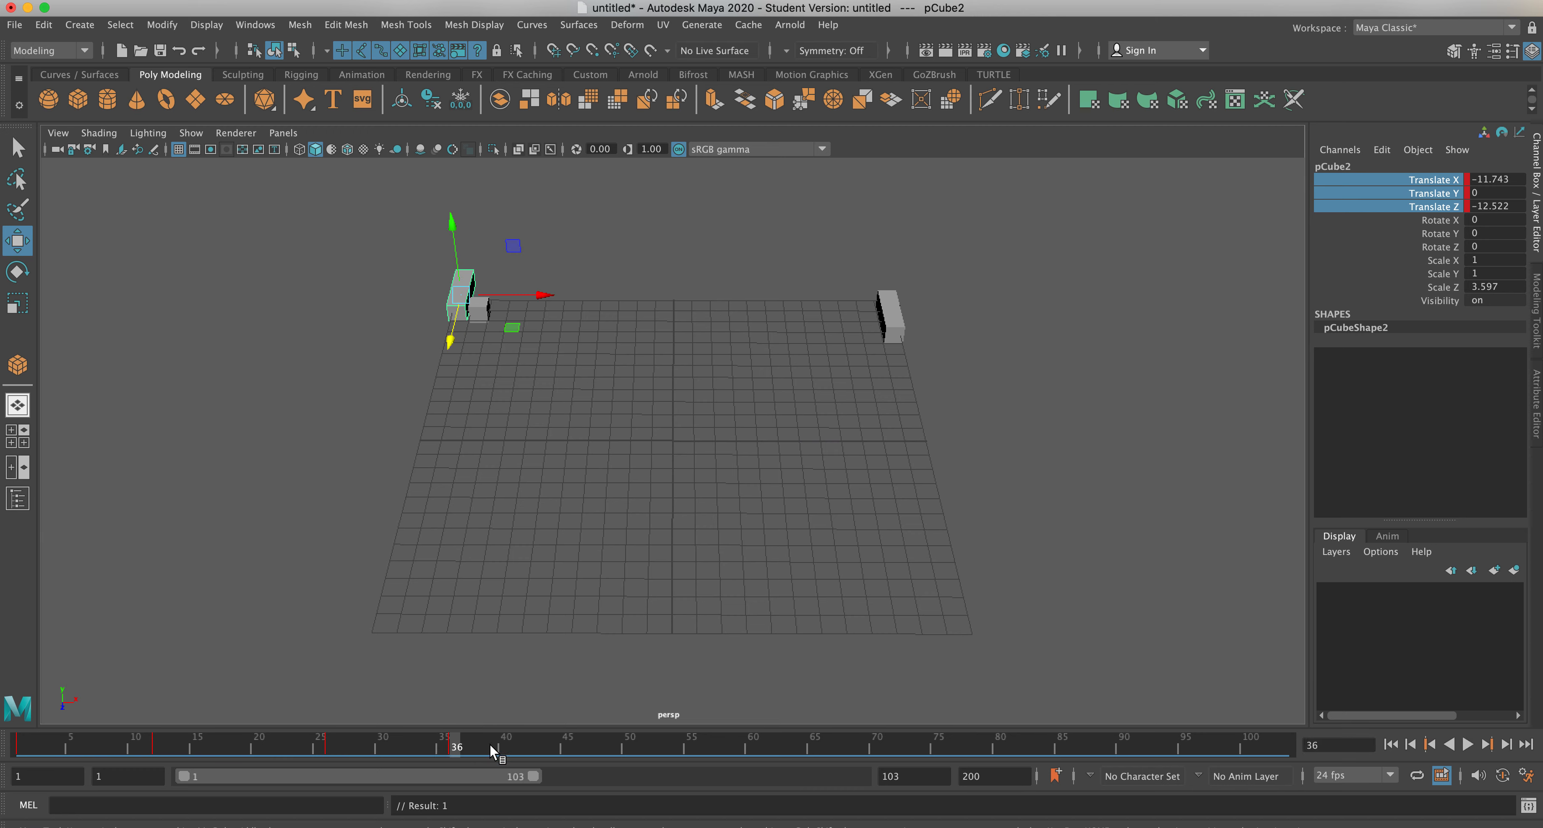
# At frame 46, move the ball cube to the front corner at about X 10.538, Z 10.863 and key its translate channels.
pyautogui.moveTo(459, 752); pyautogui.dragTo(574, 765)
pyautogui.click(482, 313)
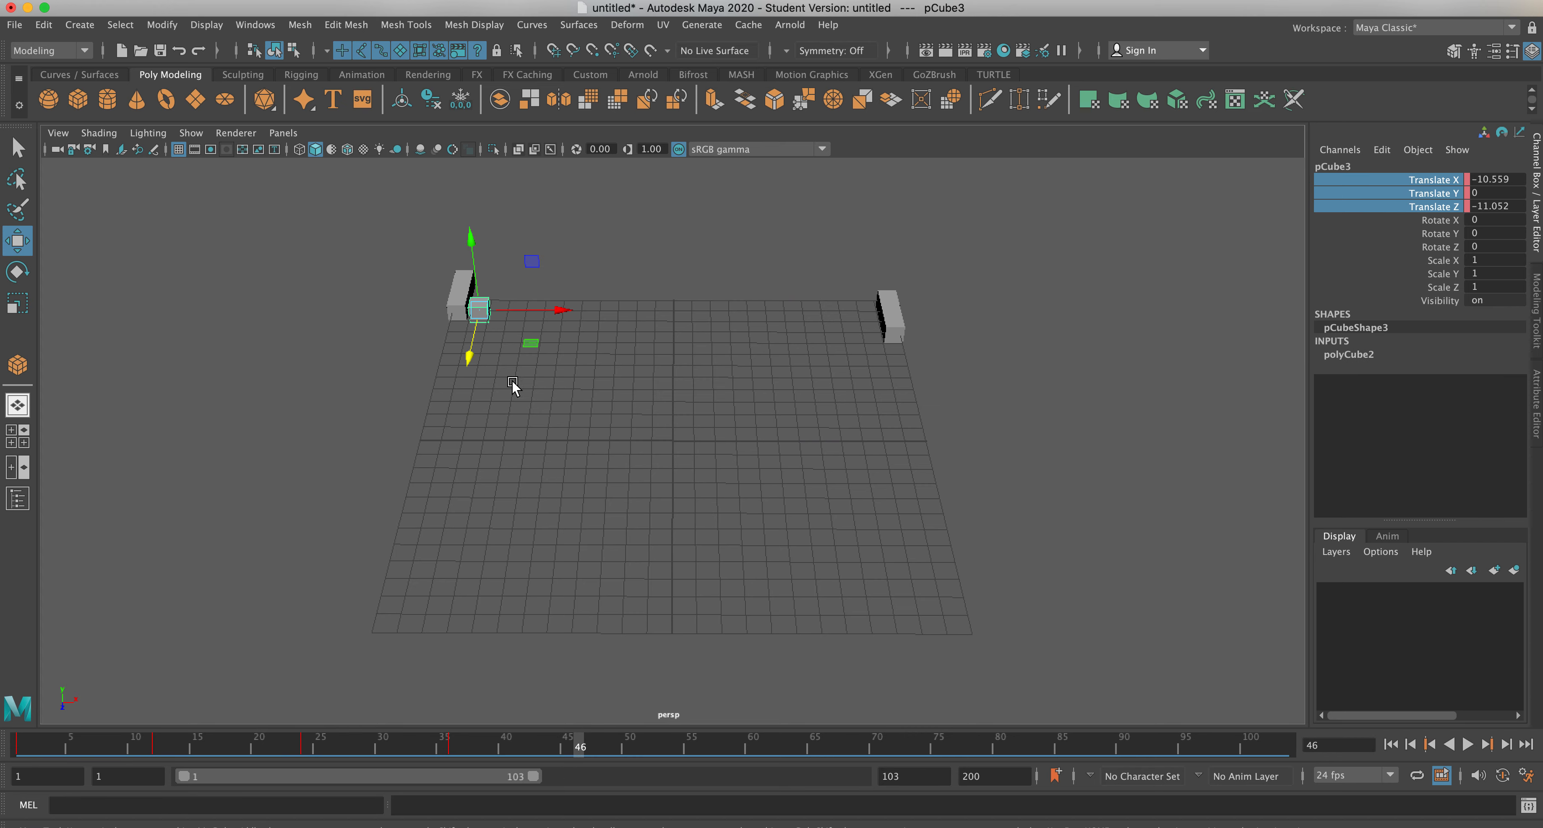
pyautogui.moveTo(470, 357); pyautogui.dragTo(421, 700)
pyautogui.moveTo(490, 614); pyautogui.dragTo(1010, 627)
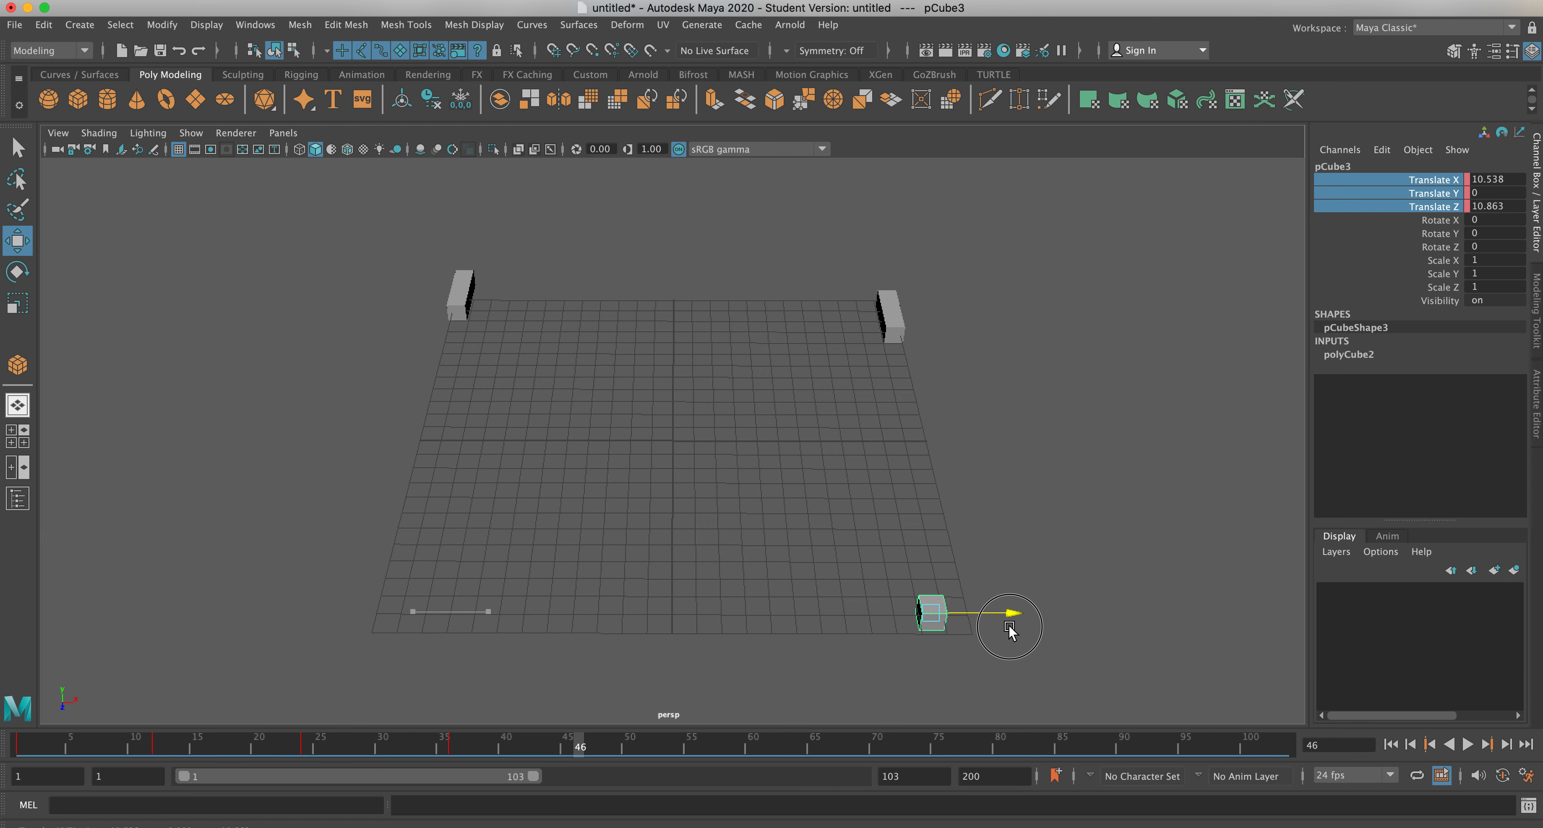
pyautogui.moveTo(1009, 627); pyautogui.dragTo(1009, 626)
pyautogui.rightClick(1420, 221)
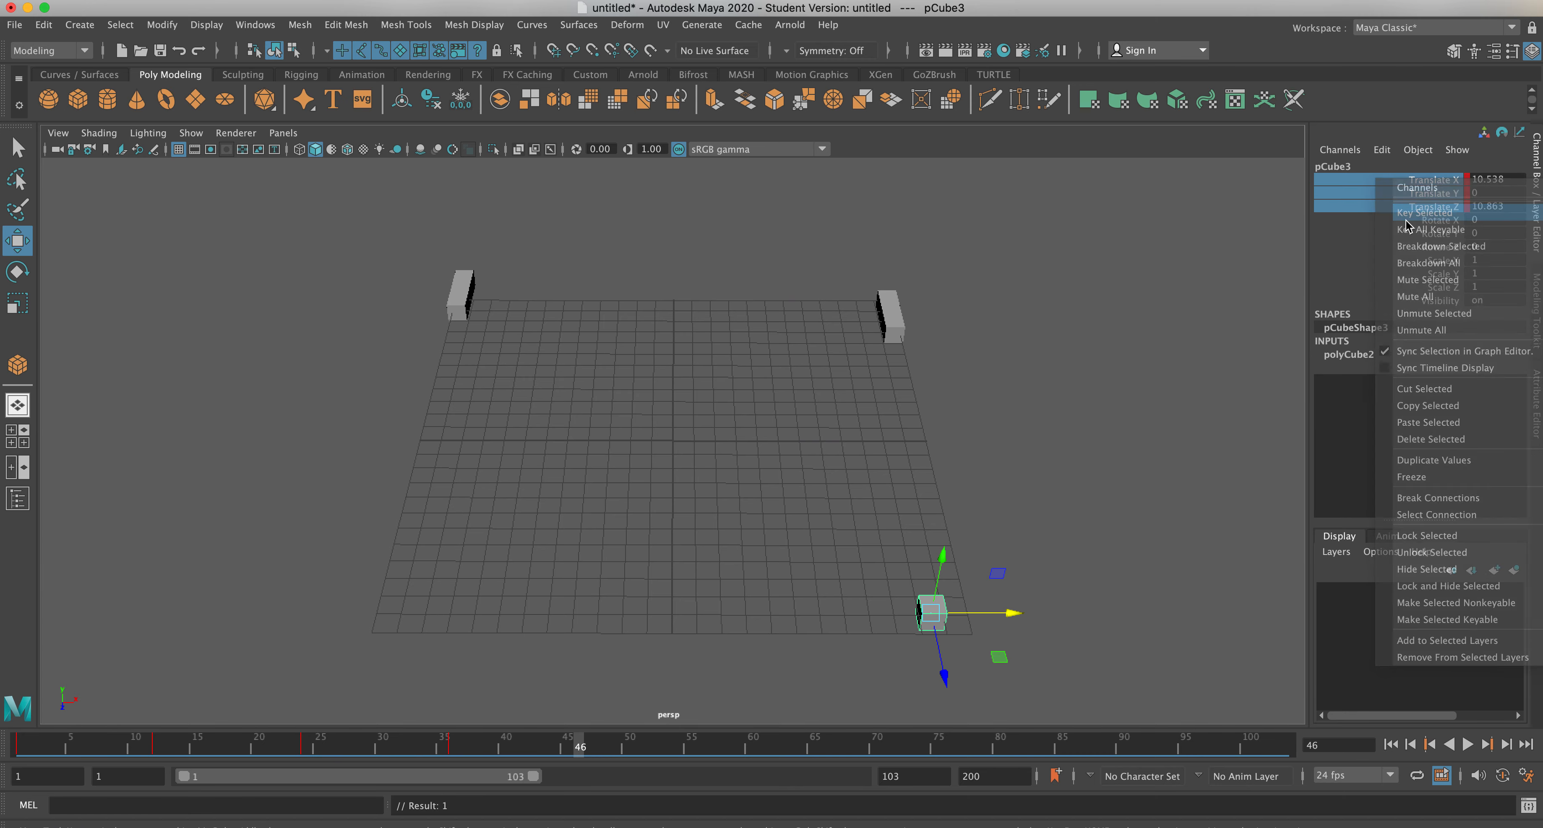
# Key paddle pCube1's Translate X, Y and Z channels at frame 38 to hold its position.
pyautogui.click(1437, 183)
pyautogui.click(897, 334)
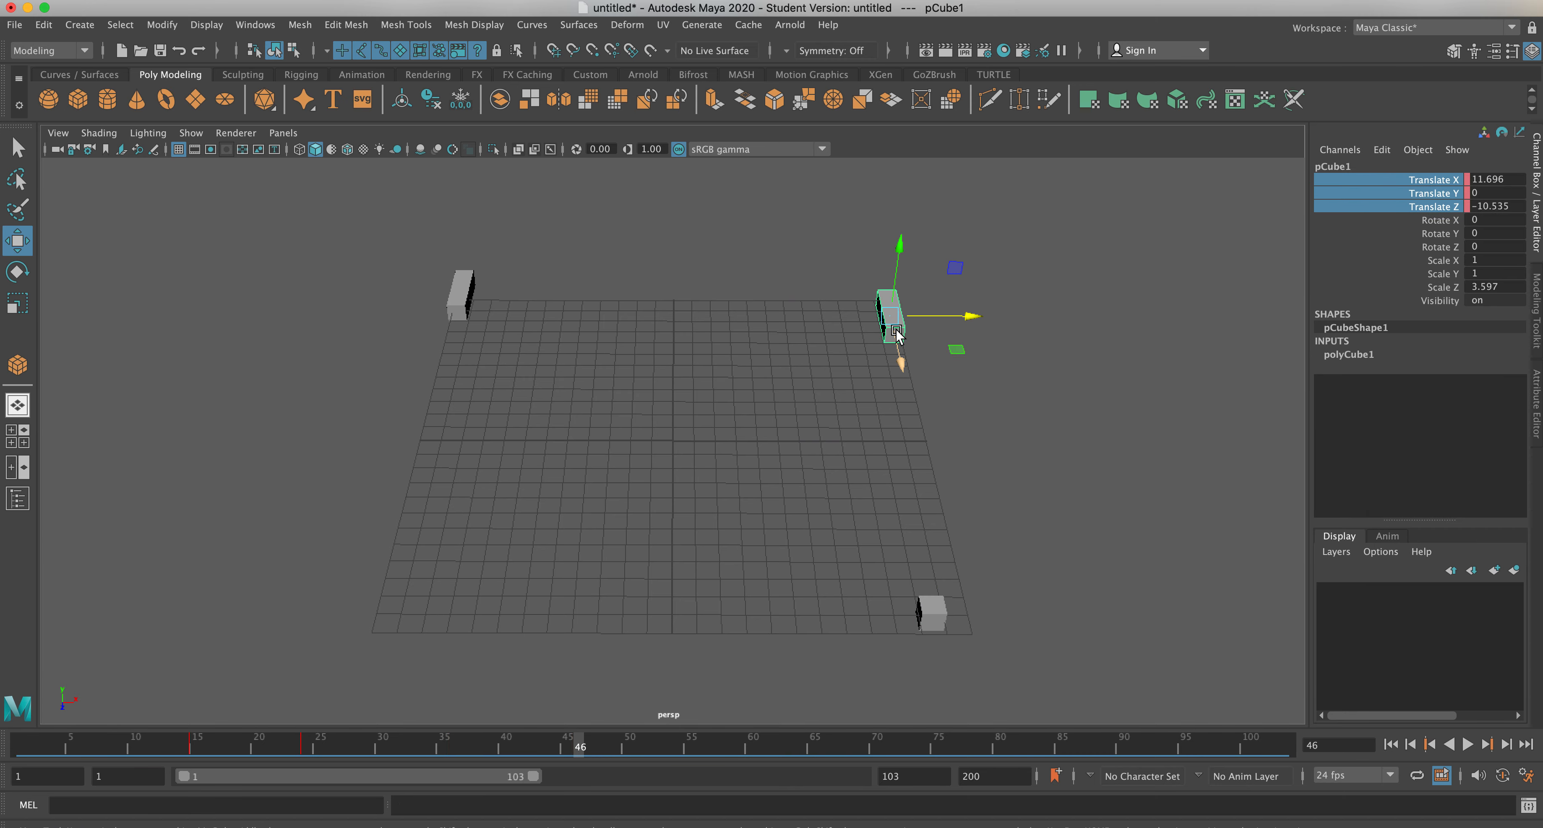
pyautogui.moveTo(560, 739); pyautogui.dragTo(480, 747)
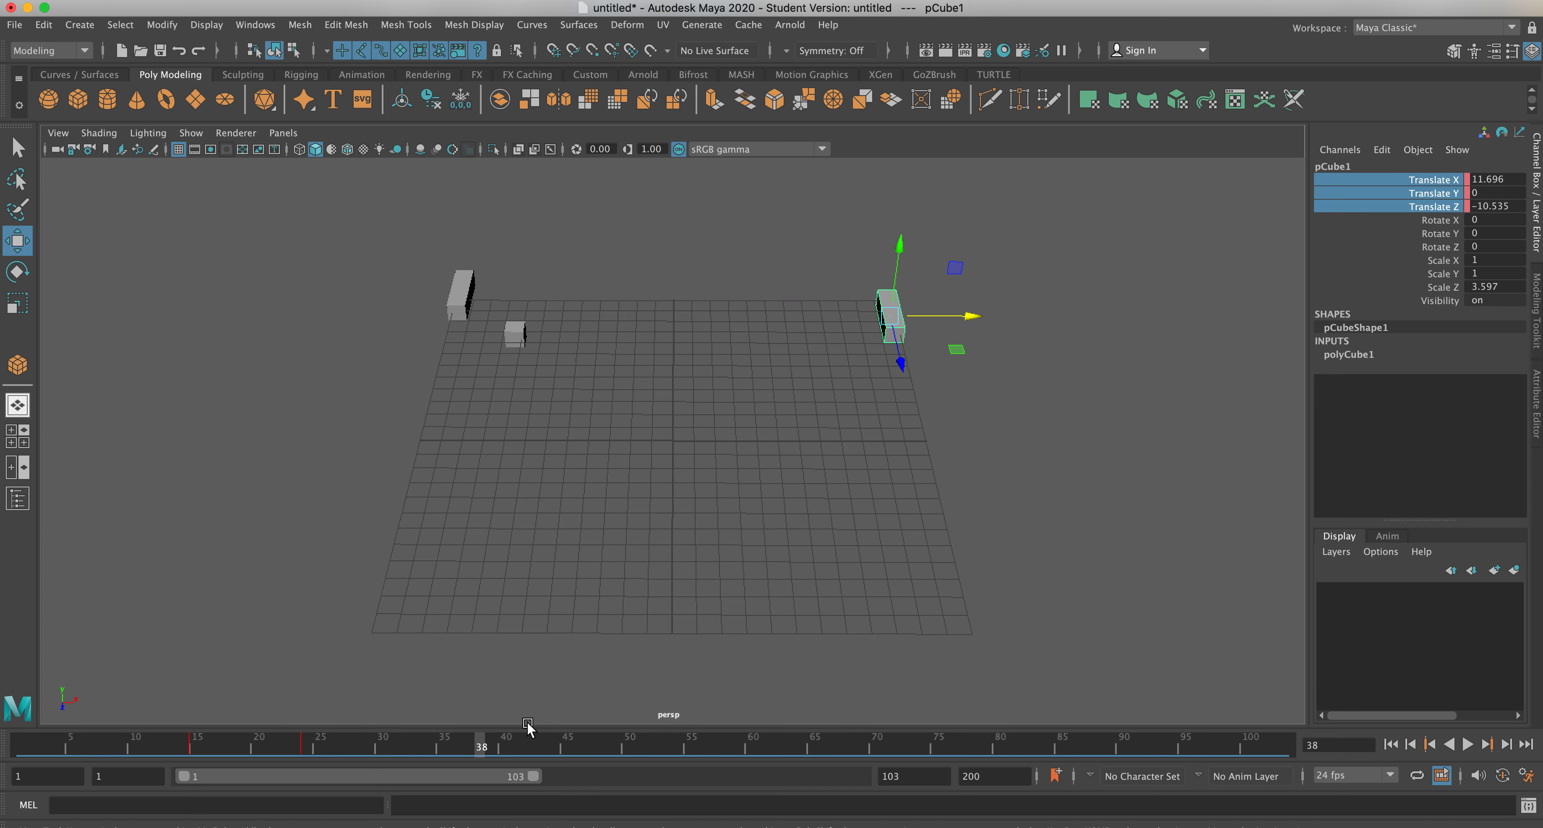
pyautogui.rightClick(1396, 193)
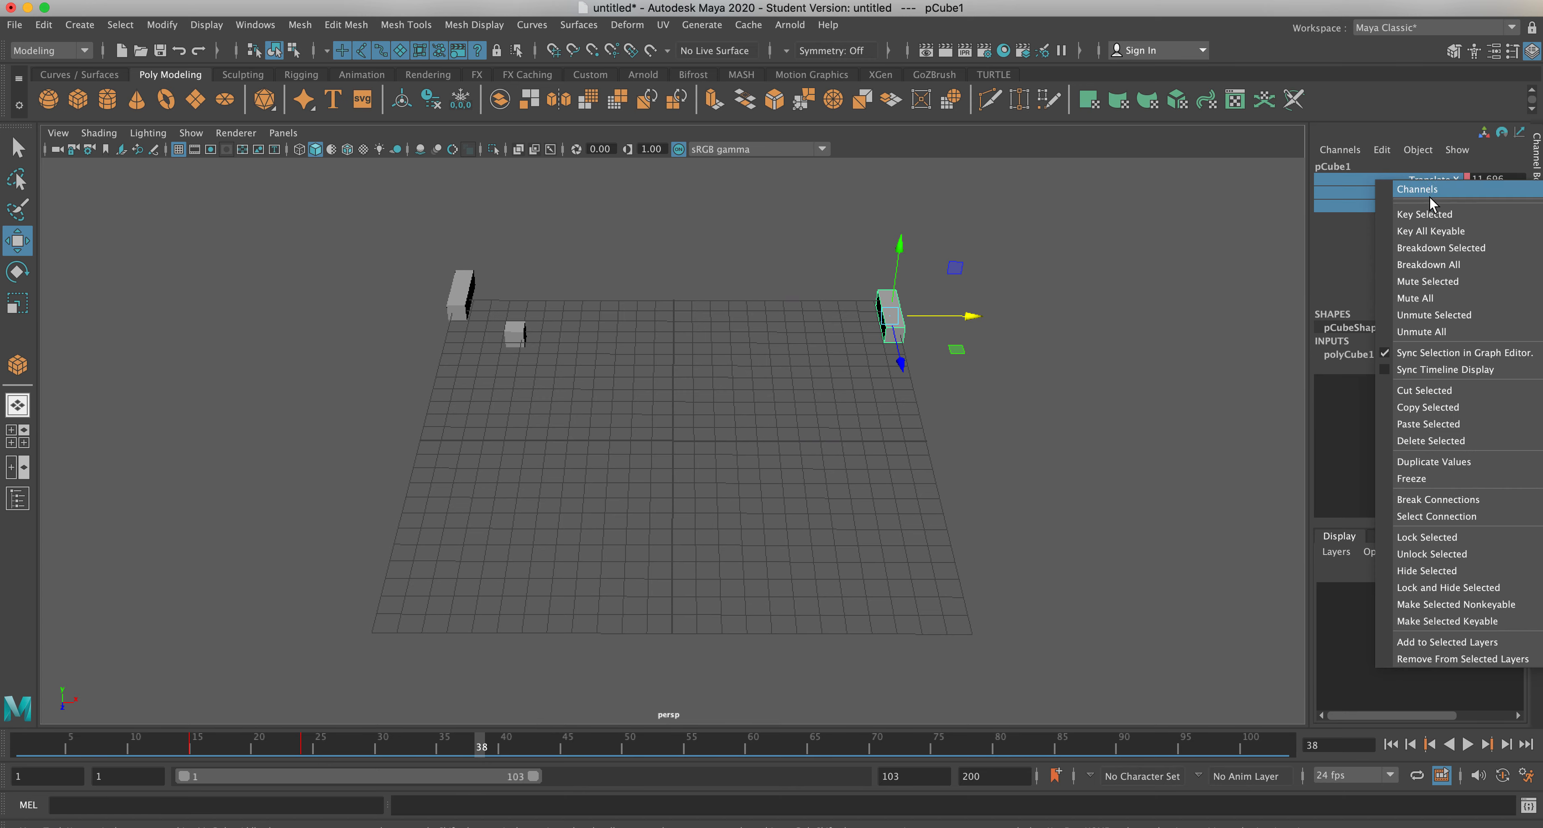
pyautogui.click(1414, 198)
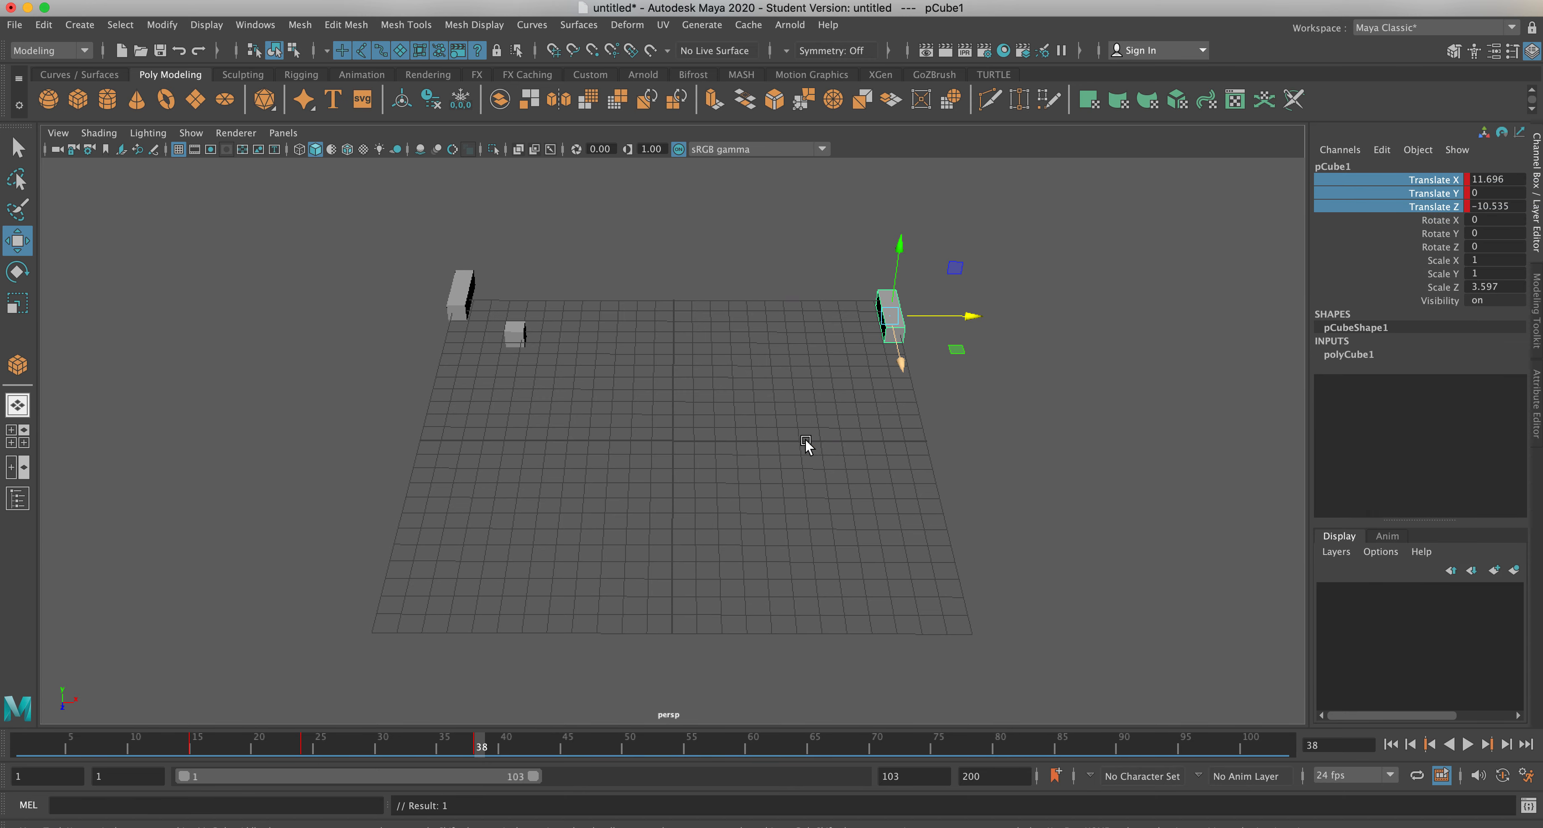
# At frame 46, move paddle pCube1 to about 10.287 on Z beside the ball and key its translate channels.
pyautogui.moveTo(535, 739); pyautogui.dragTo(578, 745)
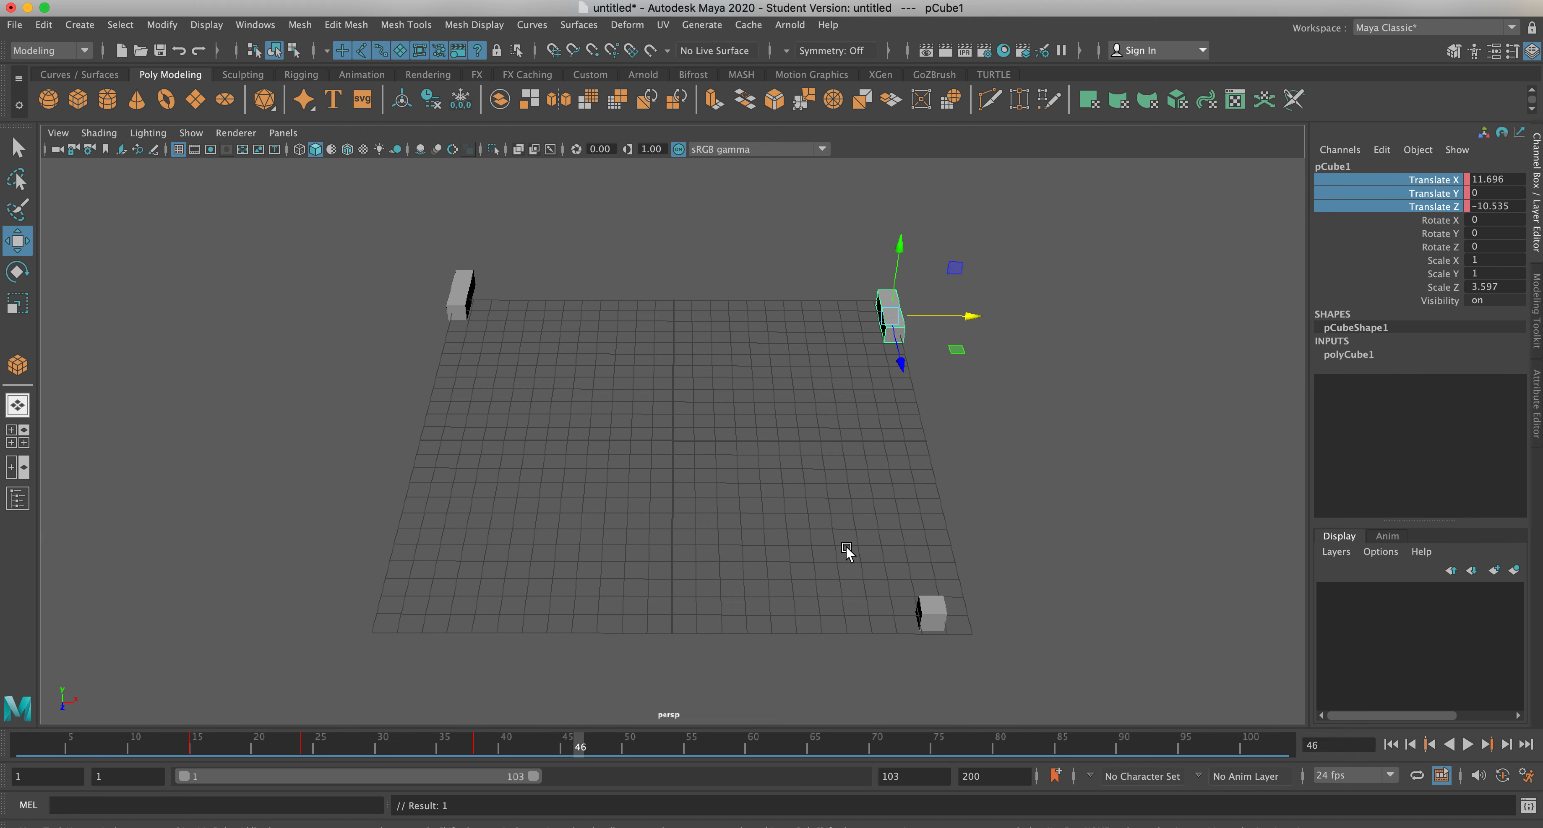
pyautogui.moveTo(900, 354); pyautogui.dragTo(968, 665)
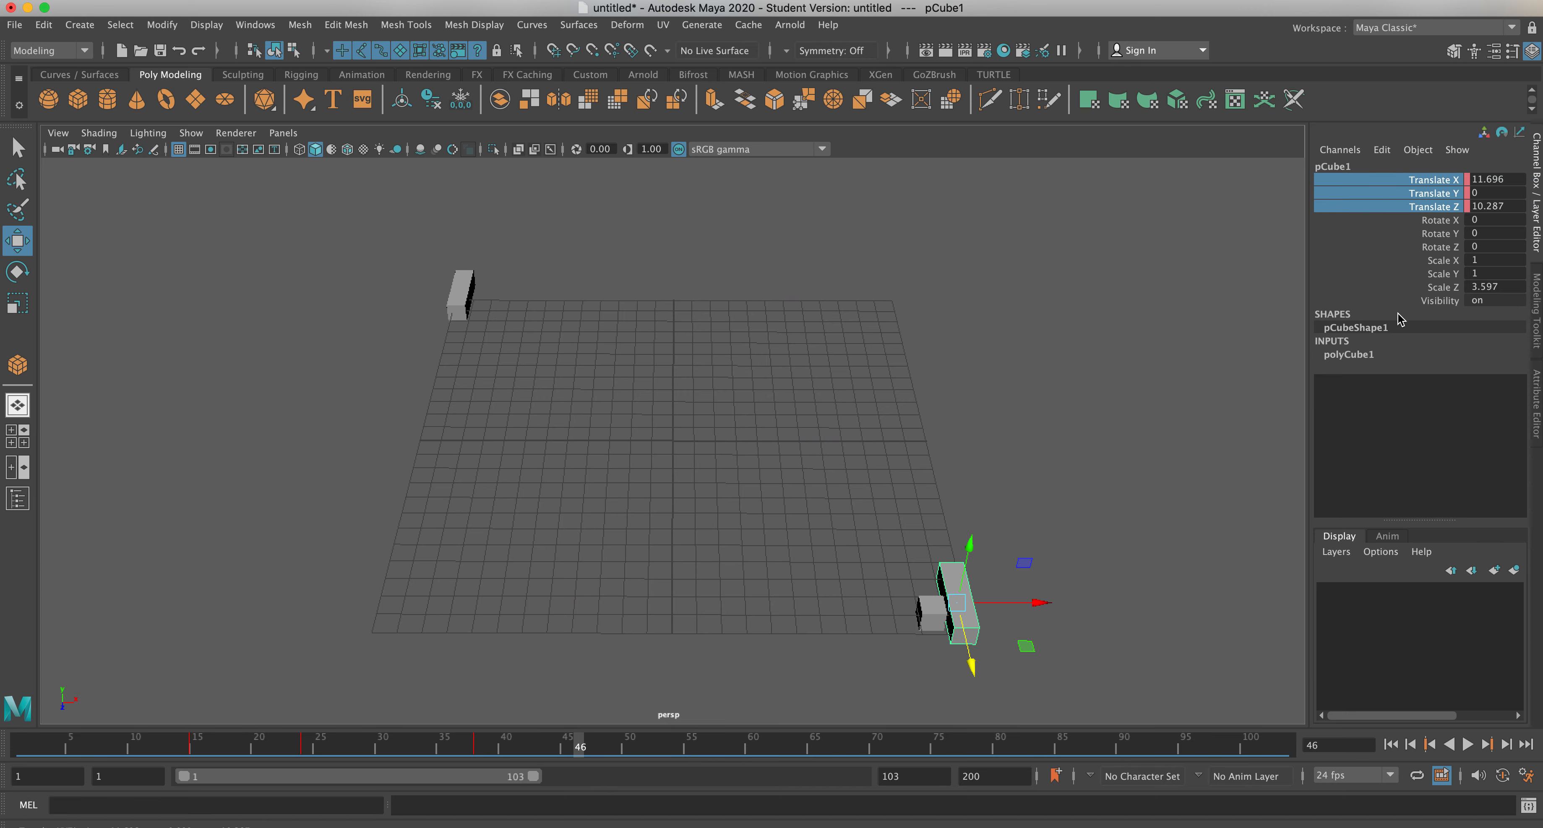
pyautogui.rightClick(1434, 180)
pyautogui.click(1431, 210)
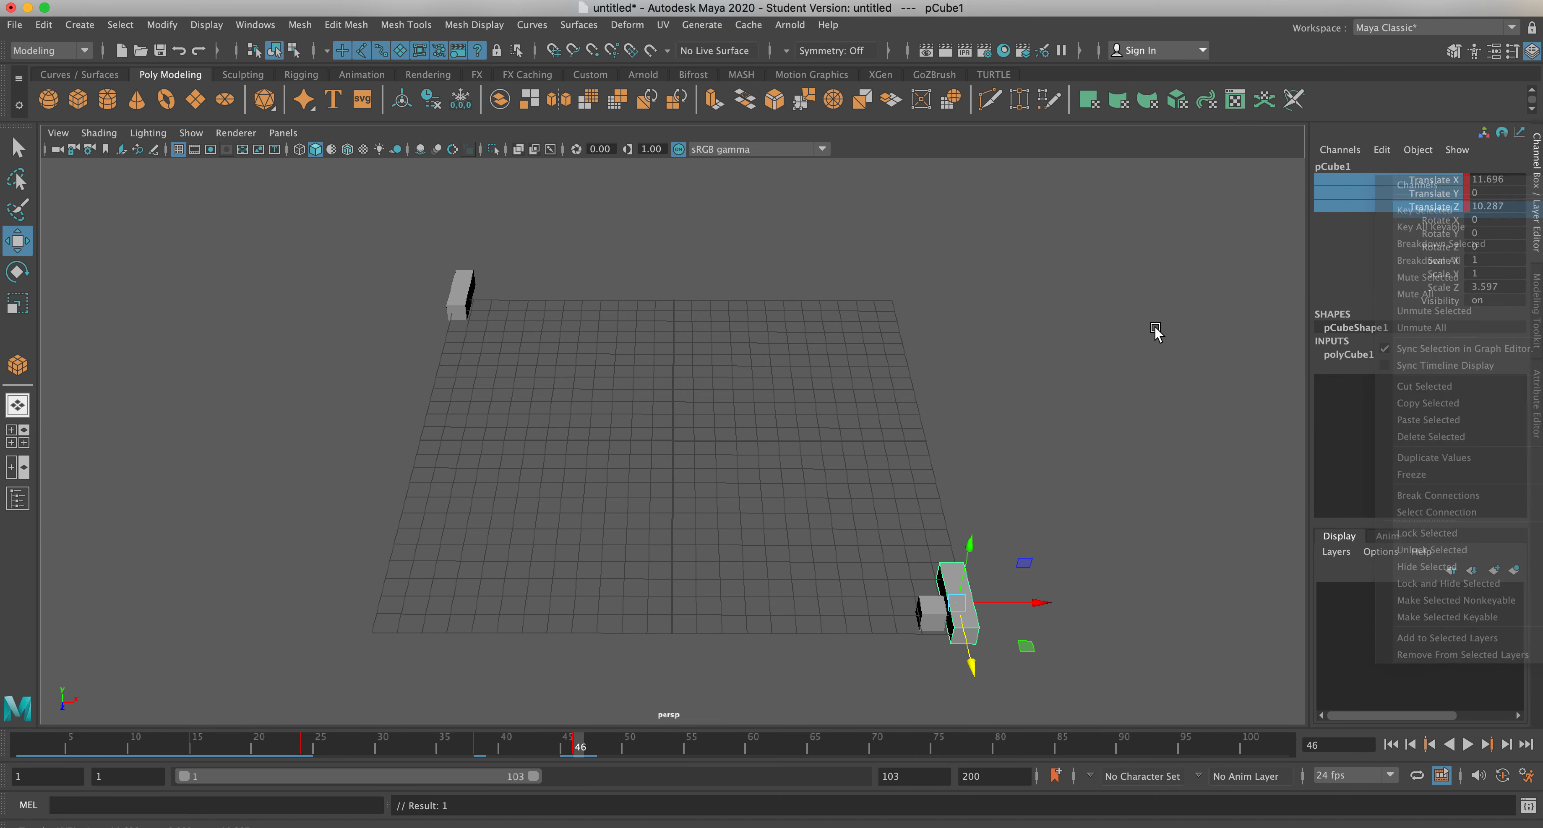
# Play the animation from frame 1 to check the movement of the ball and both paddles.
pyautogui.moveTo(574, 741); pyautogui.dragTo(7, 741)
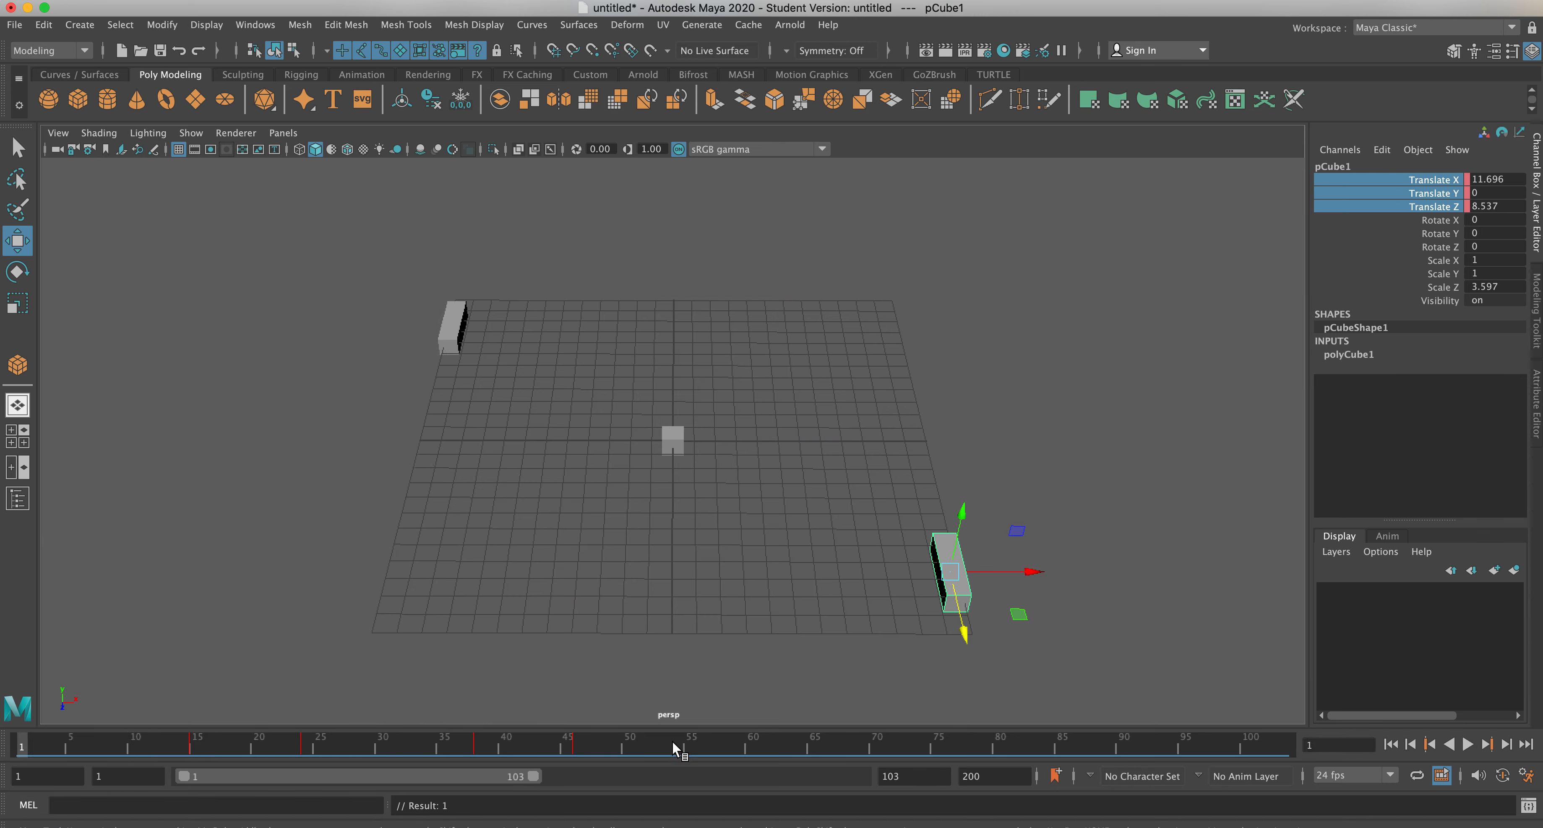
pyautogui.moveTo(673, 747); pyautogui.dragTo(868, 616, button='right')
pyautogui.click(1467, 745)
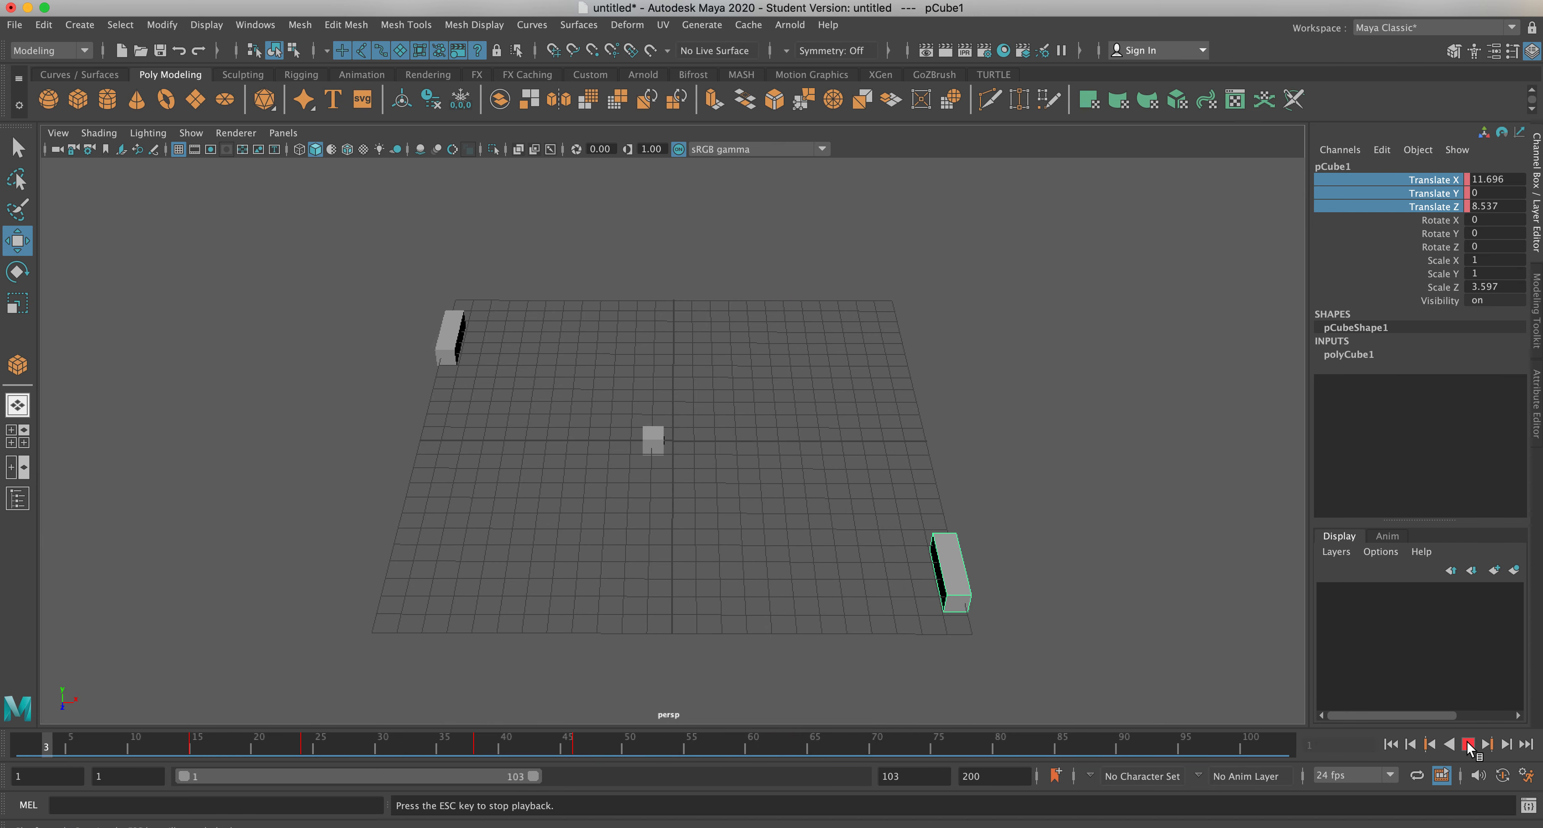
pyautogui.click(1467, 745)
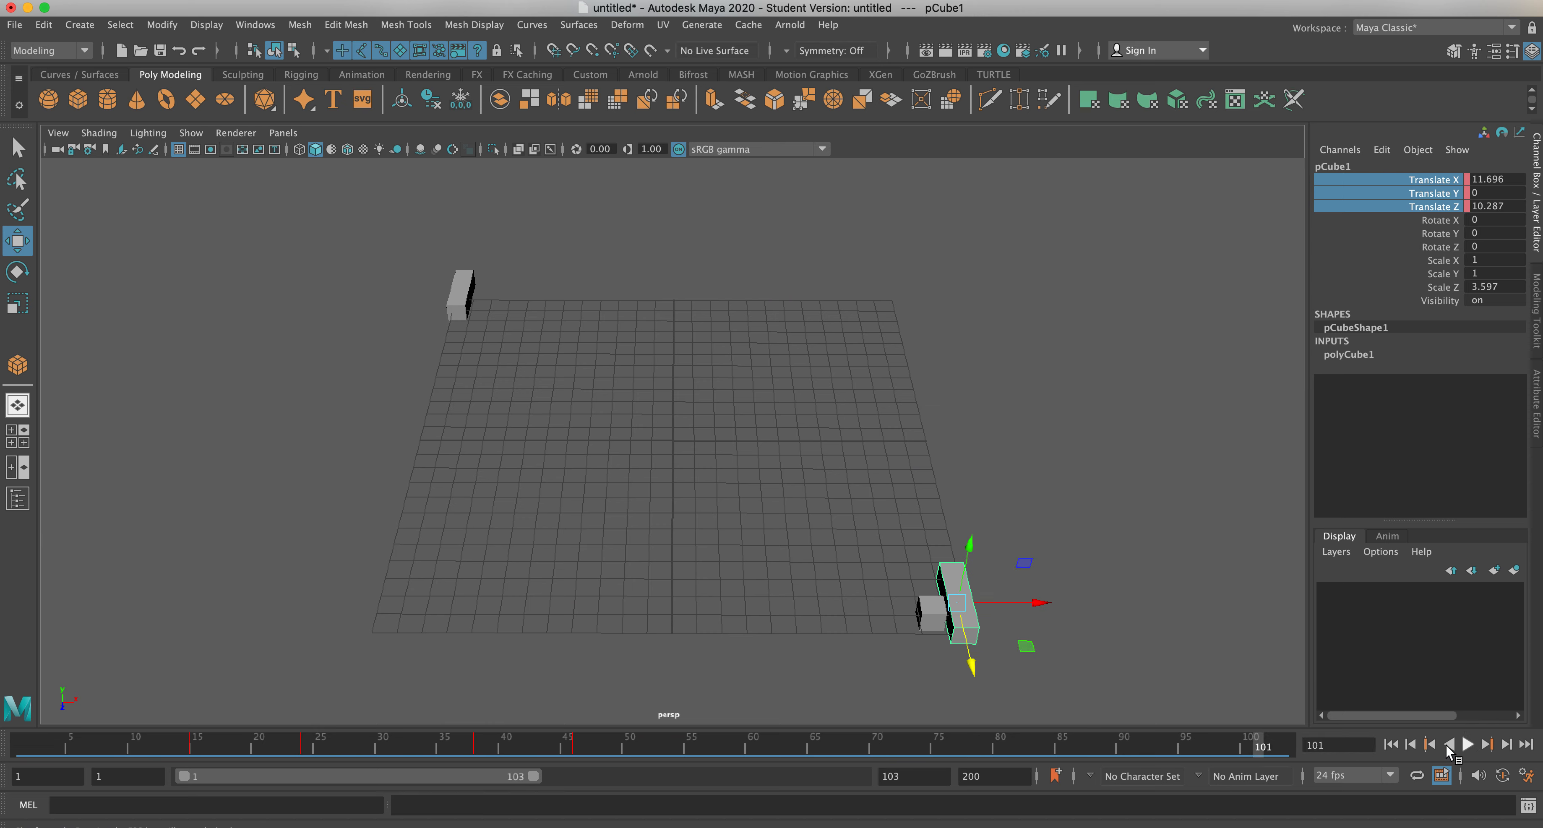
pyautogui.click(1467, 745)
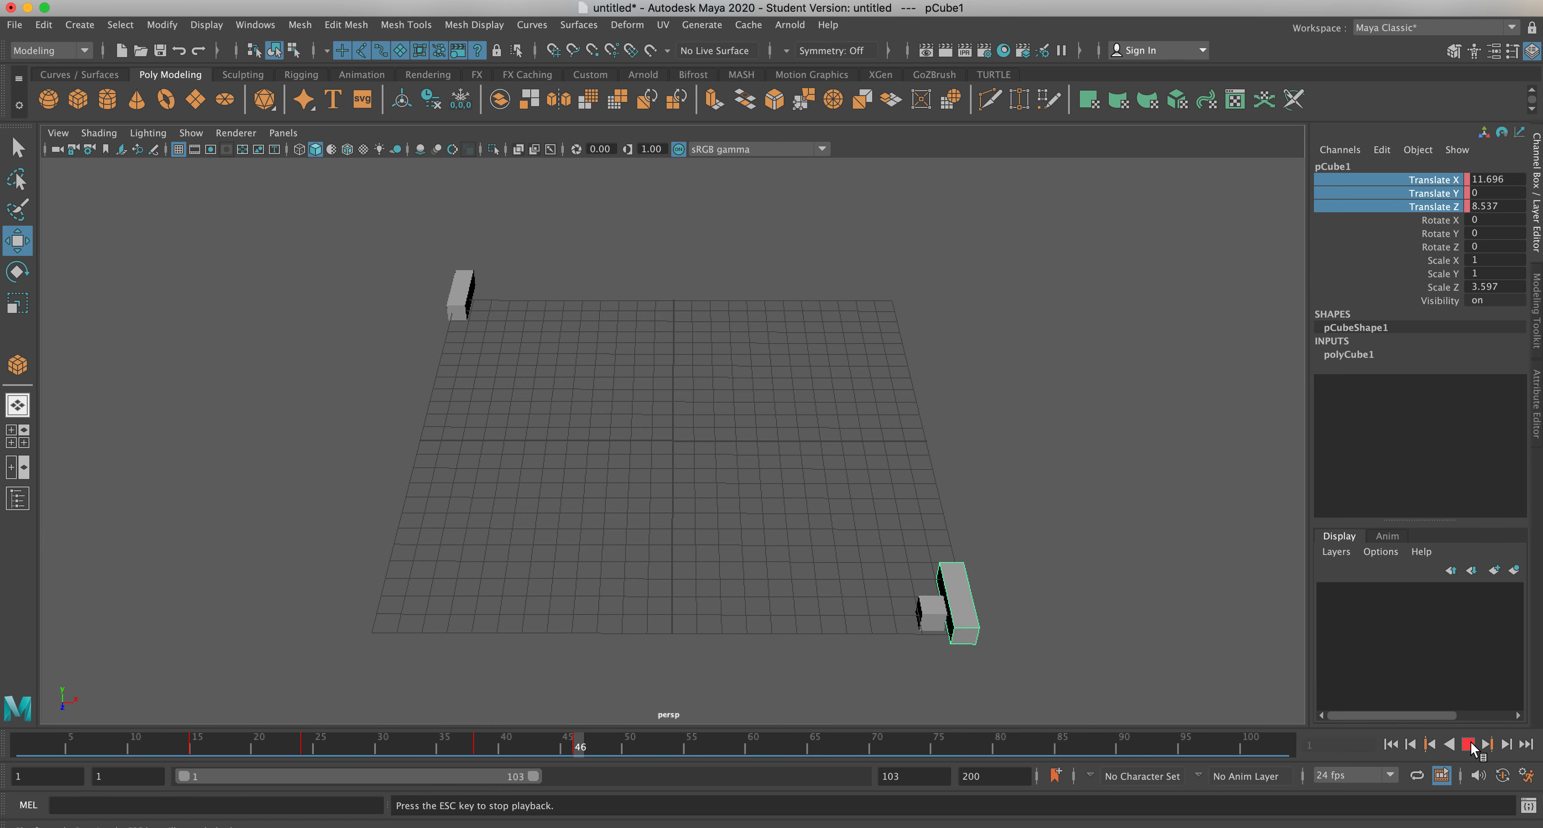
pyautogui.click(1467, 745)
pyautogui.moveTo(339, 743); pyautogui.dragTo(224, 746)
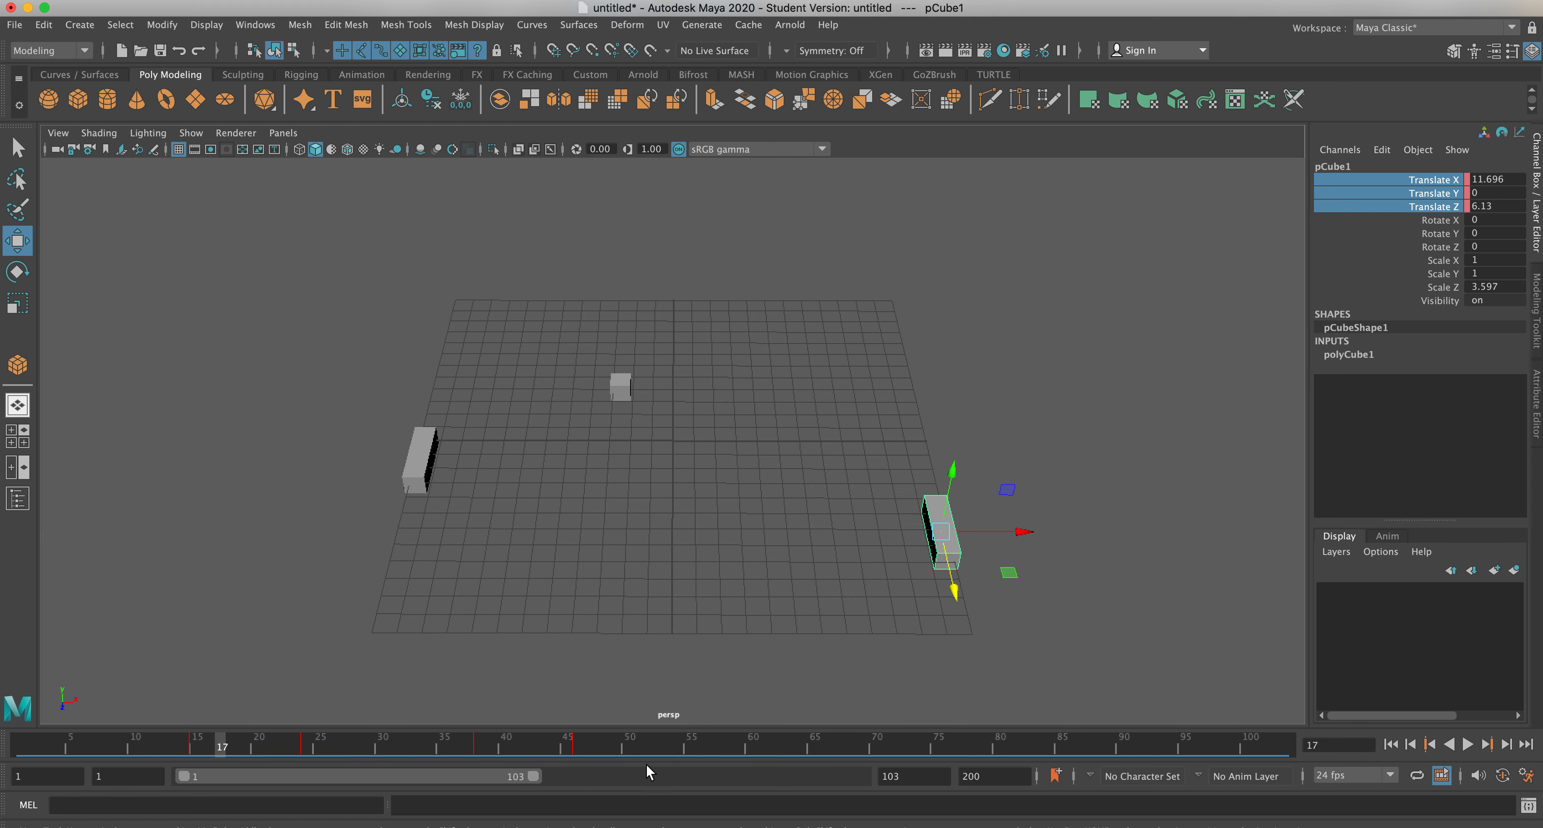
# Set the timeline's playback speed to Real-time.
pyautogui.rightClick(604, 751)
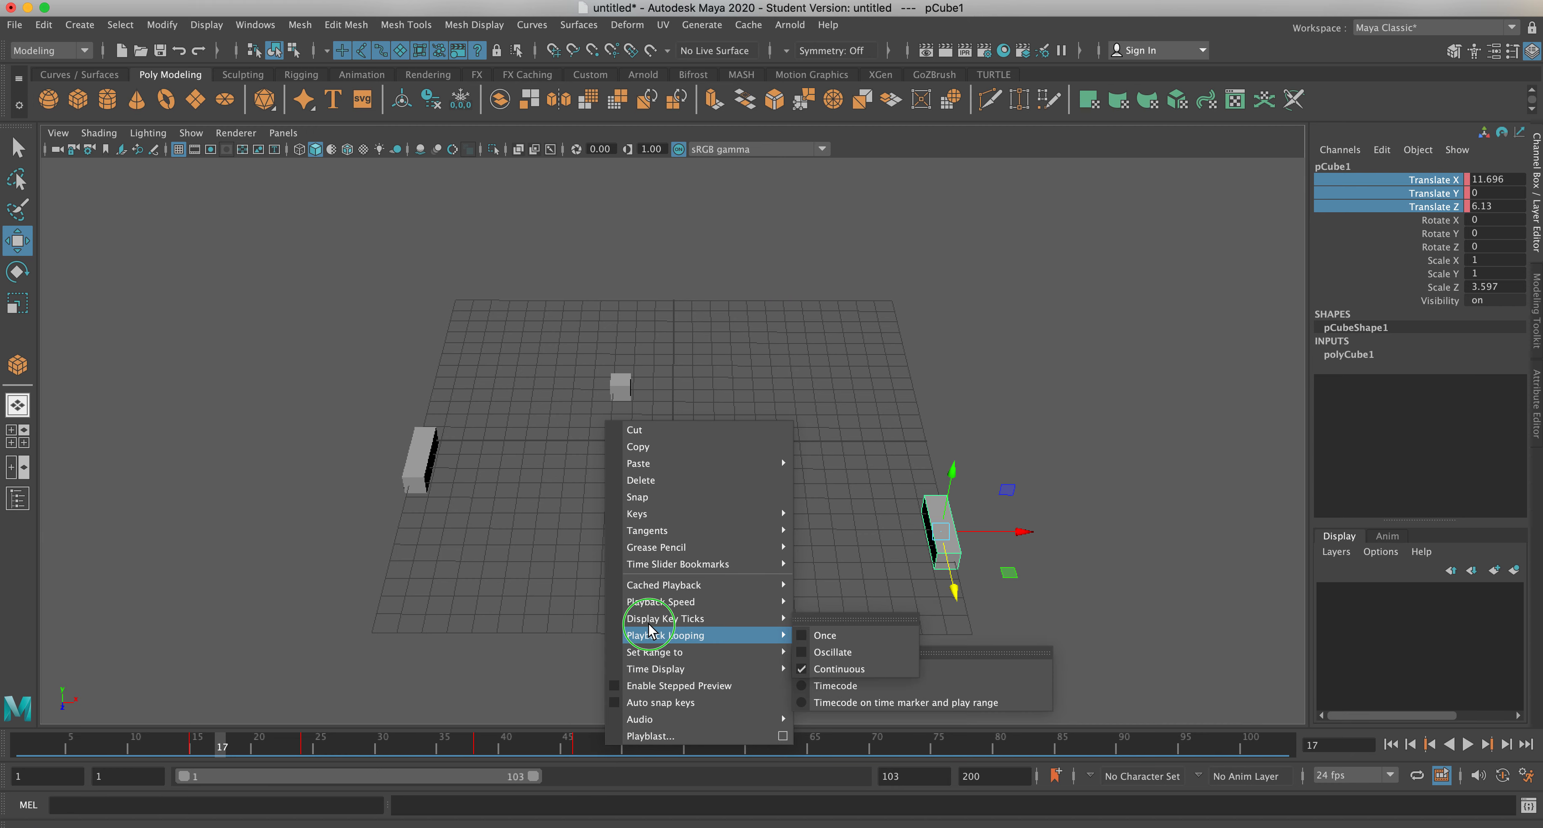
pyautogui.click(693, 604)
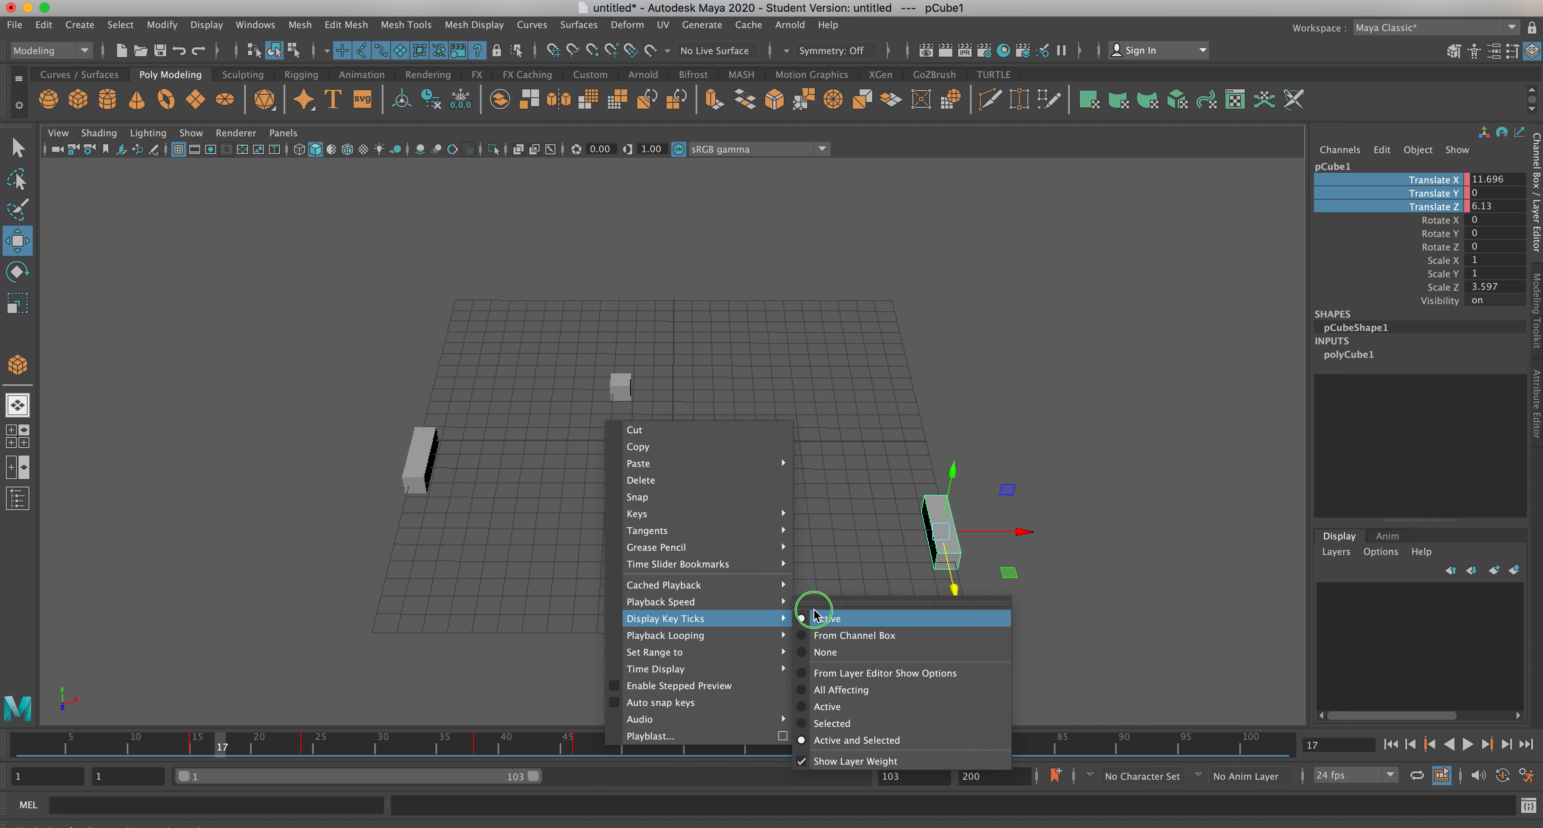
pyautogui.click(806, 604)
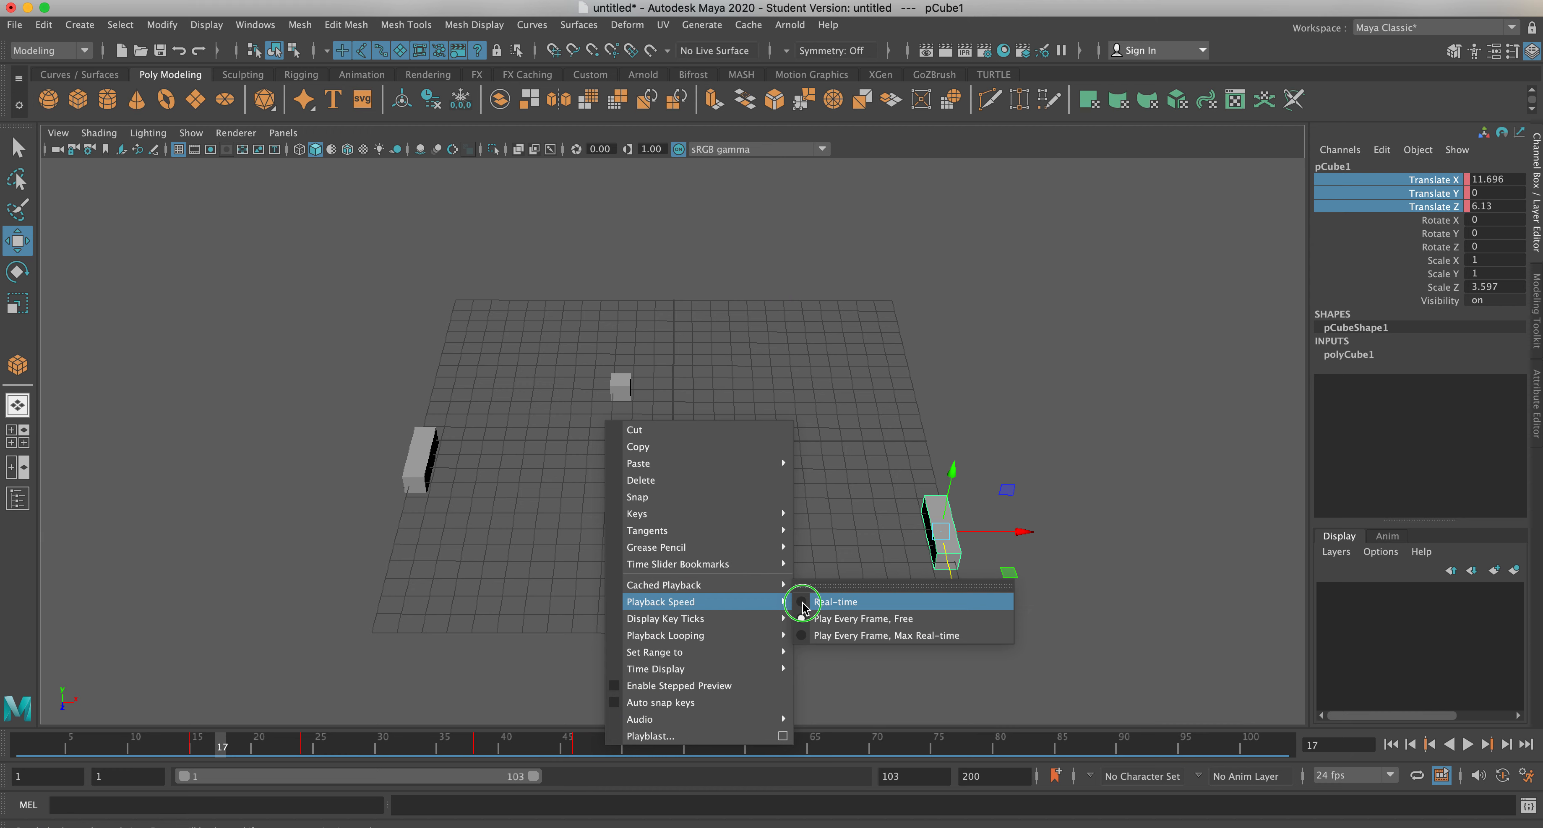
pyautogui.click(802, 603)
pyautogui.rightClick(800, 742)
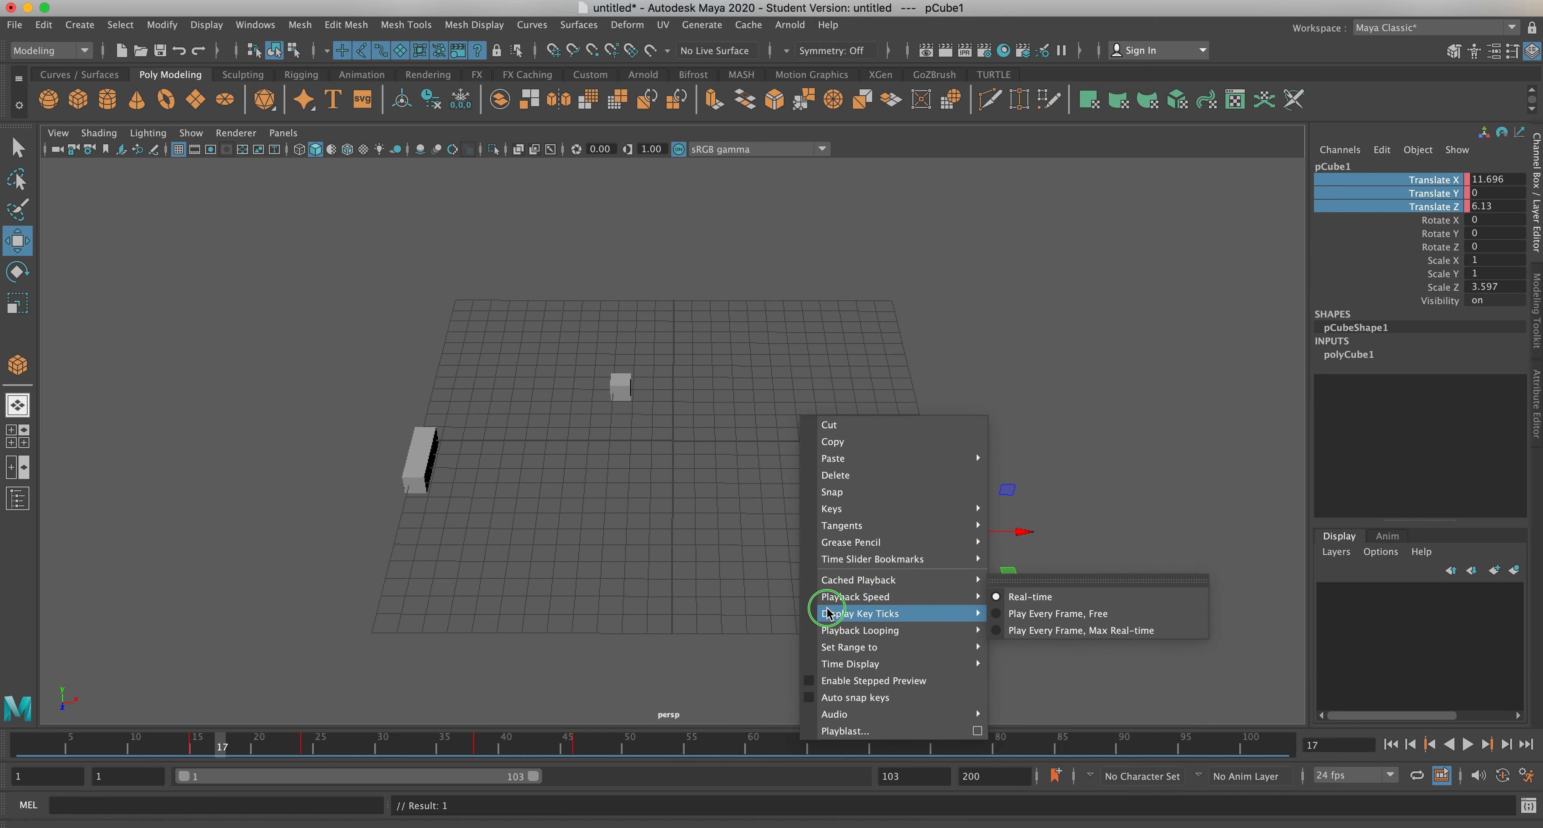
pyautogui.click(756, 741)
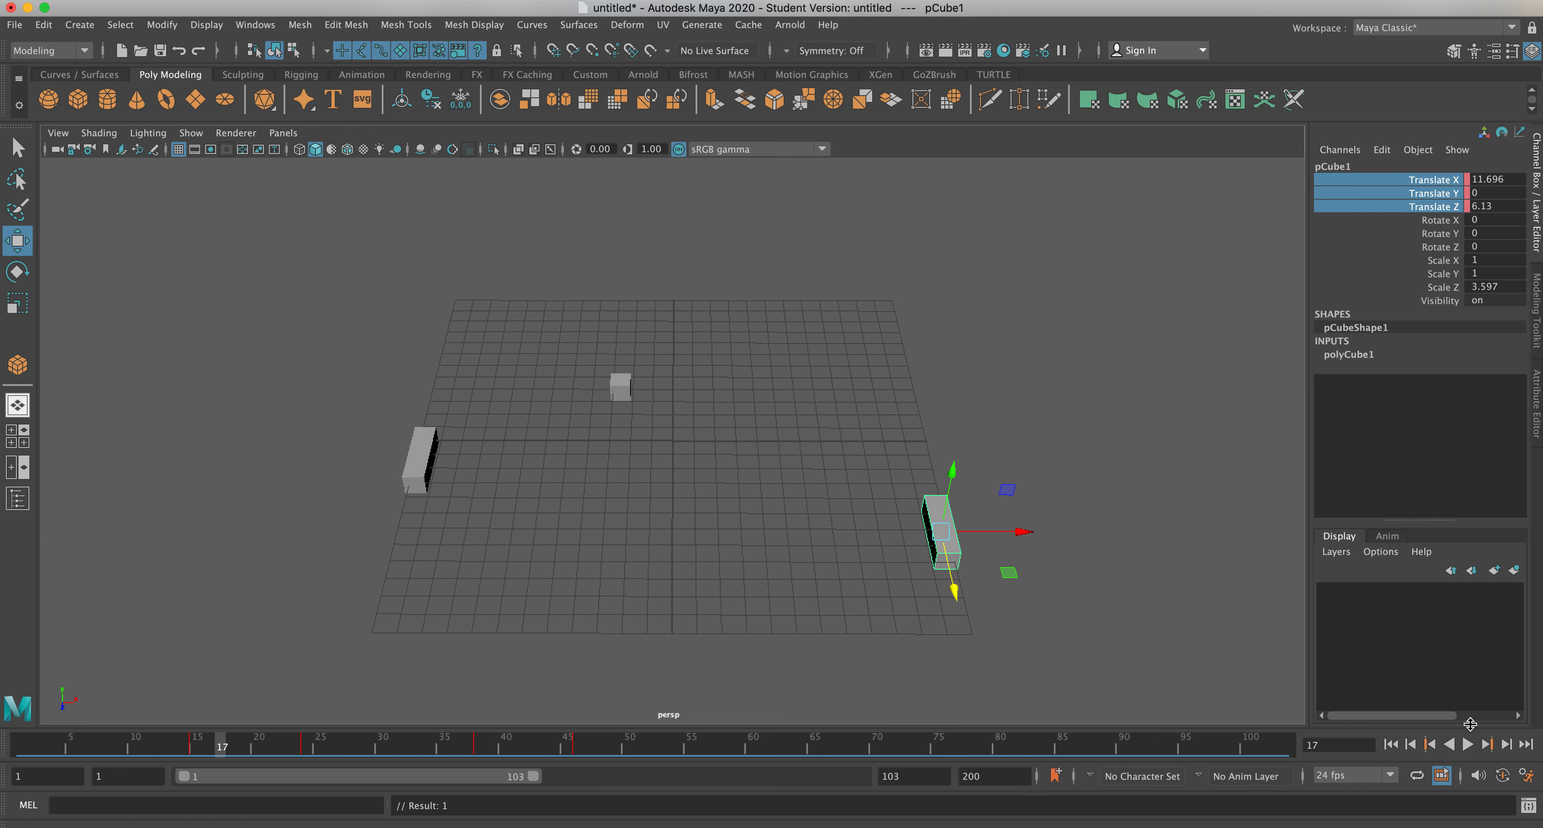
# Play the animation twice from the first frame to review it at real-time speed.
pyautogui.click(1391, 745)
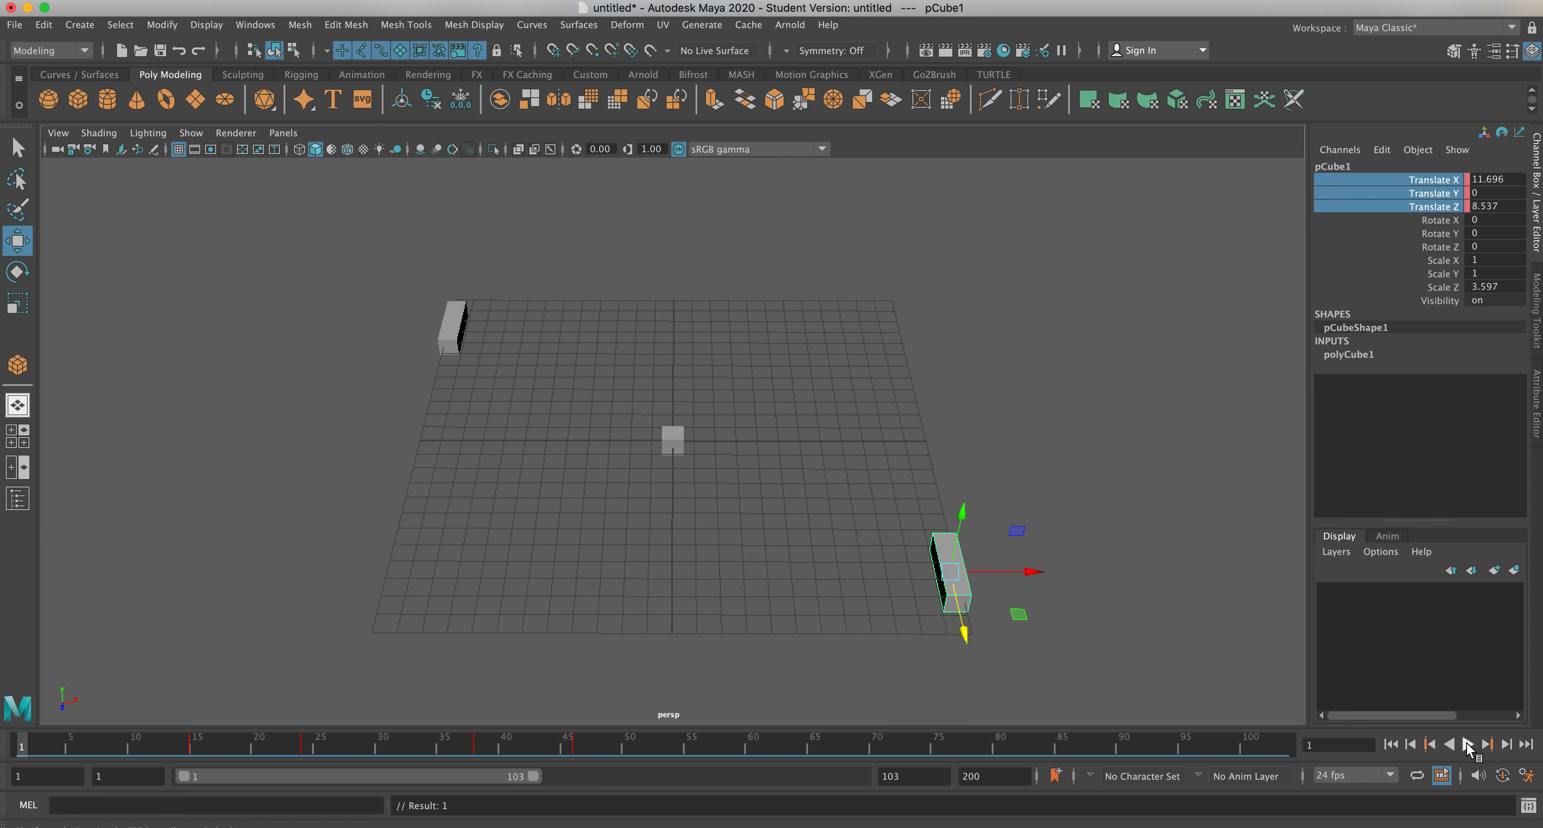
pyautogui.click(1468, 745)
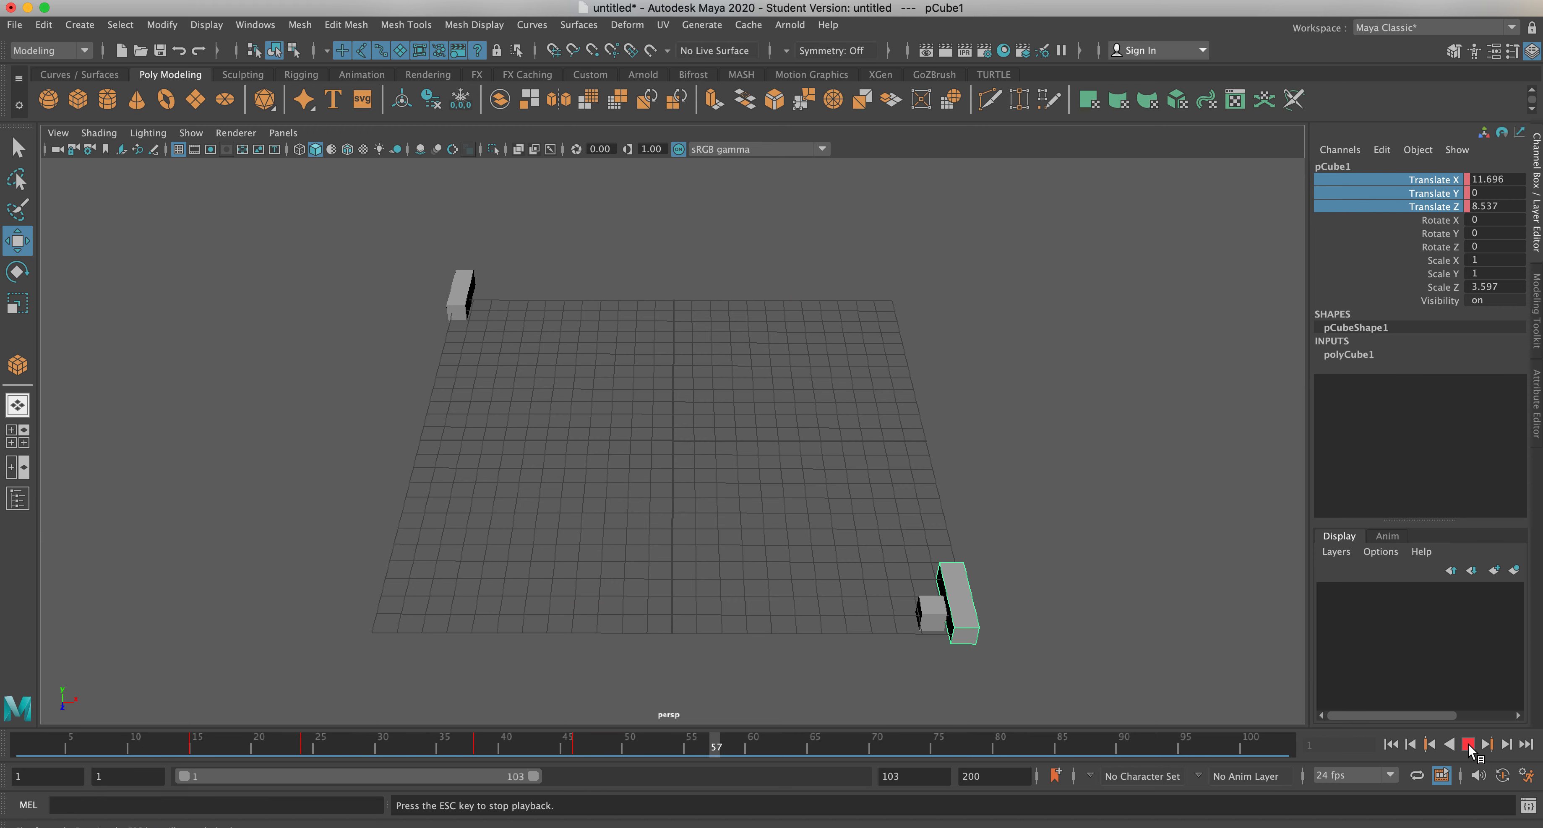
pyautogui.click(1468, 745)
pyautogui.click(1390, 745)
pyautogui.click(1468, 745)
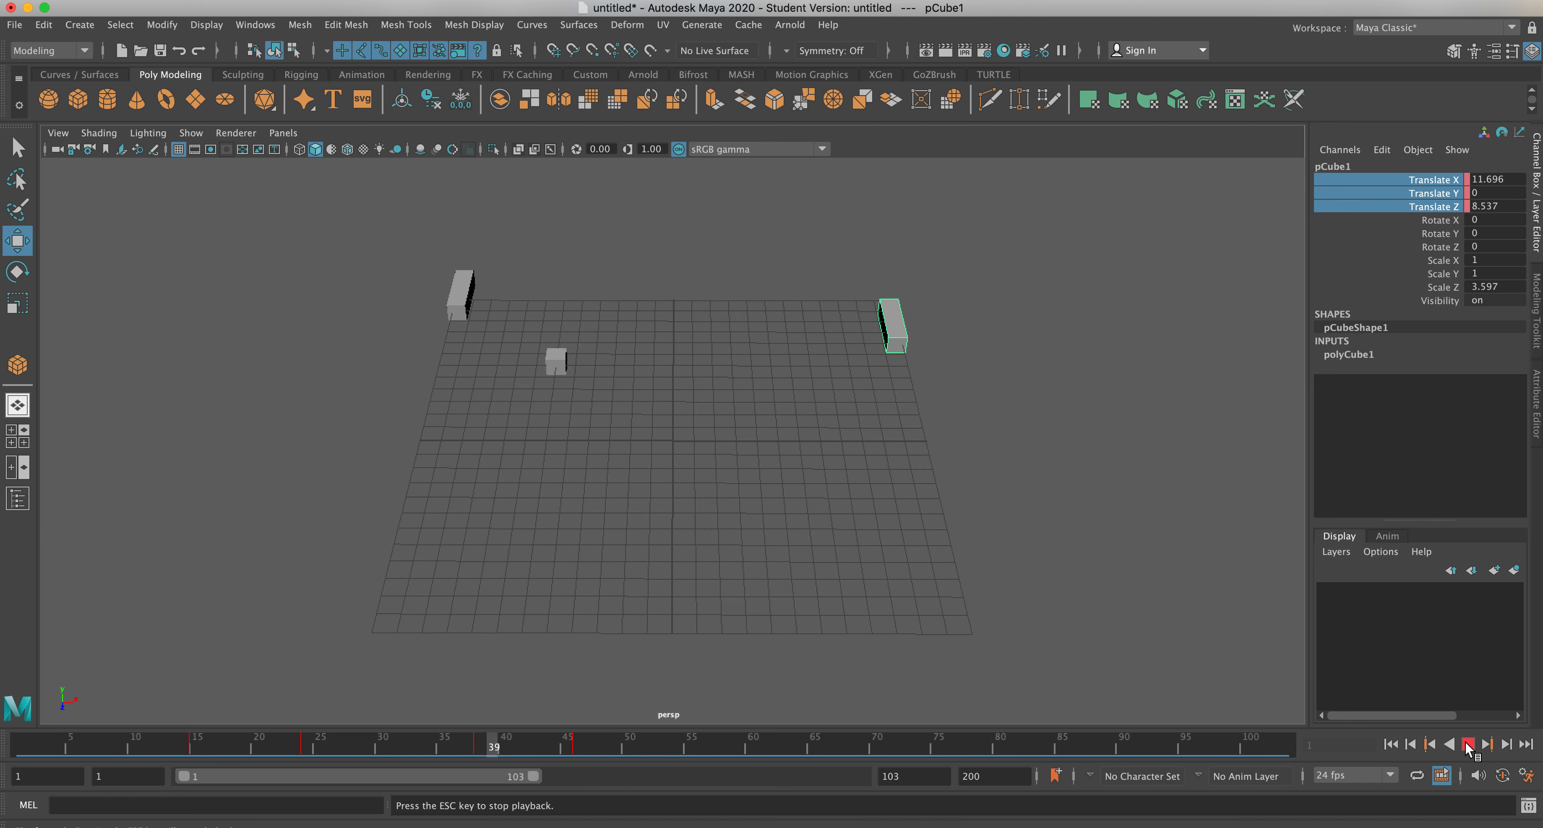
pyautogui.click(1468, 745)
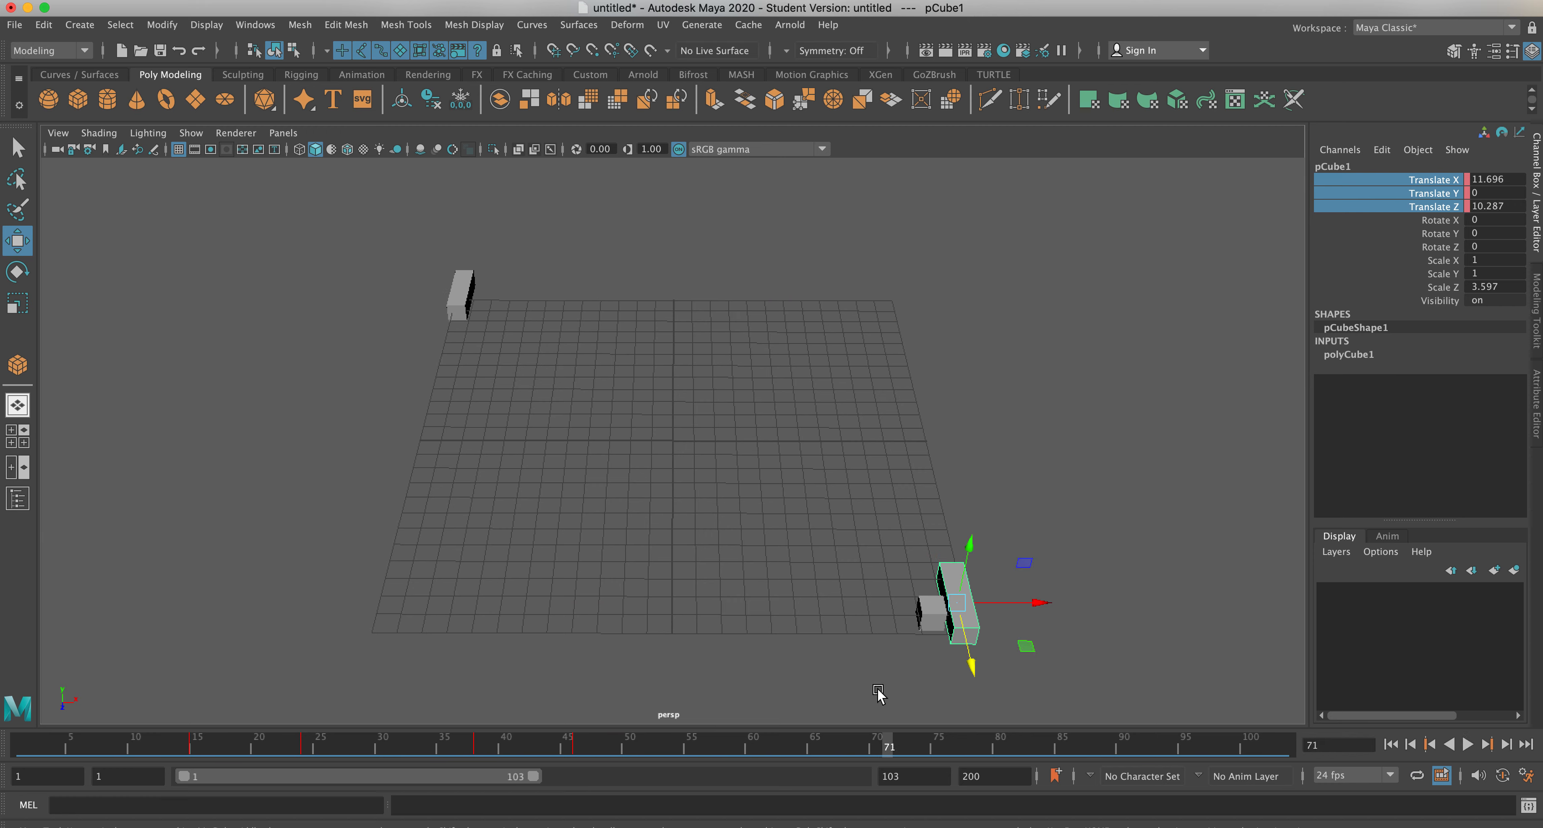
# At frame 50, move the ball cube away from the paddle to about 9.511 on X and key its translate channels.
pyautogui.moveTo(882, 742); pyautogui.dragTo(580, 758)
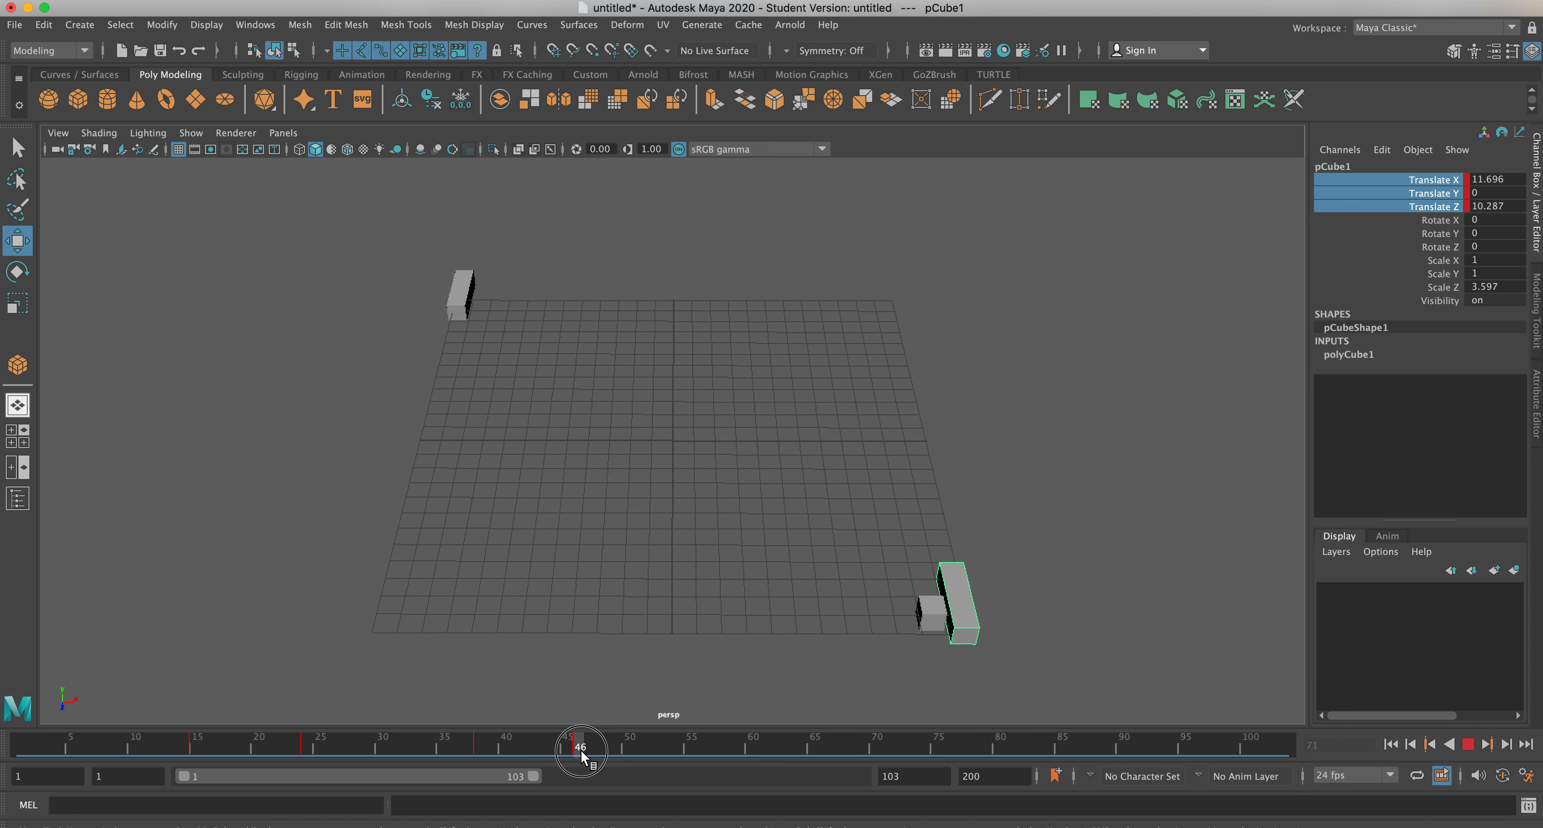
pyautogui.moveTo(581, 756); pyautogui.dragTo(581, 756)
pyautogui.click(930, 614)
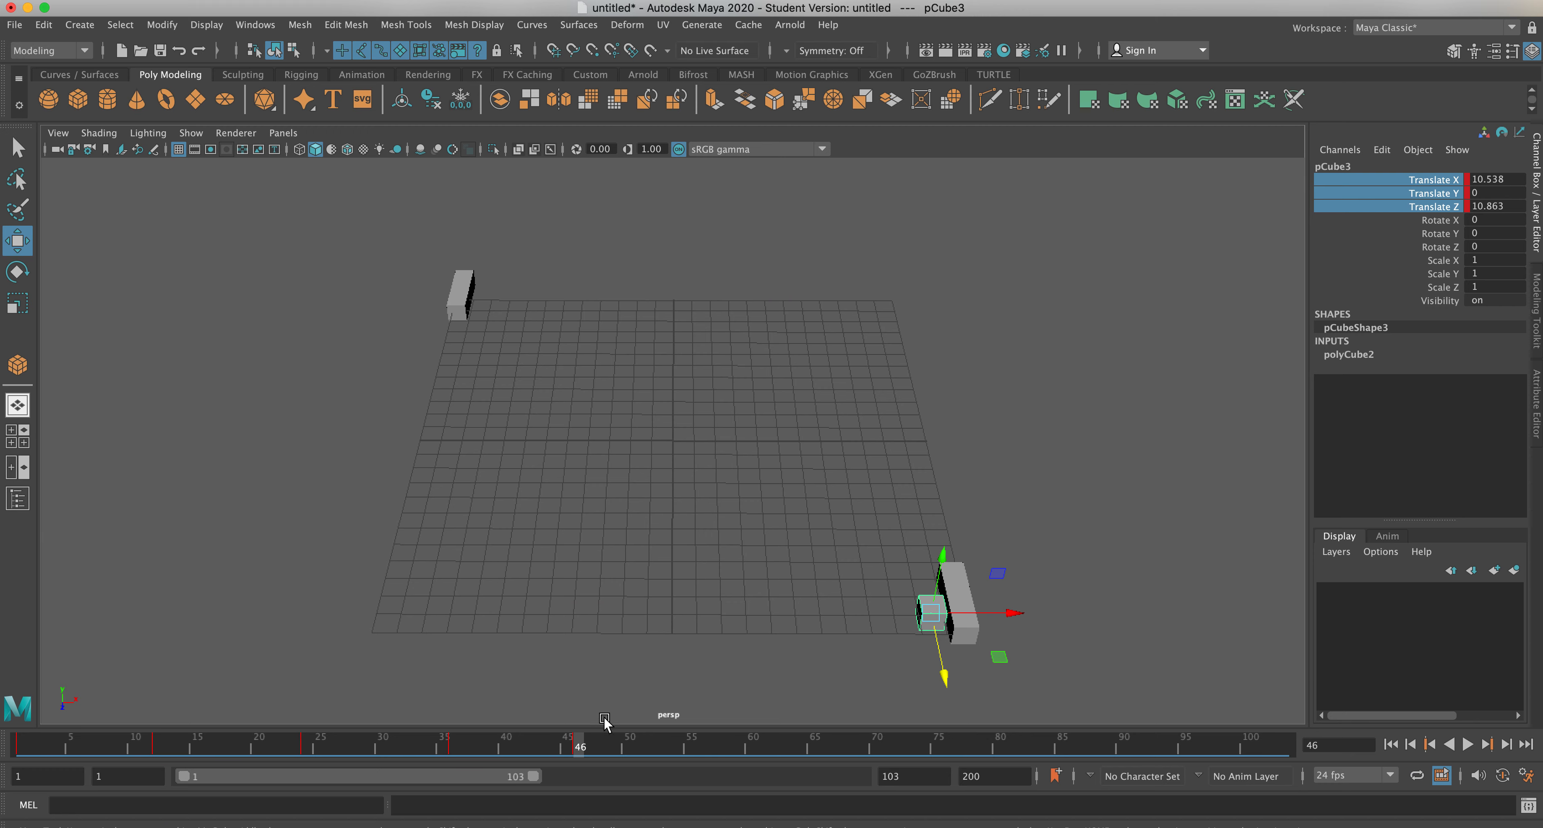
pyautogui.moveTo(585, 744); pyautogui.dragTo(623, 752)
pyautogui.click(1005, 613)
pyautogui.moveTo(1004, 612); pyautogui.dragTo(975, 621)
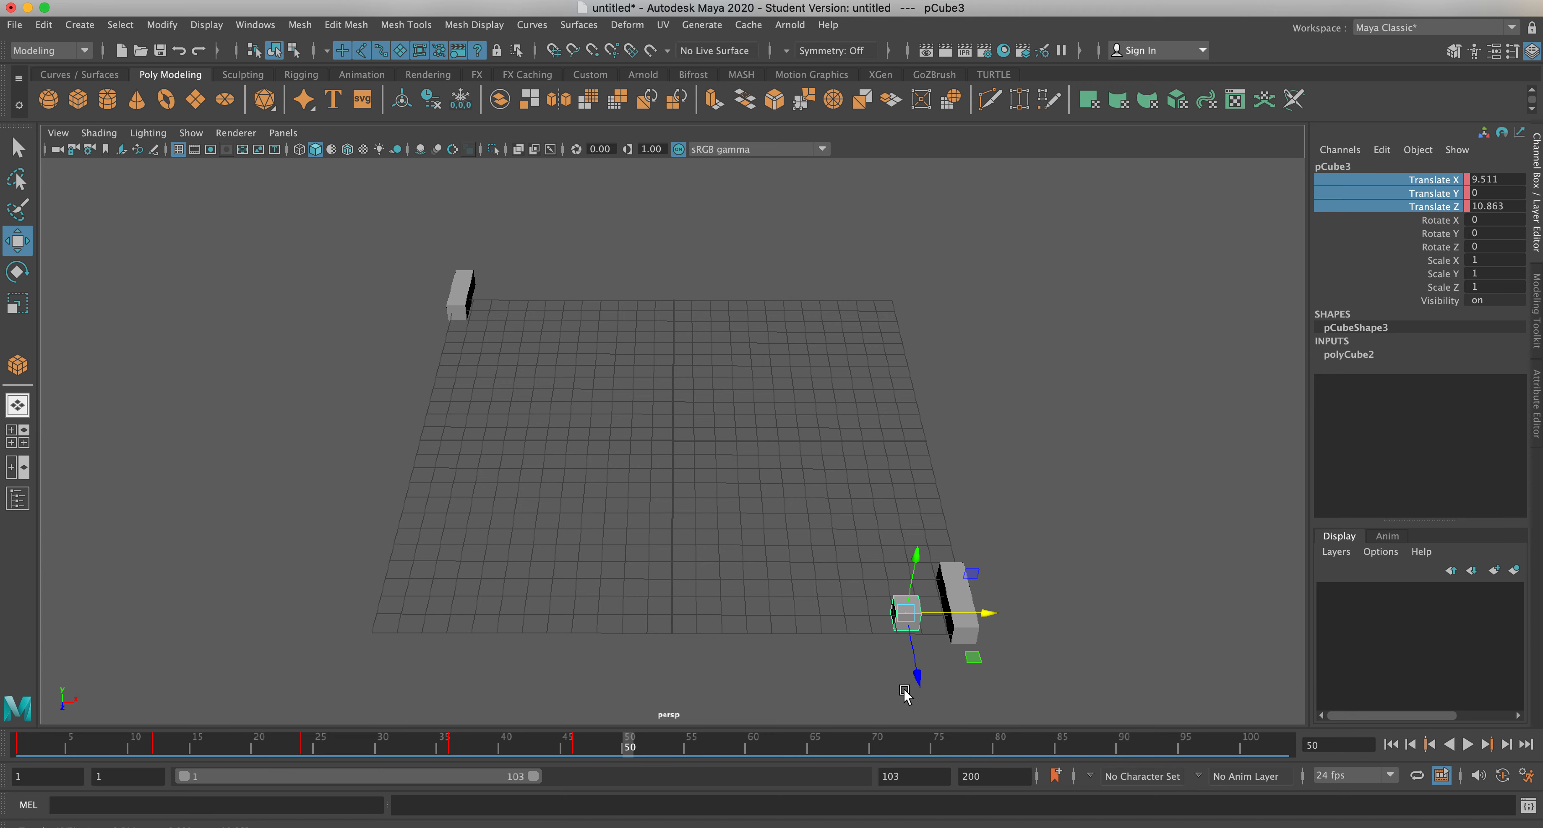
pyautogui.rightClick(1439, 183)
pyautogui.click(1407, 209)
# Key the ball cube's translate channels at frame 56 to hold its position.
pyautogui.moveTo(630, 749); pyautogui.dragTo(643, 748)
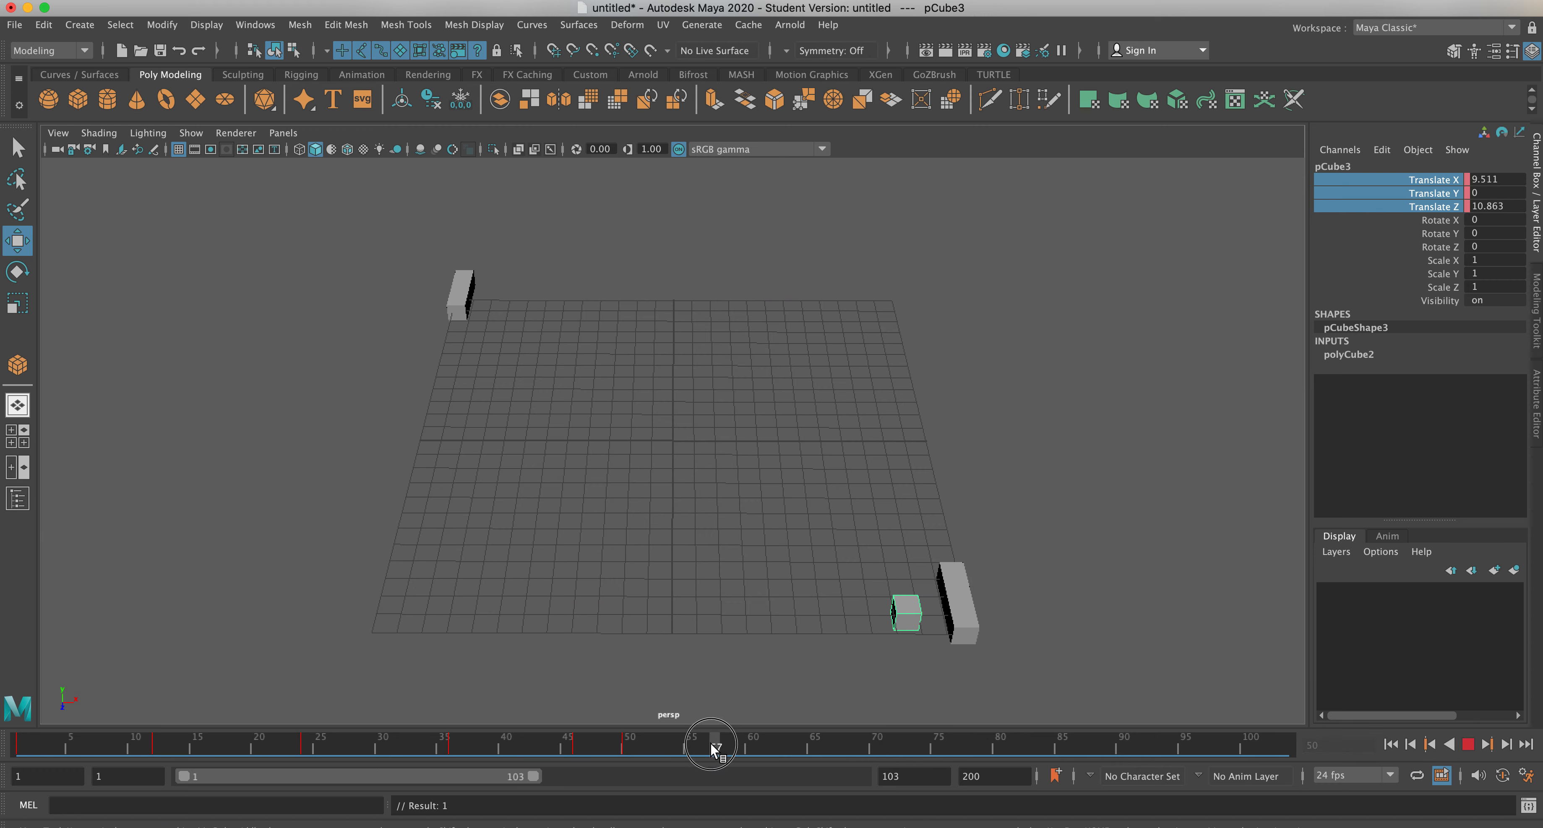
pyautogui.moveTo(699, 745); pyautogui.dragTo(700, 745)
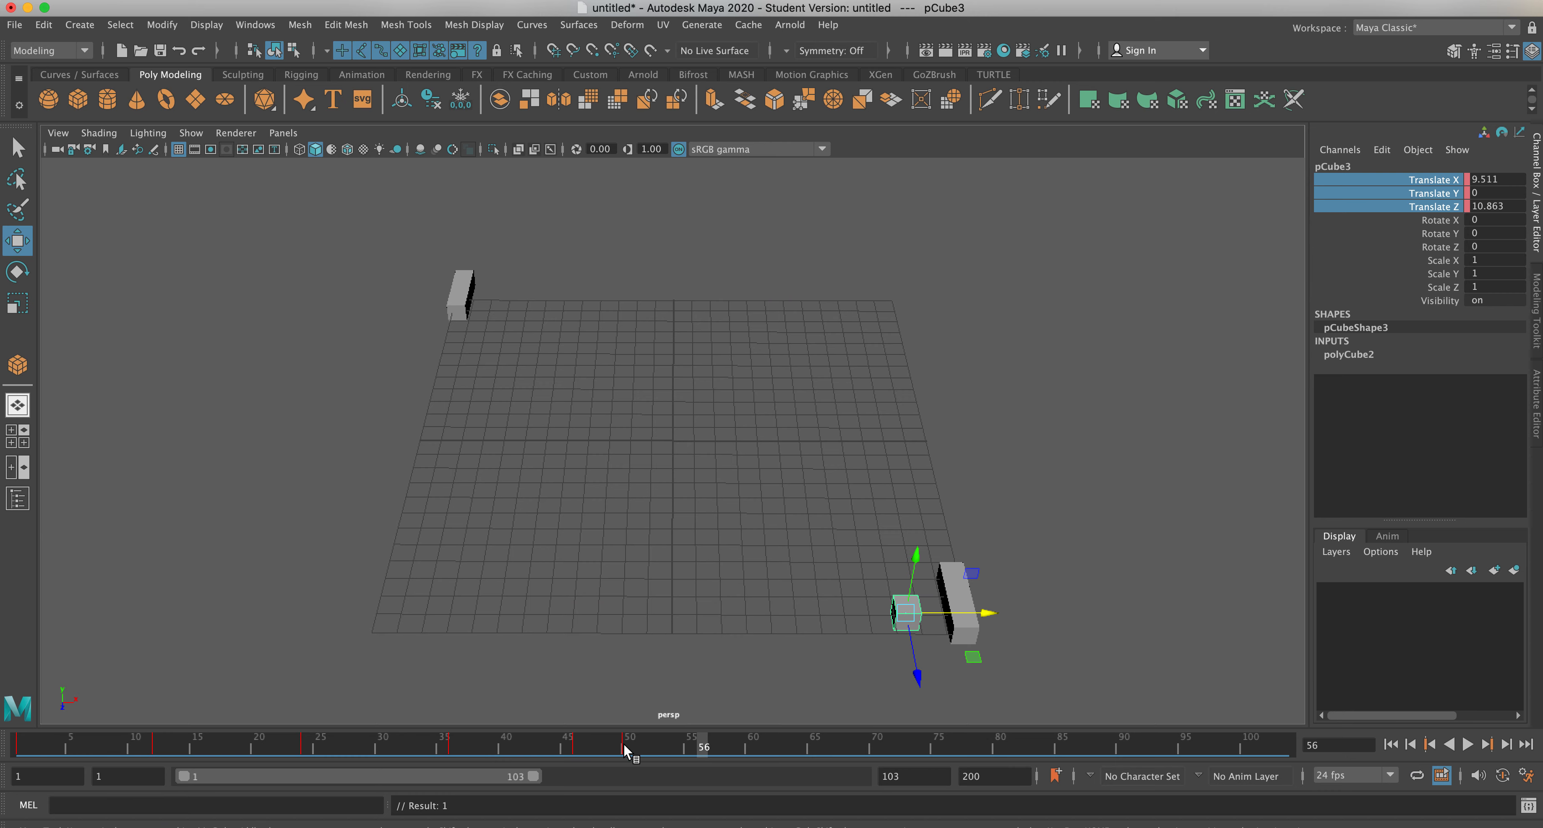
pyautogui.rightClick(1447, 219)
pyautogui.click(1443, 216)
# At frame 60, raise the ball cube to about 4.222 on Y and key its translate channels.
pyautogui.moveTo(707, 742); pyautogui.dragTo(754, 749)
pyautogui.moveTo(915, 520); pyautogui.dragTo(918, 456)
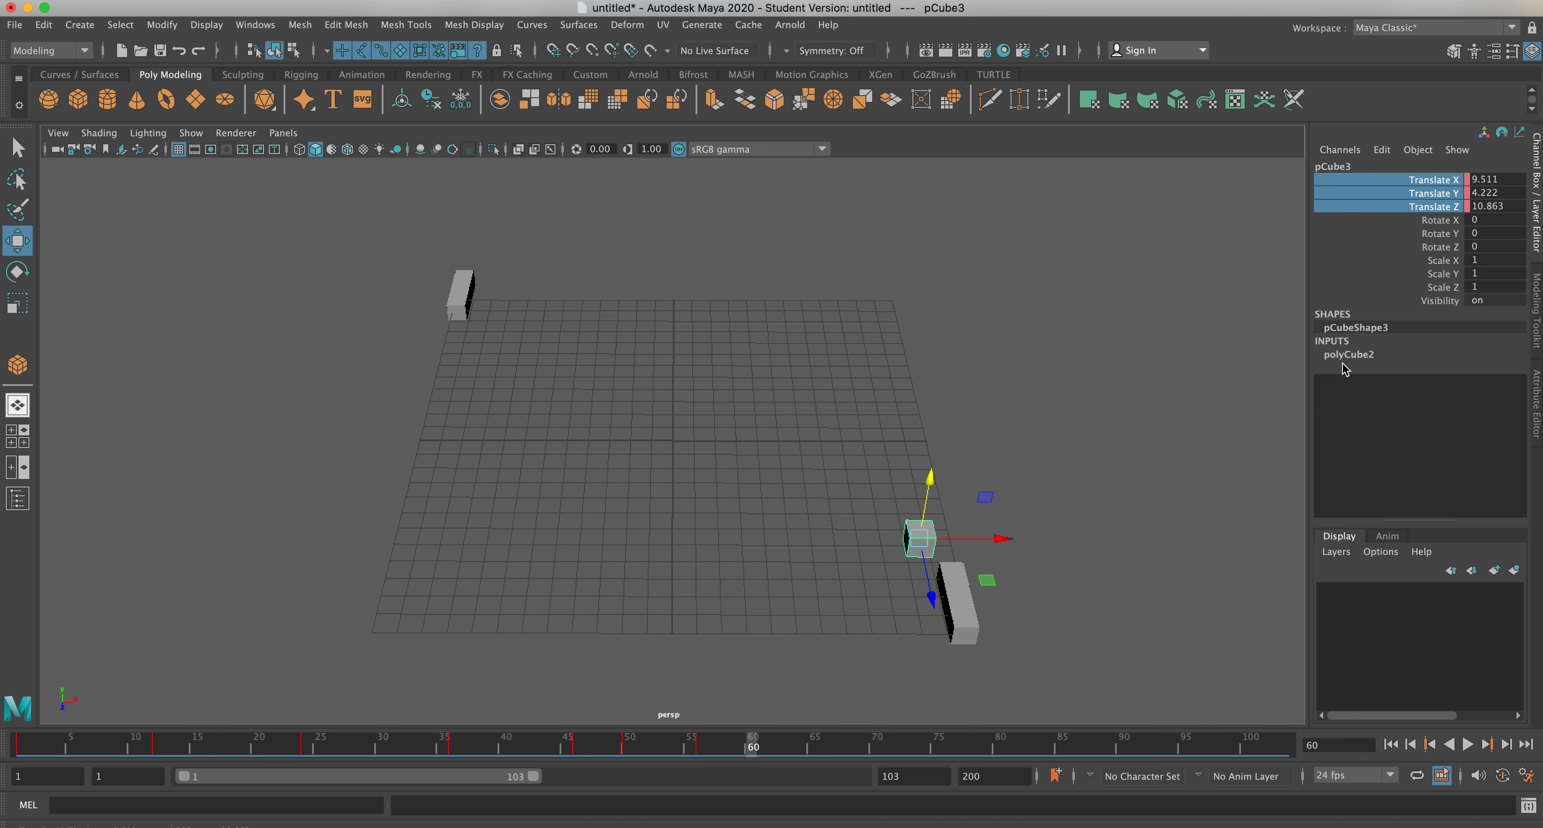
pyautogui.rightClick(1432, 185)
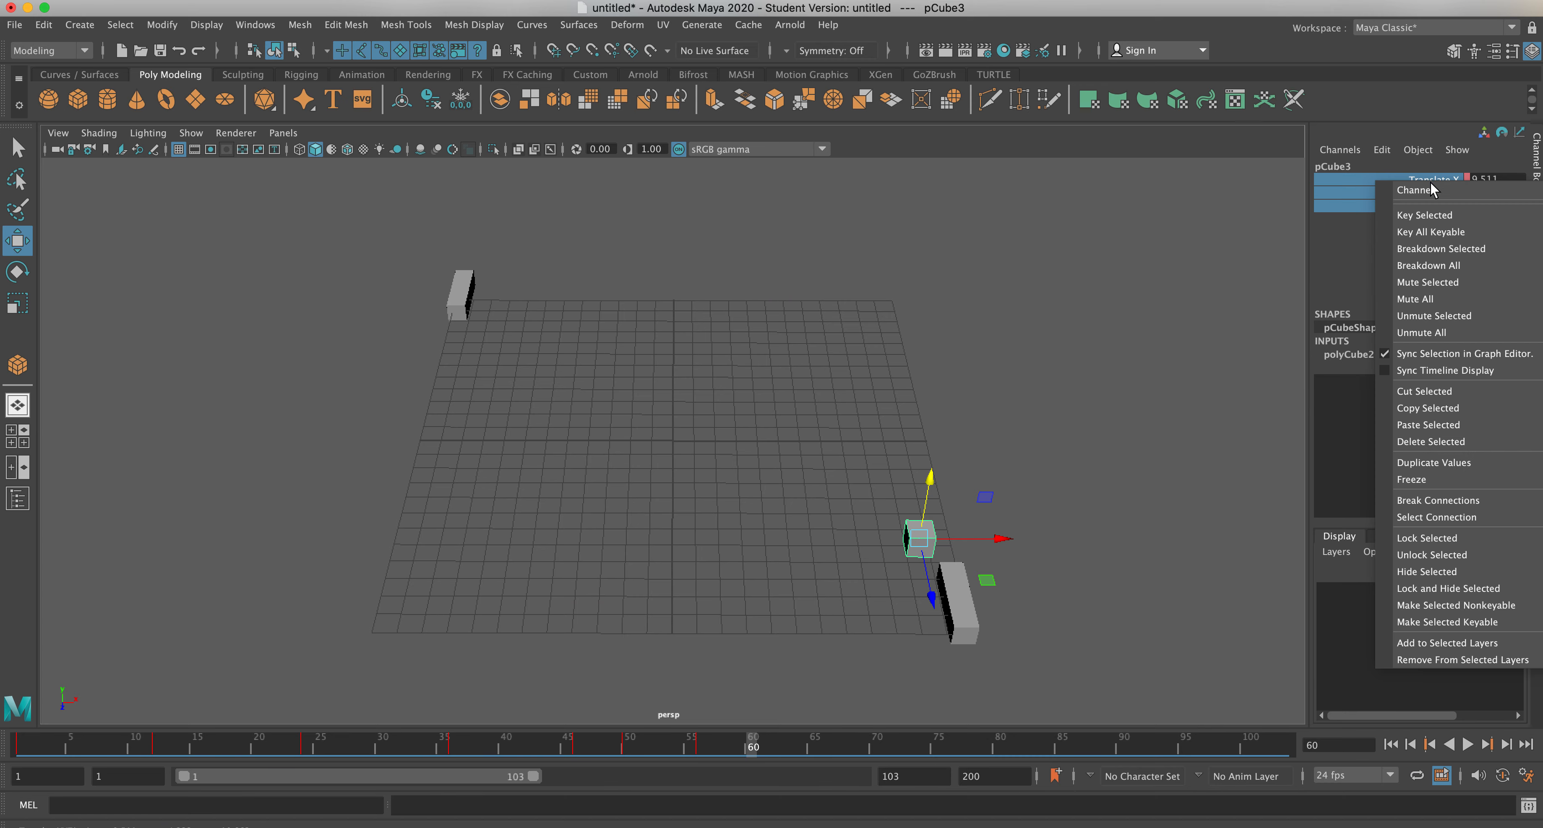
pyautogui.click(1432, 217)
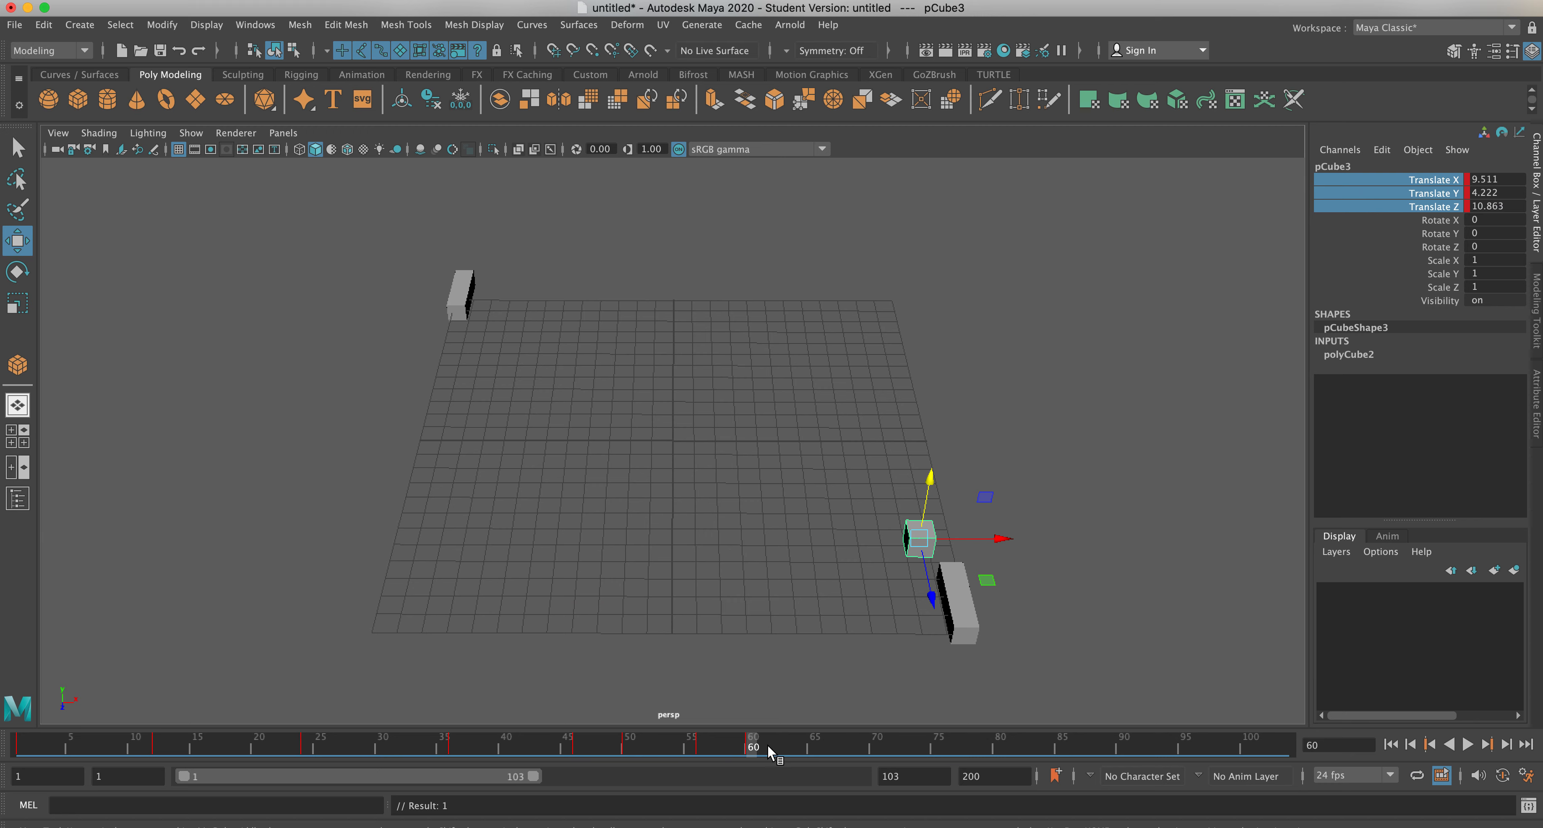
# Key the ball cube's translate channels at frame 65 to hold it in the raised position.
pyautogui.moveTo(752, 746); pyautogui.dragTo(814, 752)
pyautogui.rightClick(1427, 181)
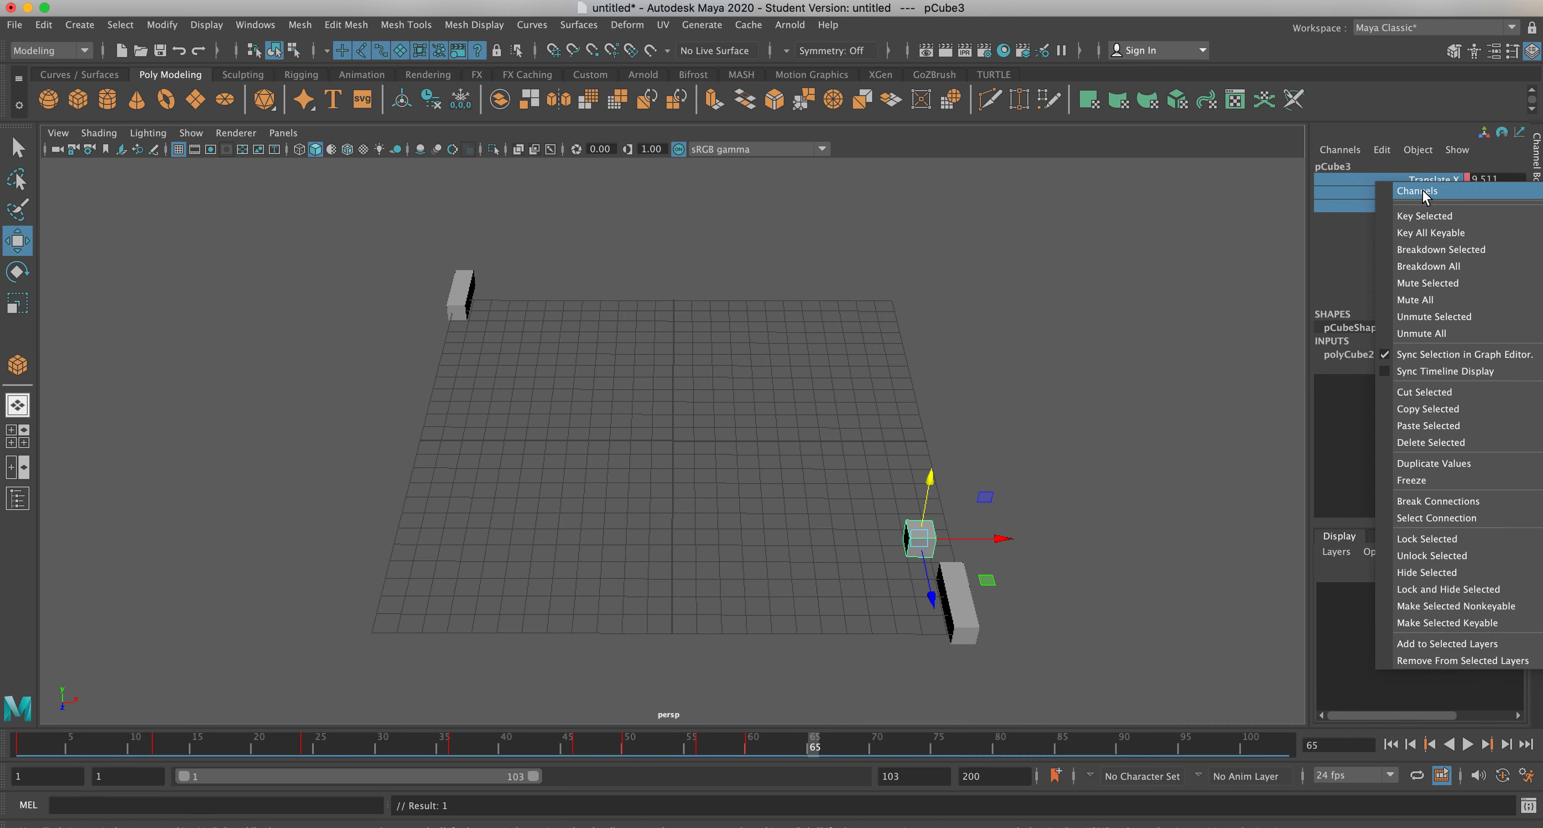
pyautogui.click(1415, 214)
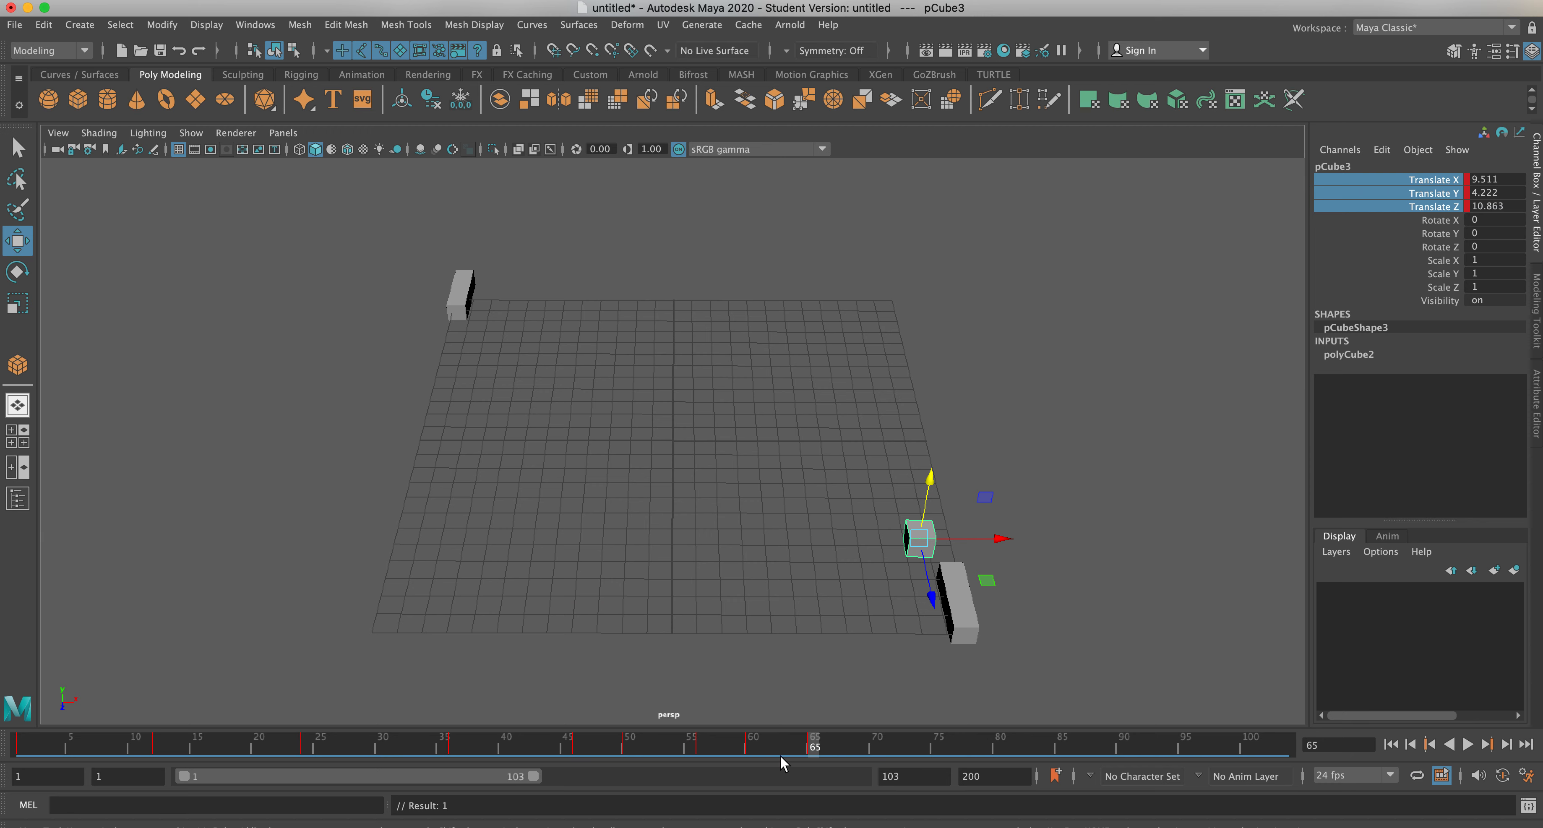
# At frame 73, move the ball cube past the paddle to about 25.012 on X and key its translate channels.
pyautogui.moveTo(795, 751); pyautogui.dragTo(913, 748)
pyautogui.moveTo(1004, 541); pyautogui.dragTo(1405, 539)
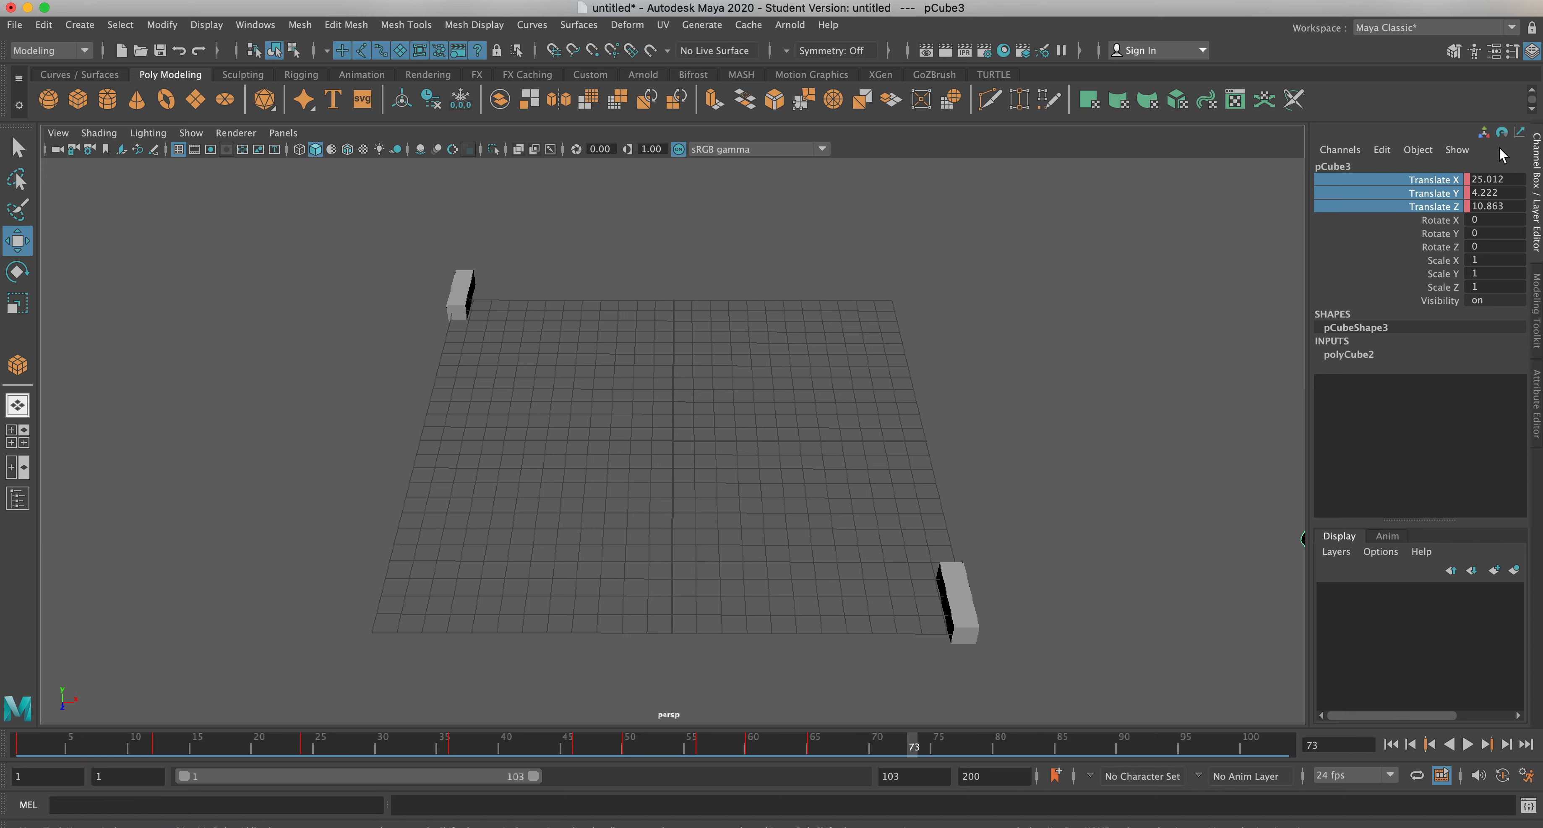
pyautogui.rightClick(1465, 173)
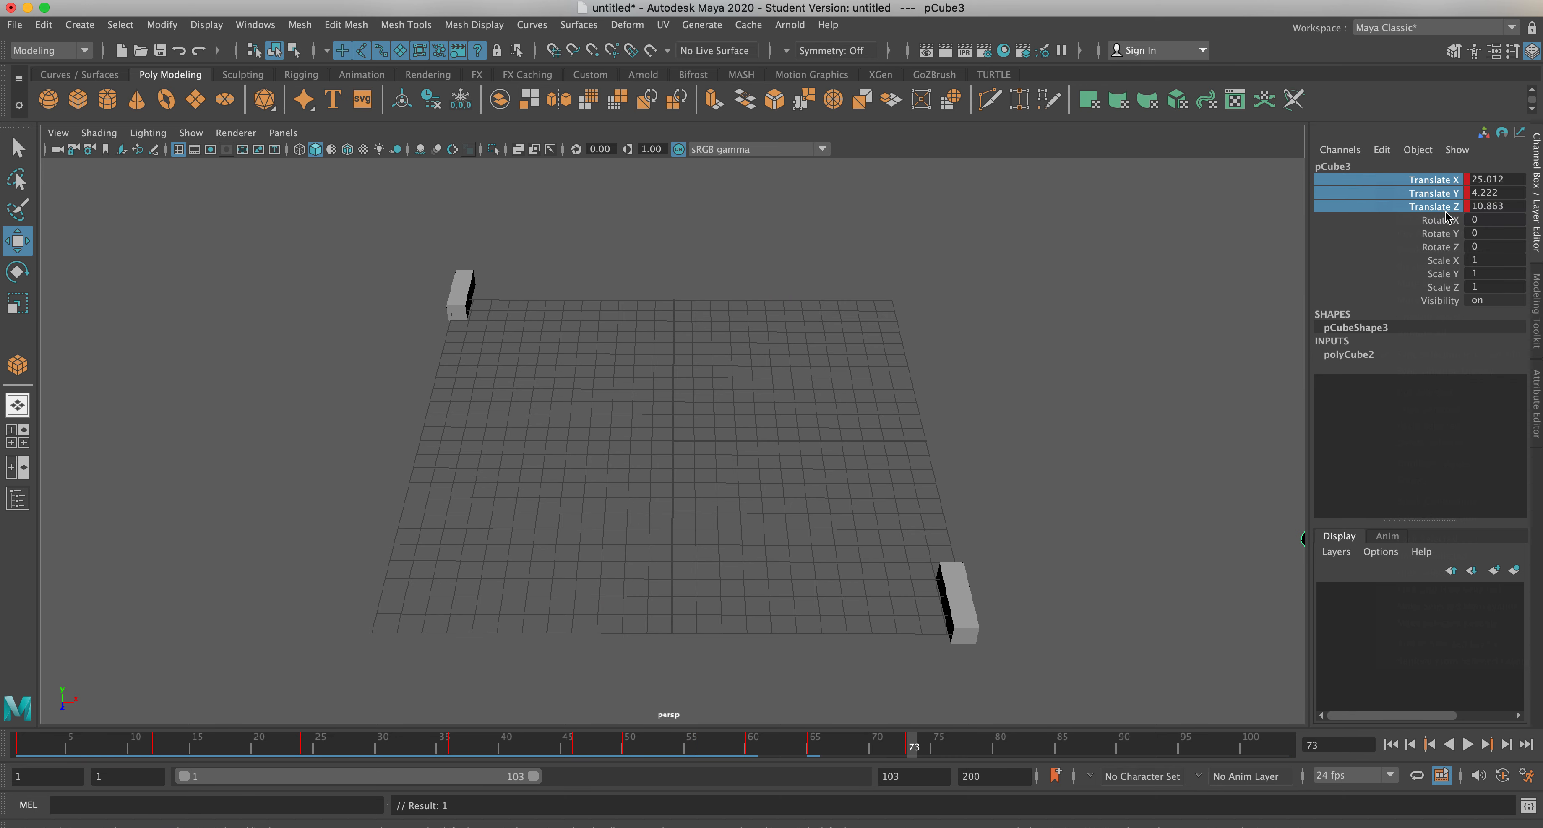
pyautogui.click(1450, 215)
# Play the animation from the start to review the ball's new exit, and return to frame 1.
pyautogui.click(1391, 744)
pyautogui.click(1468, 744)
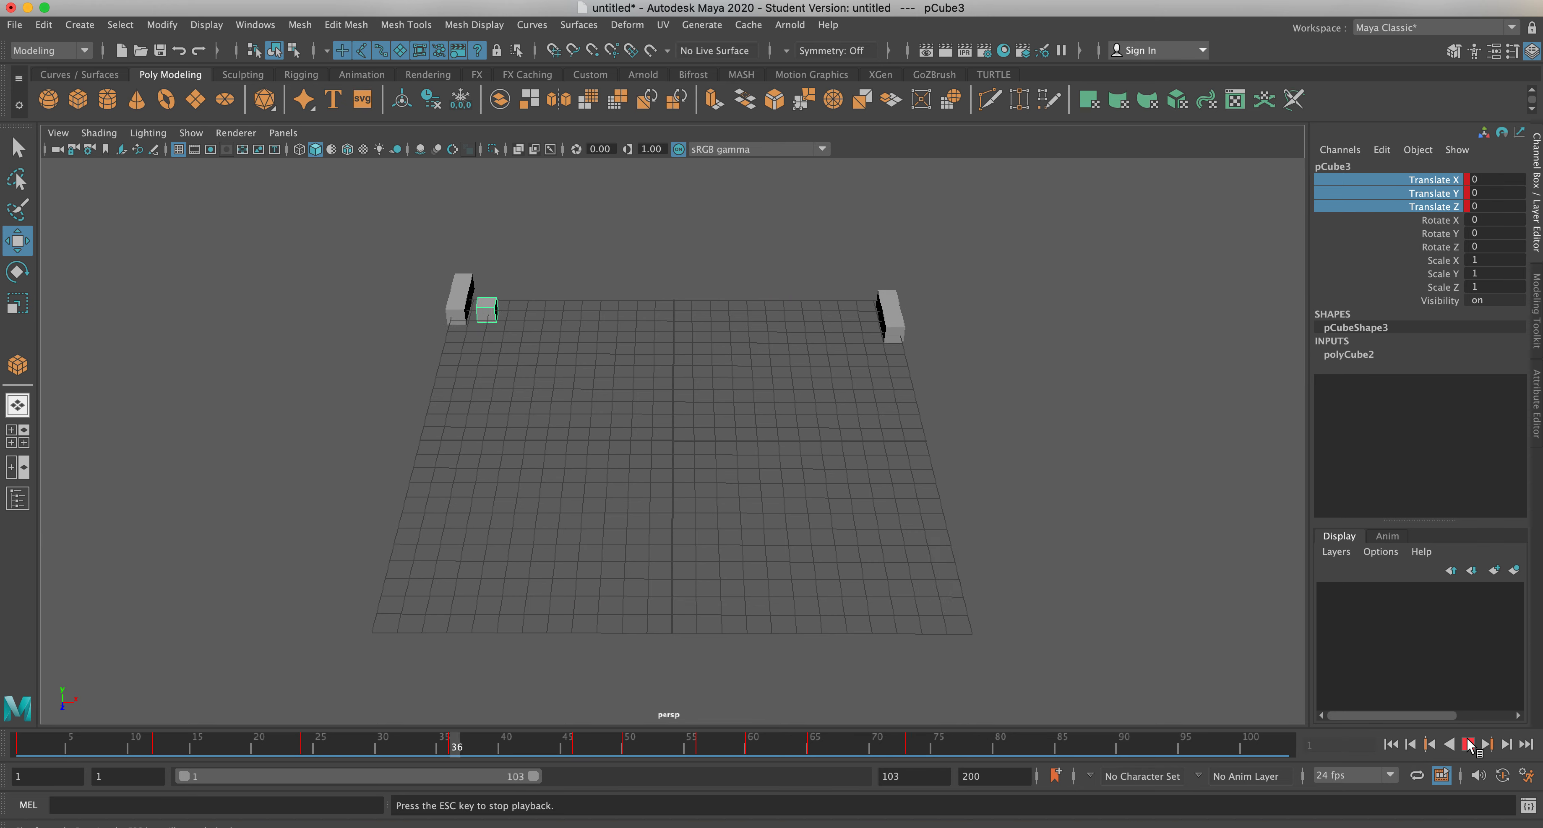
pyautogui.click(1468, 744)
pyautogui.click(1390, 743)
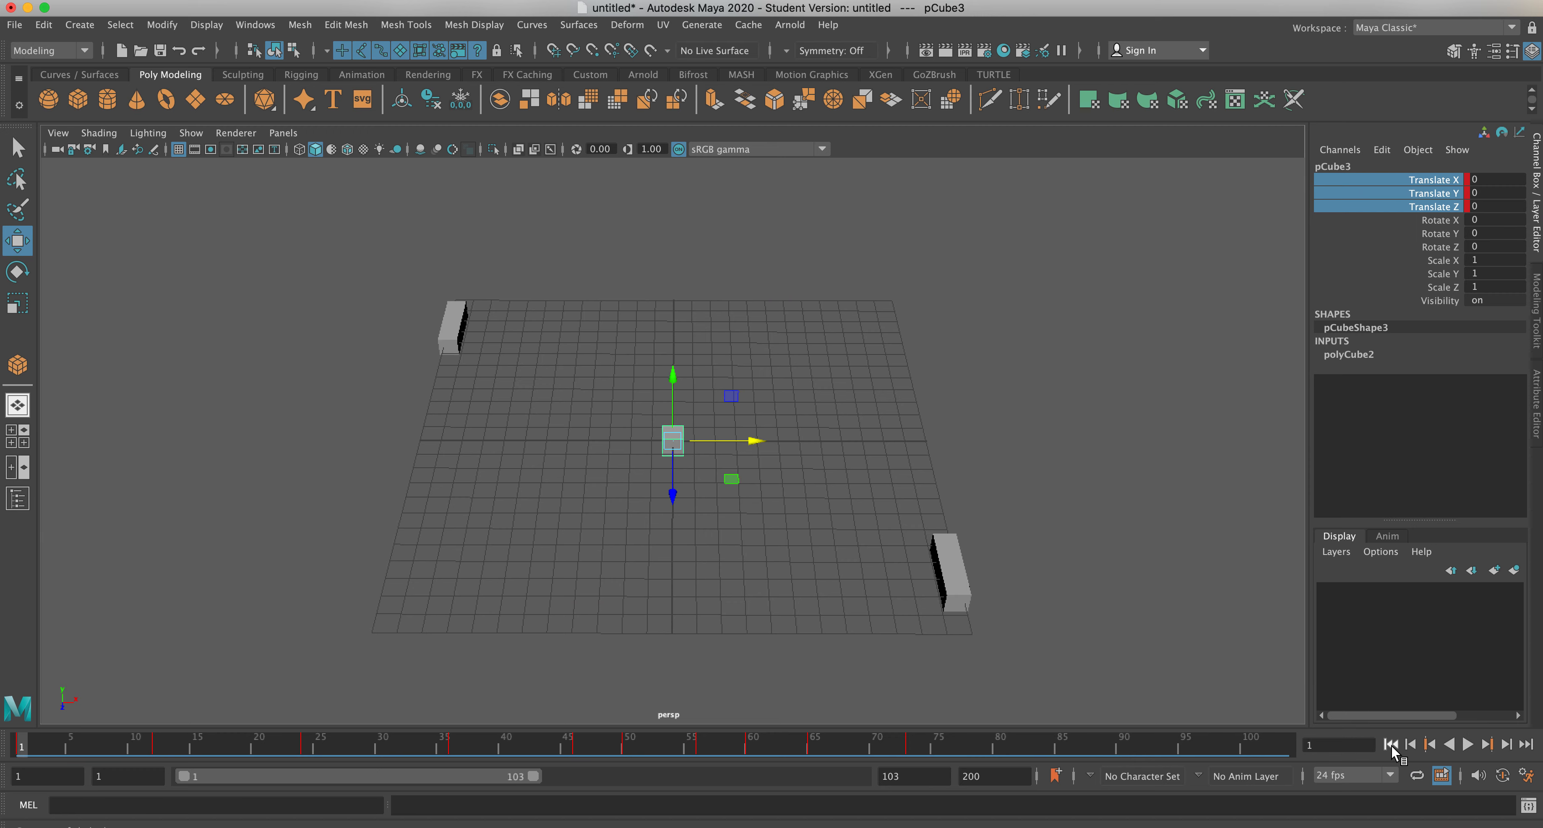
# At frame 73, key the translate and rotate channels of the paddle that missed the ball.
pyautogui.moveTo(654, 752); pyautogui.dragTo(909, 753)
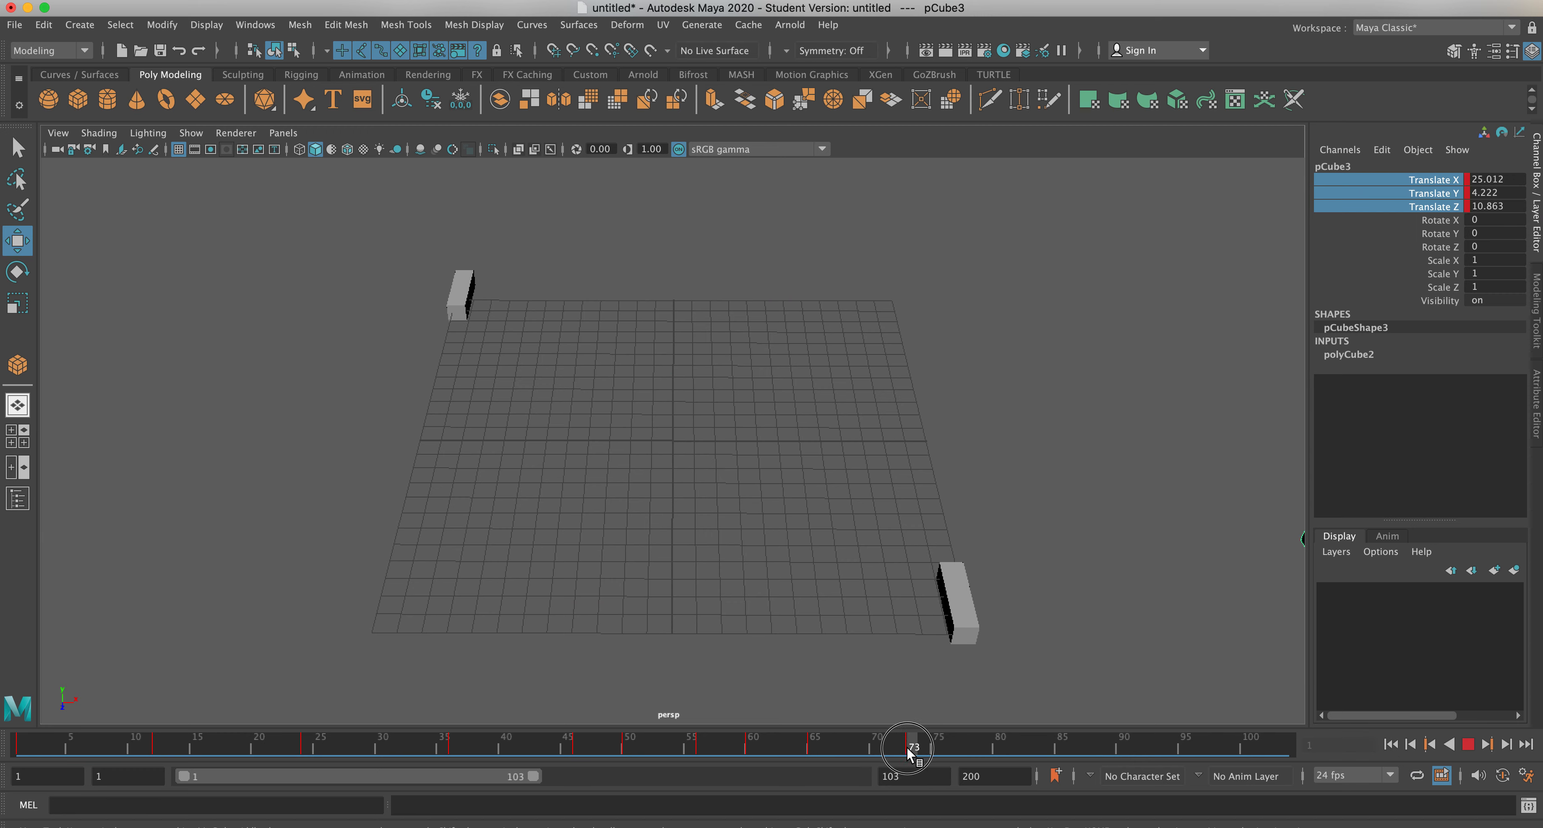
pyautogui.click(962, 623)
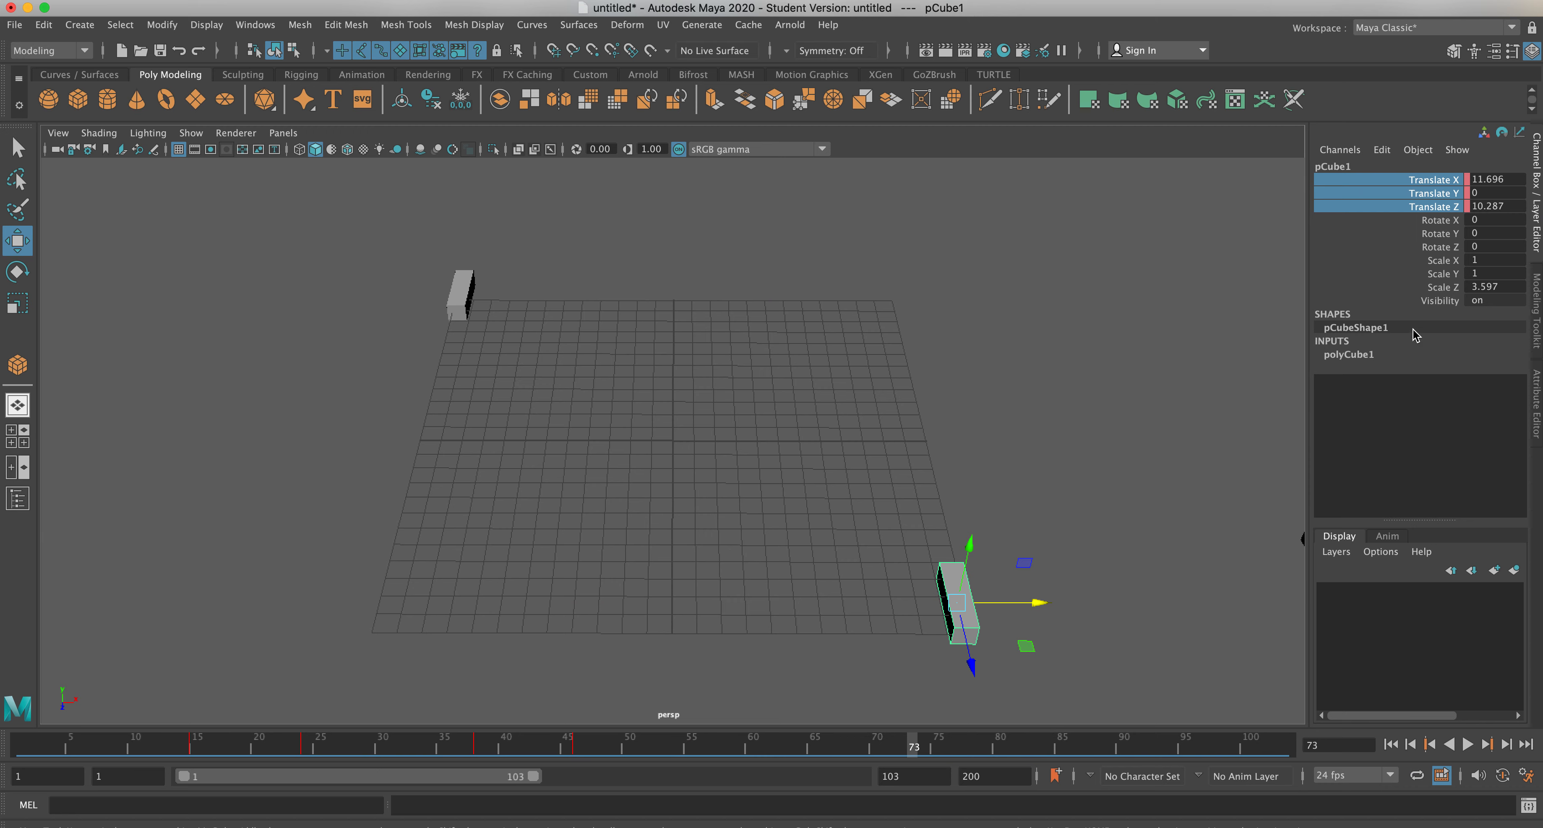
pyautogui.click(1446, 181)
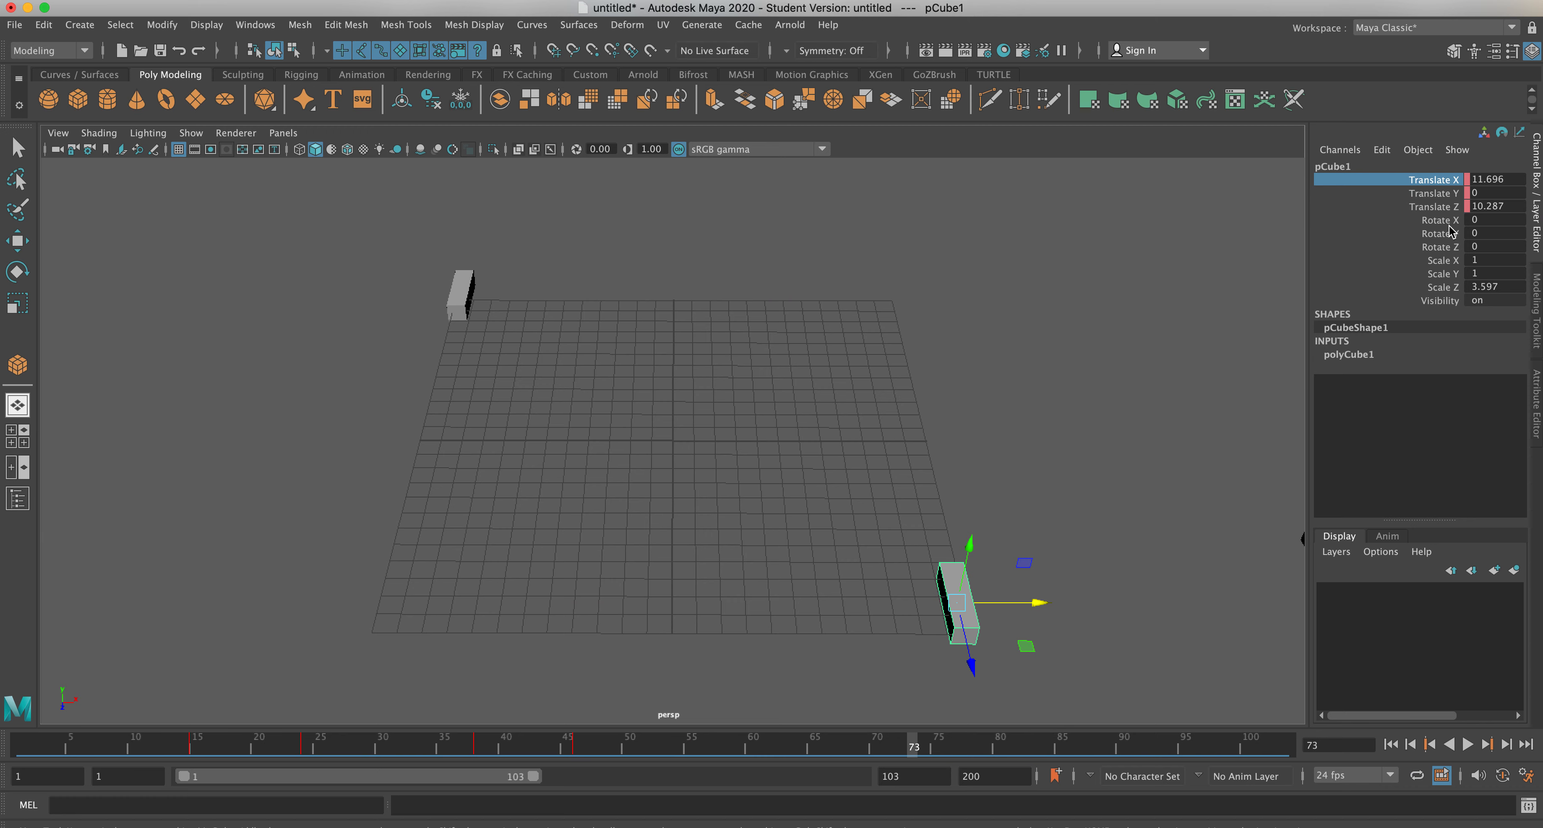
pyautogui.keyDown('shift'); pyautogui.click(1441, 249); pyautogui.keyUp('shift')
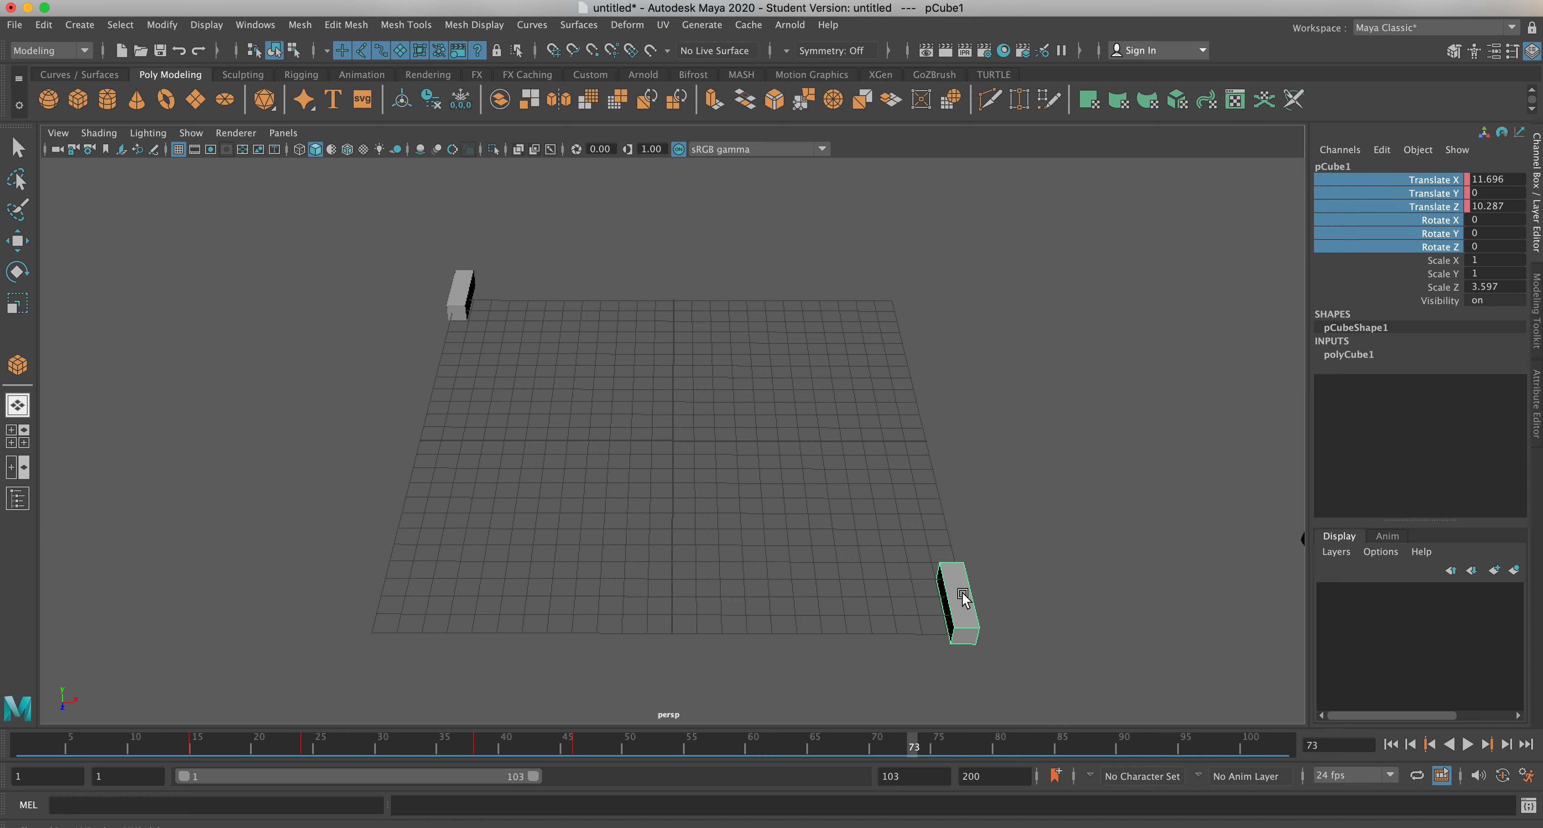
pyautogui.rightClick(1443, 225)
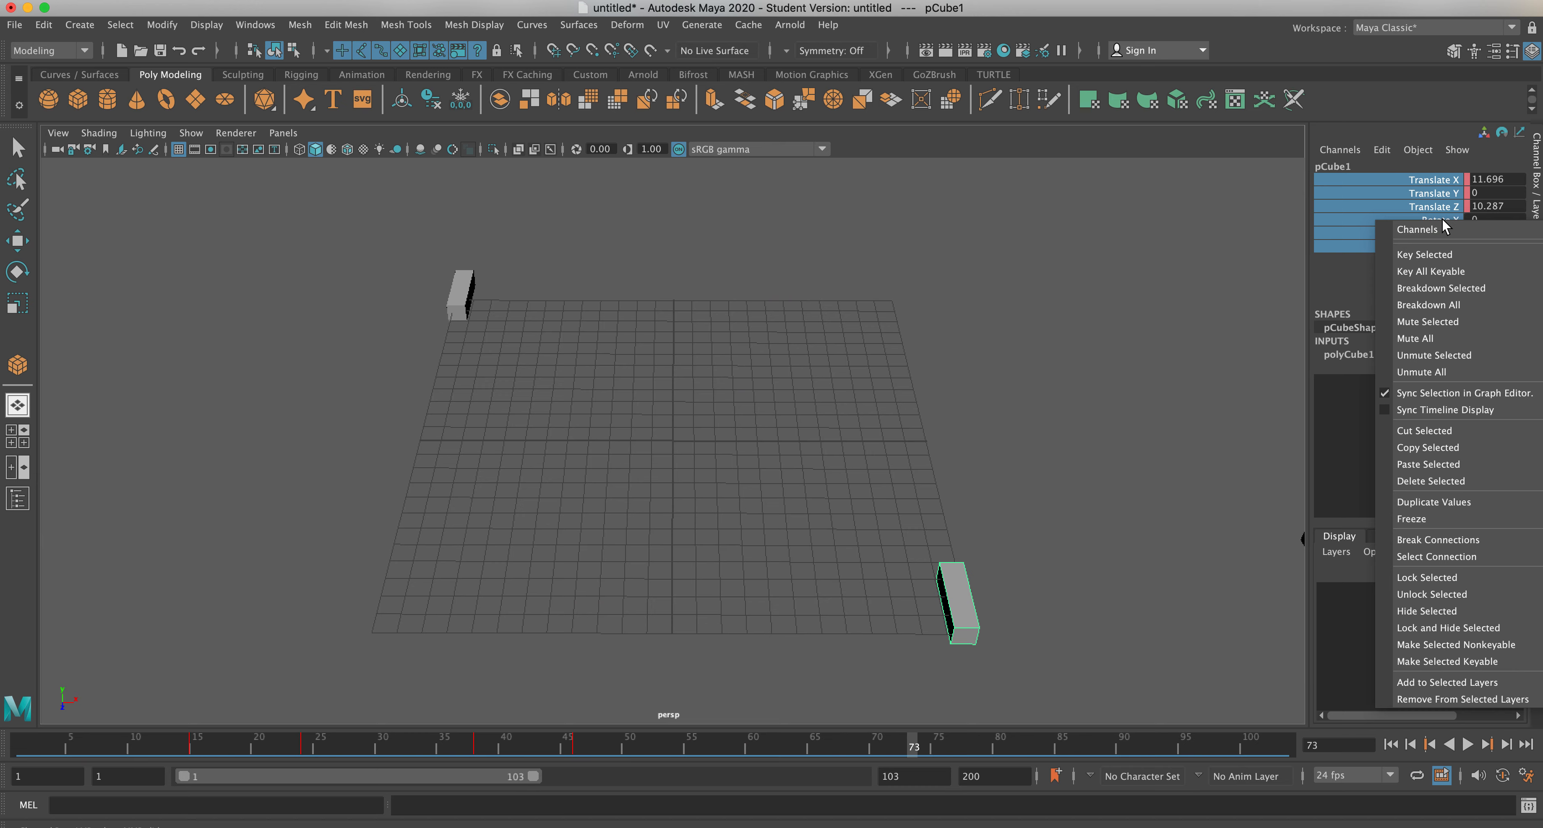
pyautogui.click(1426, 237)
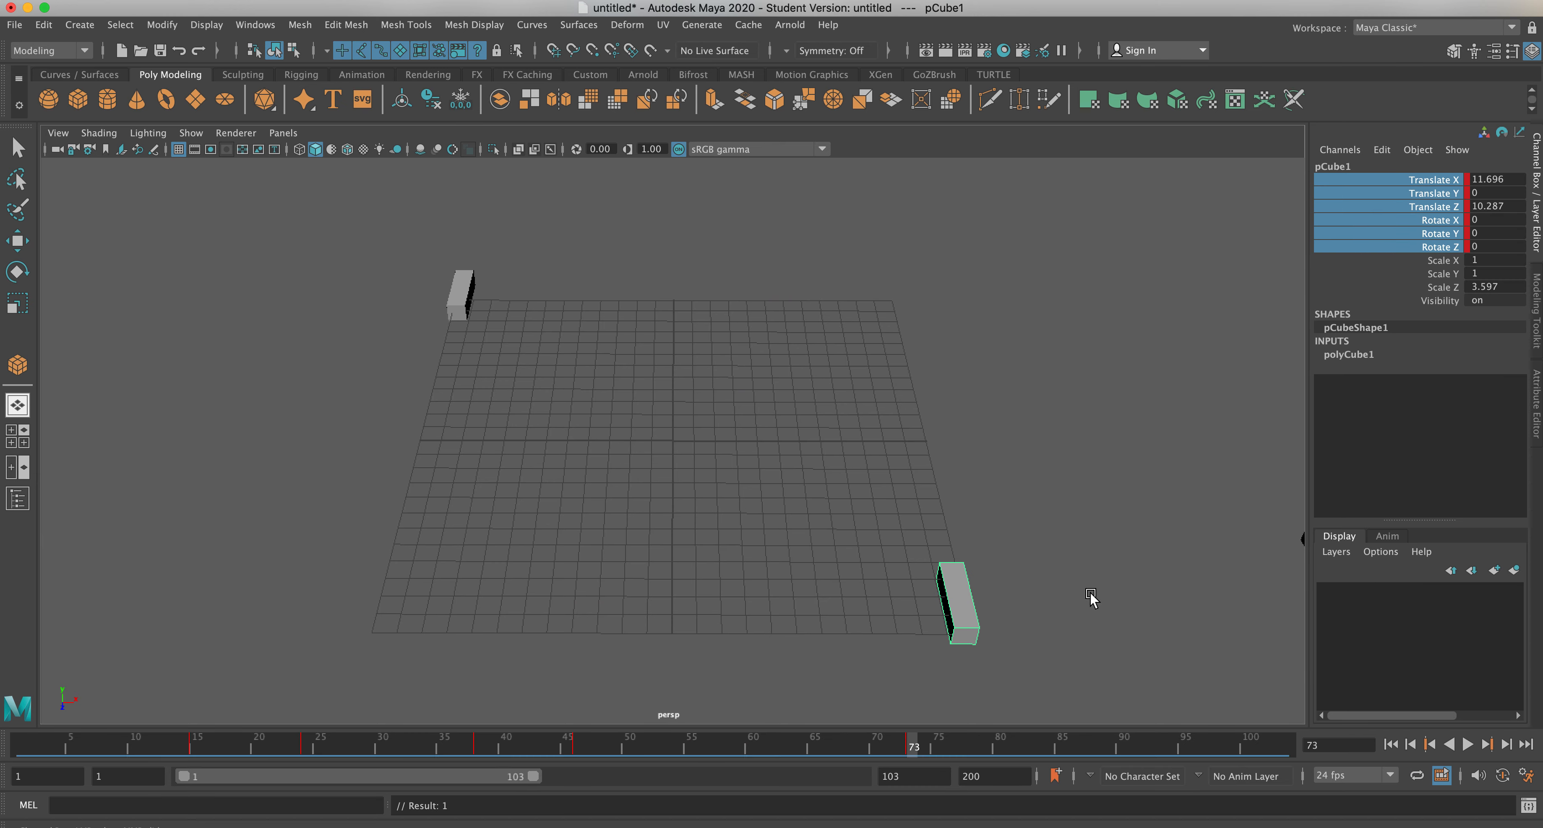
# At frame 76, rotate the paddle upright to about 90.266 degrees on X.
pyautogui.moveTo(913, 741); pyautogui.dragTo(948, 742)
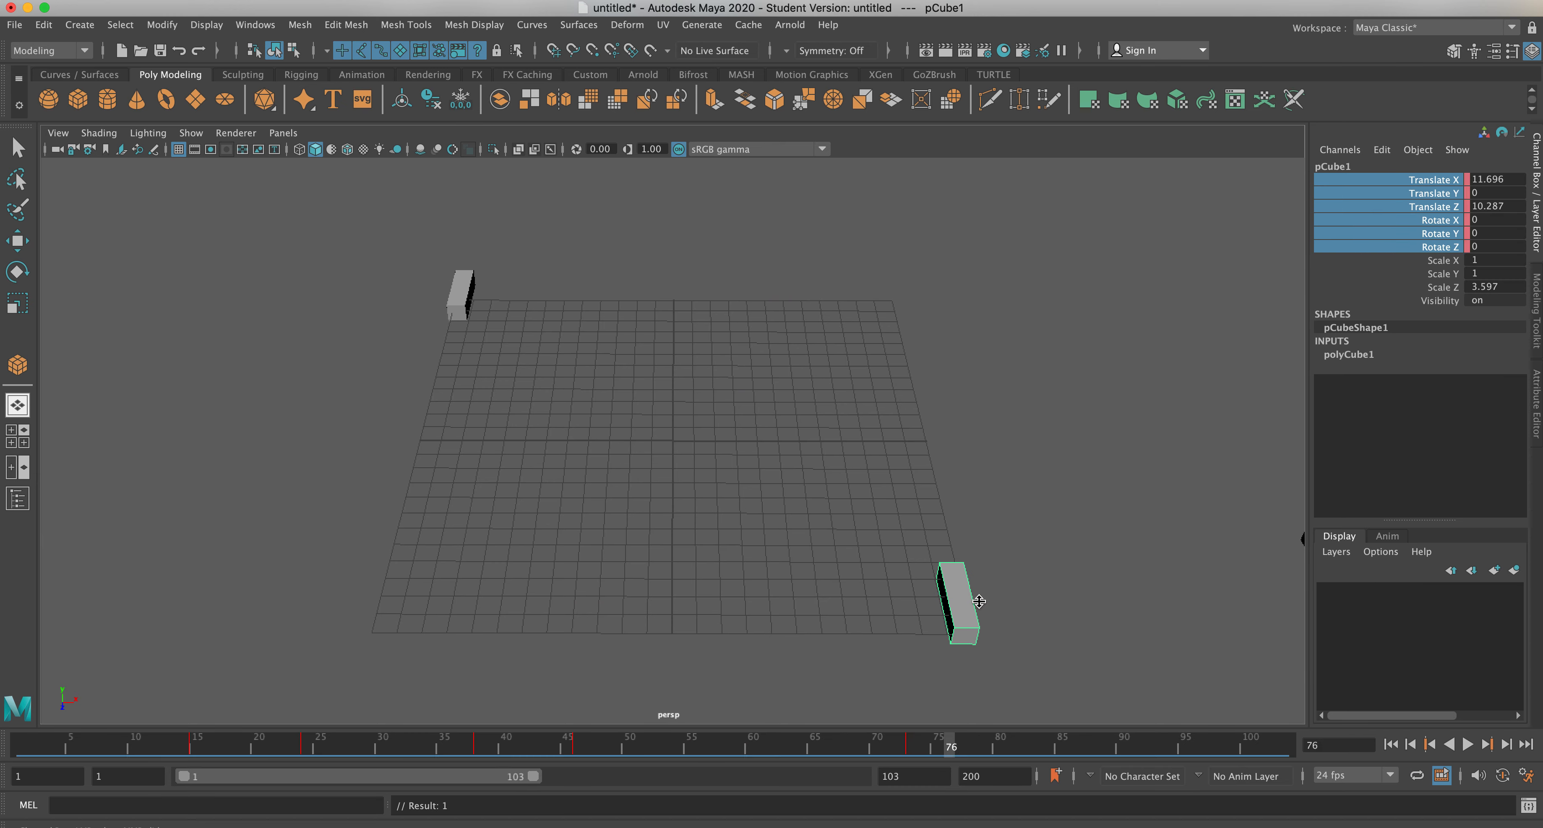
pyautogui.click(16, 271)
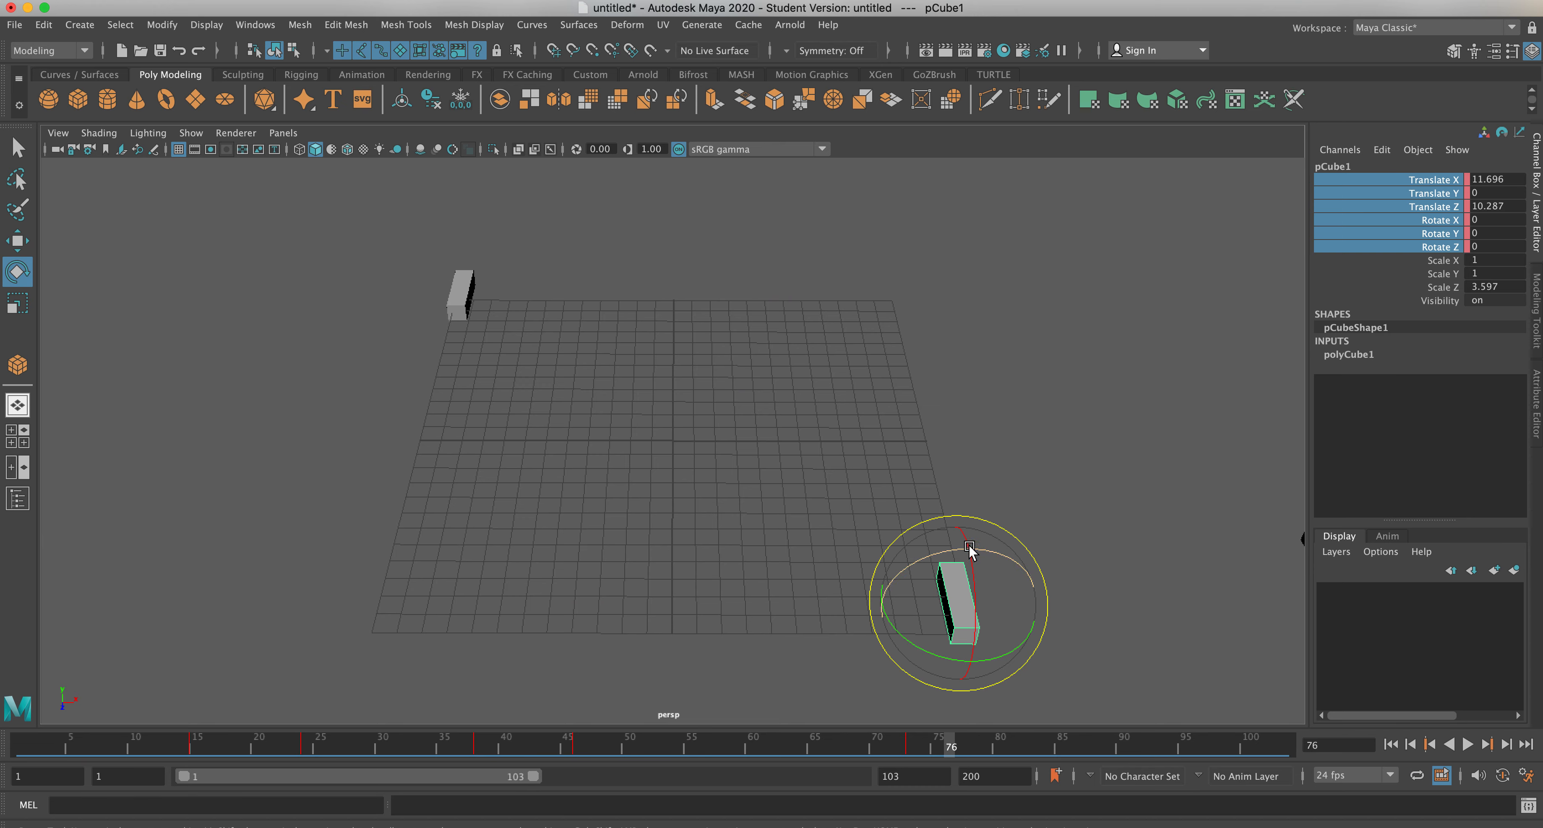
pyautogui.moveTo(969, 546); pyautogui.dragTo(968, 588)
pyautogui.hotkey('ctrl', 'z')
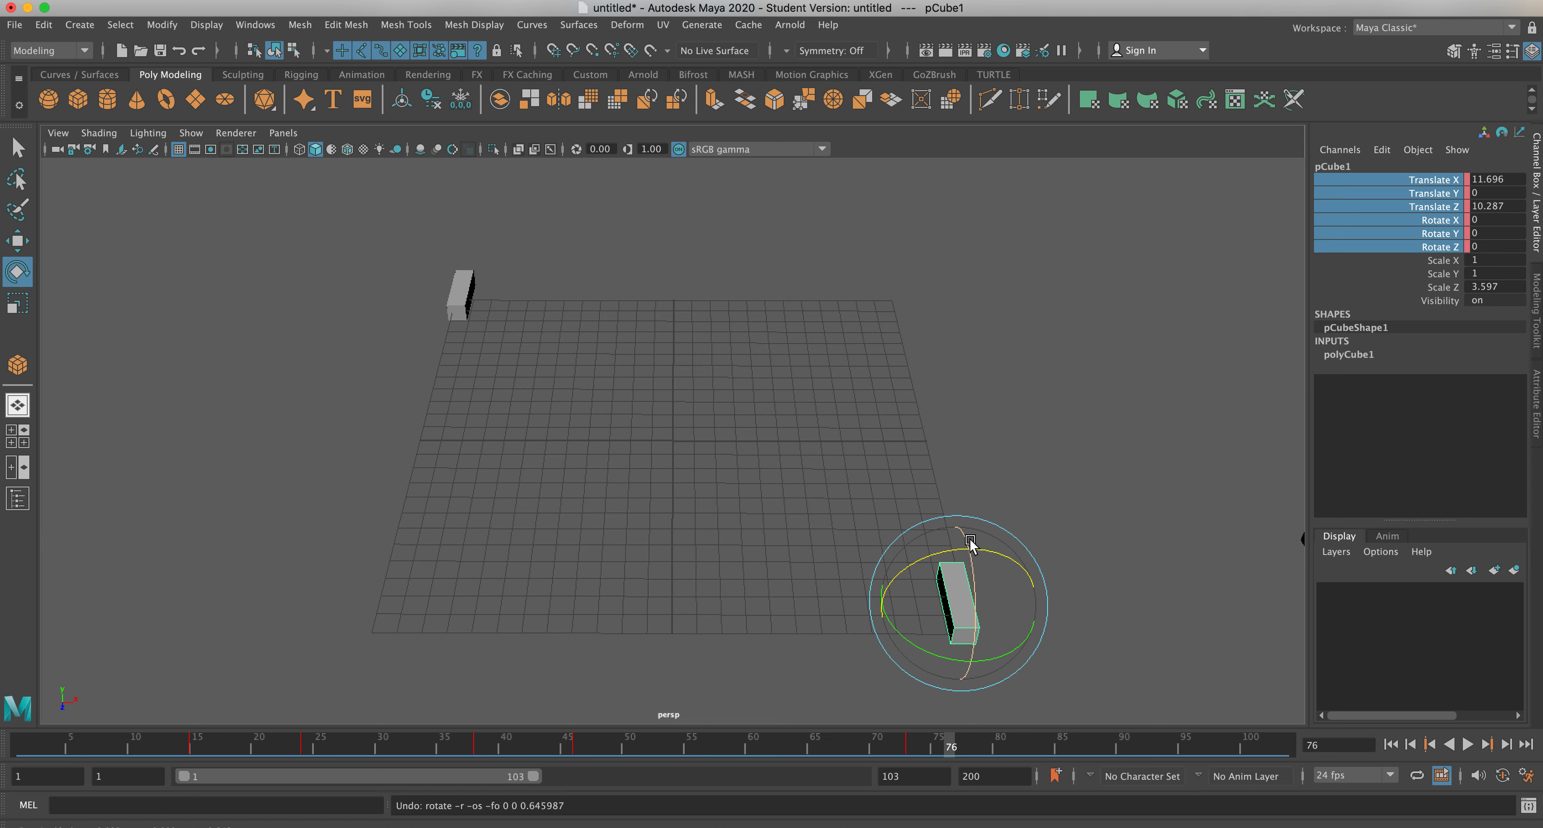
pyautogui.moveTo(975, 605); pyautogui.dragTo(979, 715)
pyautogui.moveTo(974, 597); pyautogui.dragTo(977, 614)
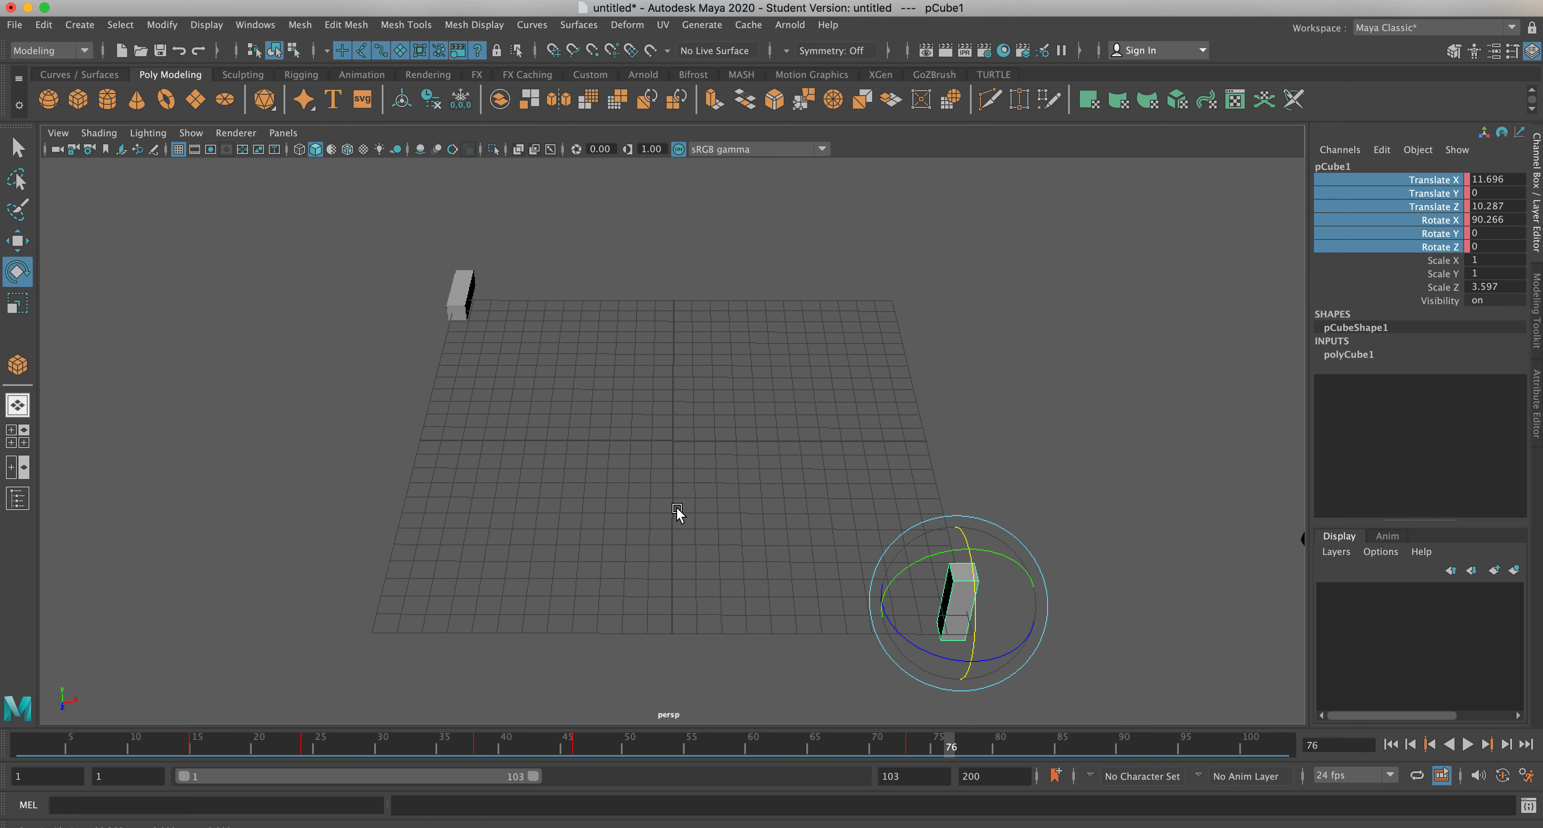
# Raise the upright paddle to about 1.64 on Y and key its translate and rotate channels at frame 76.
pyautogui.click(33, 235)
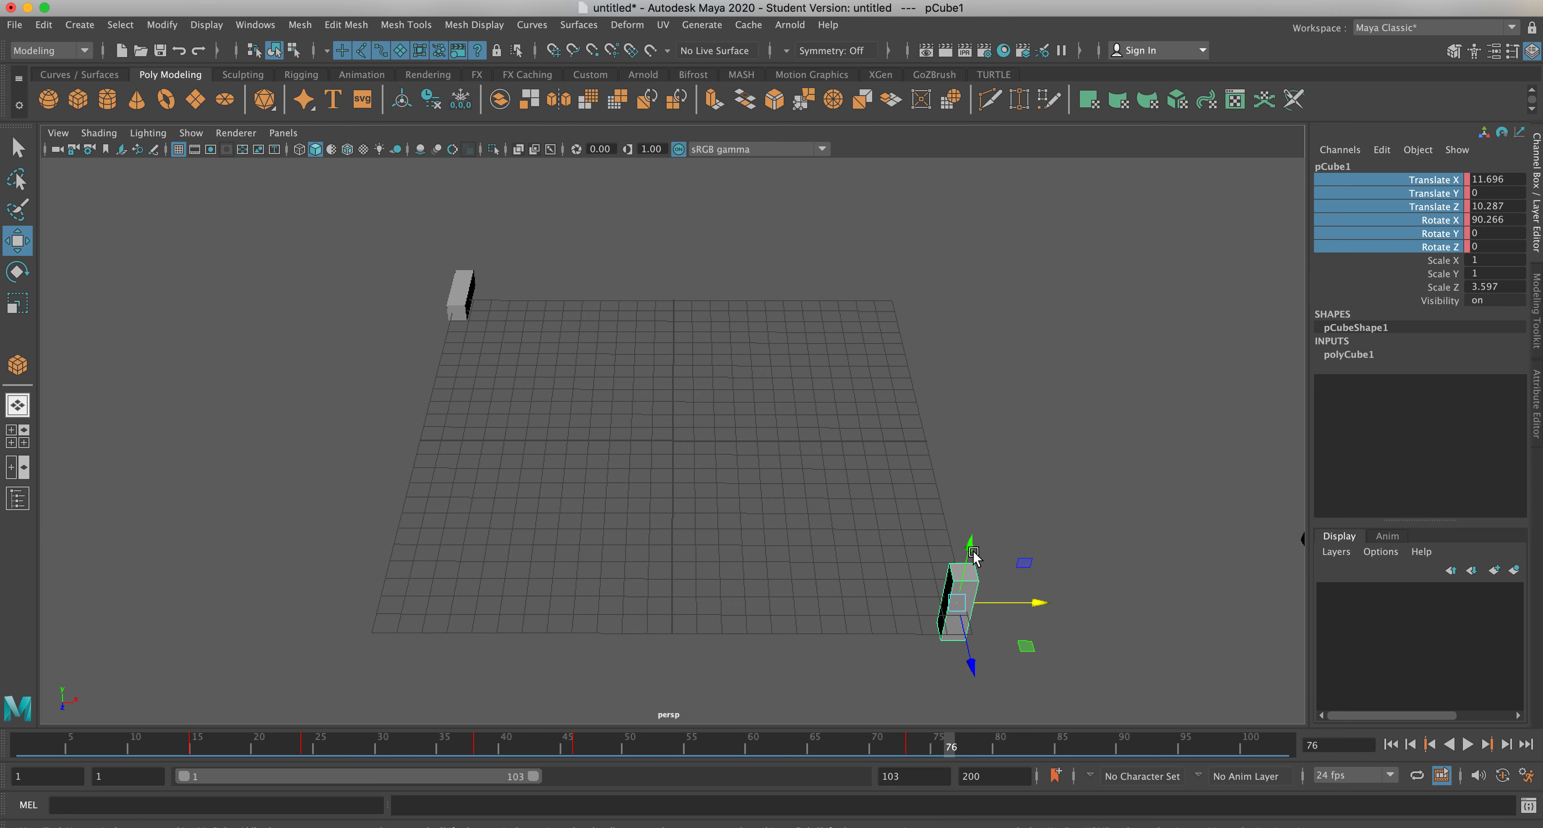
pyautogui.moveTo(973, 555); pyautogui.dragTo(973, 521)
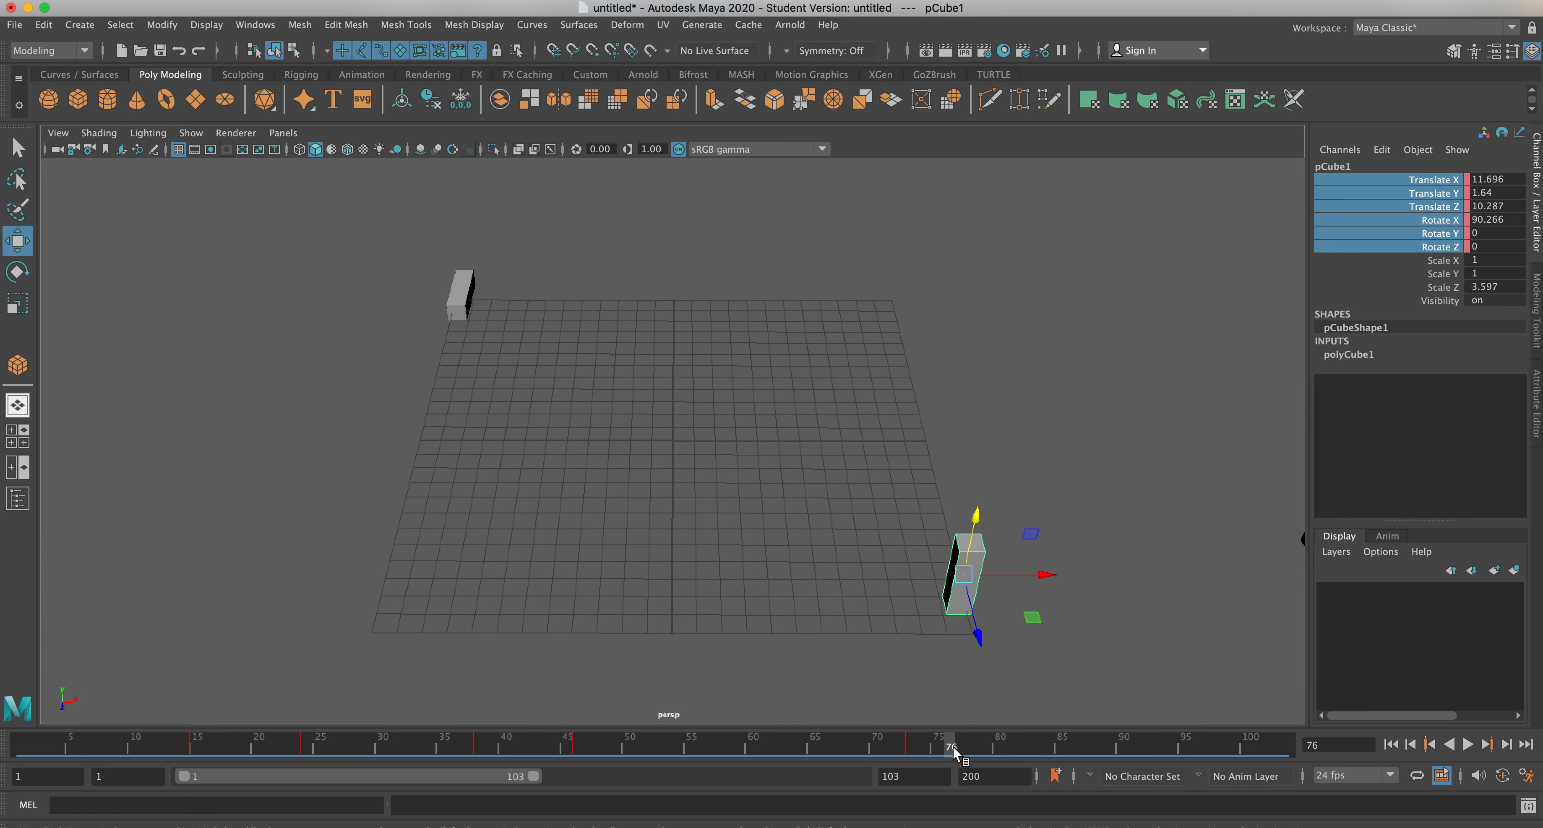
pyautogui.rightClick(1452, 256)
pyautogui.click(1426, 211)
# Key the paddle's translate and rotate channels at frame 81 to hold the upright pose.
pyautogui.moveTo(945, 738)
pyautogui.mouseDown()
pyautogui.moveTo(903, 744)
pyautogui.moveTo(1011, 749)
pyautogui.mouseUp()
pyautogui.click(1011, 743)
pyautogui.rightClick(1439, 181)
pyautogui.click(1441, 214)
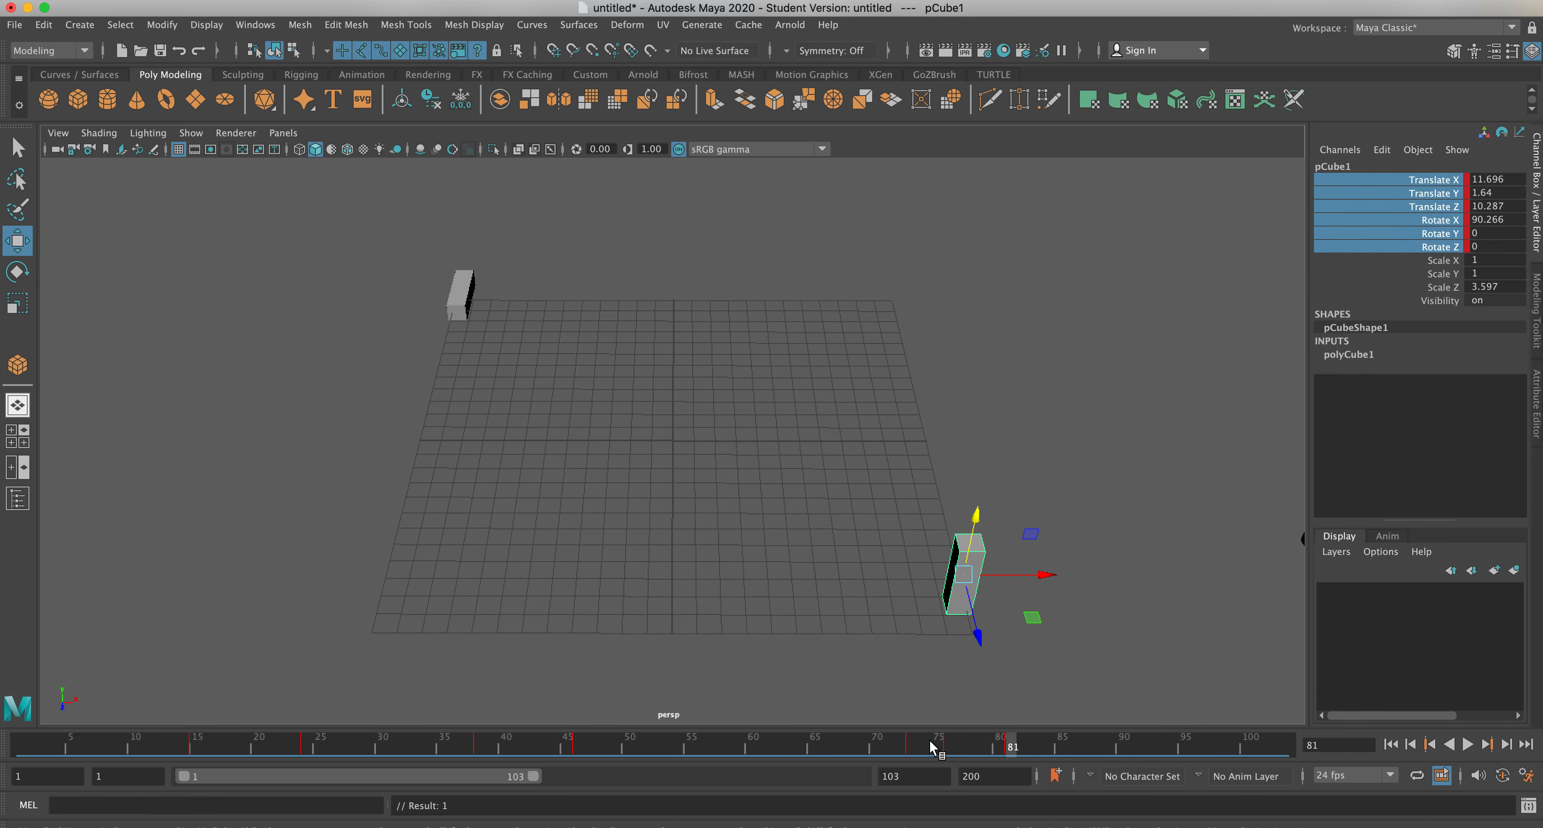
# At frame 84, tilt the paddle to about 79.835 degrees on X and key its translate and rotate channels.
pyautogui.moveTo(1013, 743); pyautogui.dragTo(1049, 743)
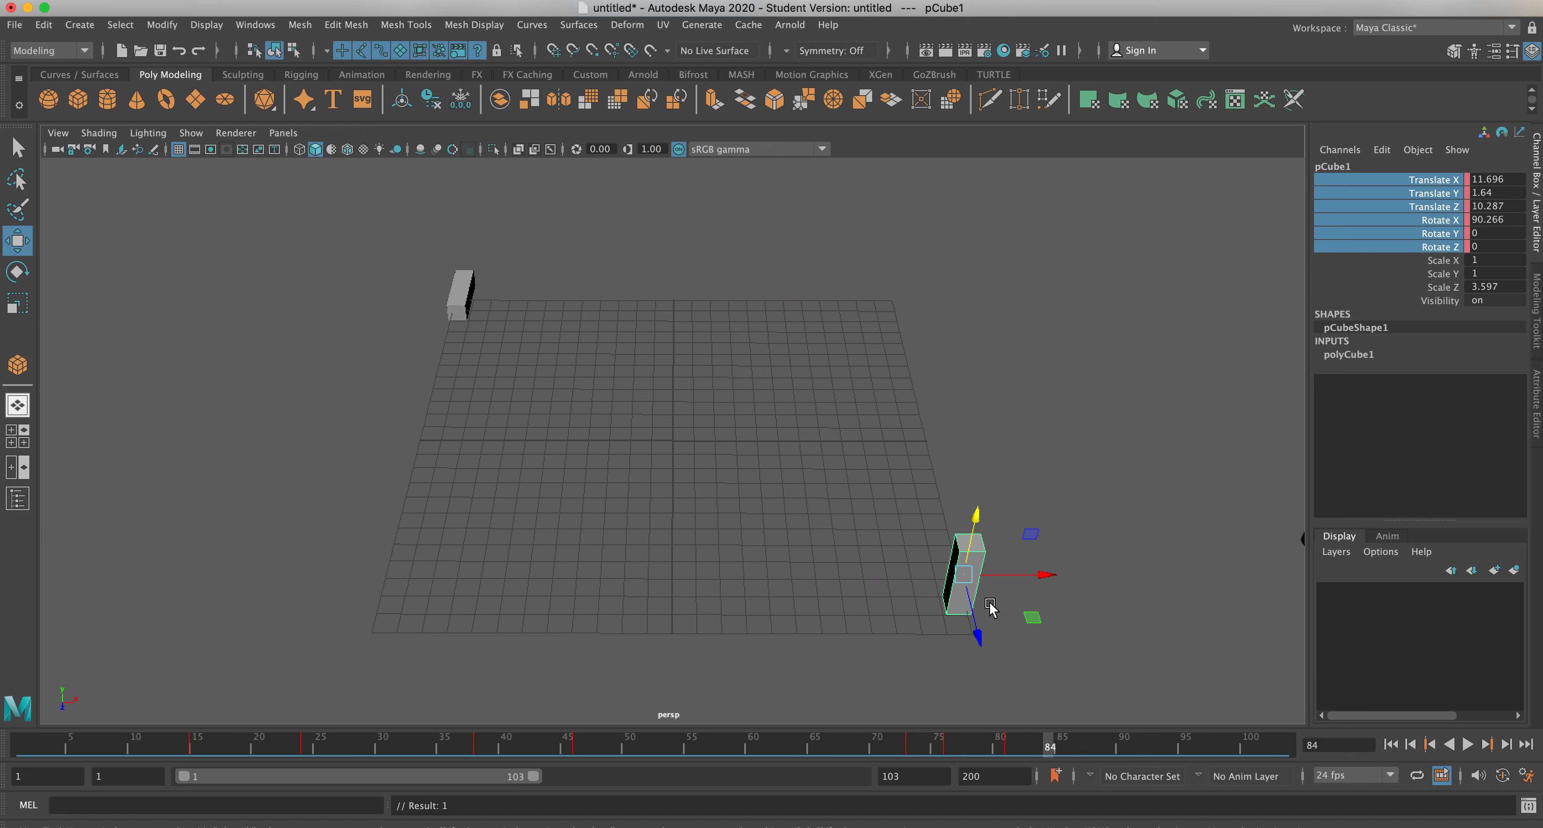
pyautogui.click(17, 272)
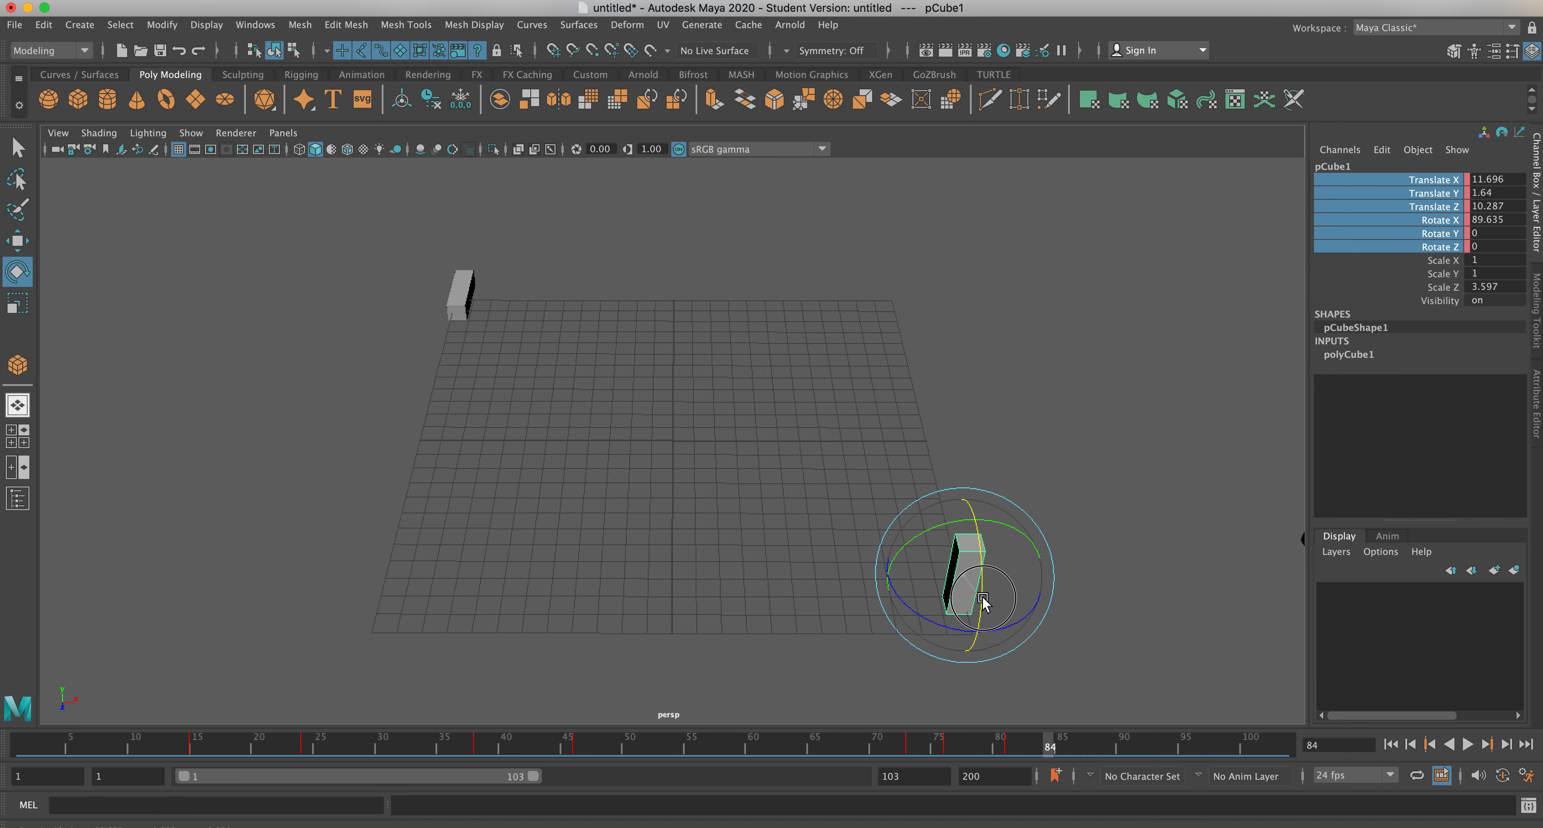
pyautogui.moveTo(984, 599); pyautogui.dragTo(956, 593)
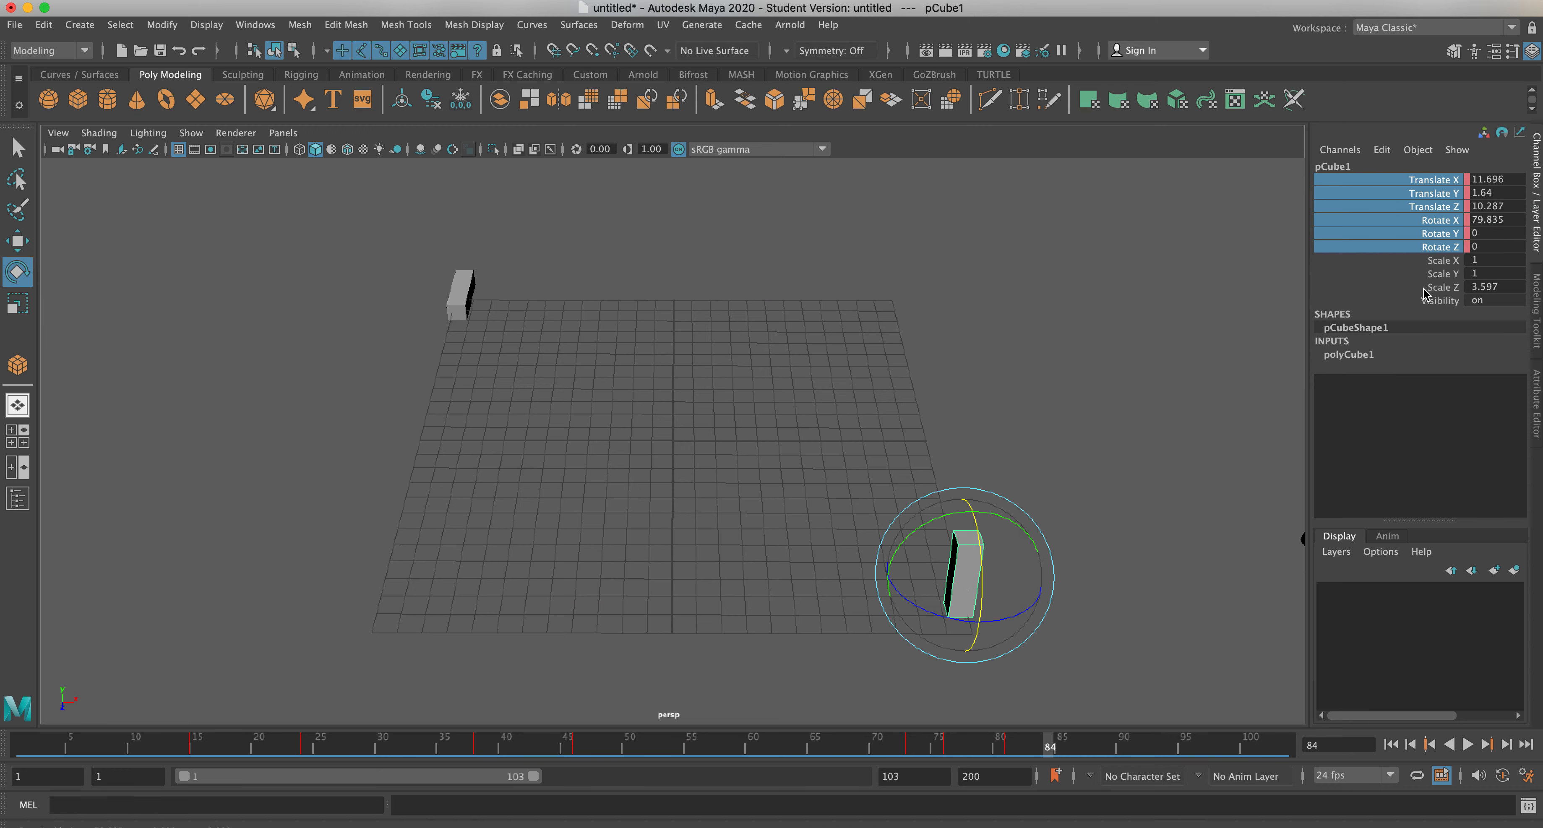
pyautogui.rightClick(1435, 184)
pyautogui.click(1438, 212)
# At frame 85, tilt the paddle the other way to about 104.037 degrees on X and key its translate and rotate channels.
pyautogui.click(1070, 750)
pyautogui.moveTo(979, 535); pyautogui.dragTo(988, 580)
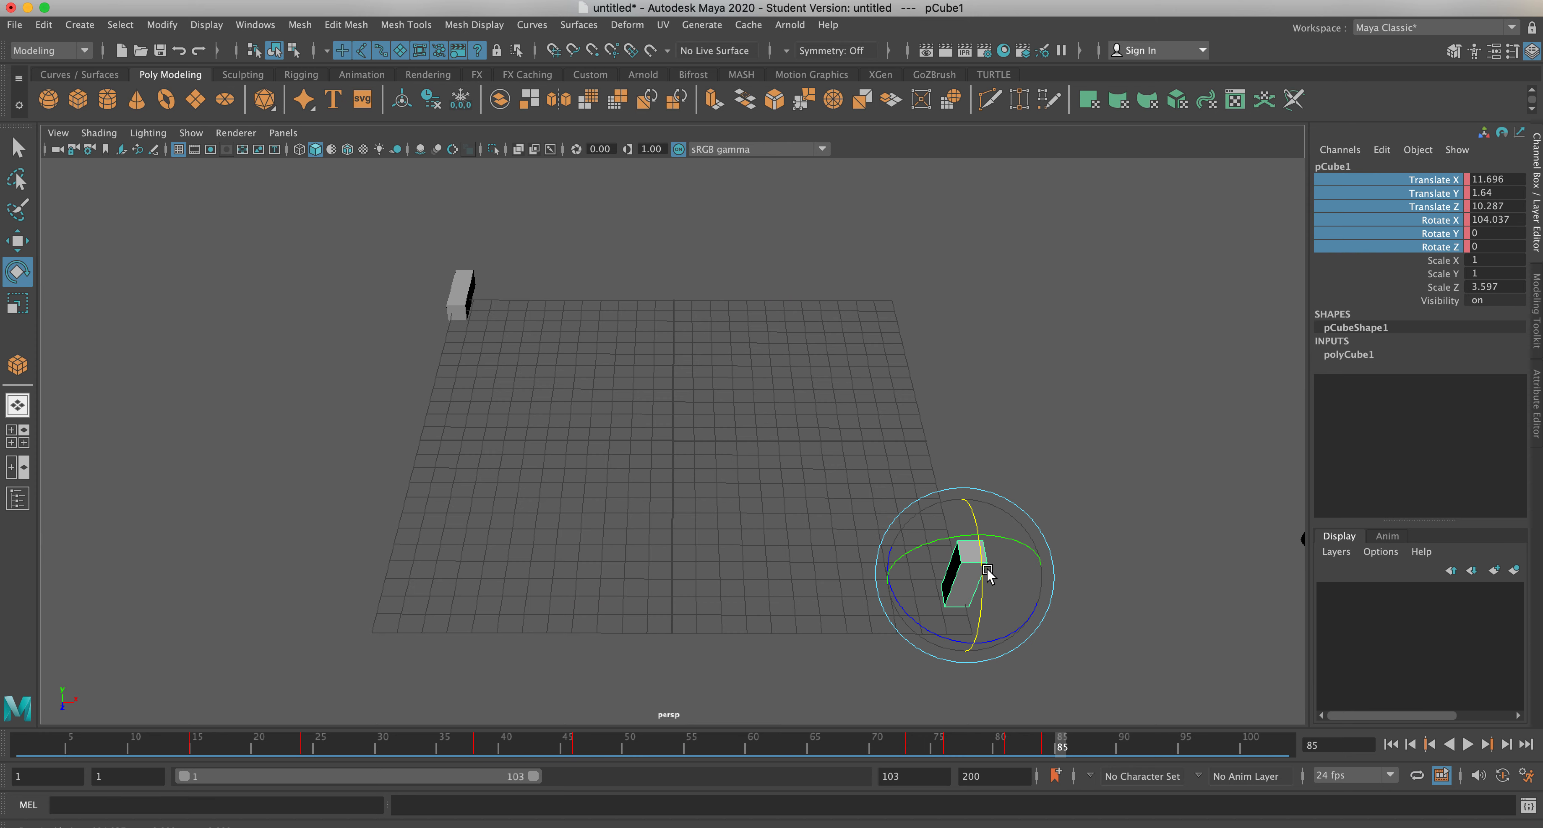
pyautogui.rightClick(1438, 183)
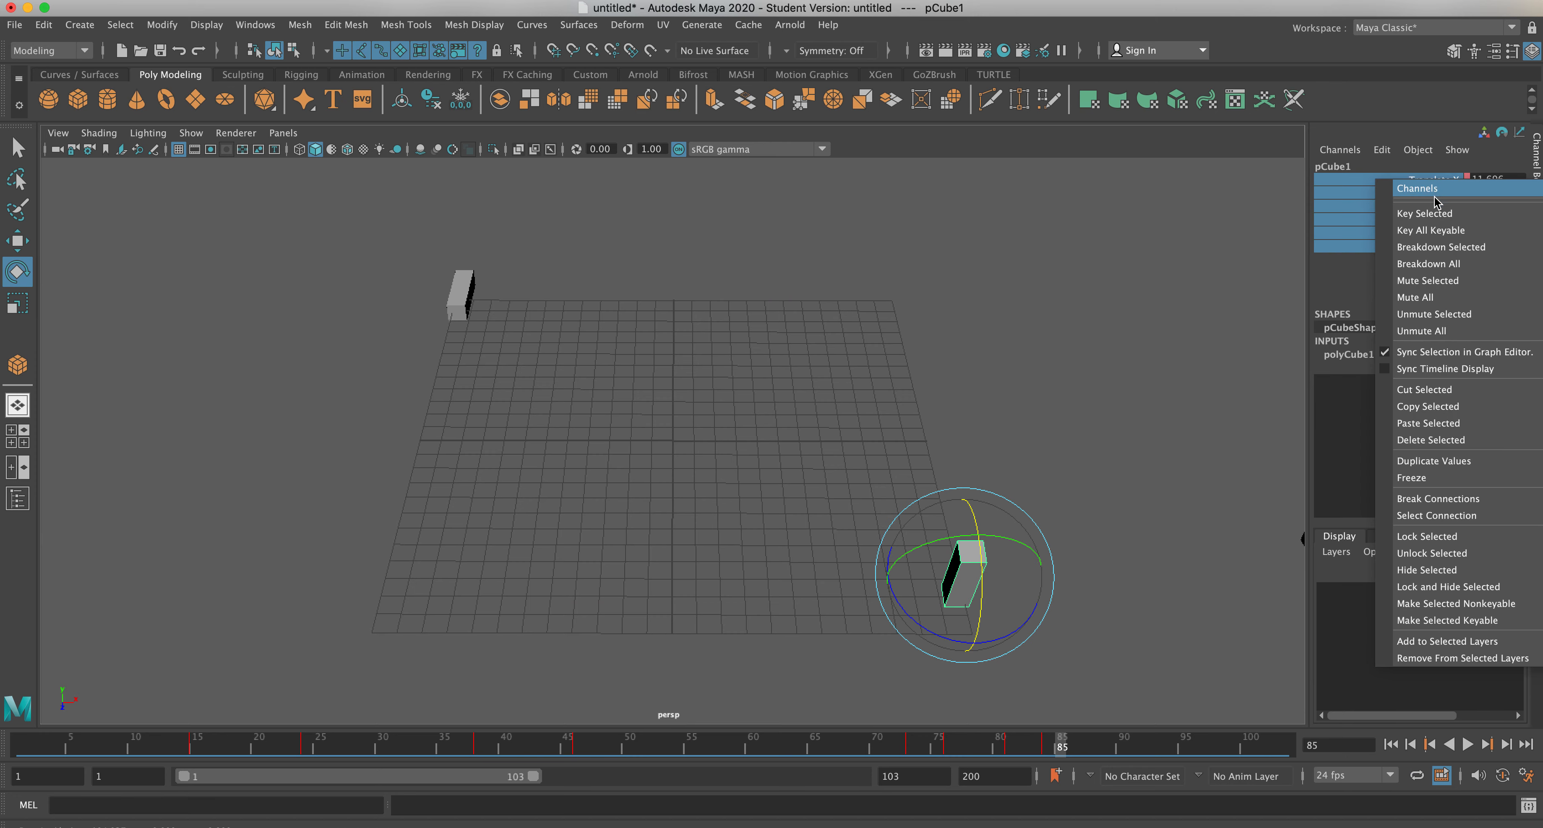
pyautogui.click(1435, 211)
# At frame 86, swing the paddle back to about 81.976 degrees on X and key its translate and rotate channels.
pyautogui.click(1076, 746)
pyautogui.moveTo(983, 623); pyautogui.dragTo(981, 590)
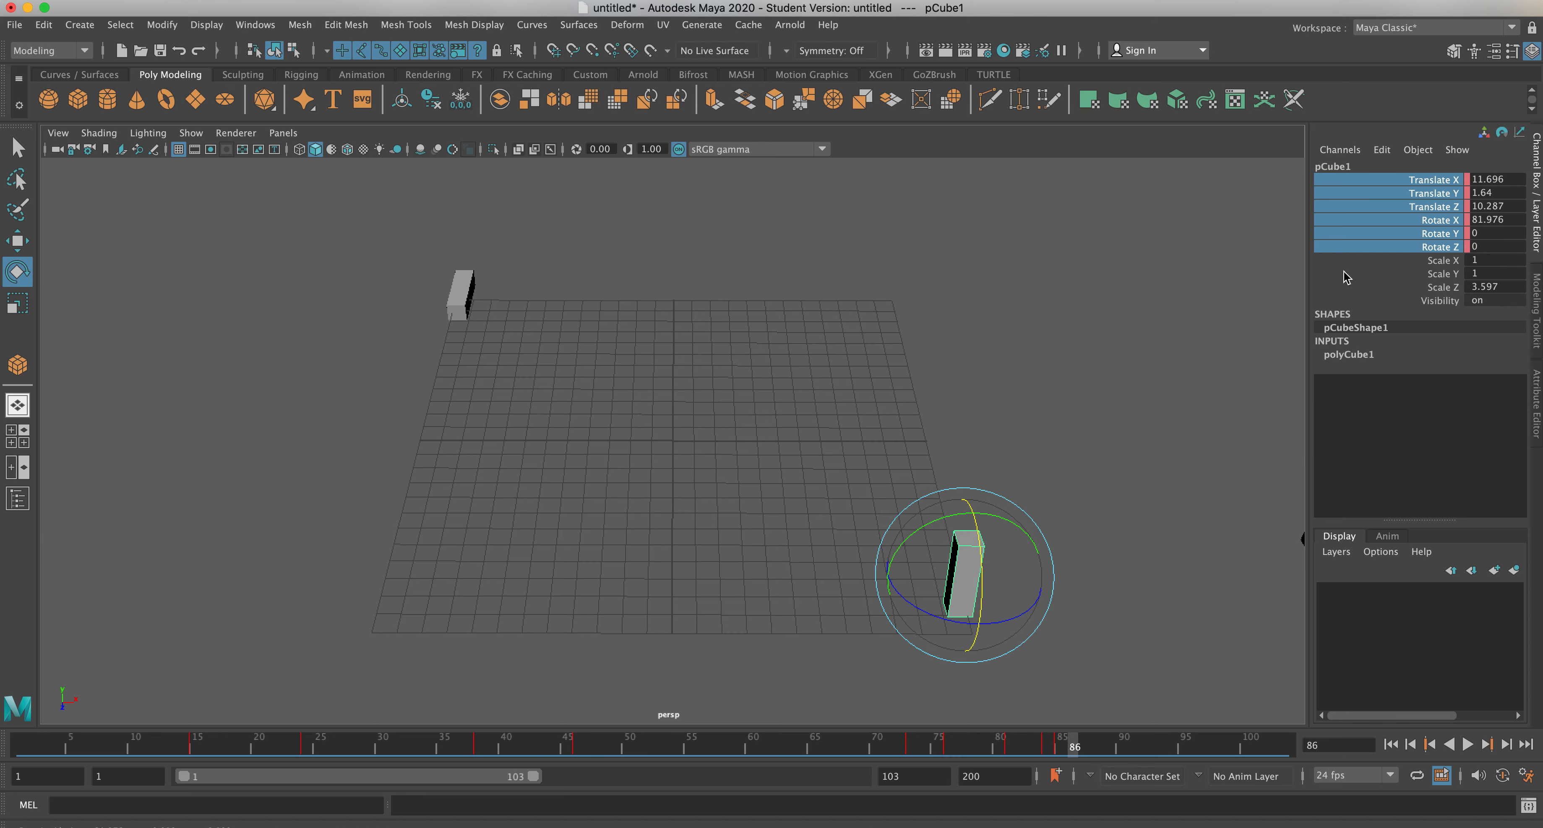
pyautogui.rightClick(1428, 184)
pyautogui.click(1434, 206)
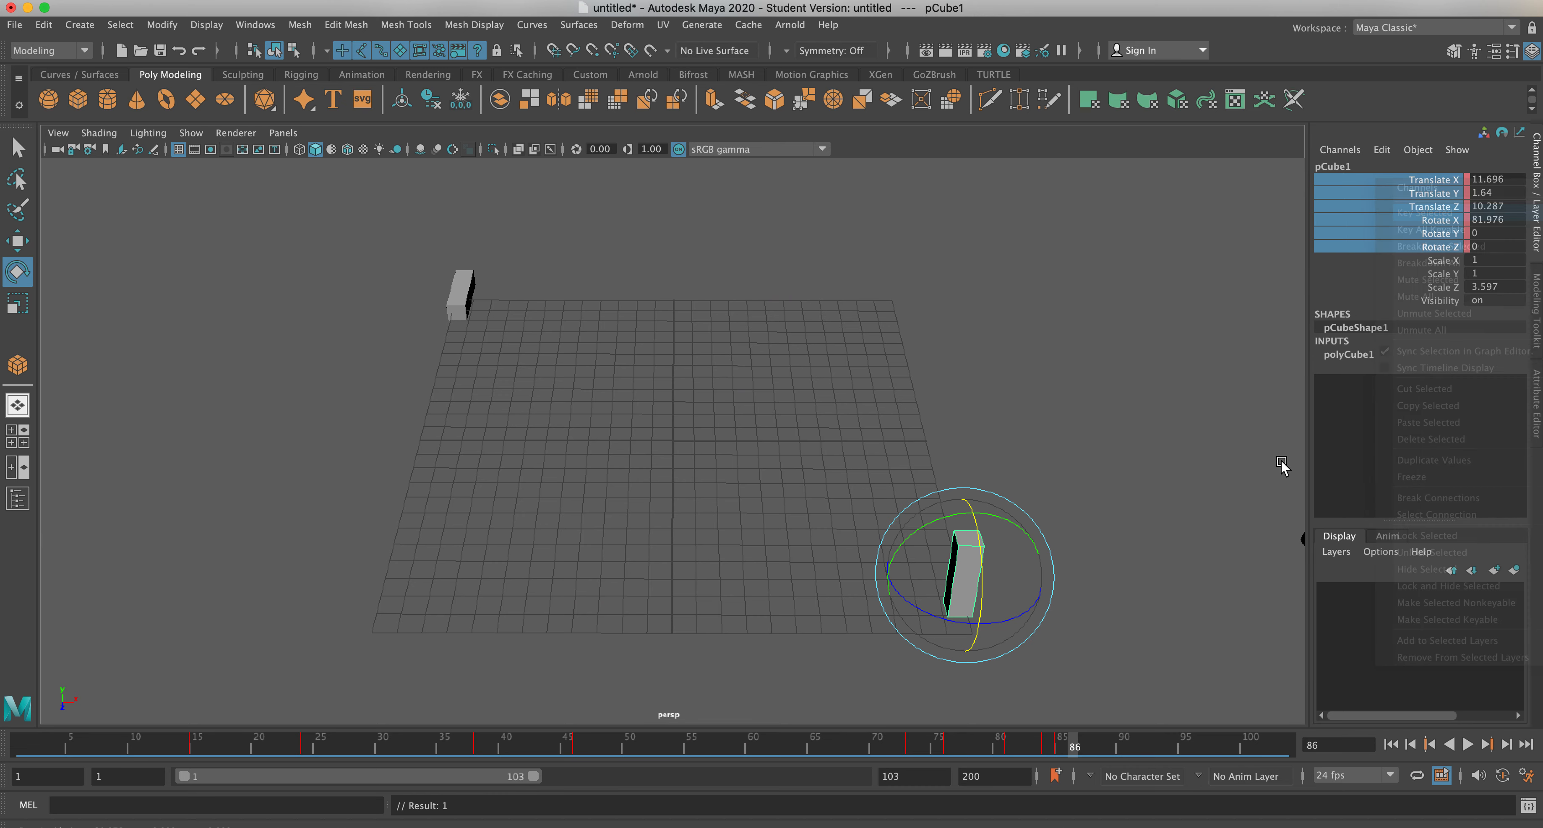
# At frame 87, rotate the paddle to about 107.258 degrees on X and key its translate and rotate channels.
pyautogui.click(1088, 739)
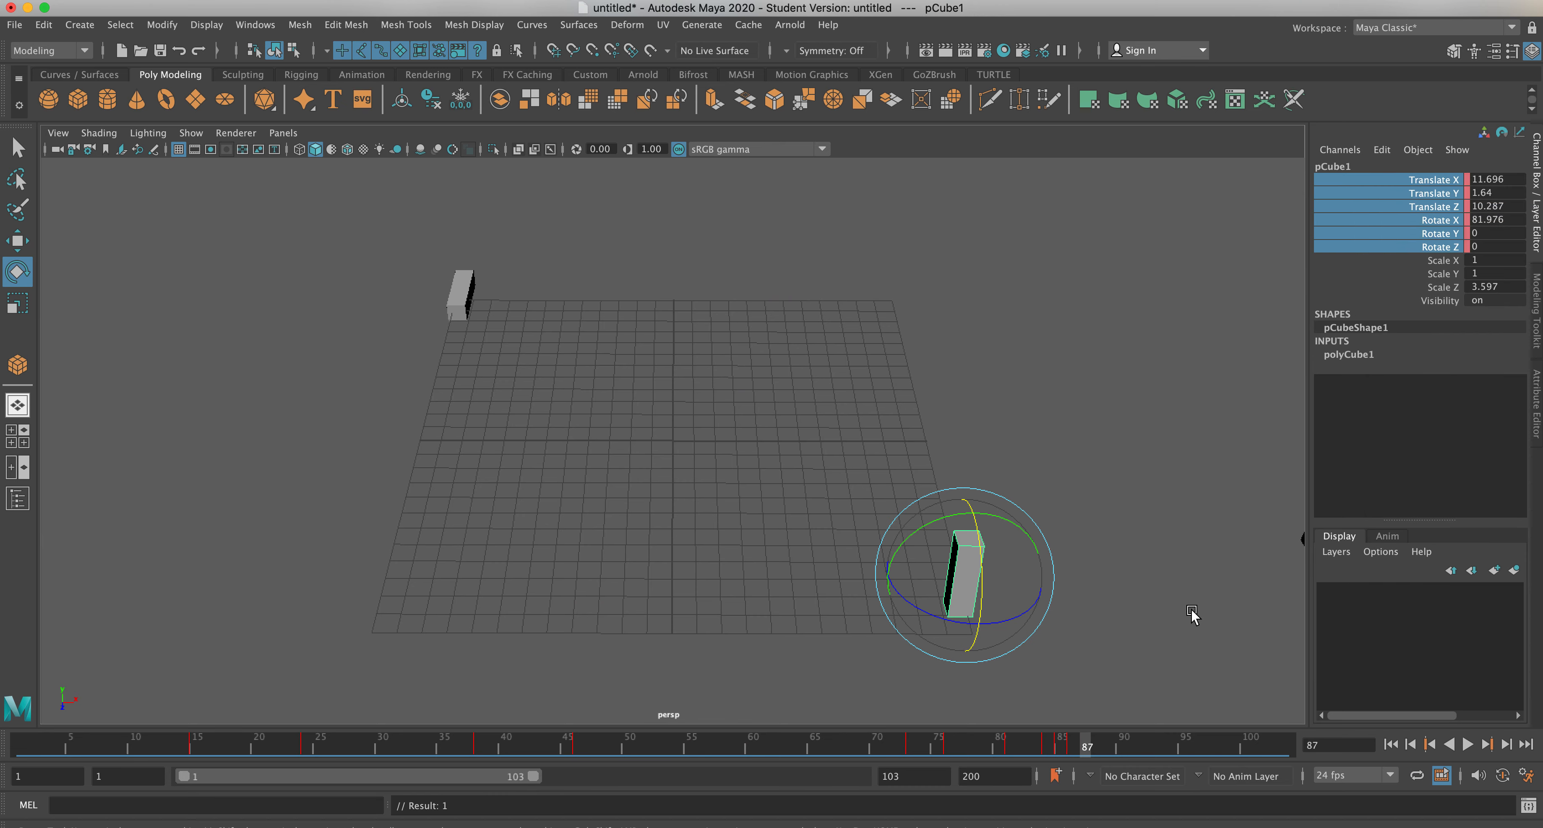
pyautogui.moveTo(982, 563); pyautogui.dragTo(978, 599)
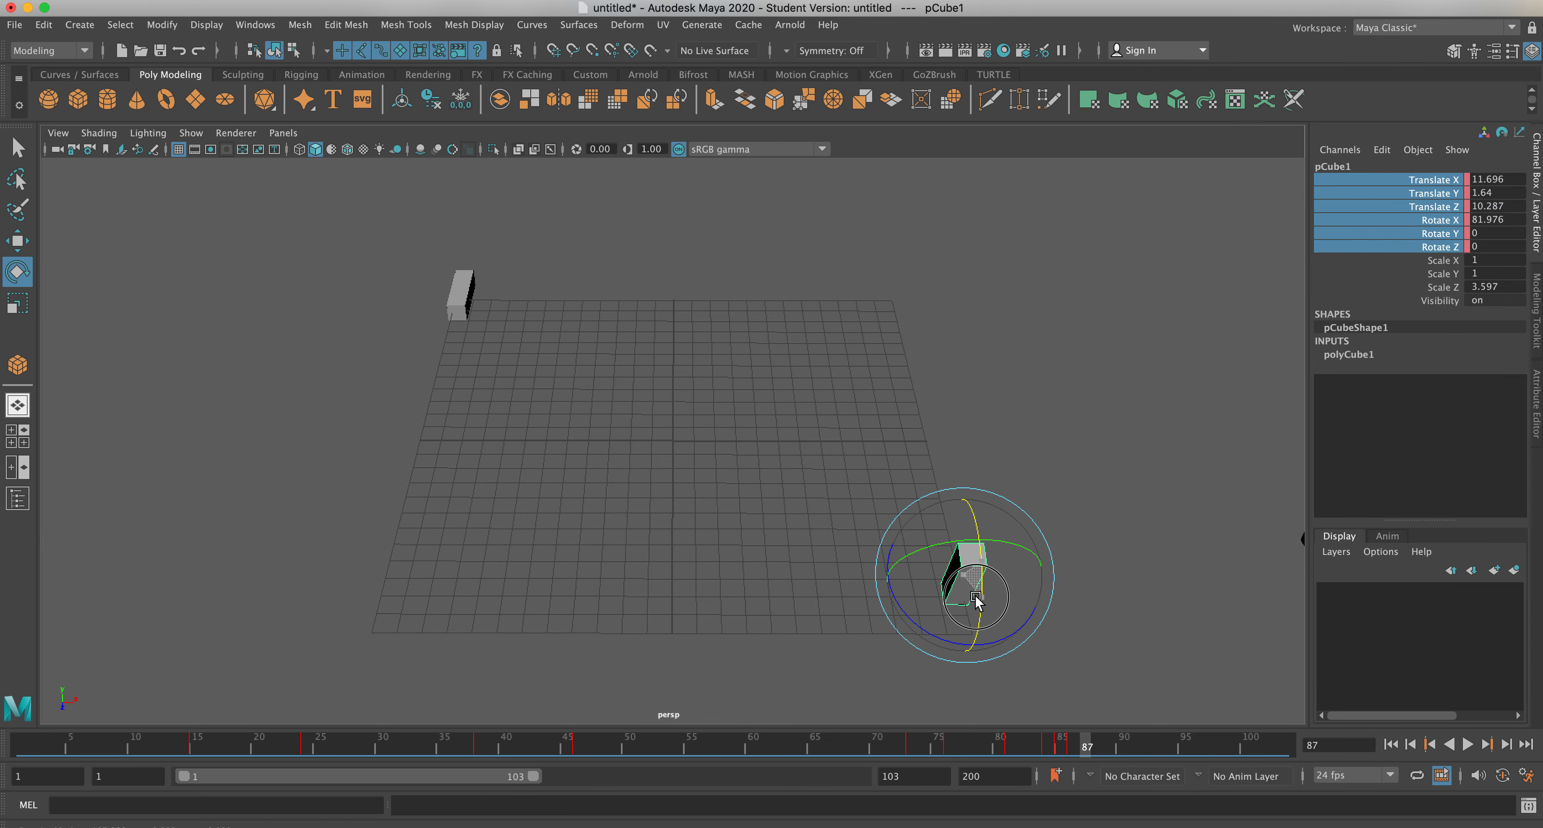
pyautogui.rightClick(1437, 181)
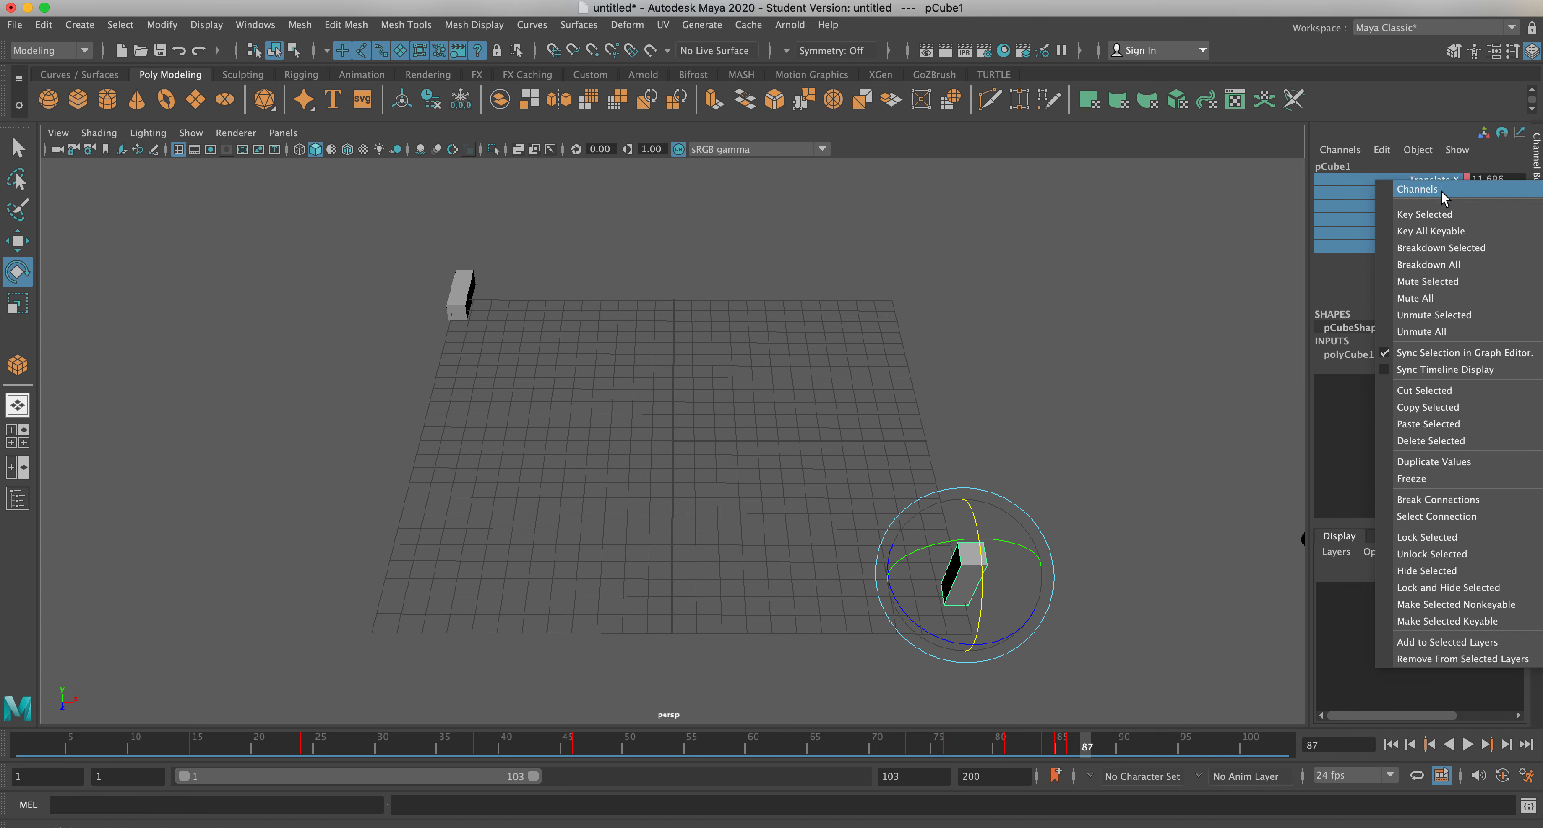
pyautogui.click(1440, 190)
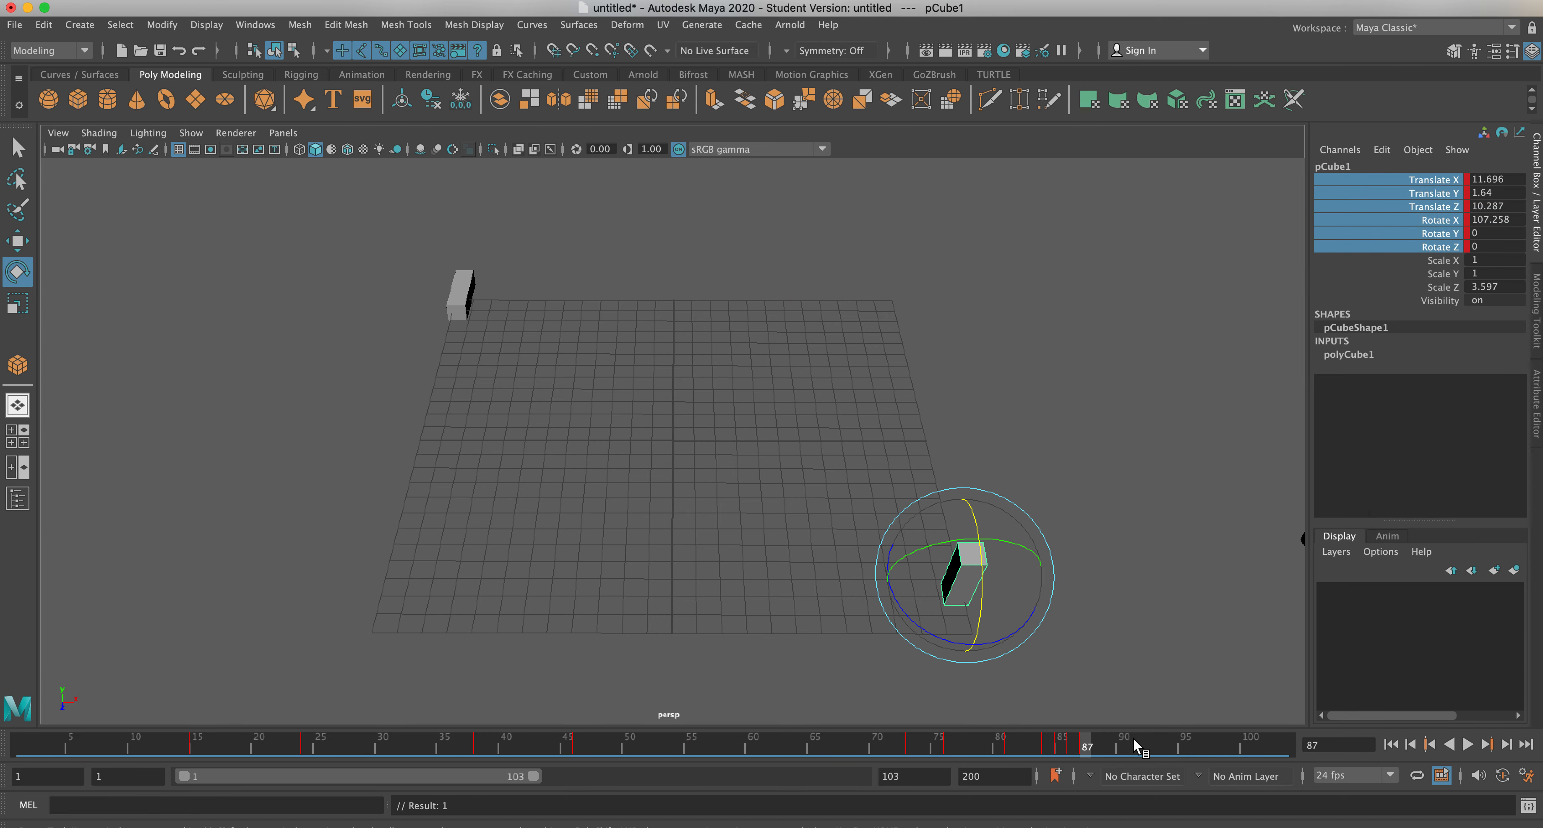
# At frame 89, rotate the paddle to about 97.734 degrees on X, key its translate and rotate channels, and deselect it.
pyautogui.click(1112, 740)
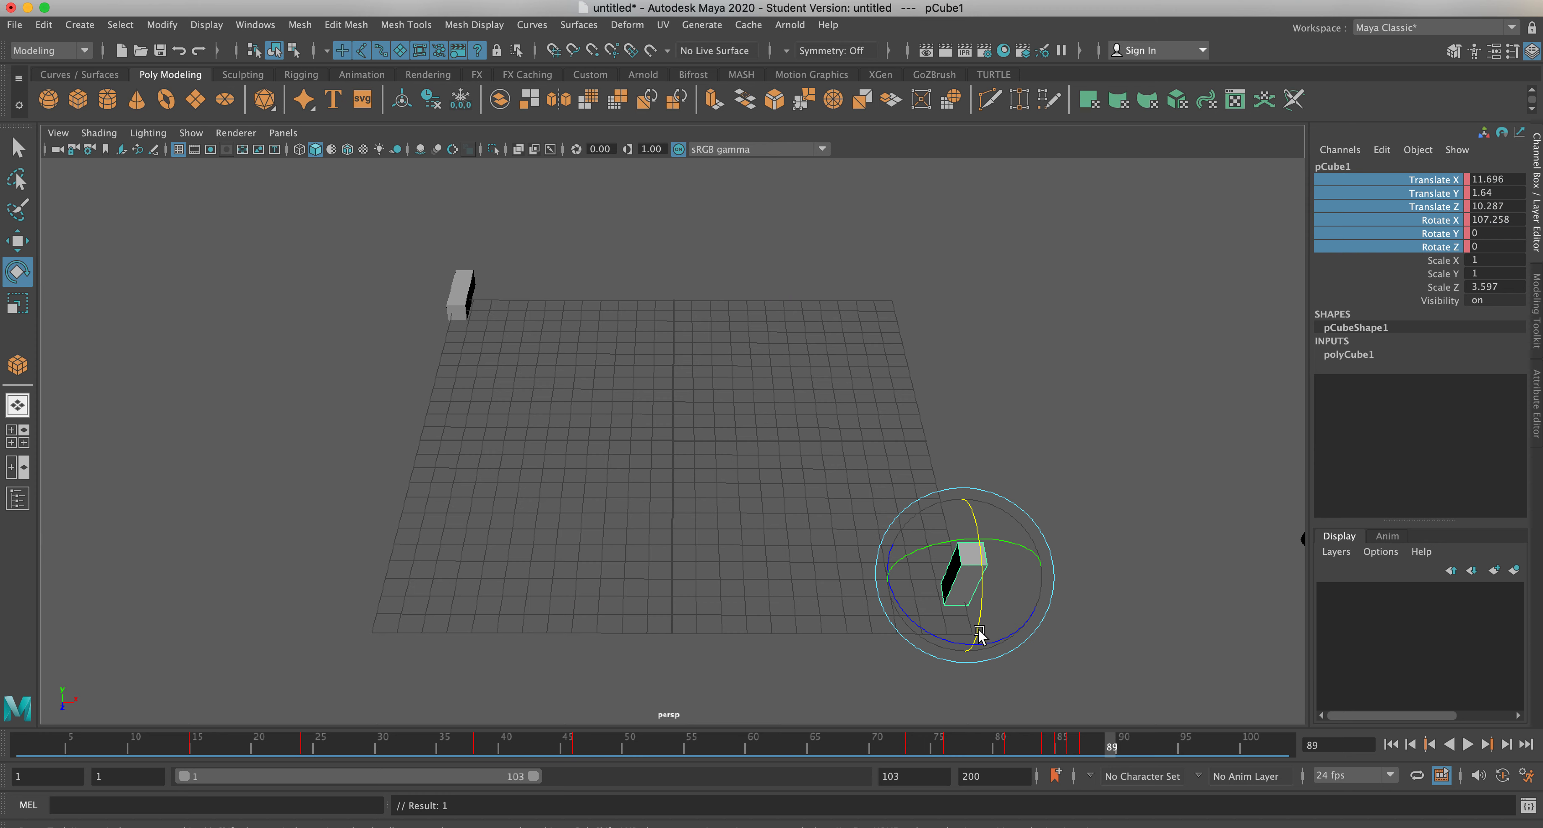
pyautogui.moveTo(981, 627); pyautogui.dragTo(979, 626)
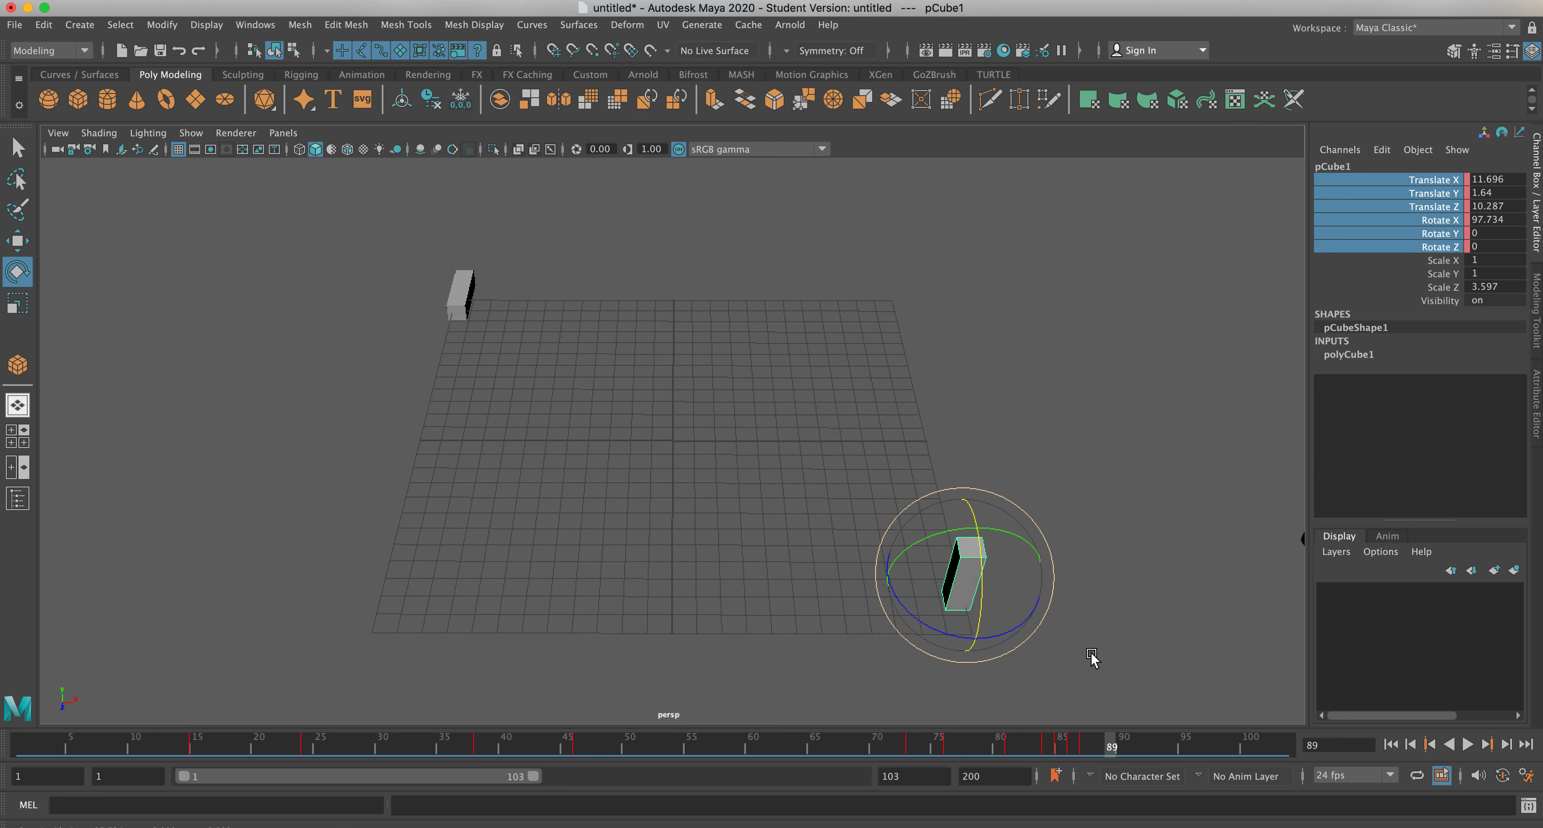
pyautogui.rightClick(1467, 209)
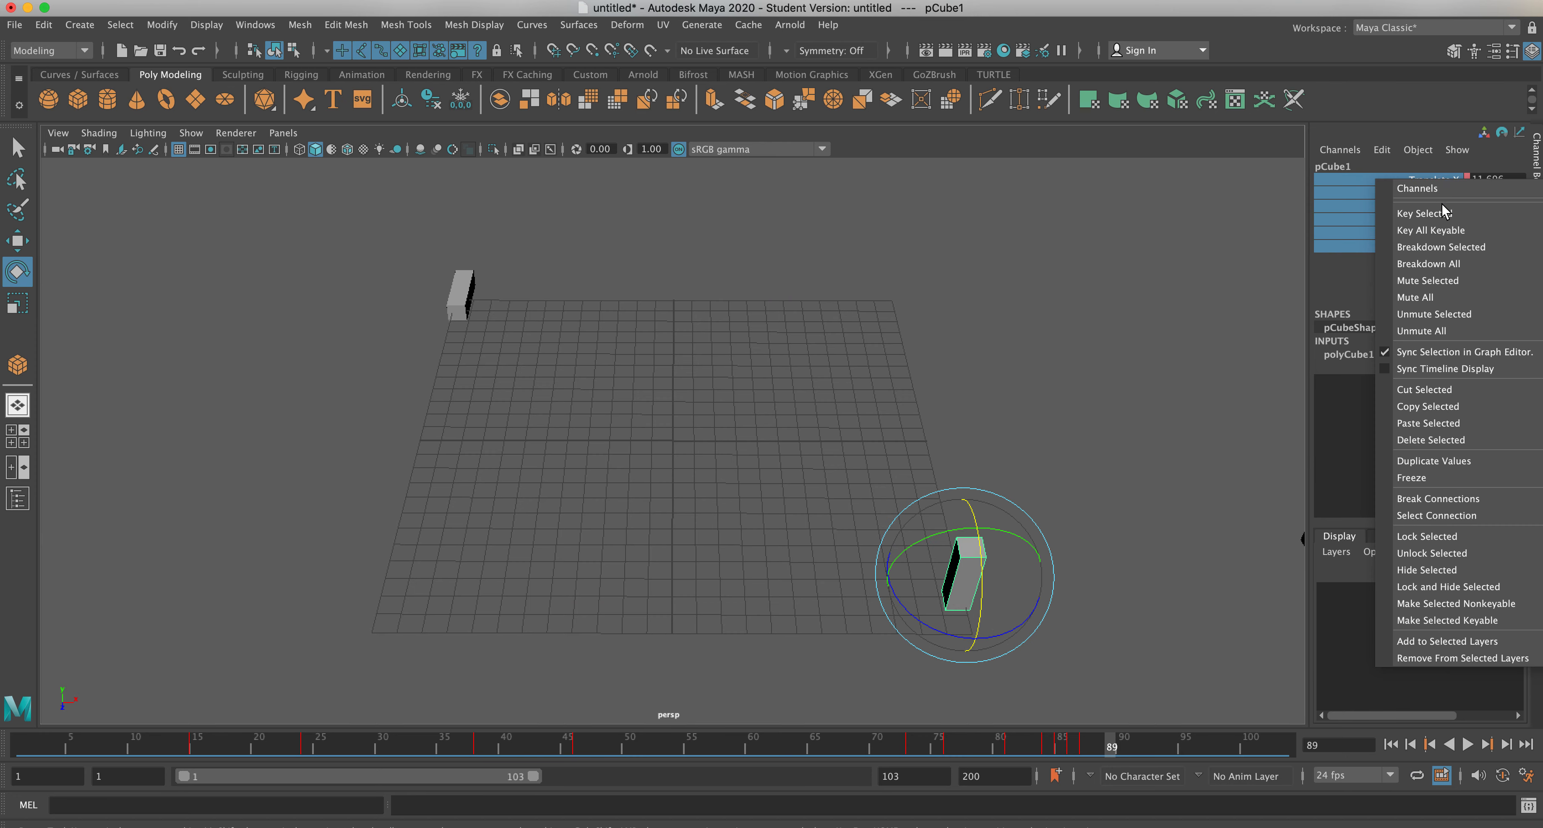
pyautogui.click(1396, 213)
pyautogui.click(1152, 547)
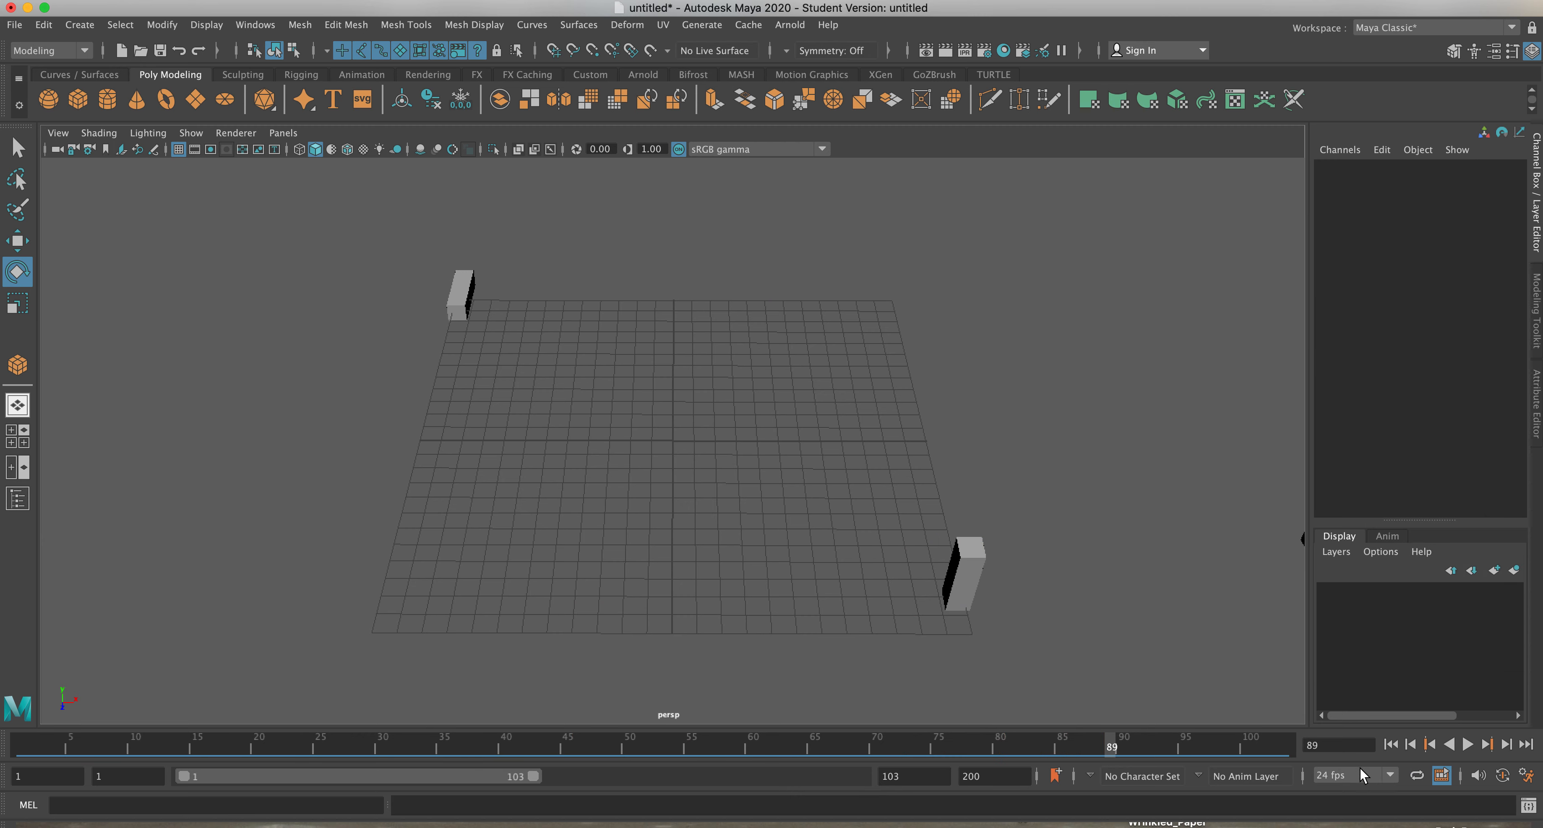
# Play the animation from the start to review the paddle's stand-up and shaking reaction, and stop playback.
pyautogui.click(1390, 745)
pyautogui.click(1467, 744)
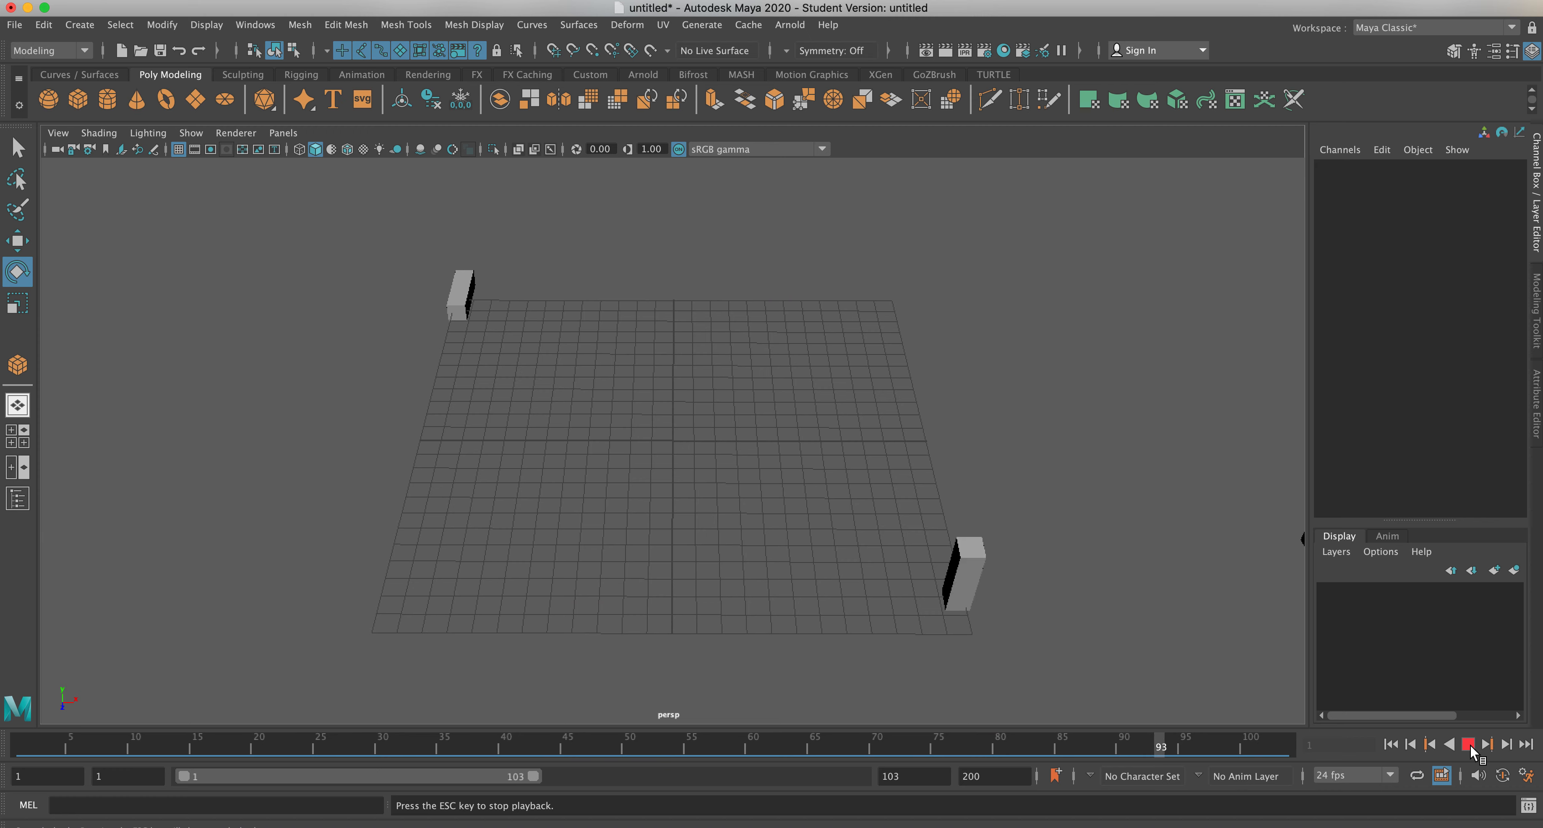
pyautogui.click(1469, 744)
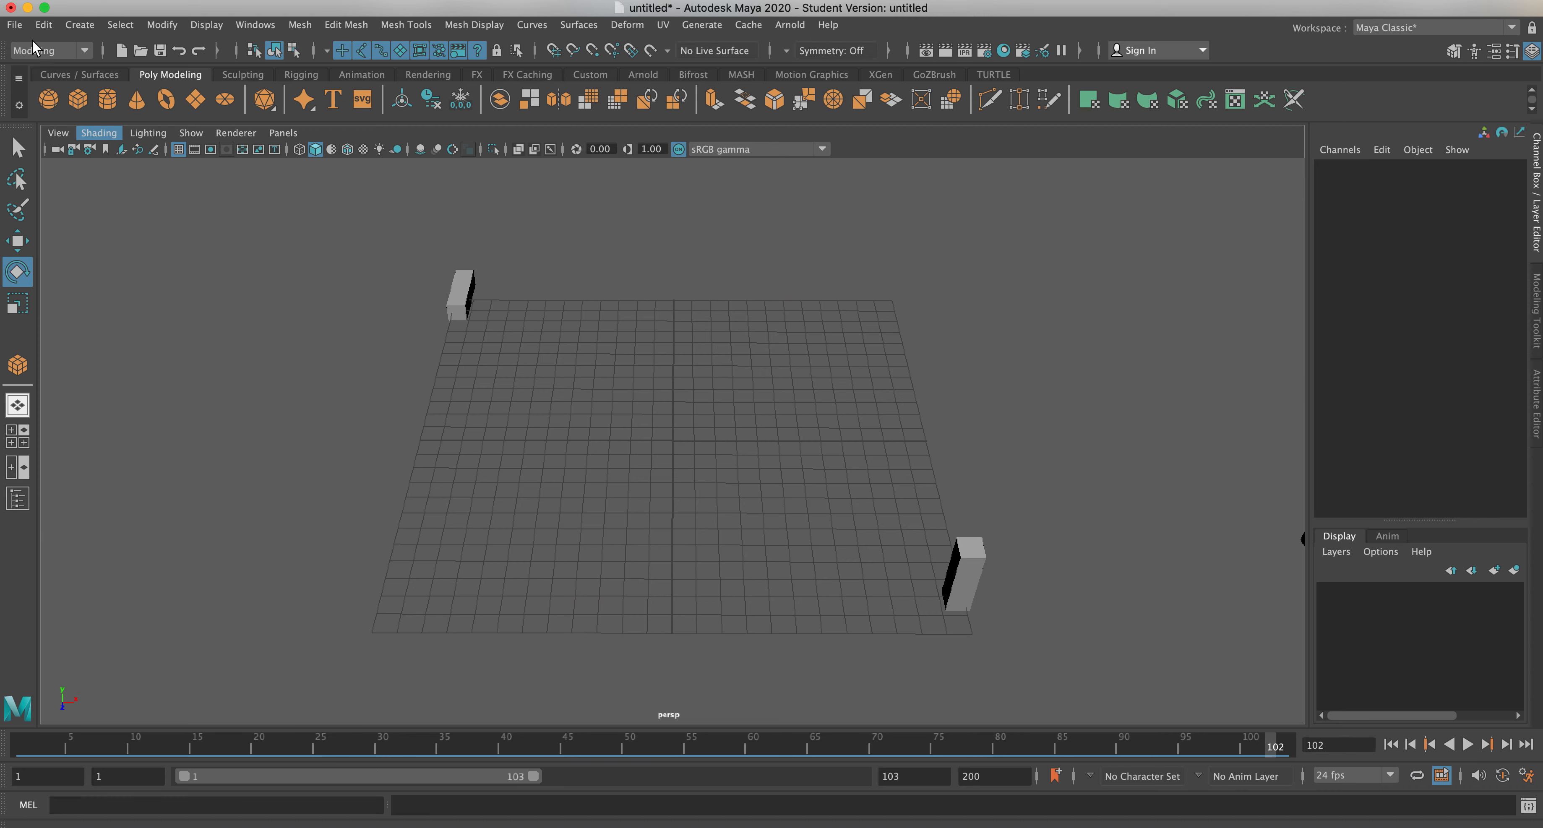
pyautogui.click(14, 25)
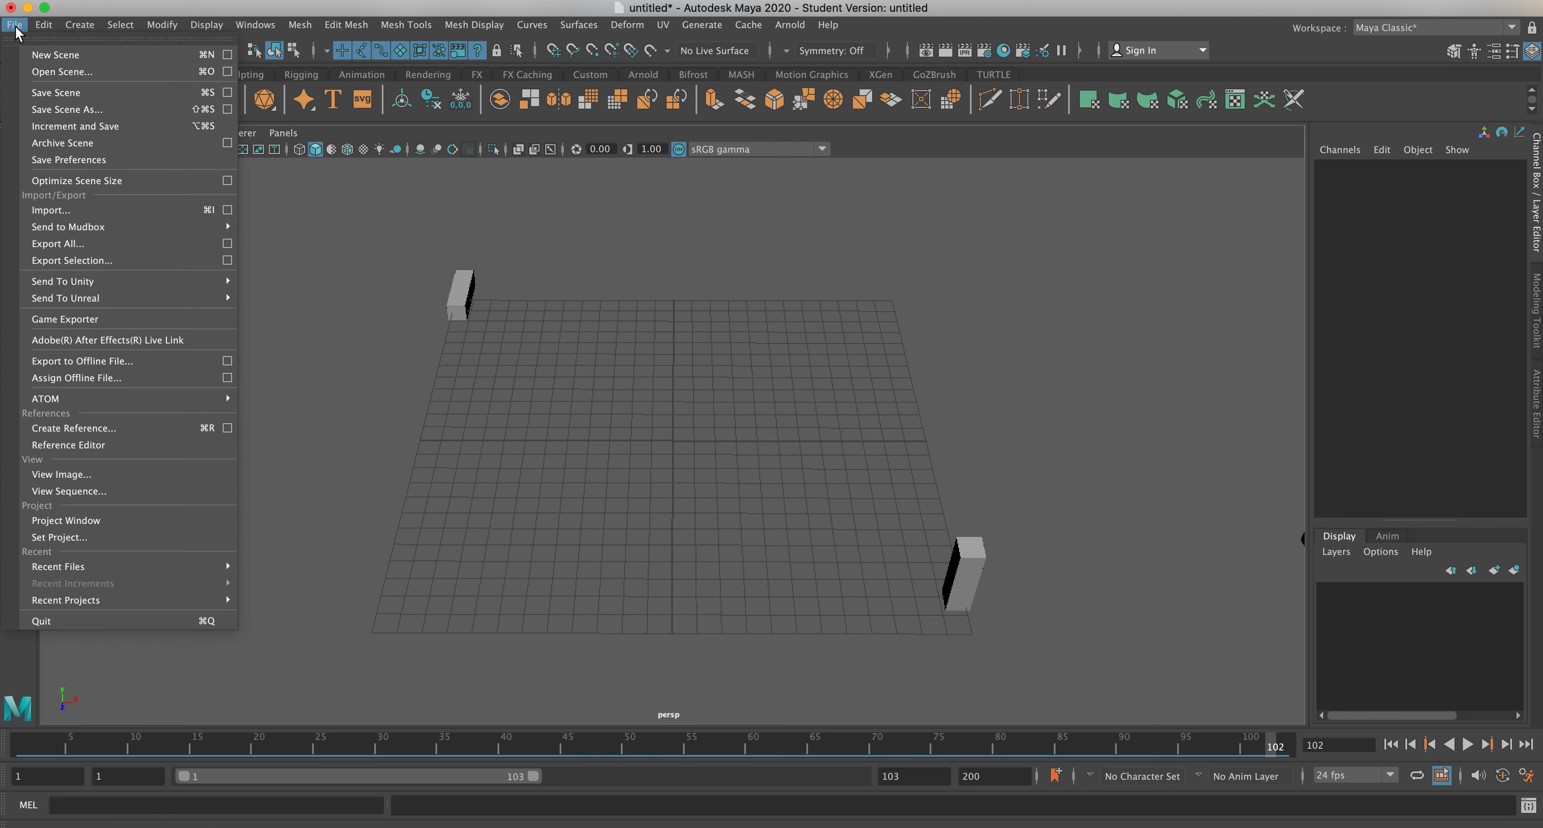
pyautogui.click(45, 96)
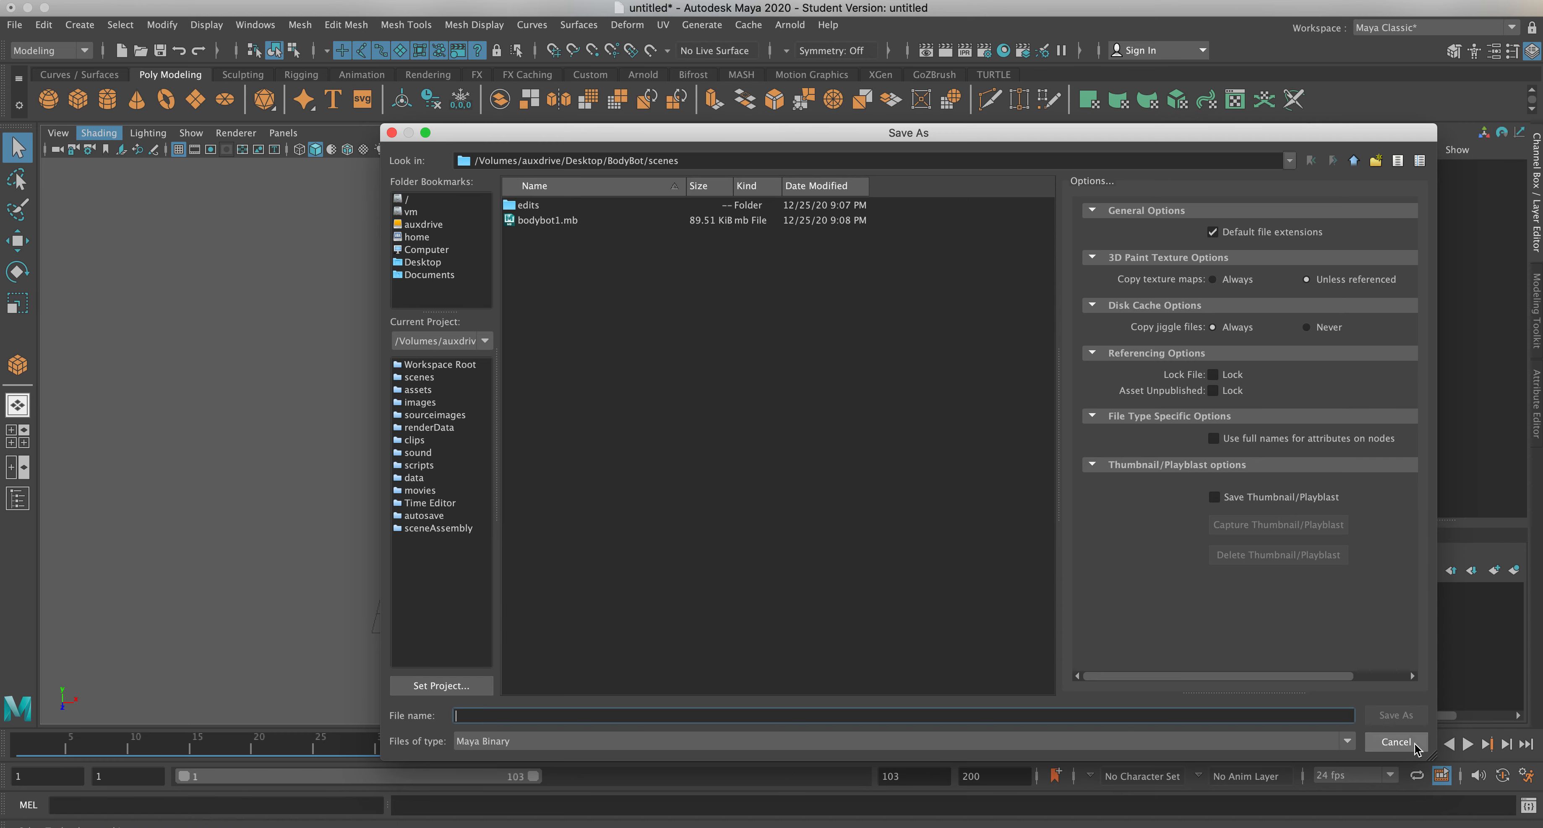
pyautogui.click(1396, 742)
pyautogui.press('e')
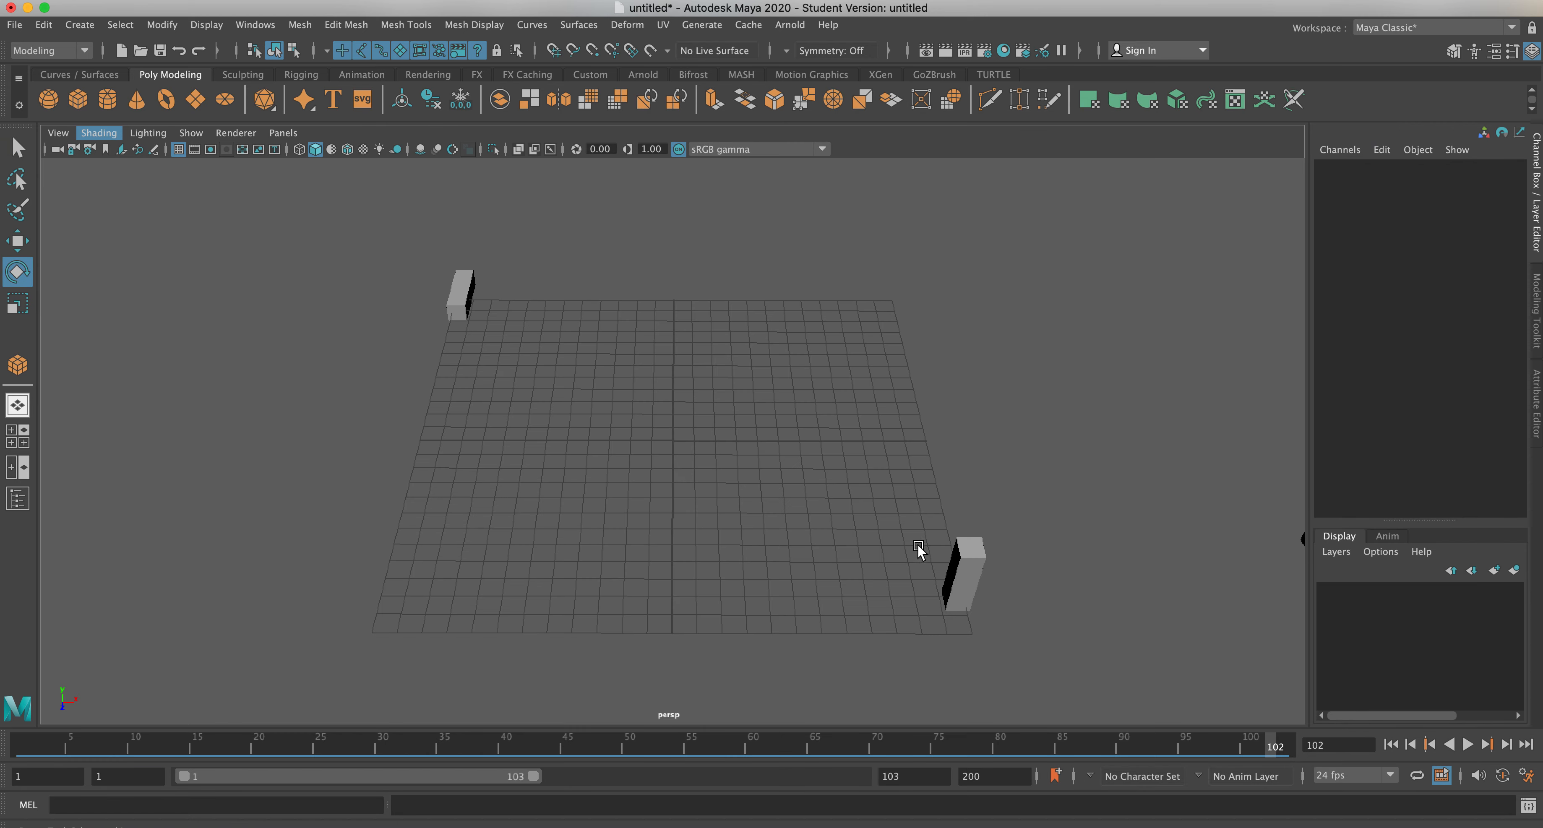